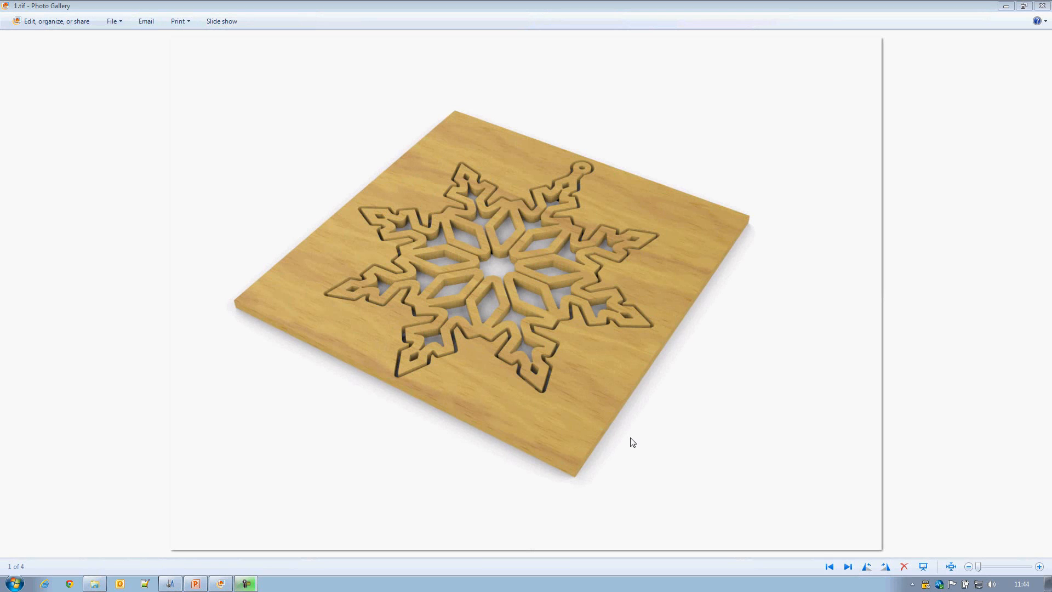
- View the snowflake renders 2.tif and 3.tif and switch to ArtCAM Express
{"action": "left_click", "coordinate": [848, 567]}
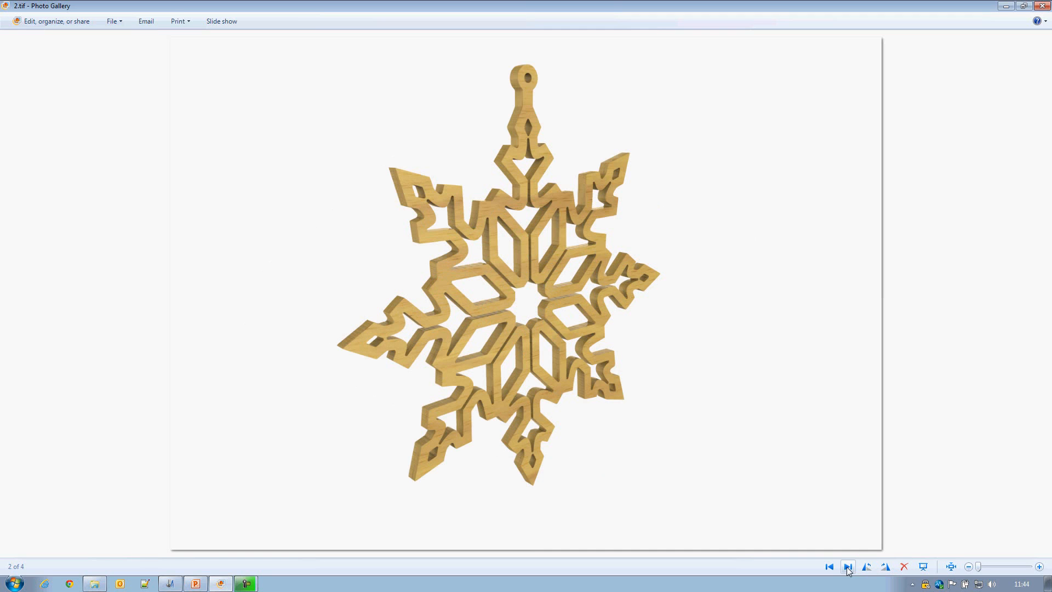
{"action": "left_click", "coordinate": [847, 567]}
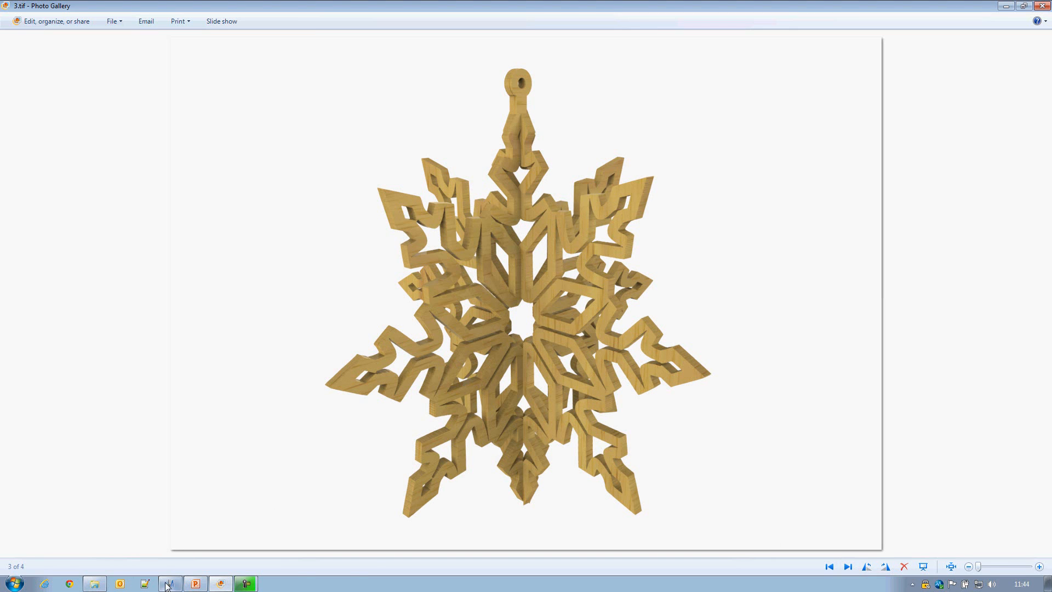
{"action": "left_click", "coordinate": [169, 584]}
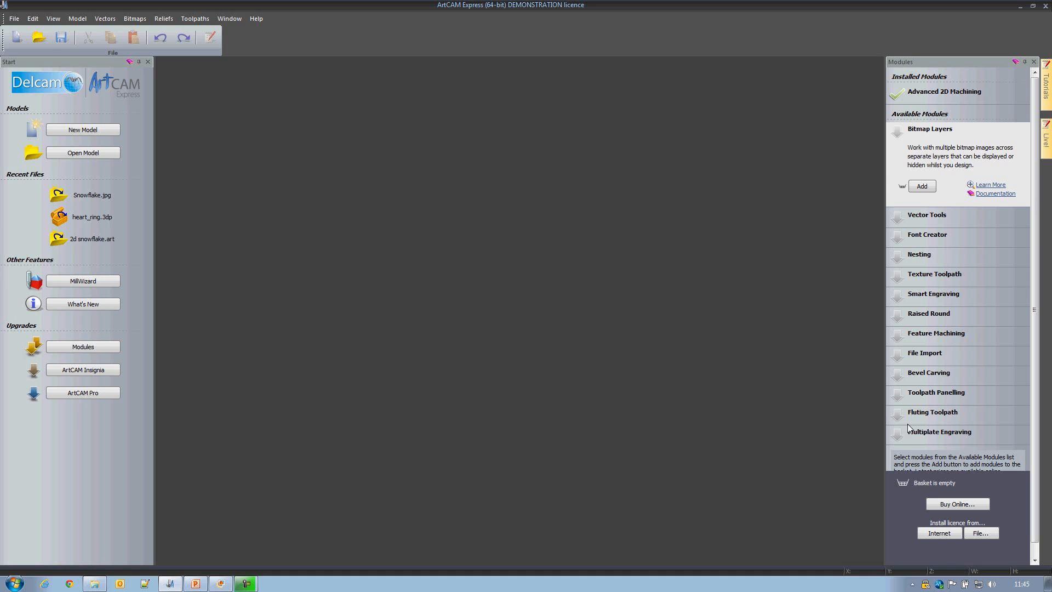
{"action": "left_click_drag", "start_coordinate": [1034, 317], "coordinate": [1011, 184]}
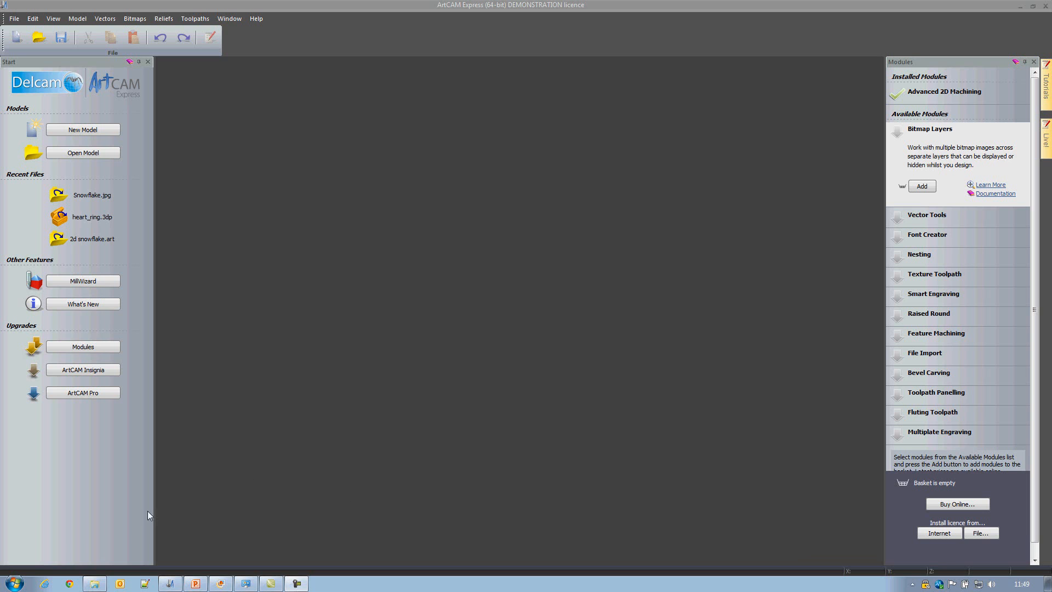
- Create a model from Snowflake.jpg in the Snowflake_demo folder, keeping the image size method and millimetre units
{"action": "left_click", "coordinate": [101, 583]}
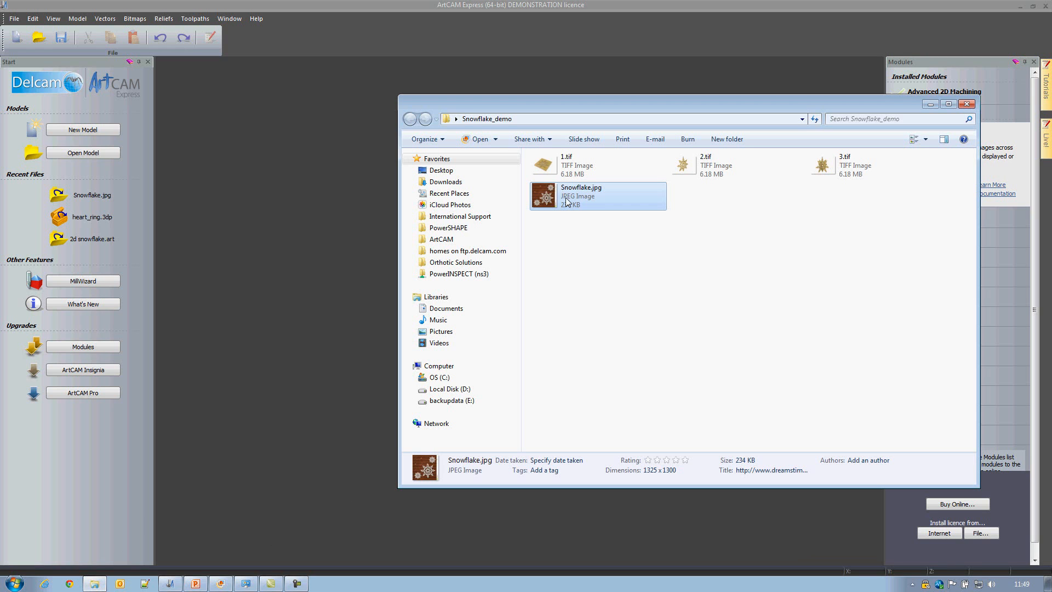
{"action": "left_click_drag", "start_coordinate": [567, 201], "coordinate": [284, 216]}
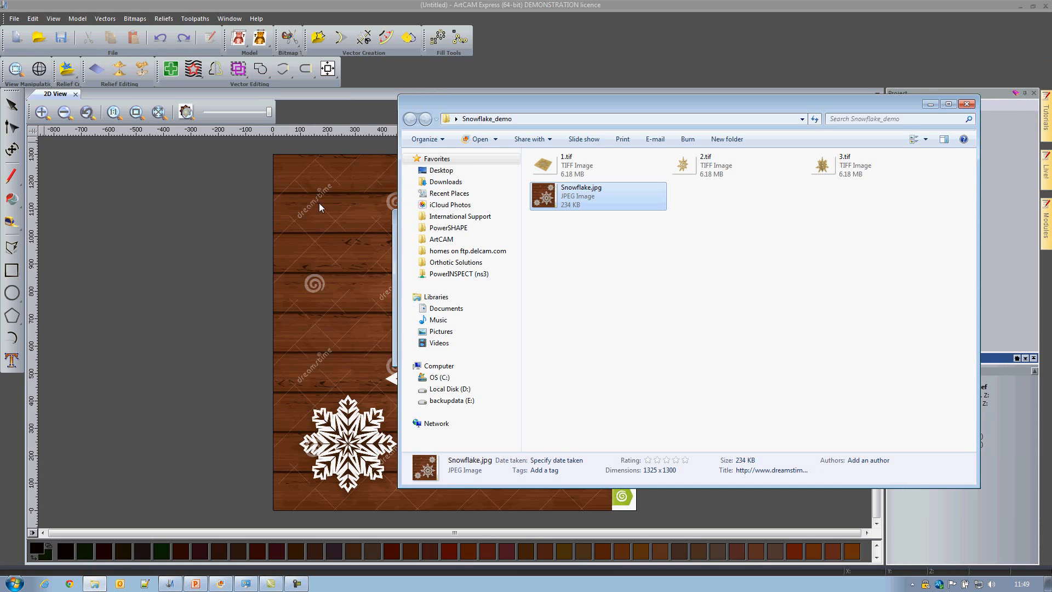
{"action": "left_click", "coordinate": [929, 106]}
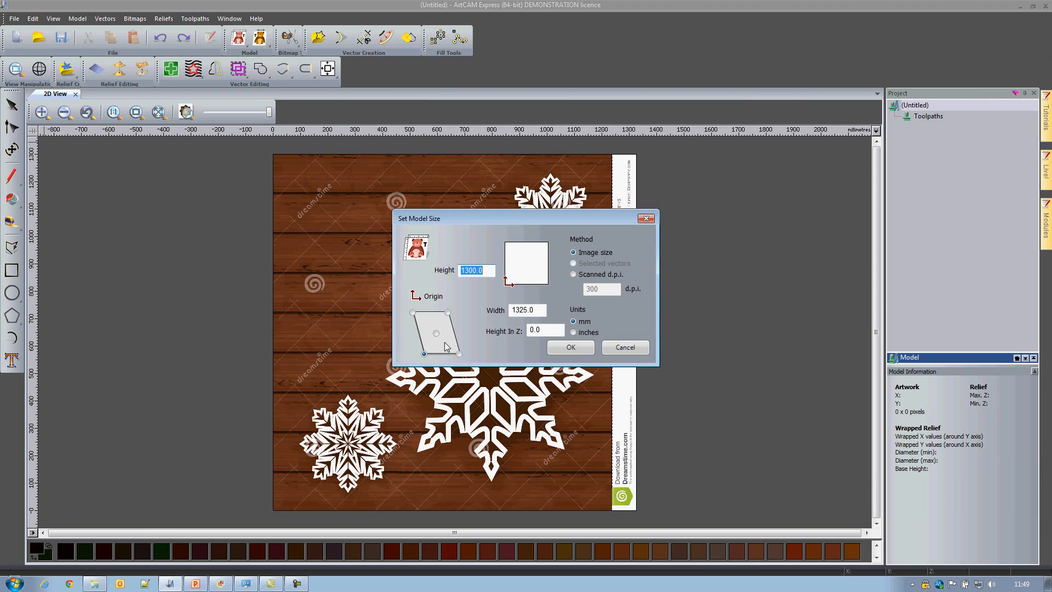
{"action": "left_click", "coordinate": [575, 349]}
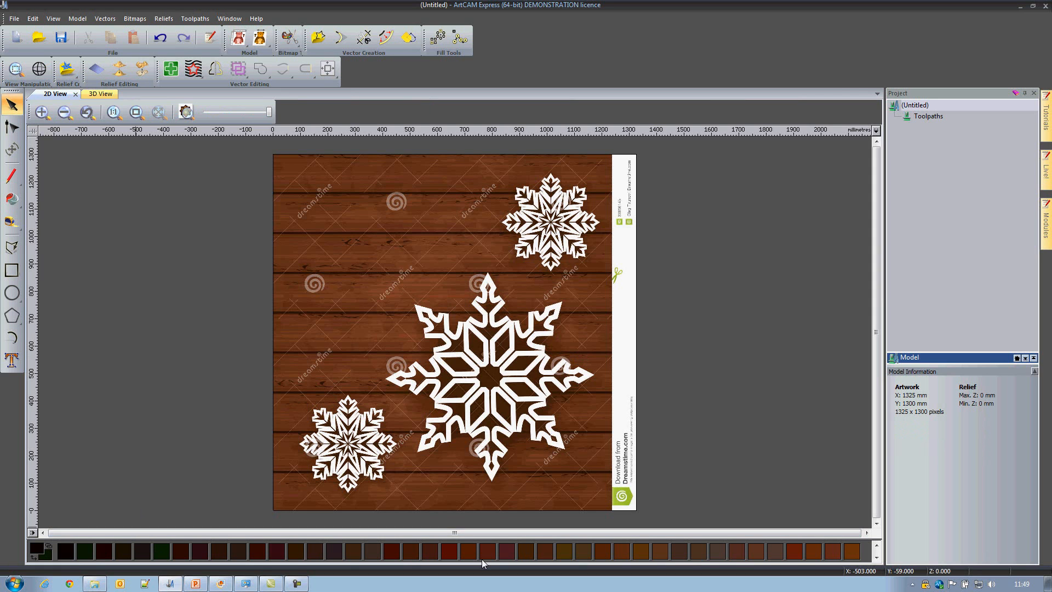
- Examine the image's colour palette and reduce the bitmap to a maximum of 4 colours
{"action": "left_click", "coordinate": [877, 558]}
{"action": "left_click", "coordinate": [877, 558]}
{"action": "left_click", "coordinate": [877, 558]}
{"action": "left_click", "coordinate": [876, 558]}
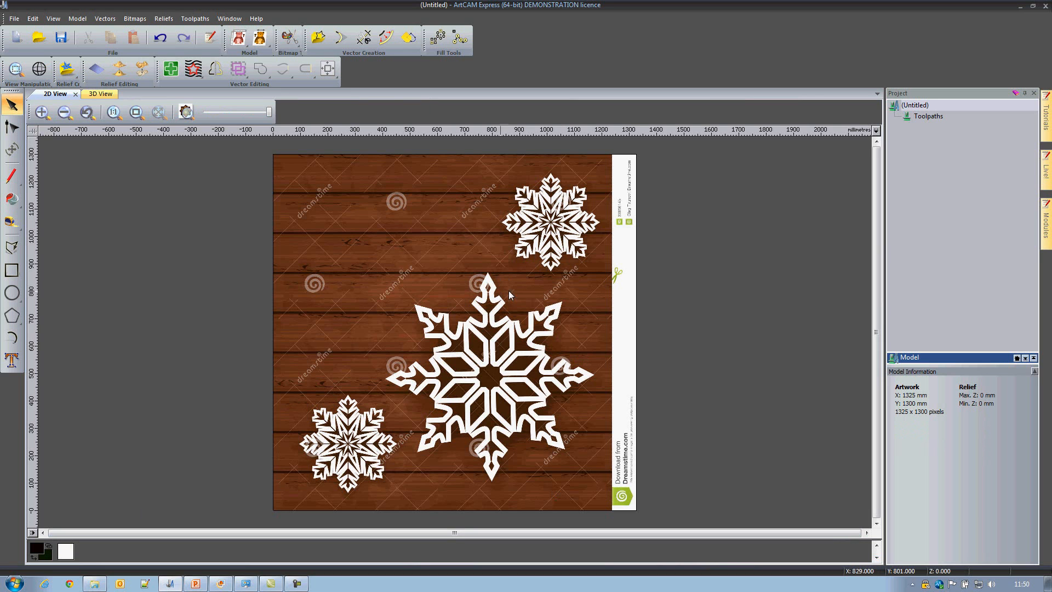
{"action": "left_click", "coordinate": [876, 546]}
{"action": "left_click", "coordinate": [877, 547]}
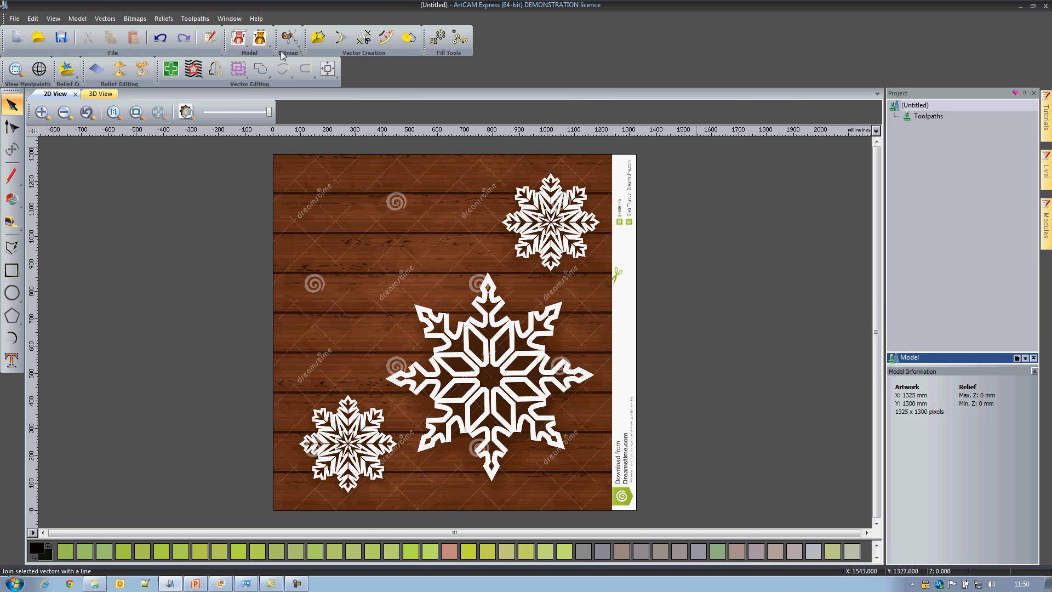
{"action": "left_click", "coordinate": [289, 37]}
{"action": "left_click_drag", "start_coordinate": [508, 221], "coordinate": [747, 162]}
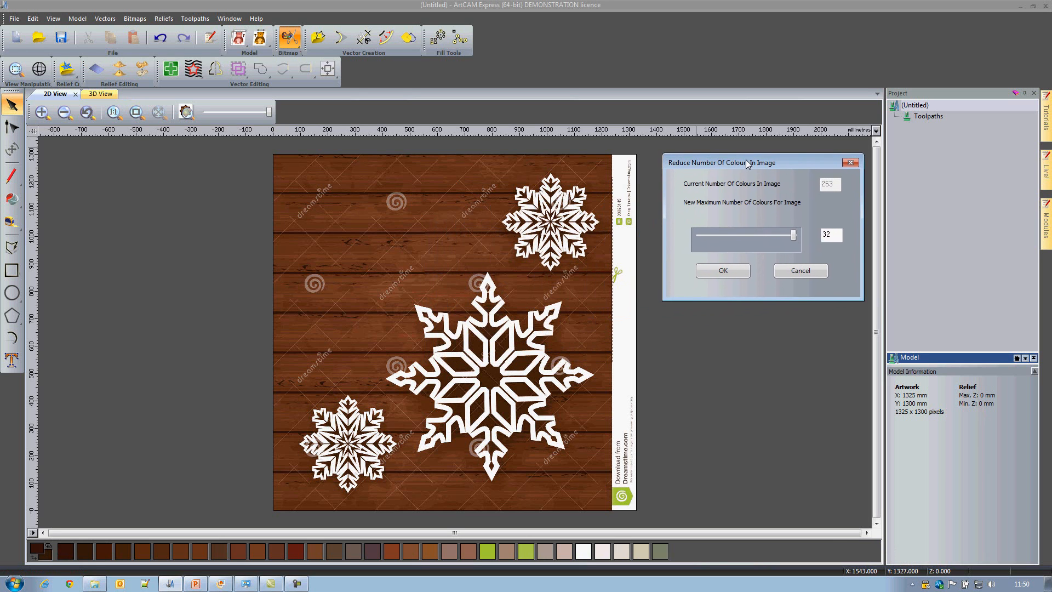
{"action": "left_click_drag", "start_coordinate": [794, 234], "coordinate": [706, 241]}
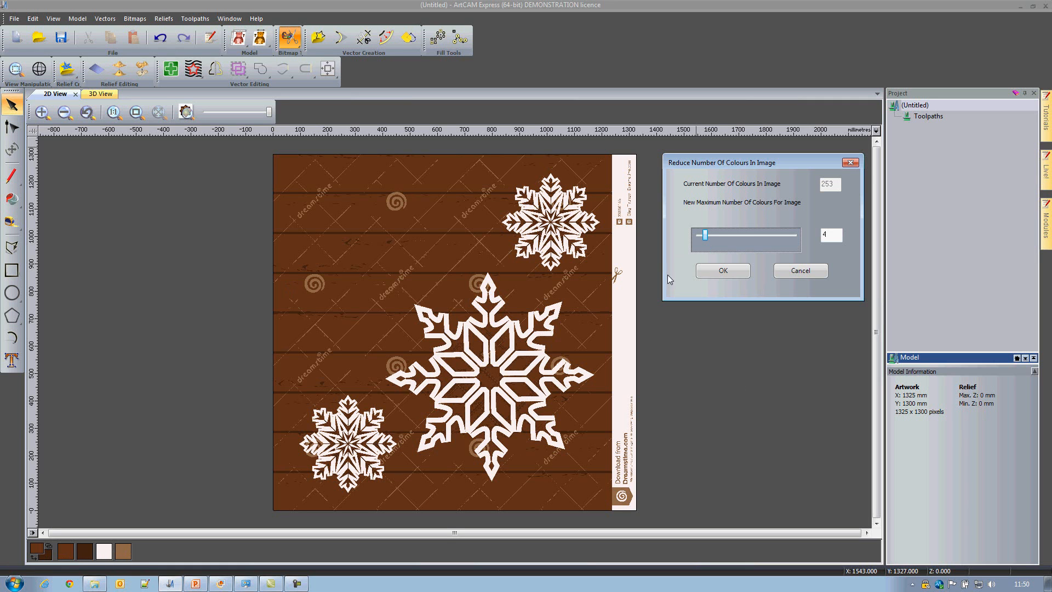
{"action": "left_click", "coordinate": [719, 273]}
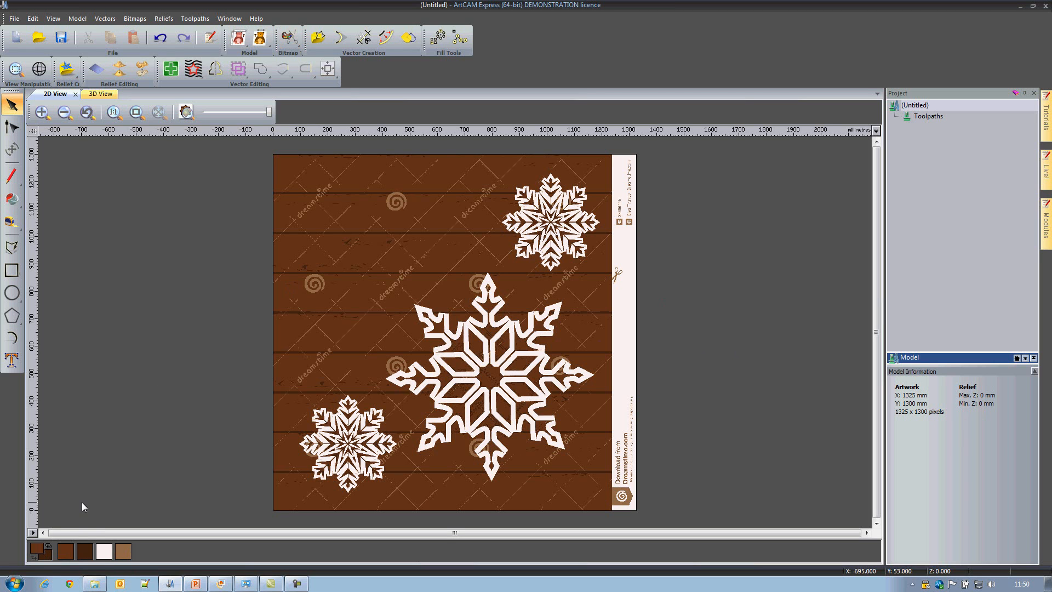
- Make white the primary colour and create boundary vectors from the bitmap with a 200-pixel speckle size and 90% smoothness
{"action": "left_click", "coordinate": [104, 551]}
{"action": "left_click", "coordinate": [408, 39]}
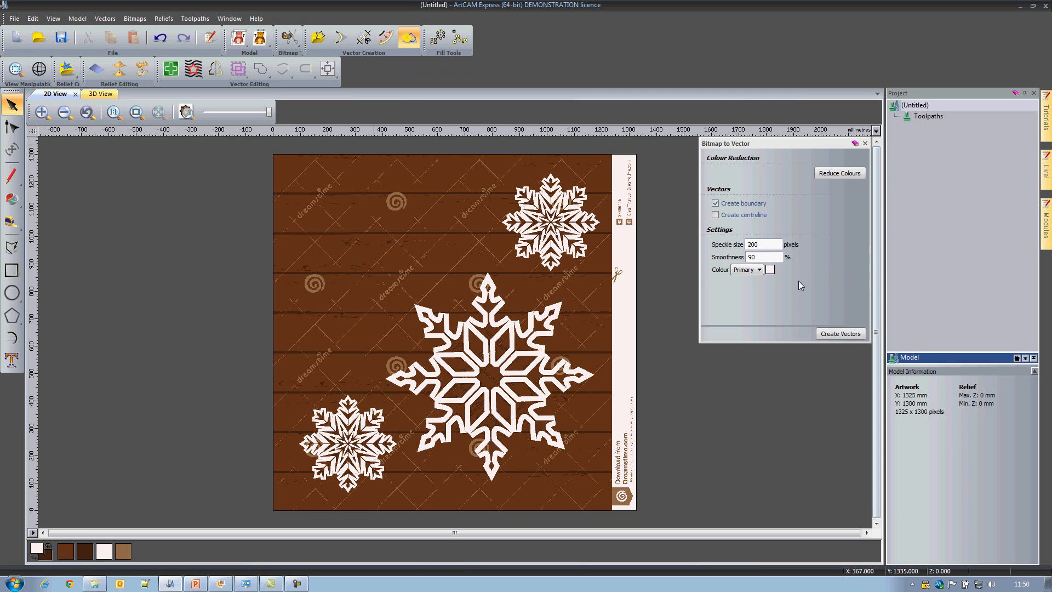
{"action": "left_click_drag", "start_coordinate": [769, 248], "coordinate": [725, 247]}
{"action": "type", "text": "20"}
{"action": "double_click", "coordinate": [748, 260]}
{"action": "left_click", "coordinate": [850, 337]}
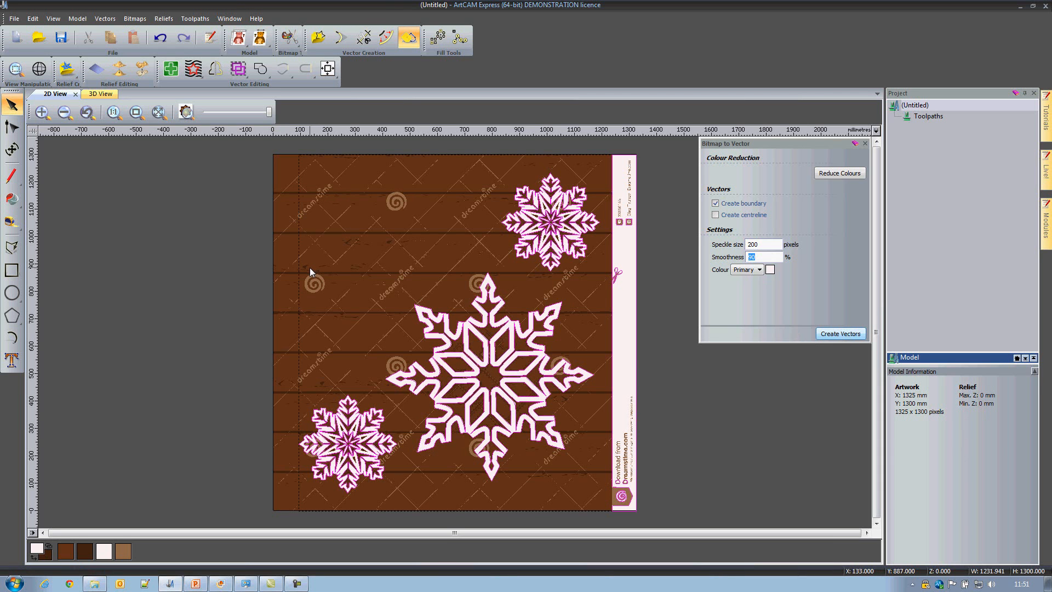
- Fade the bitmap, toggle the relief preview so only the vectors show in the 2D view, and close Bitmap to Vector
{"action": "left_click_drag", "start_coordinate": [269, 112], "coordinate": [222, 116]}
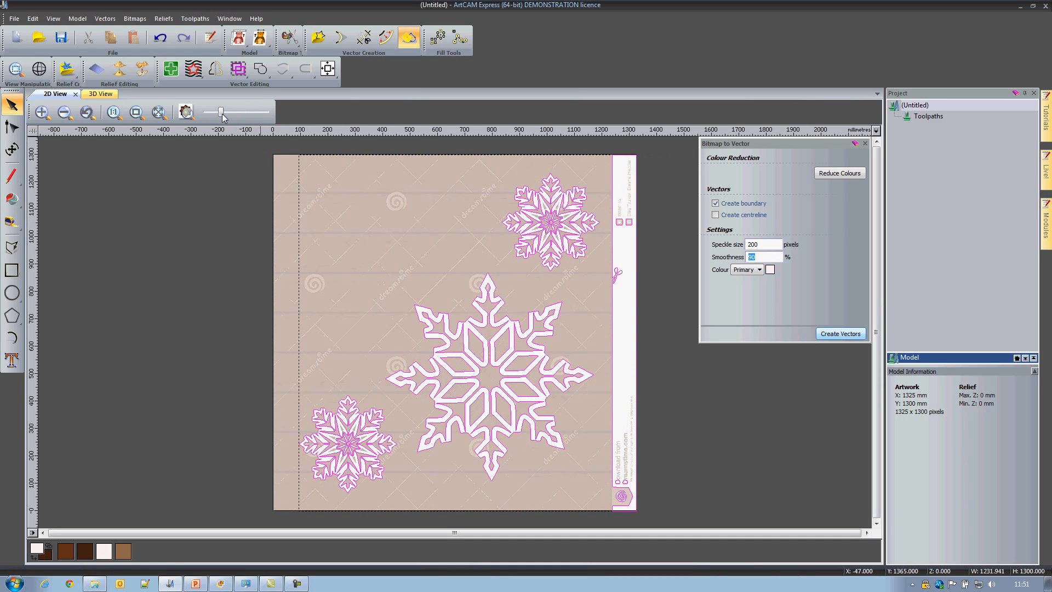
{"action": "left_click", "coordinate": [186, 113]}
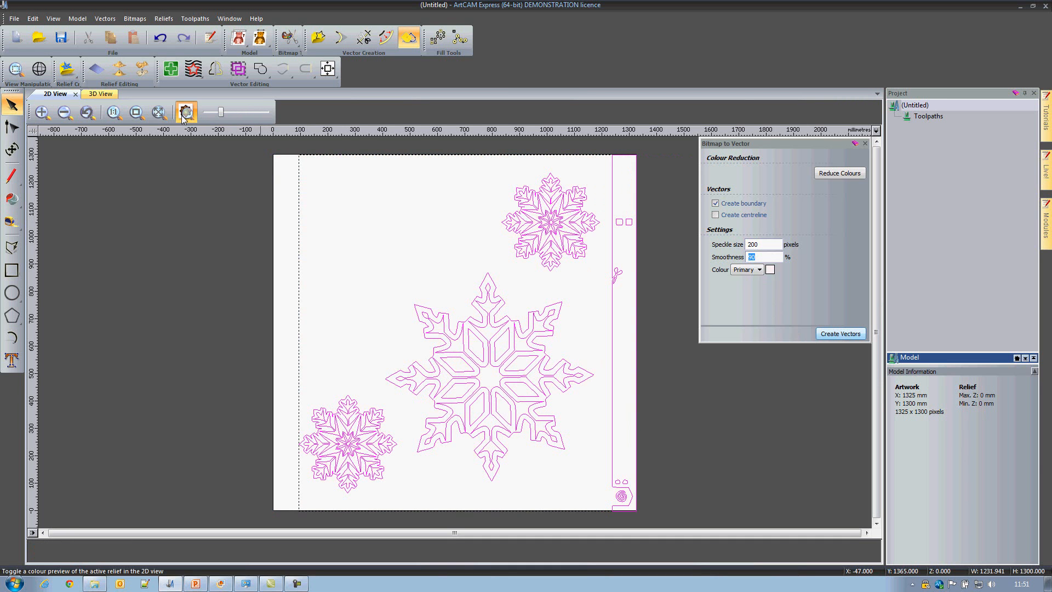
{"action": "left_click", "coordinate": [183, 116]}
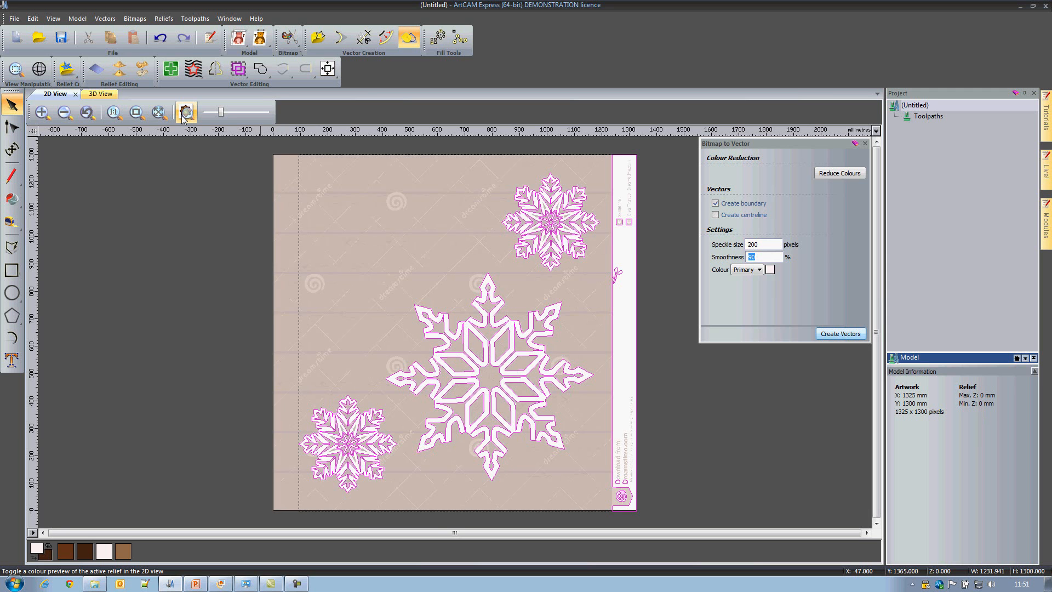
{"action": "left_click", "coordinate": [183, 116]}
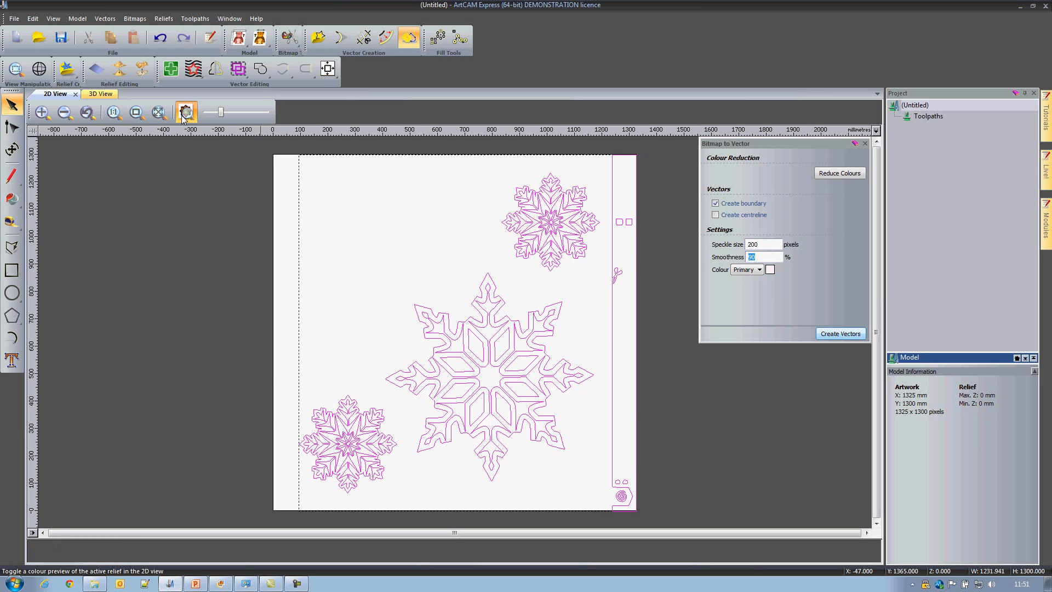
{"action": "left_click", "coordinate": [865, 144]}
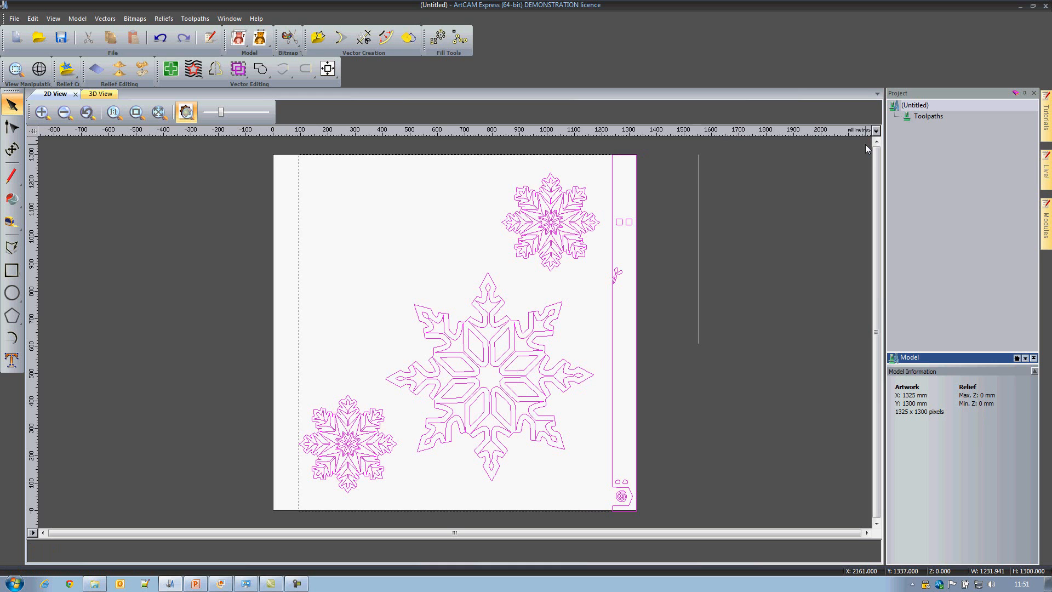
- Export only the large snowflake's vectors as an EPS file named snowflake in the Snowflake_demo folder
{"action": "left_click", "coordinate": [644, 324]}
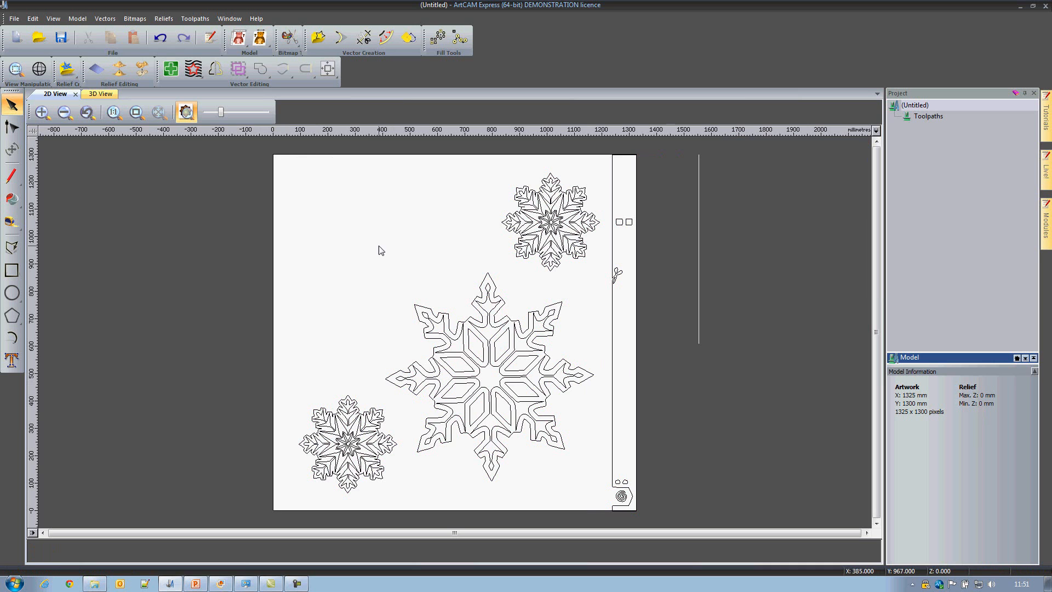
{"action": "left_click_drag", "start_coordinate": [370, 255], "coordinate": [602, 496]}
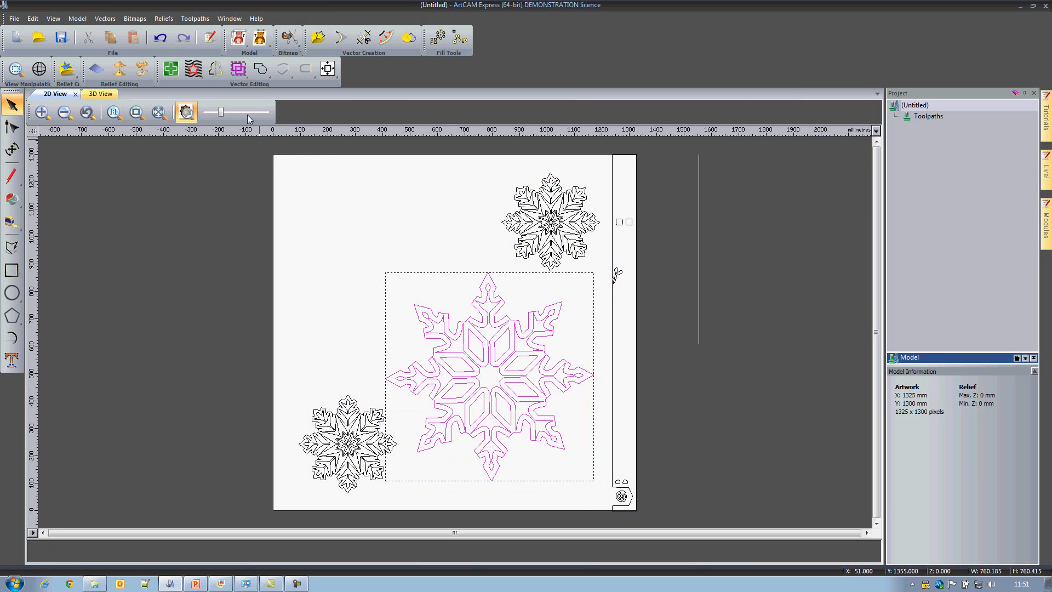
{"action": "left_click", "coordinate": [105, 18]}
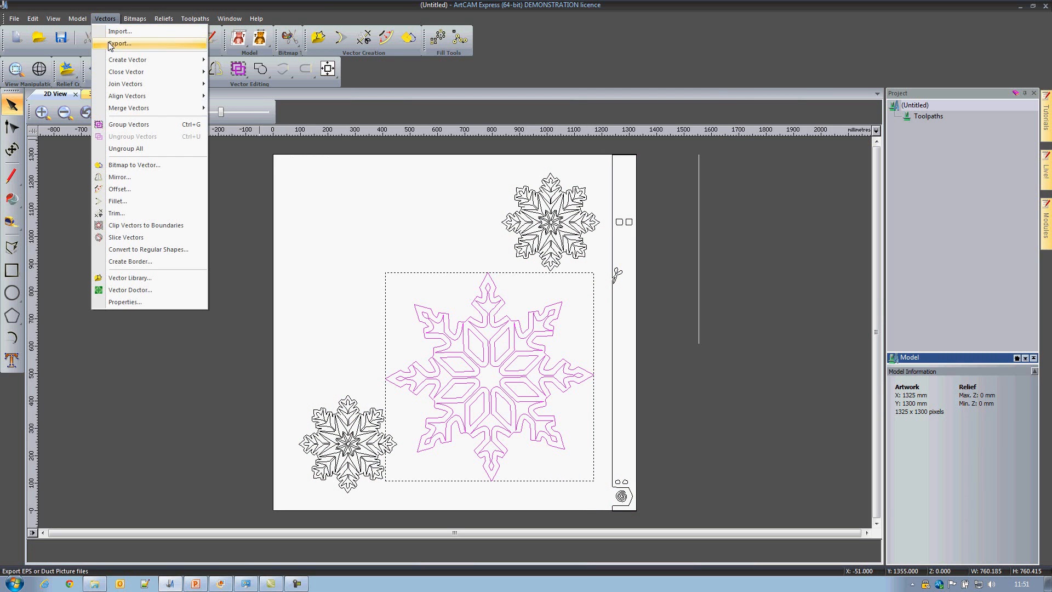
{"action": "left_click", "coordinate": [109, 43]}
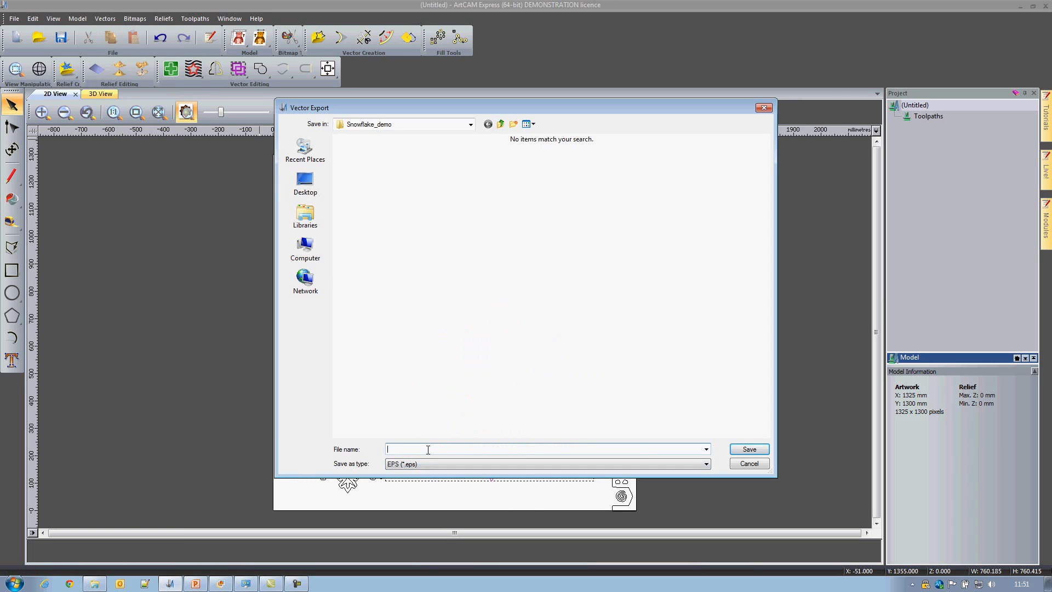
{"action": "type", "text": "snowf"}
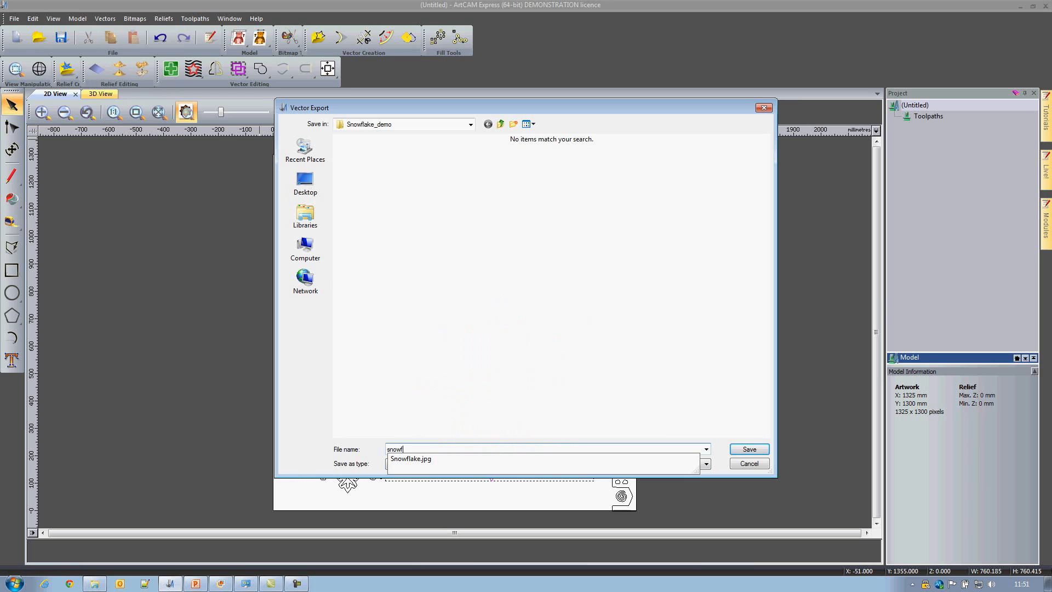
{"action": "type", "text": "ls"}
{"action": "key", "text": "BackSpace"}
{"action": "type", "text": "ake"}
{"action": "left_click", "coordinate": [485, 399]}
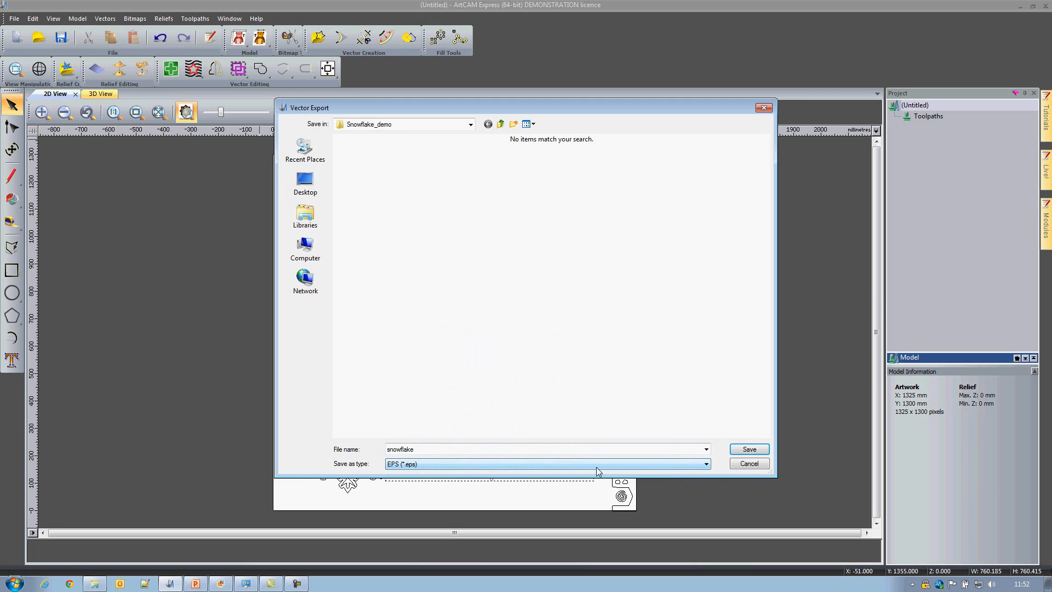
{"action": "left_click", "coordinate": [758, 453]}
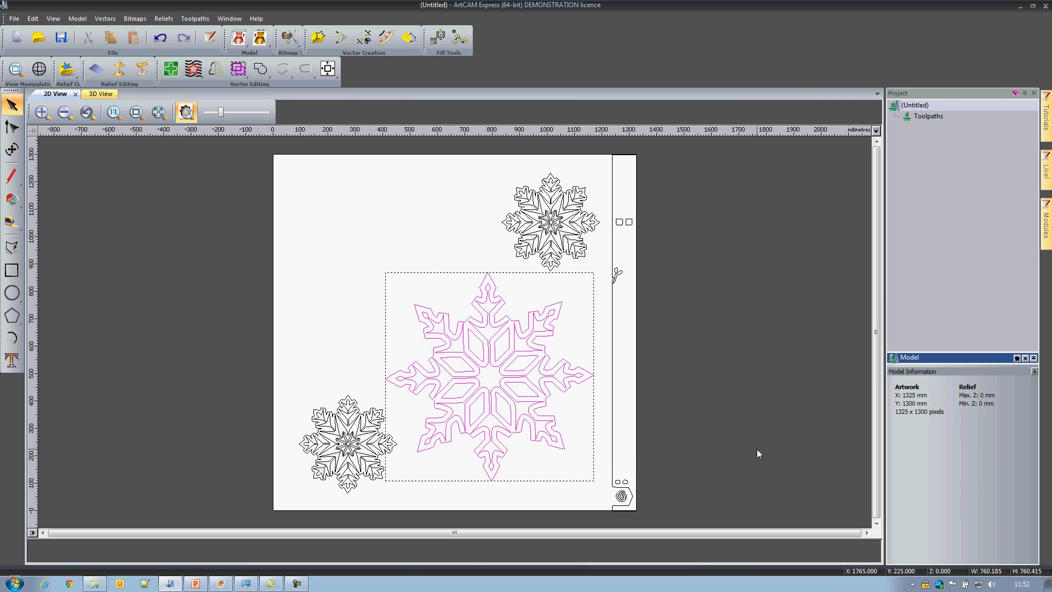
- Start a new model in millimetres, setting its width to 150 and lowering the resolution to 1712 x 1712 points
{"action": "left_click", "coordinate": [14, 20]}
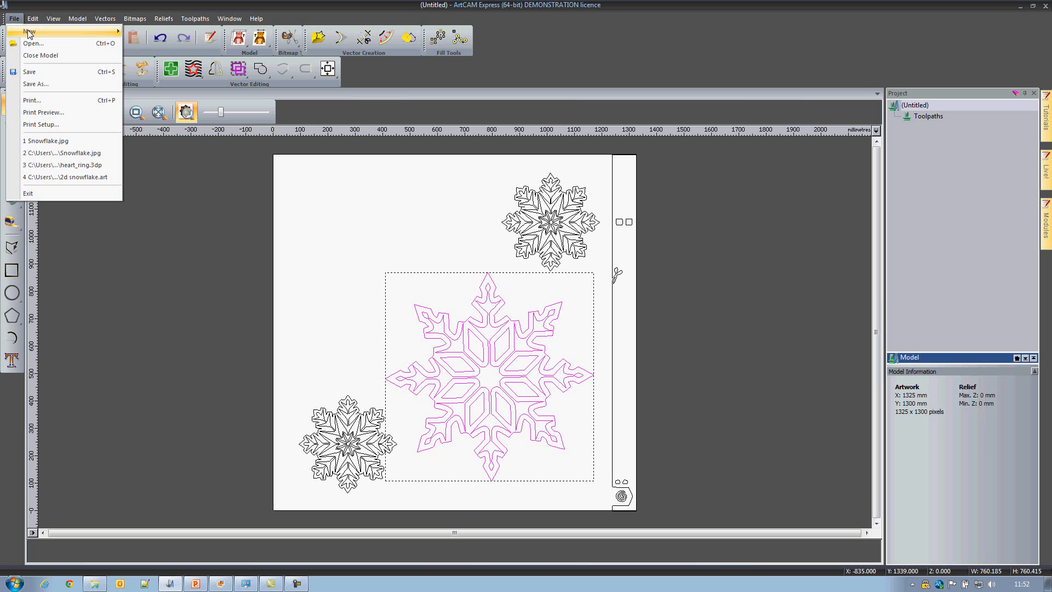
{"action": "mouse_move", "coordinate": [30, 32]}
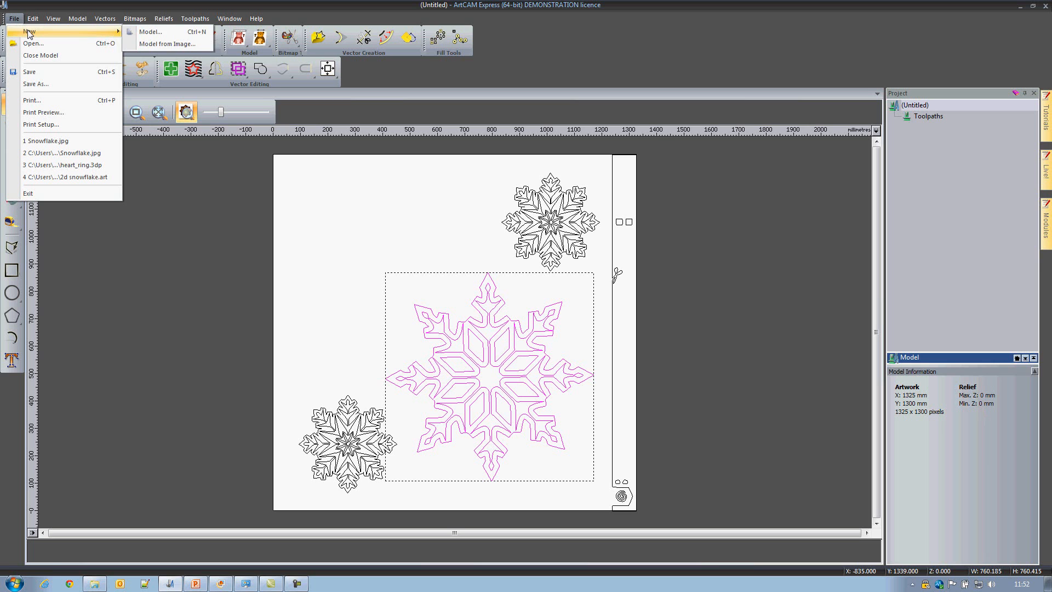
{"action": "left_click", "coordinate": [194, 33]}
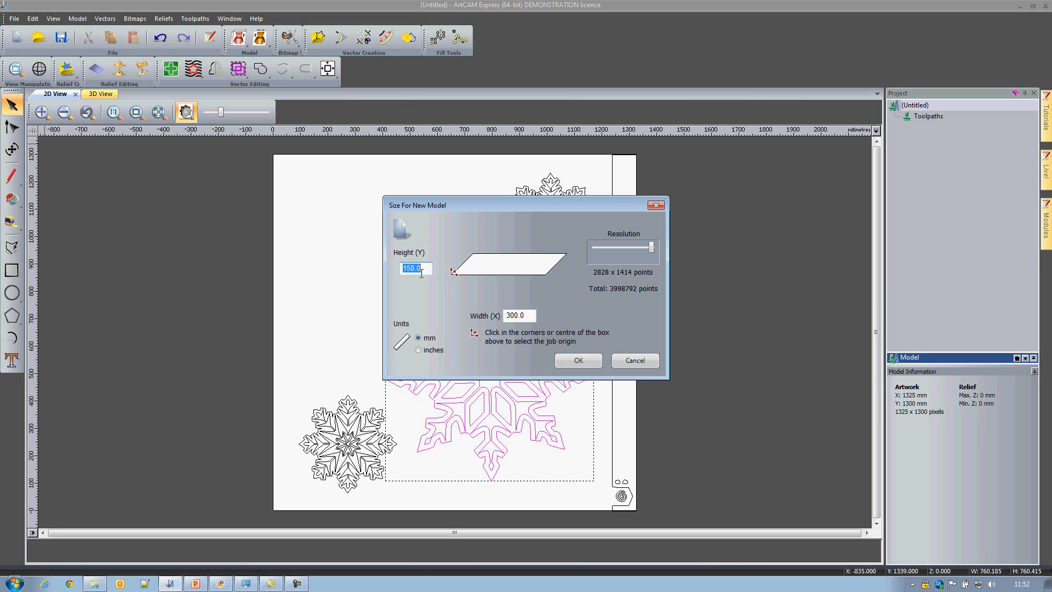
{"action": "left_click_drag", "start_coordinate": [535, 316], "coordinate": [459, 316]}
{"action": "type", "text": "150"}
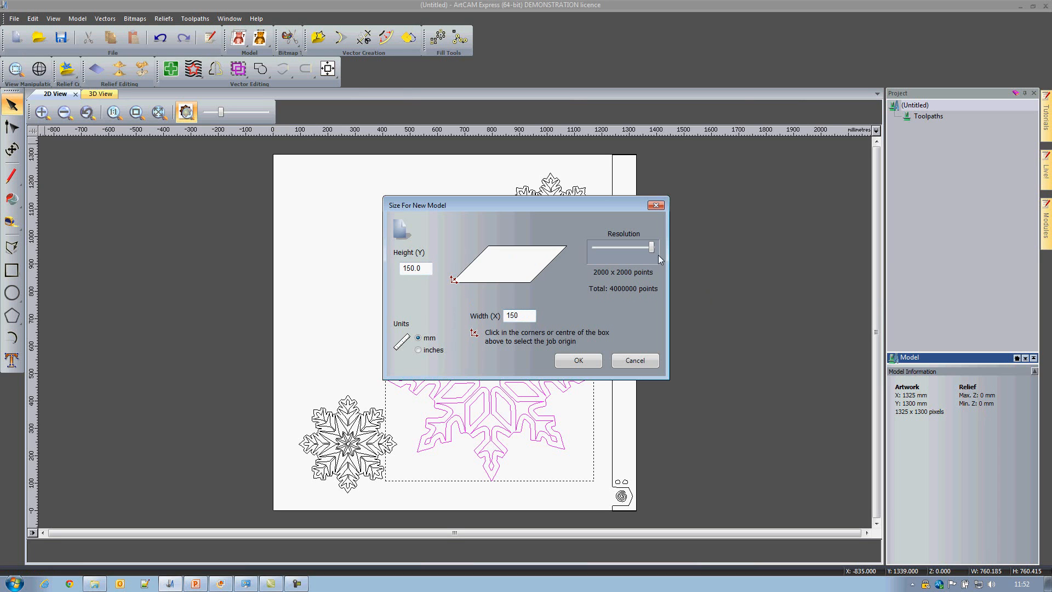
{"action": "mouse_move", "coordinate": [652, 248]}
{"action": "left_mouse_down"}
{"action": "mouse_move", "coordinate": [629, 248]}
{"action": "mouse_move", "coordinate": [646, 252]}
{"action": "left_mouse_up"}
- Place the job origin at the centre of the sheet and create the new model without saving the current one's changes
{"action": "left_click", "coordinate": [510, 268]}
{"action": "left_click", "coordinate": [565, 247]}
{"action": "left_click", "coordinate": [490, 248]}
{"action": "left_click", "coordinate": [530, 282]}
{"action": "left_click", "coordinate": [453, 281]}
{"action": "left_click", "coordinate": [511, 262]}
{"action": "left_click", "coordinate": [590, 363]}
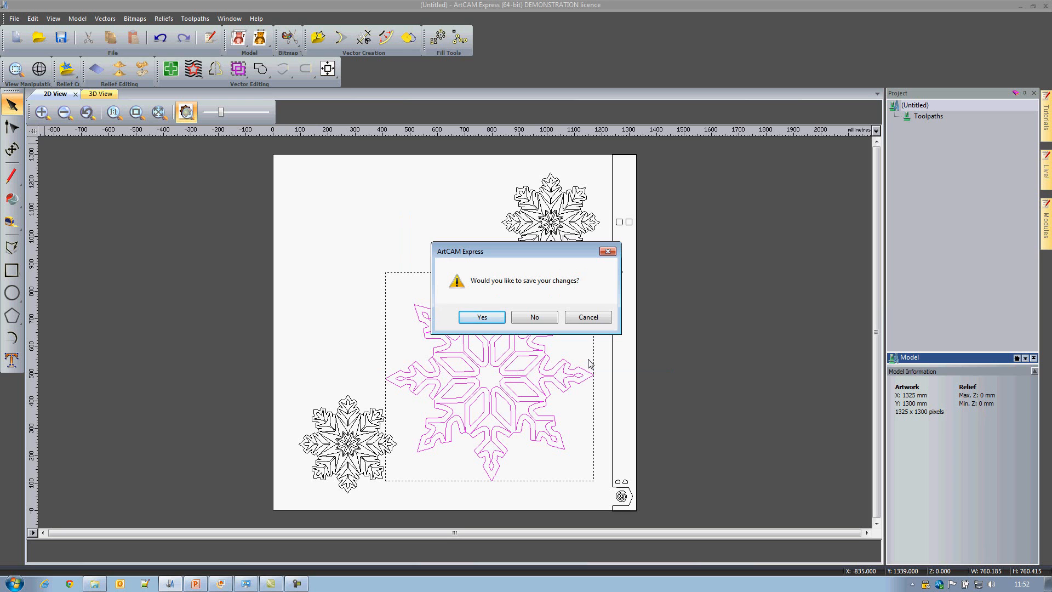
{"action": "left_click", "coordinate": [532, 317]}
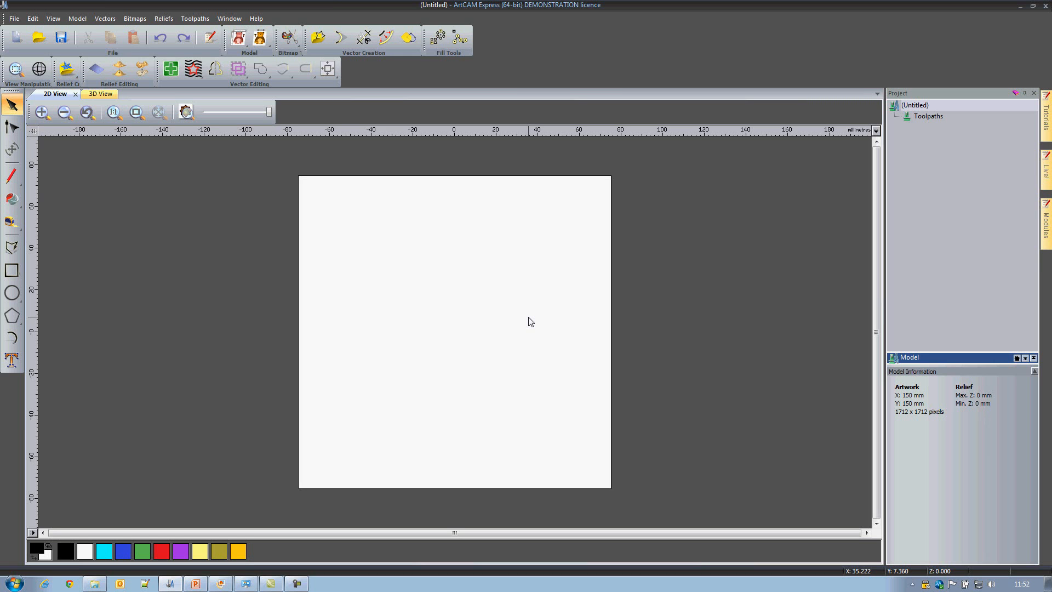
- Import snowflake.eps from the Snowflake_demo folder, positioning the data in the centre of the model
{"action": "left_click", "coordinate": [102, 19]}
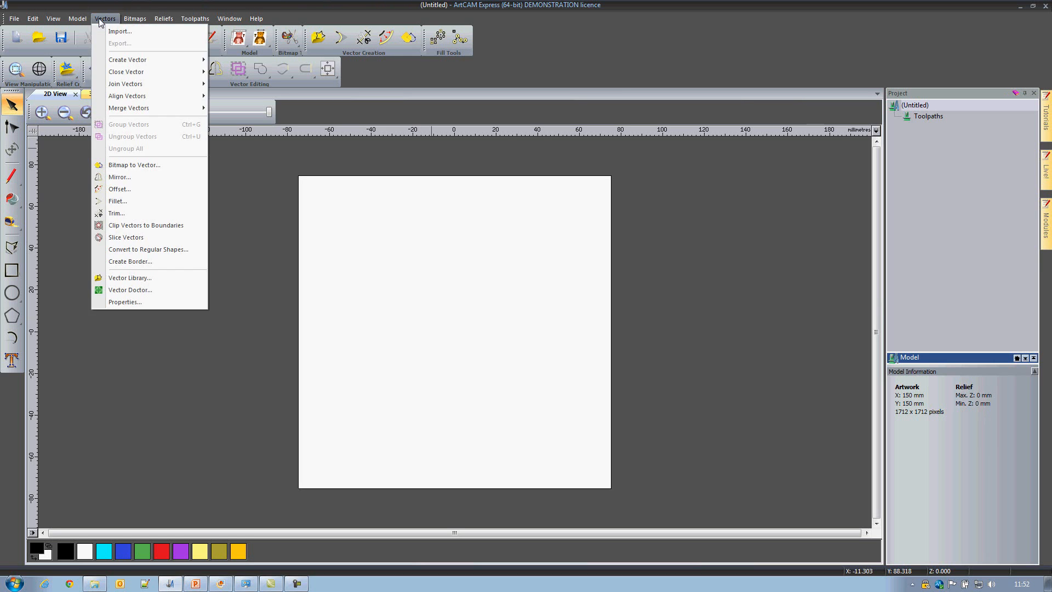
{"action": "left_click", "coordinate": [108, 34]}
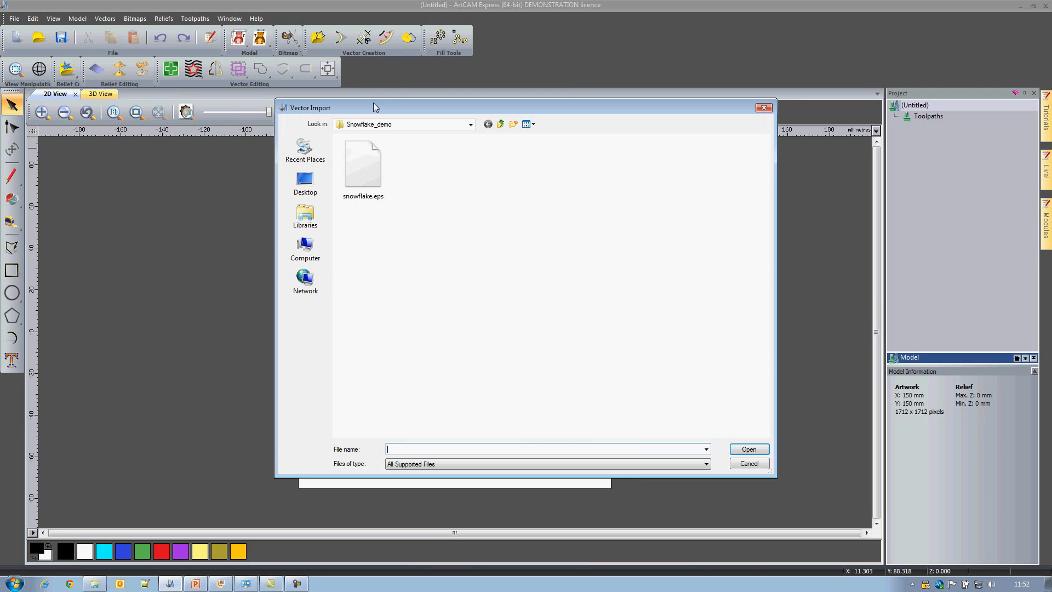
{"action": "left_click", "coordinate": [364, 193]}
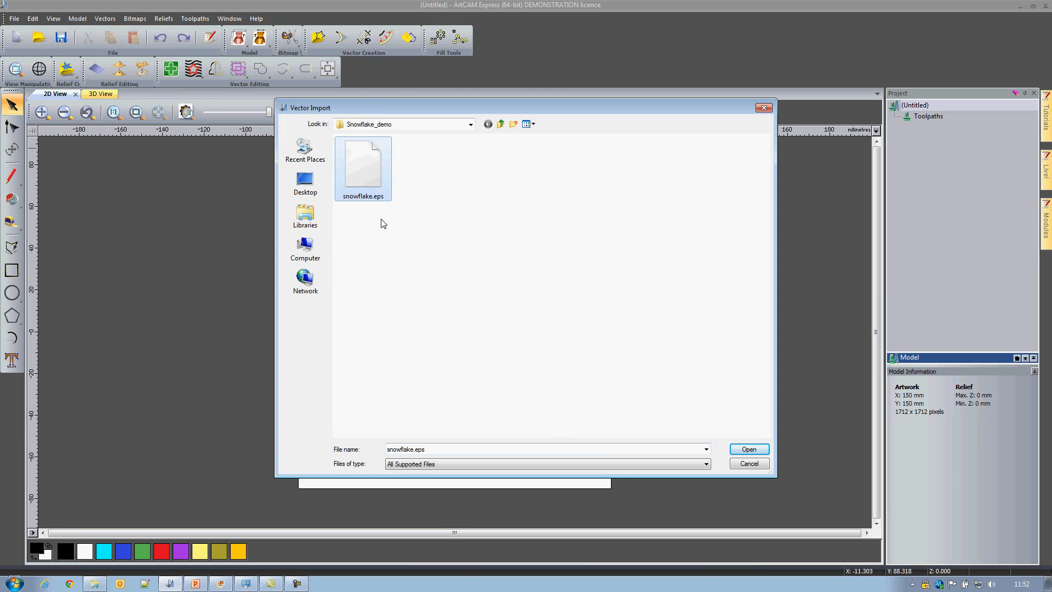
{"action": "left_click", "coordinate": [749, 449]}
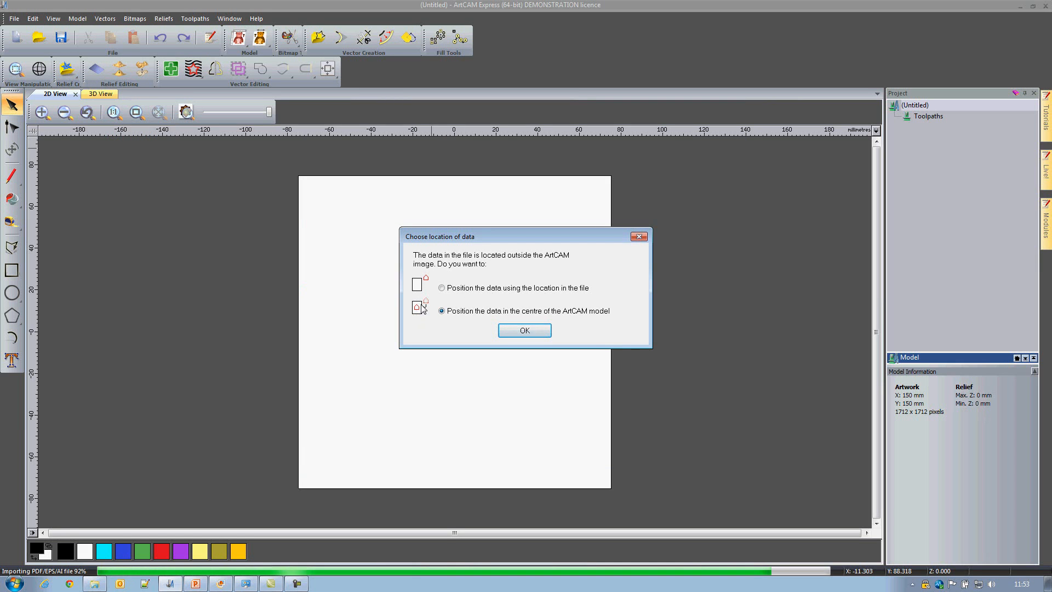
{"action": "left_click", "coordinate": [525, 330]}
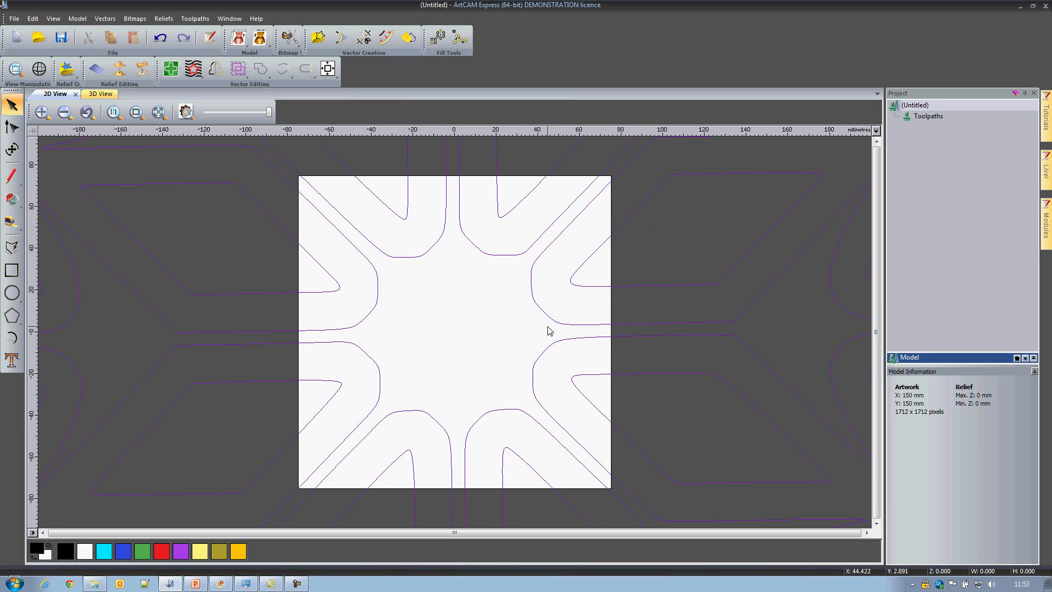
- Scale the imported snowflake vectors to 130 mm wide and 130 mm high, and deselect them
{"action": "scroll", "coordinate": [548, 330], "scroll_direction": "down", "scroll_amount": 2}
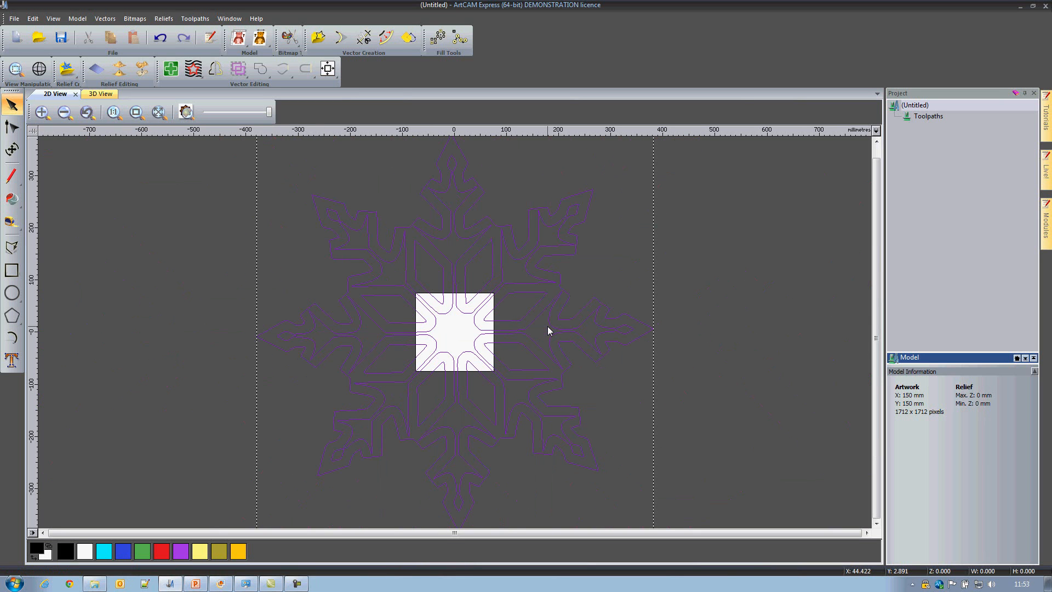
{"action": "scroll", "coordinate": [455, 348], "scroll_direction": "up", "scroll_amount": 1}
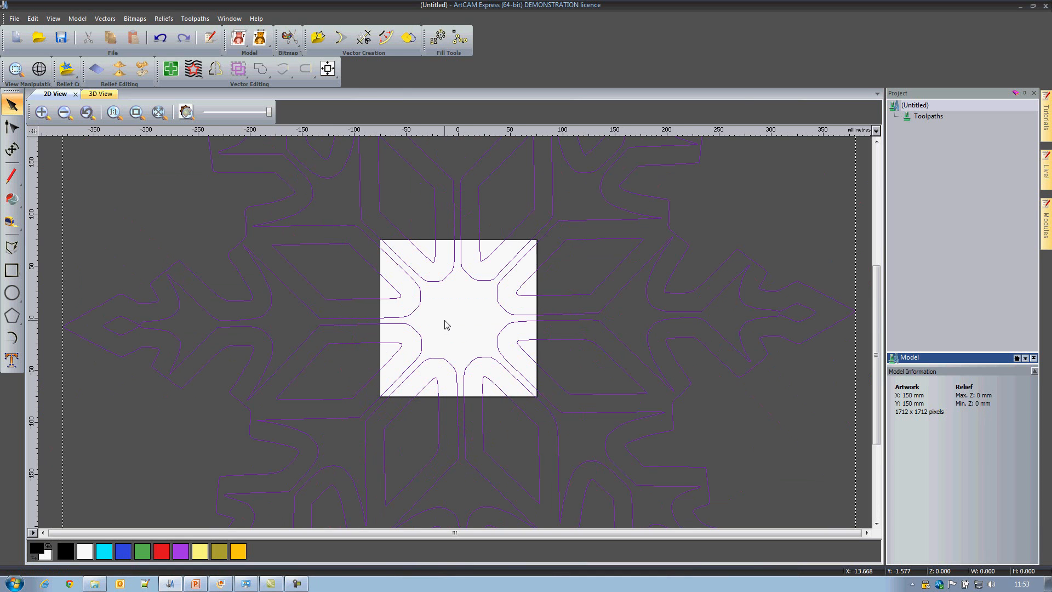
{"action": "scroll", "coordinate": [444, 325], "scroll_direction": "down", "scroll_amount": 1}
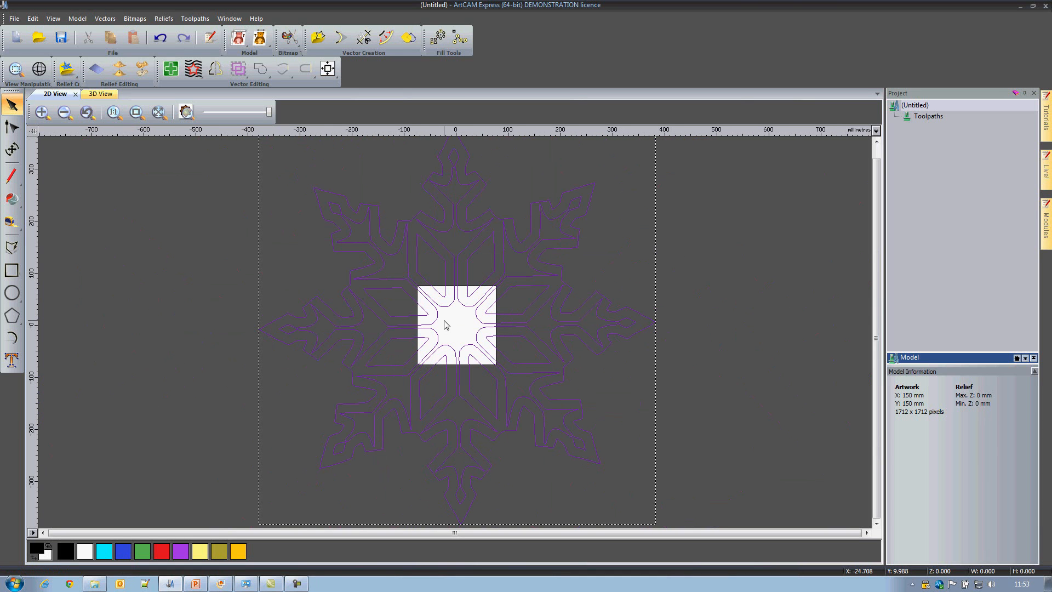
{"action": "left_click", "coordinate": [12, 149]}
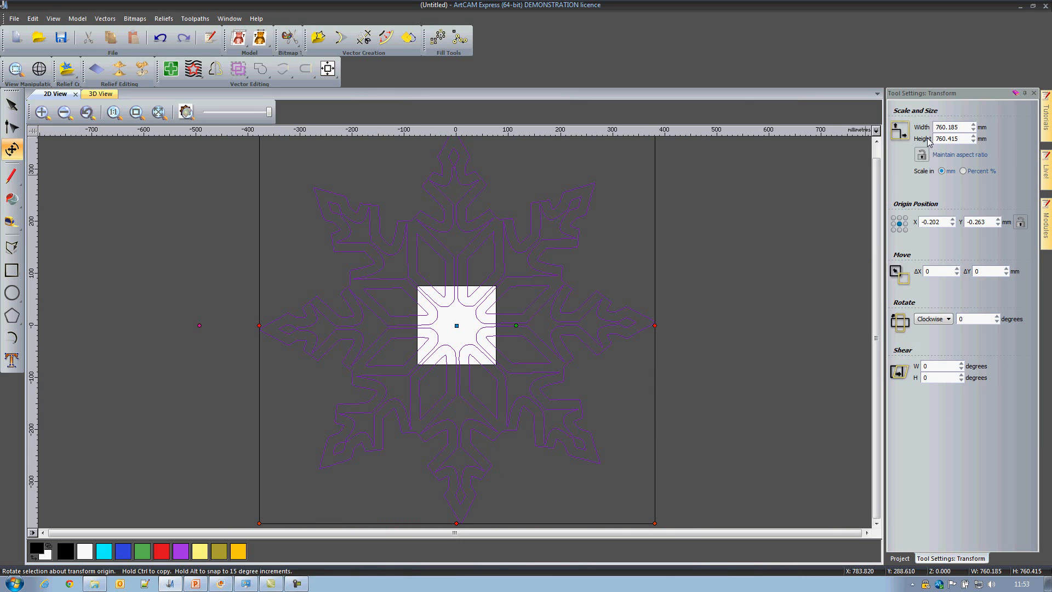
{"action": "double_click", "coordinate": [953, 127]}
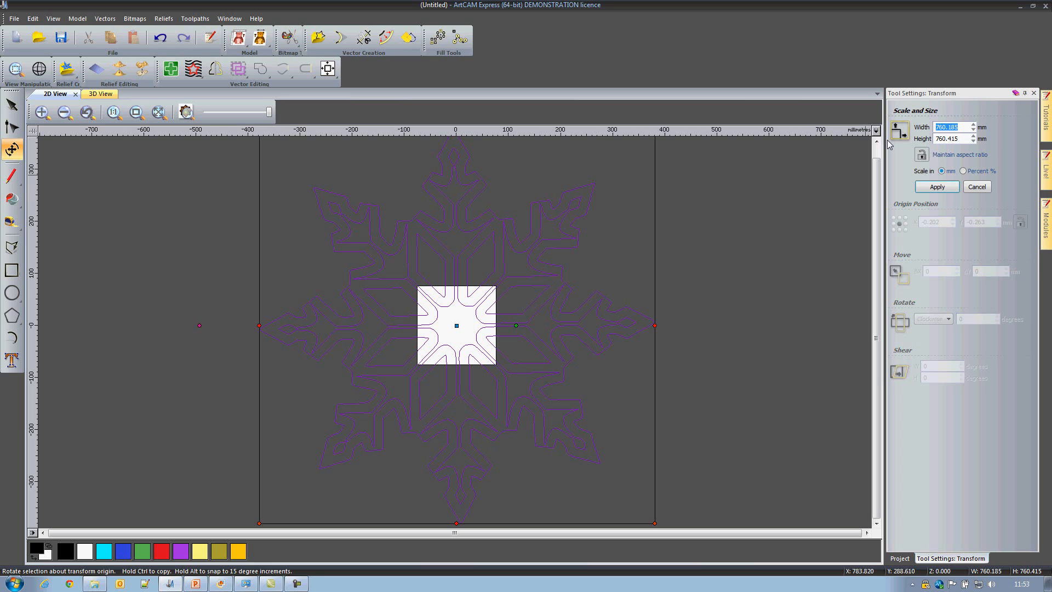
{"action": "type", "text": "130"}
{"action": "key", "text": "Tab"}
{"action": "type", "text": "130"}
{"action": "left_click", "coordinate": [936, 187]}
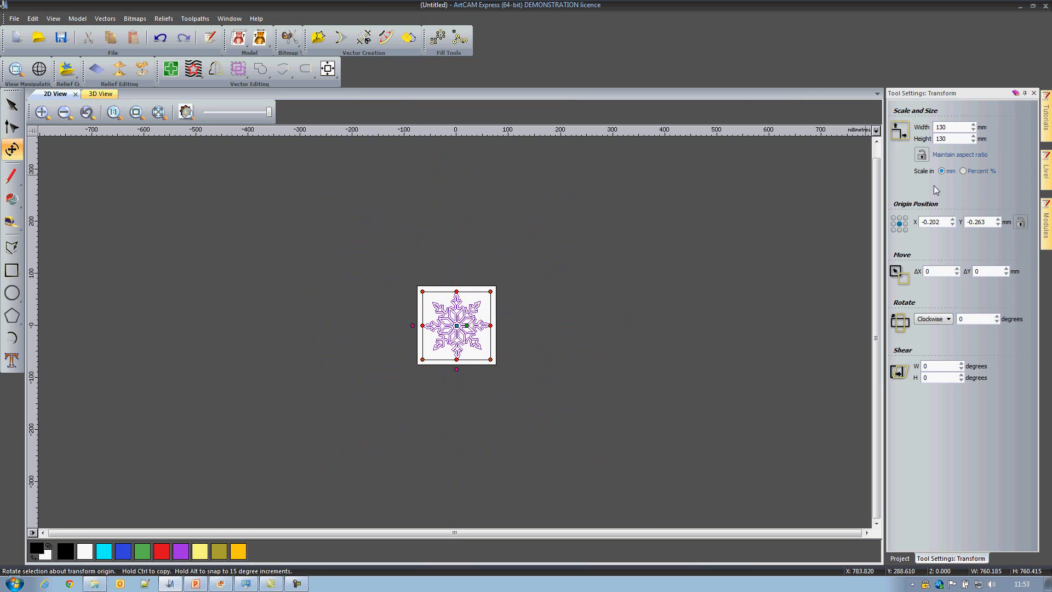
{"action": "left_click", "coordinate": [459, 331]}
{"action": "scroll", "coordinate": [459, 330], "scroll_direction": "up", "scroll_amount": 4}
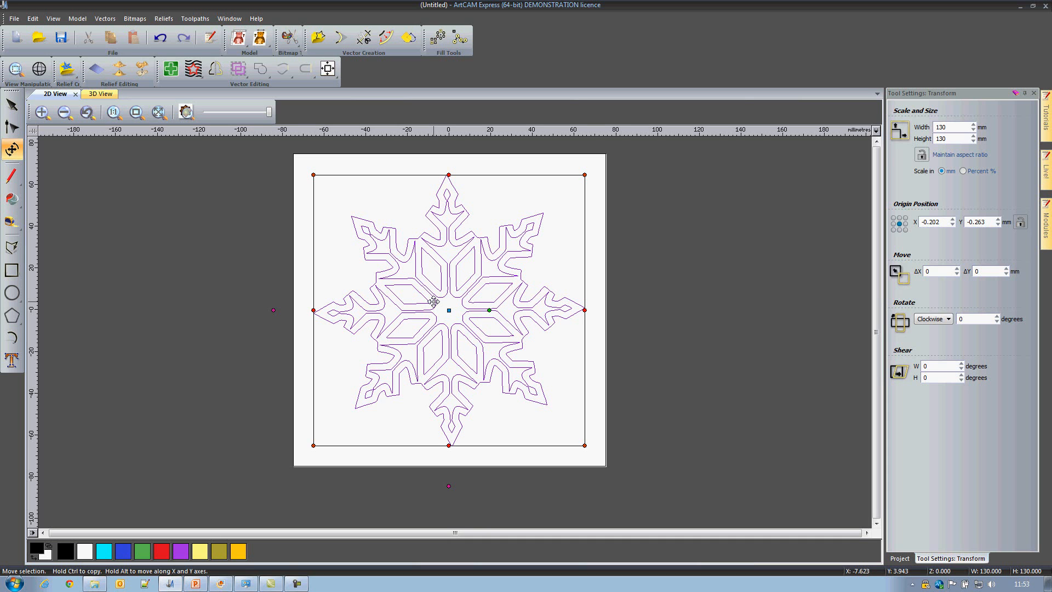
{"action": "left_click", "coordinate": [198, 303]}
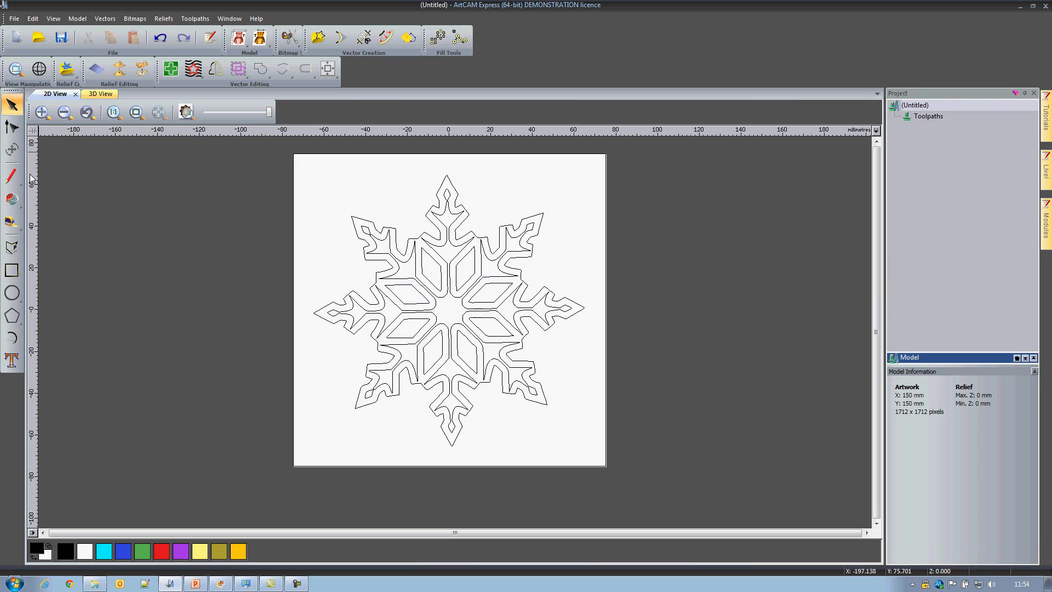
- Add a vertical guideline through the snowflake, set its position to 0 mm and lock it
{"action": "left_click_drag", "start_coordinate": [32, 188], "coordinate": [342, 272]}
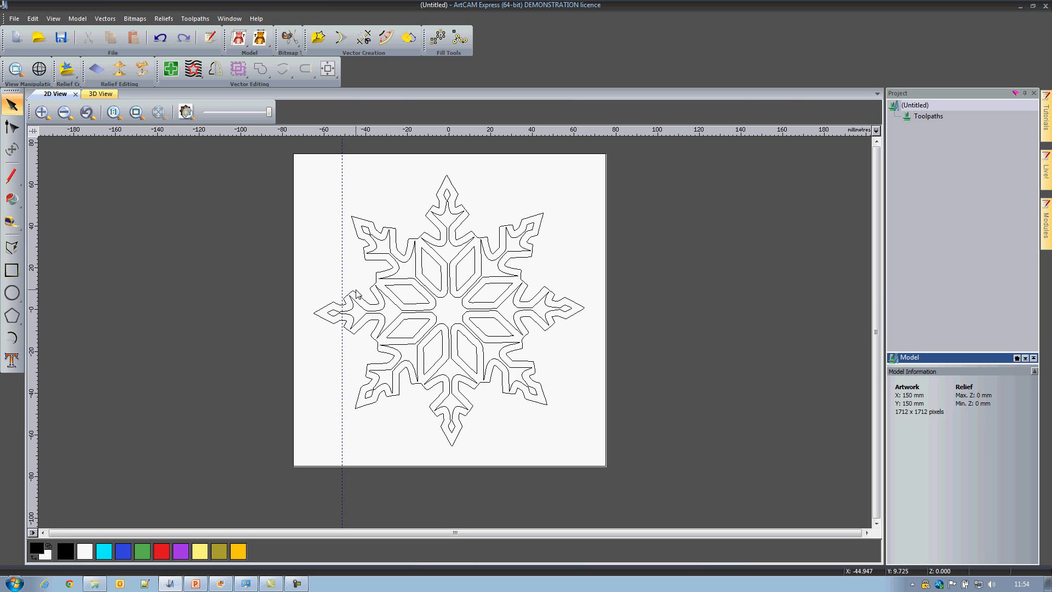
{"action": "right_click", "coordinate": [342, 279]}
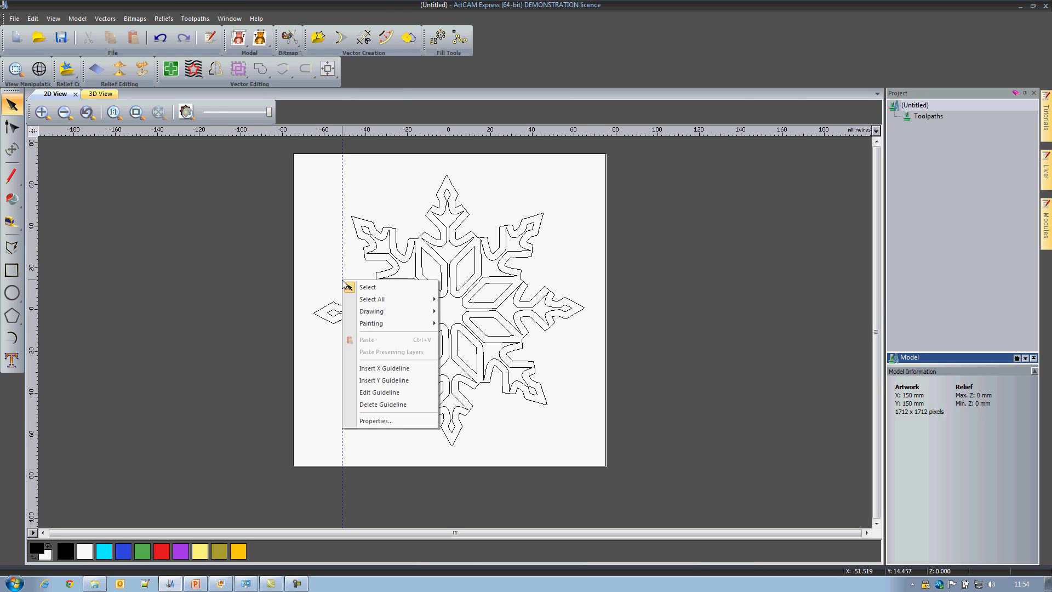
{"action": "left_click", "coordinate": [399, 393]}
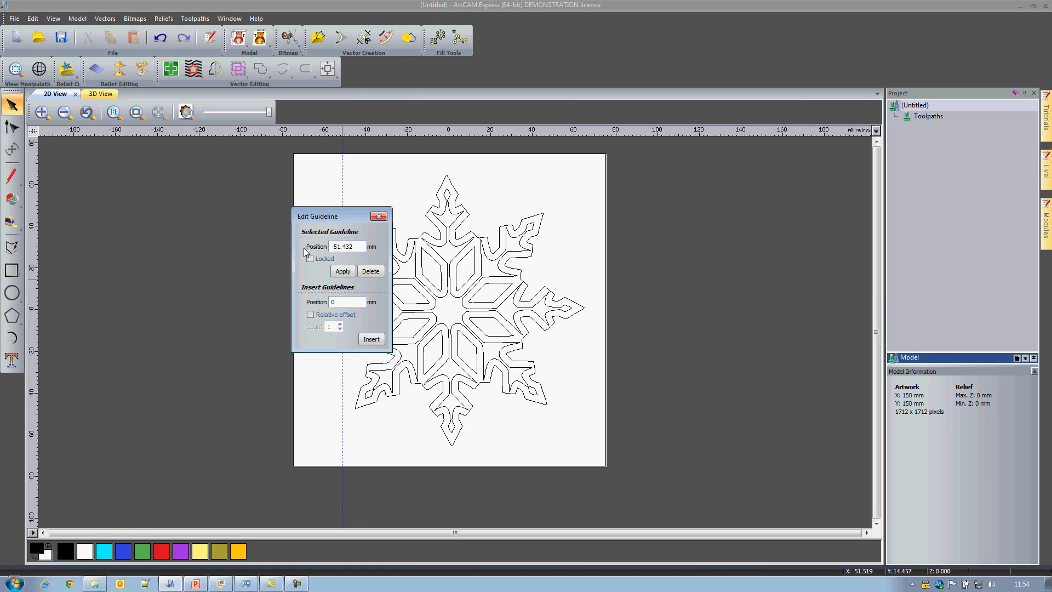
{"action": "left_click_drag", "start_coordinate": [357, 246], "coordinate": [330, 246]}
{"action": "type", "text": "0"}
{"action": "left_click", "coordinate": [310, 259]}
{"action": "left_click", "coordinate": [342, 271]}
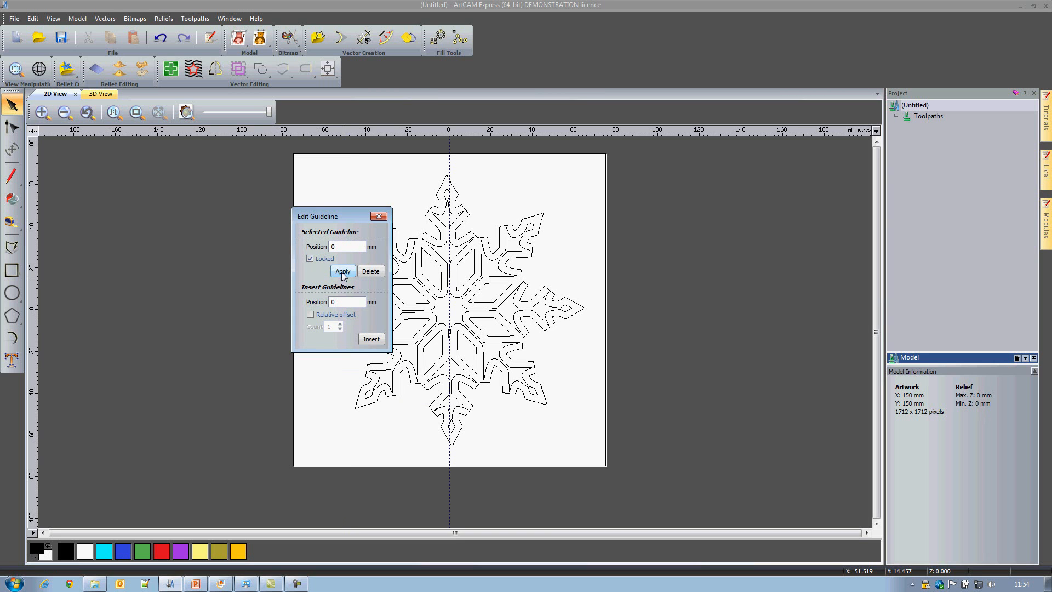
{"action": "left_click", "coordinate": [378, 216]}
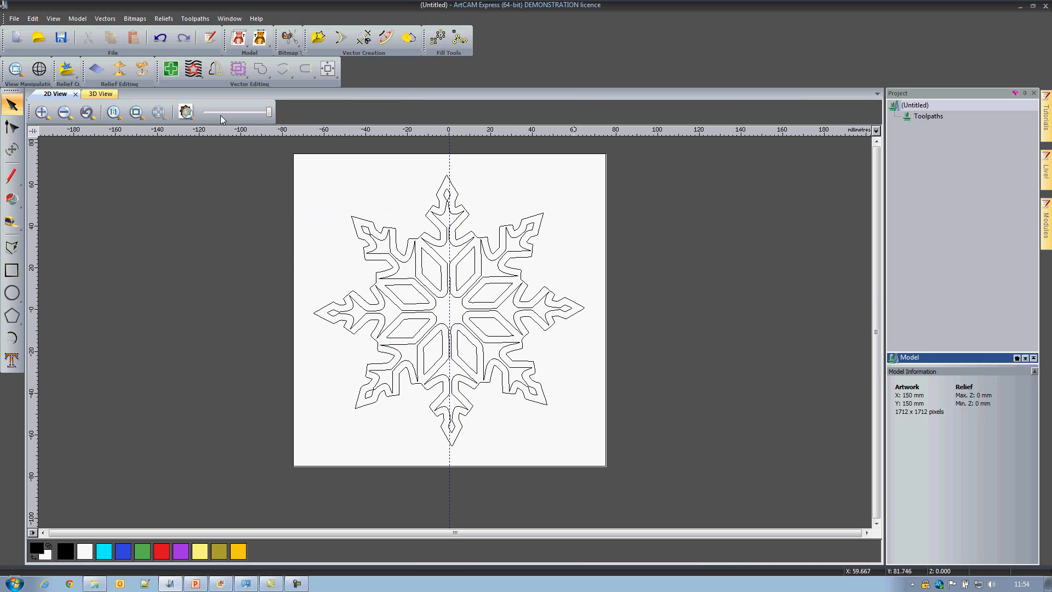
- Add a horizontal guideline across the snowflake, set its position to 0 mm and lock it
{"action": "left_click_drag", "start_coordinate": [331, 129], "coordinate": [316, 291]}
{"action": "right_click", "coordinate": [308, 292]}
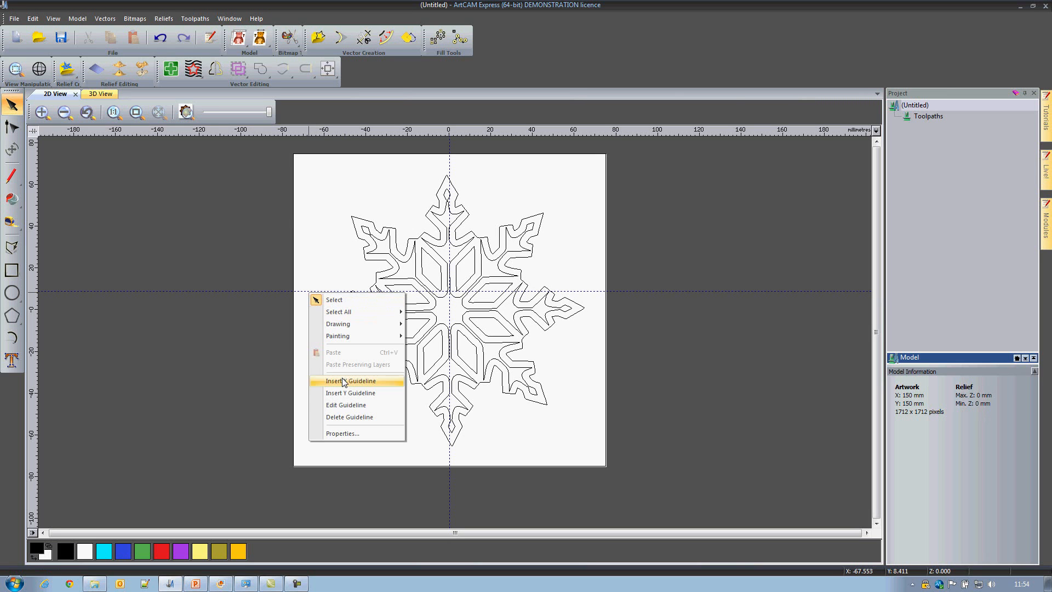
{"action": "left_click", "coordinate": [335, 406]}
{"action": "left_click_drag", "start_coordinate": [319, 259], "coordinate": [293, 262]}
{"action": "type", "text": "0"}
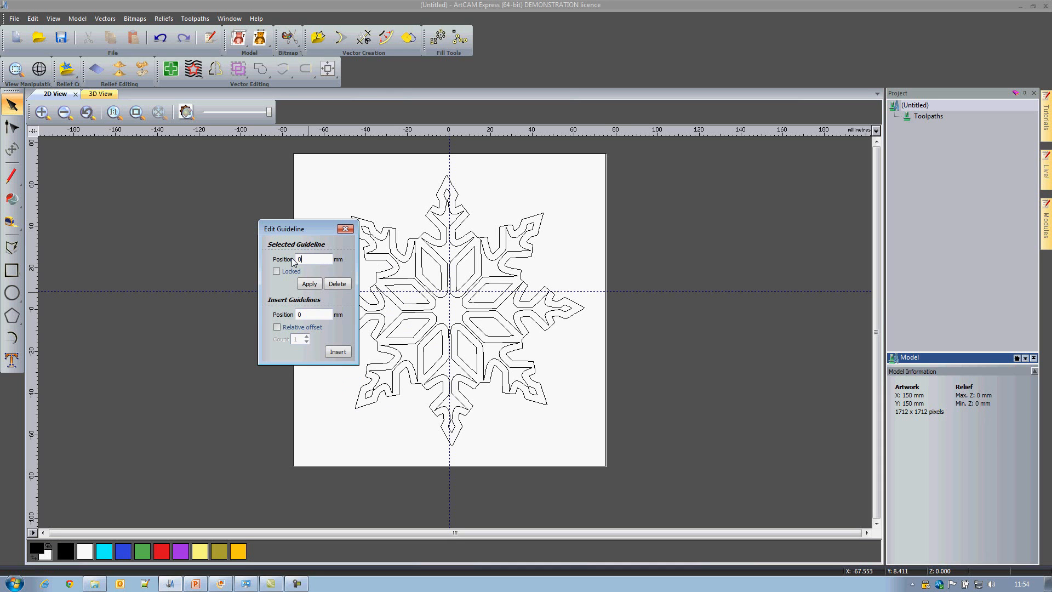
{"action": "left_click", "coordinate": [277, 272]}
{"action": "left_click", "coordinate": [307, 284]}
{"action": "left_click", "coordinate": [345, 229]}
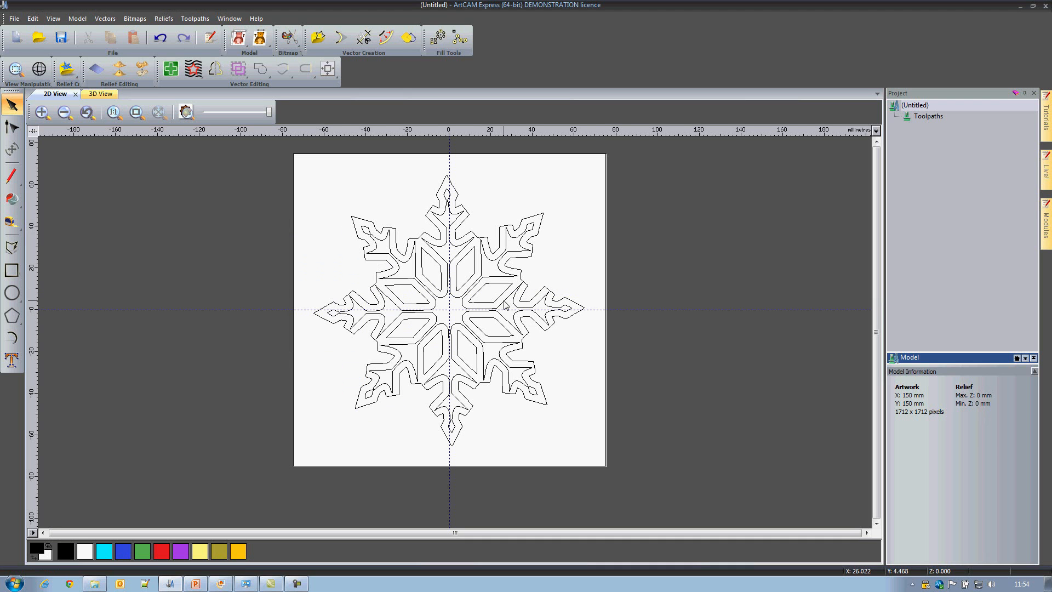
- Rotate the snowflake vectors 1 degree clockwise to straighten them against the guidelines
{"action": "scroll", "coordinate": [316, 269], "scroll_direction": "up", "scroll_amount": 2}
{"action": "scroll", "coordinate": [287, 258], "scroll_direction": "up", "scroll_amount": 2}
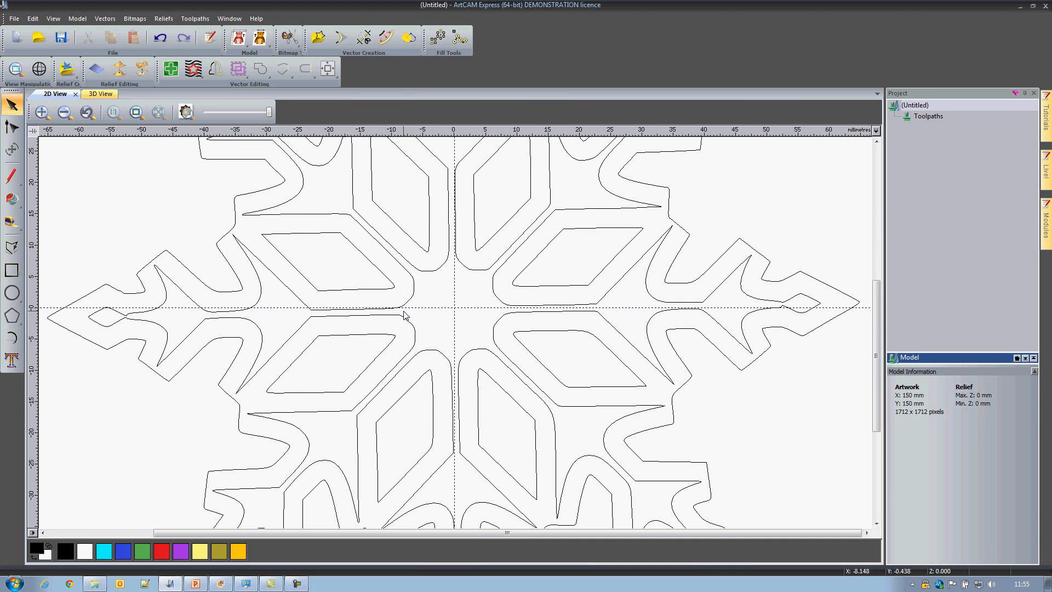
{"action": "scroll", "coordinate": [404, 311], "scroll_direction": "up", "scroll_amount": 2}
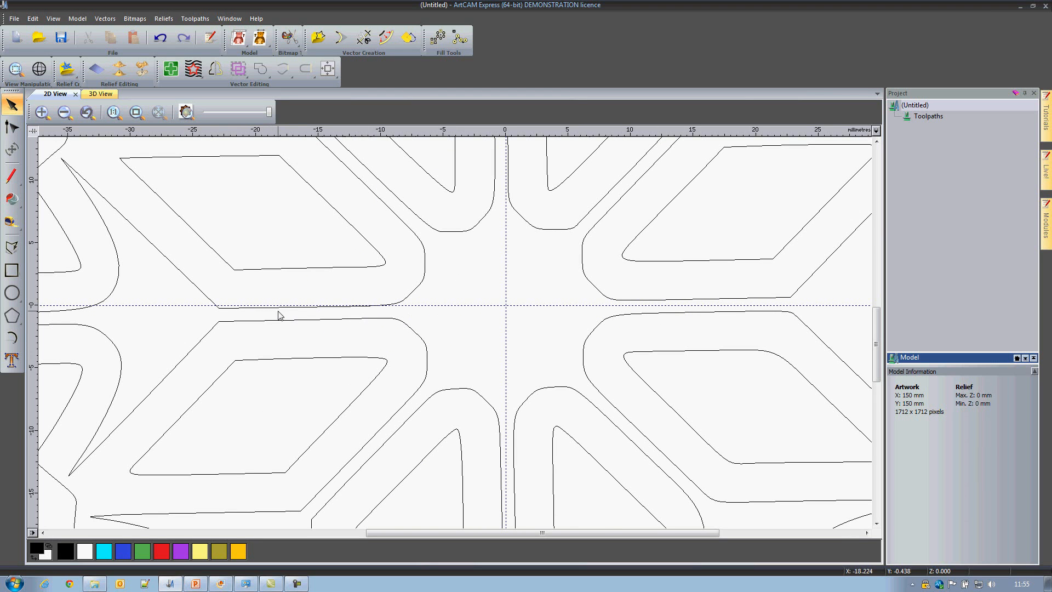
{"action": "scroll", "coordinate": [290, 315], "scroll_direction": "down", "scroll_amount": 2}
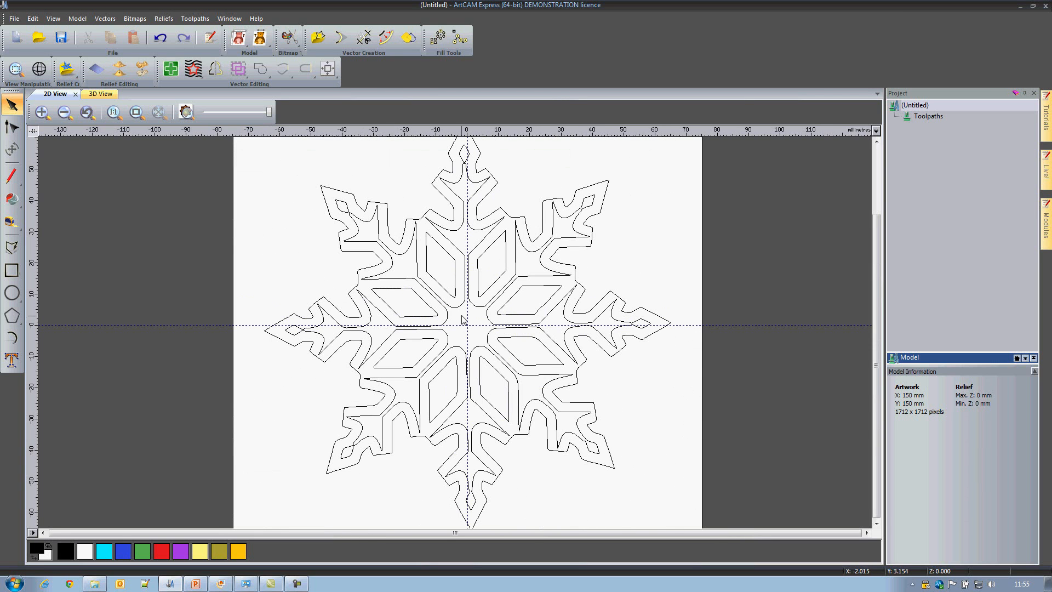
{"action": "left_click", "coordinate": [443, 306]}
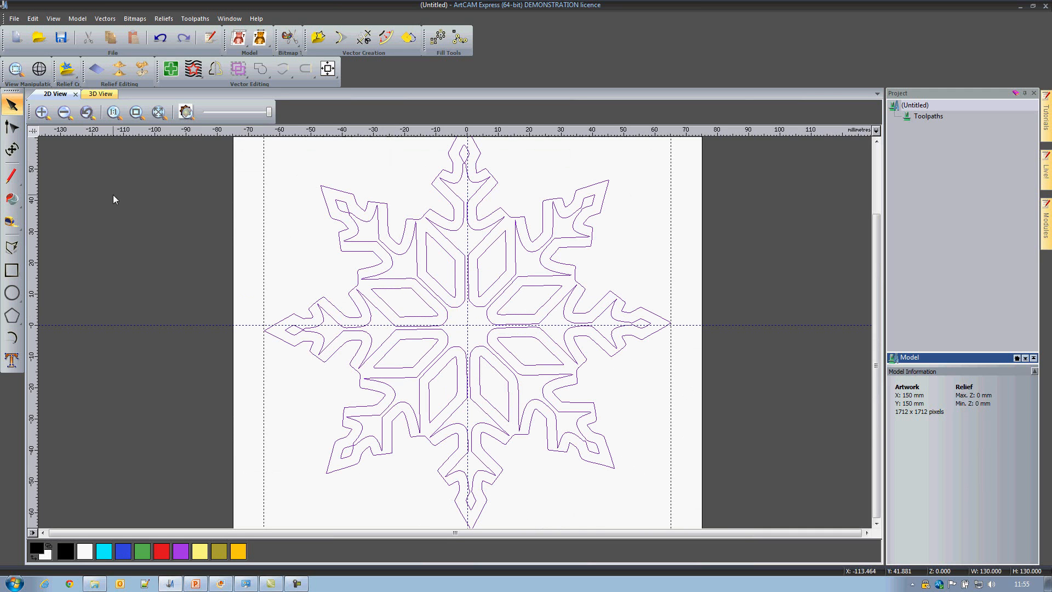
{"action": "left_click", "coordinate": [11, 153]}
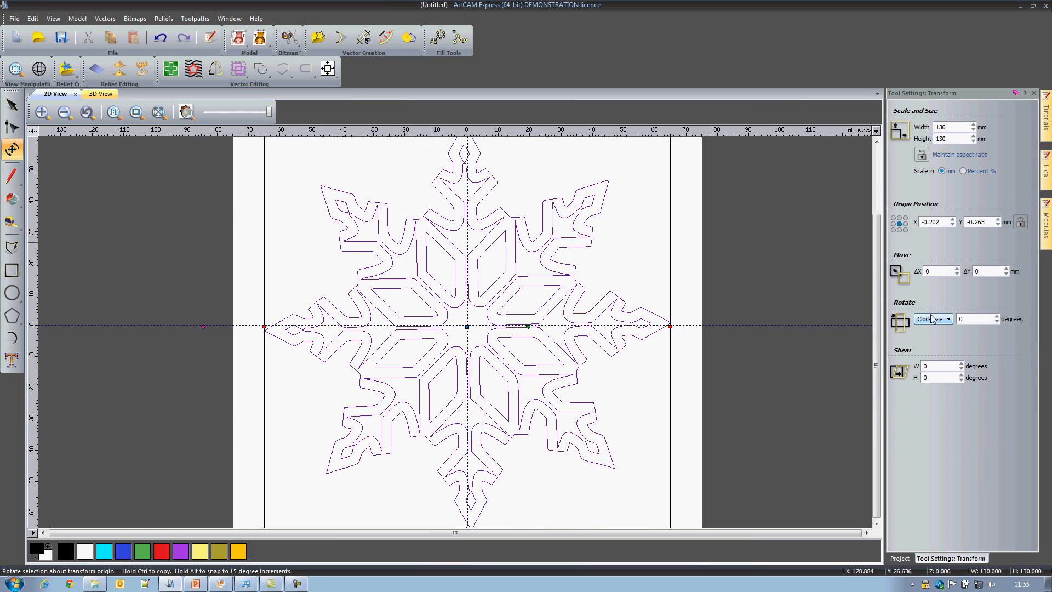
{"action": "left_click_drag", "start_coordinate": [970, 319], "coordinate": [946, 318]}
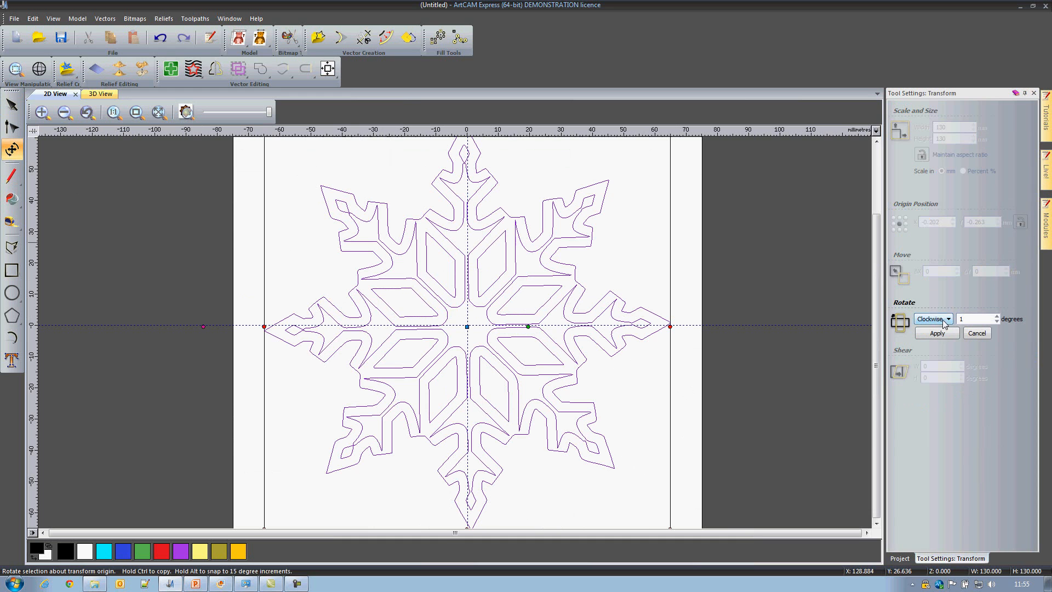
{"action": "left_click", "coordinate": [936, 333]}
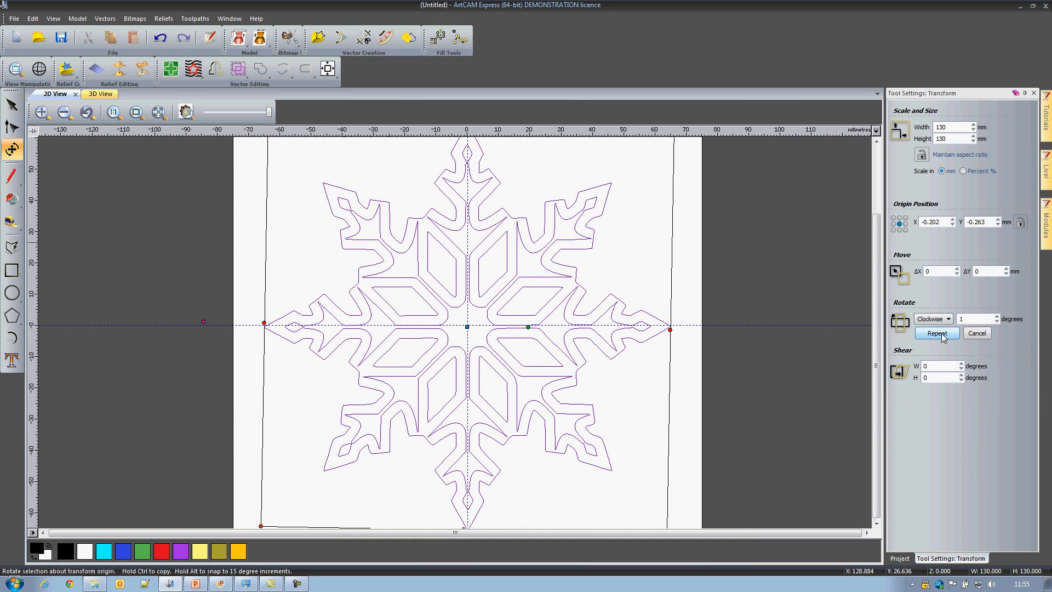
- Export the straightened snowflake vectors as EPS, replacing the existing snowflake.eps in the Snowflake_demo folder
{"action": "scroll", "coordinate": [462, 328], "scroll_direction": "up", "scroll_amount": 4}
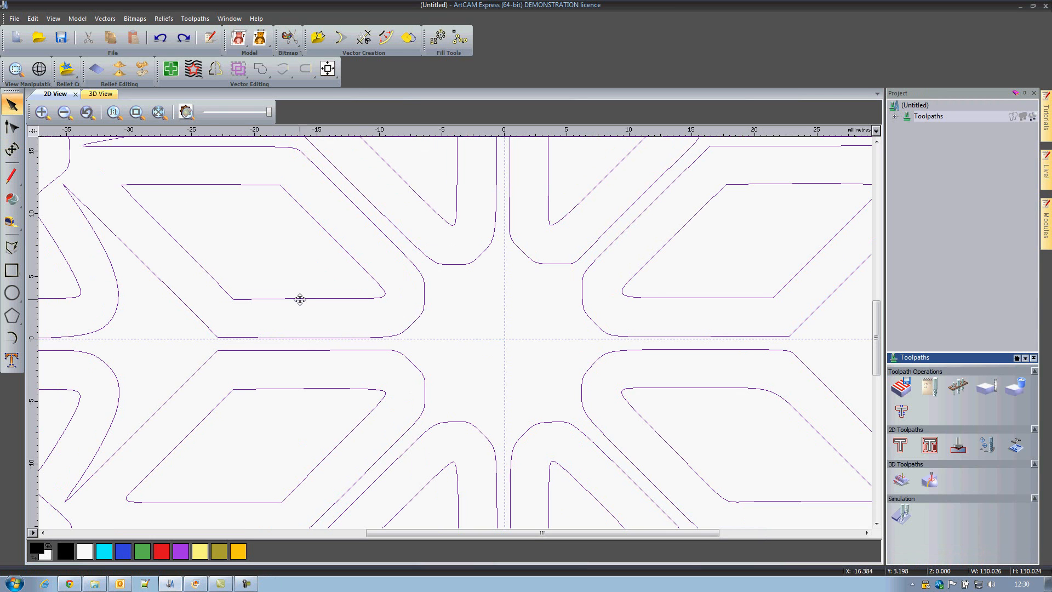
{"action": "left_click", "coordinate": [104, 19]}
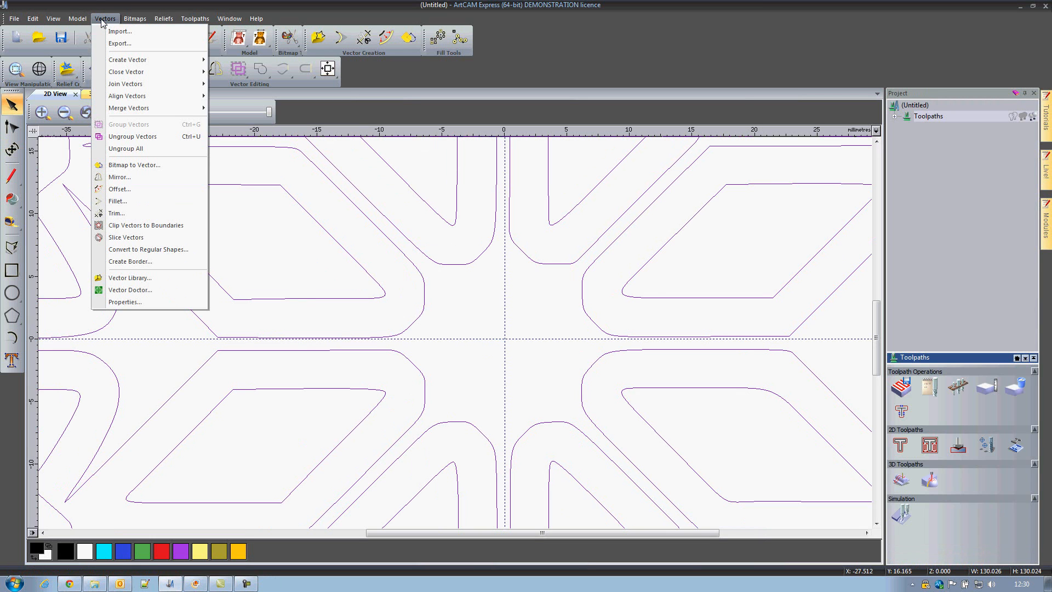
{"action": "left_click", "coordinate": [119, 43]}
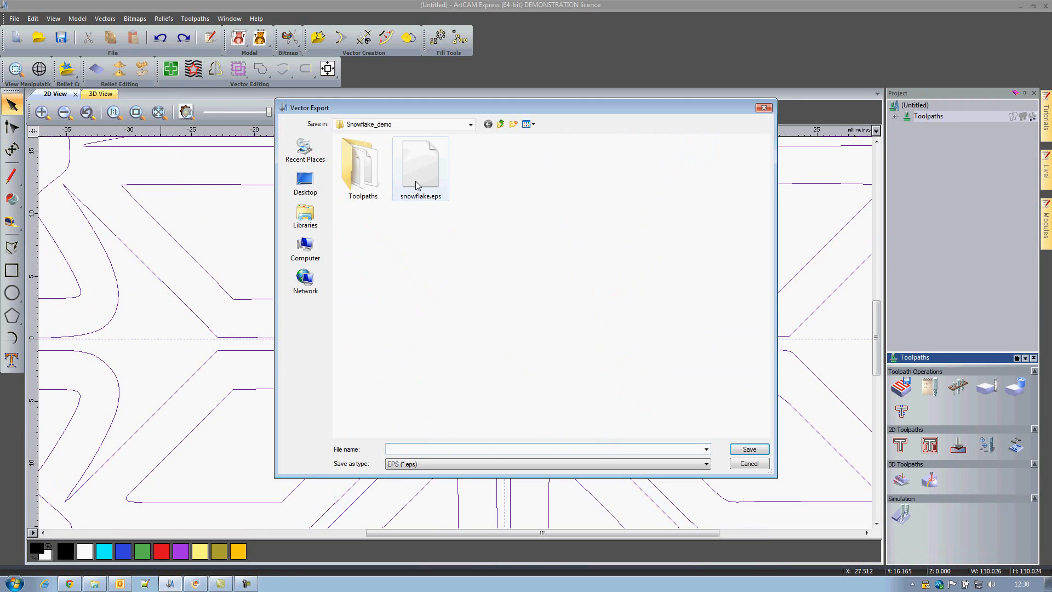
{"action": "left_click", "coordinate": [420, 186]}
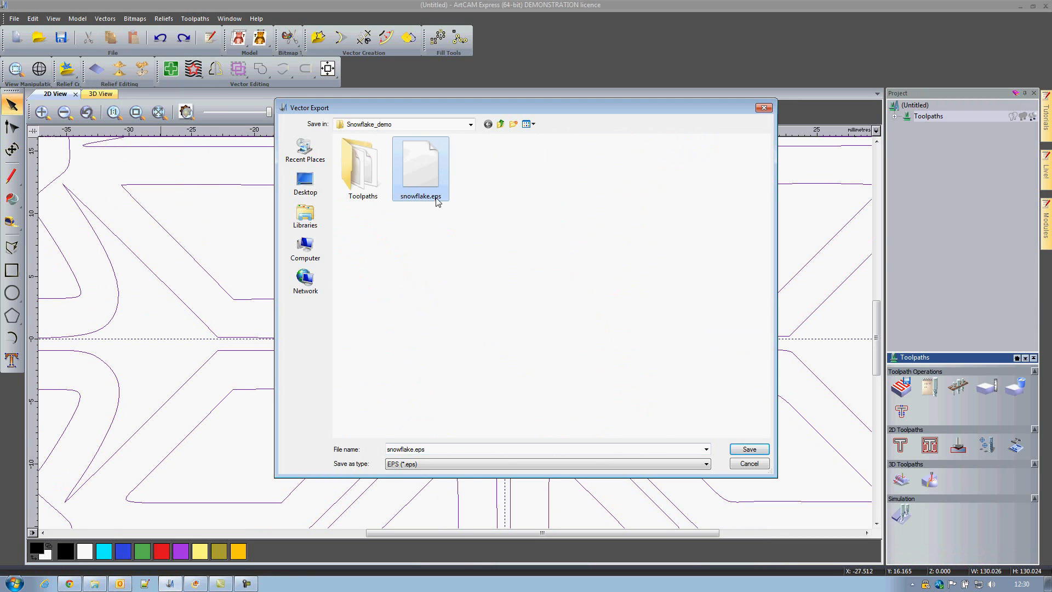
{"action": "left_click", "coordinate": [749, 449]}
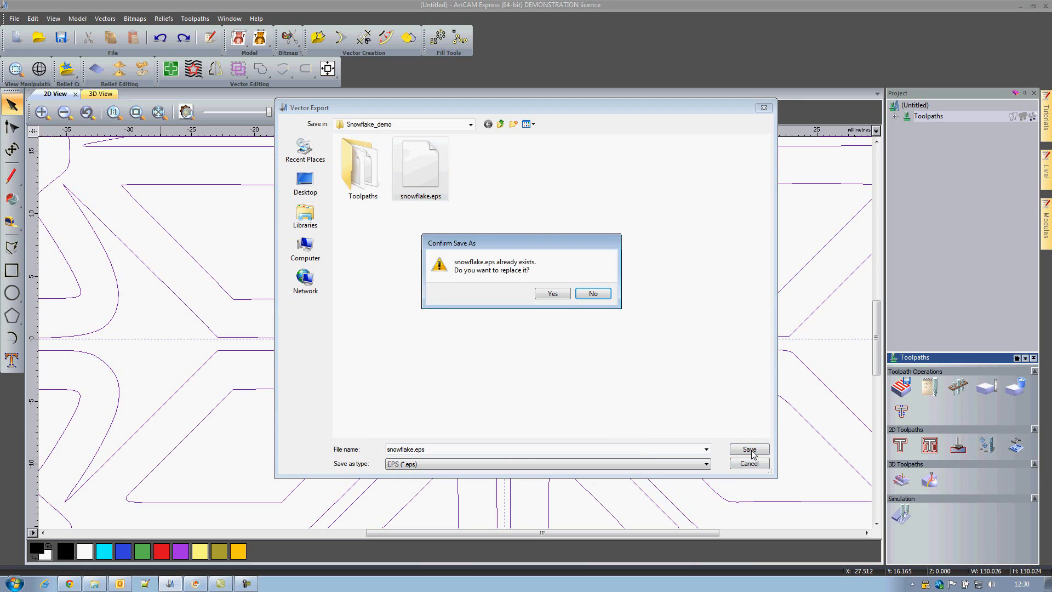
{"action": "left_click", "coordinate": [551, 293]}
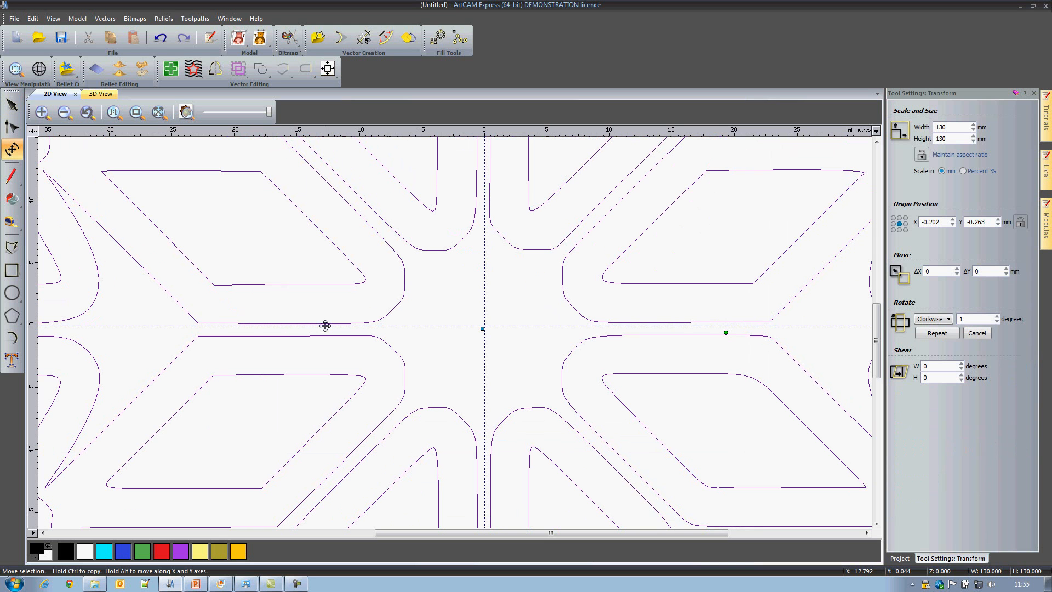
{"action": "scroll", "coordinate": [324, 325], "scroll_direction": "down", "scroll_amount": 3}
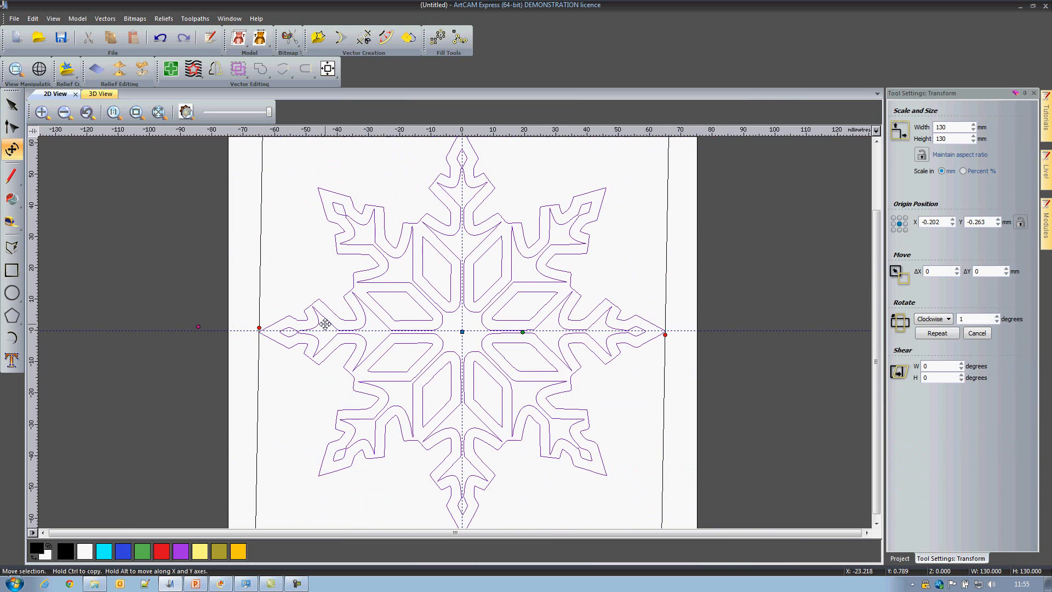
- Centre the straightened snowflake vectors in the model
{"action": "scroll", "coordinate": [325, 324], "scroll_direction": "down", "scroll_amount": 2}
{"action": "key", "text": "Escape"}
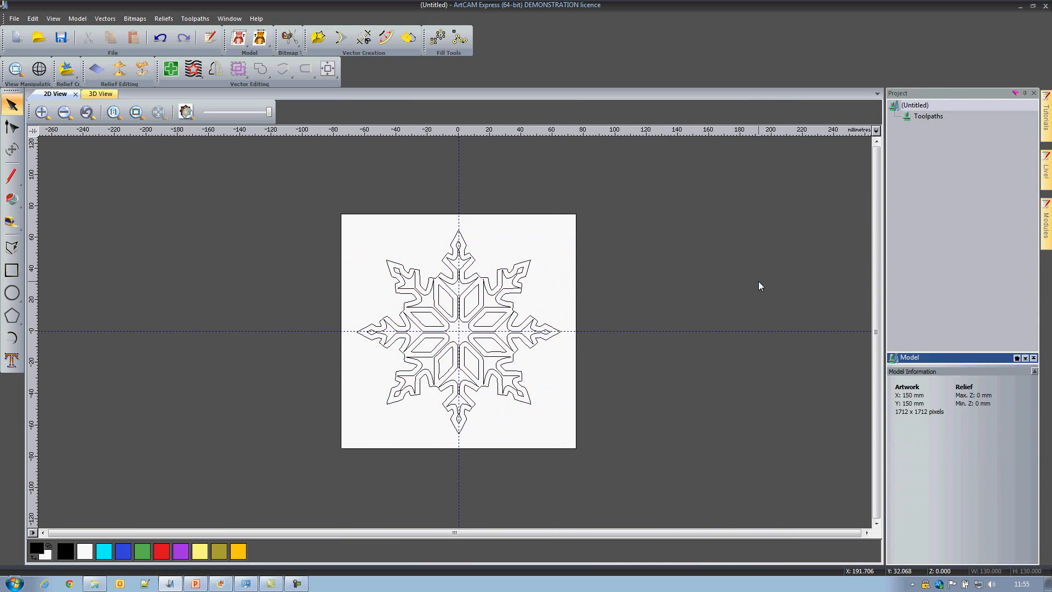
{"action": "left_click", "coordinate": [499, 288]}
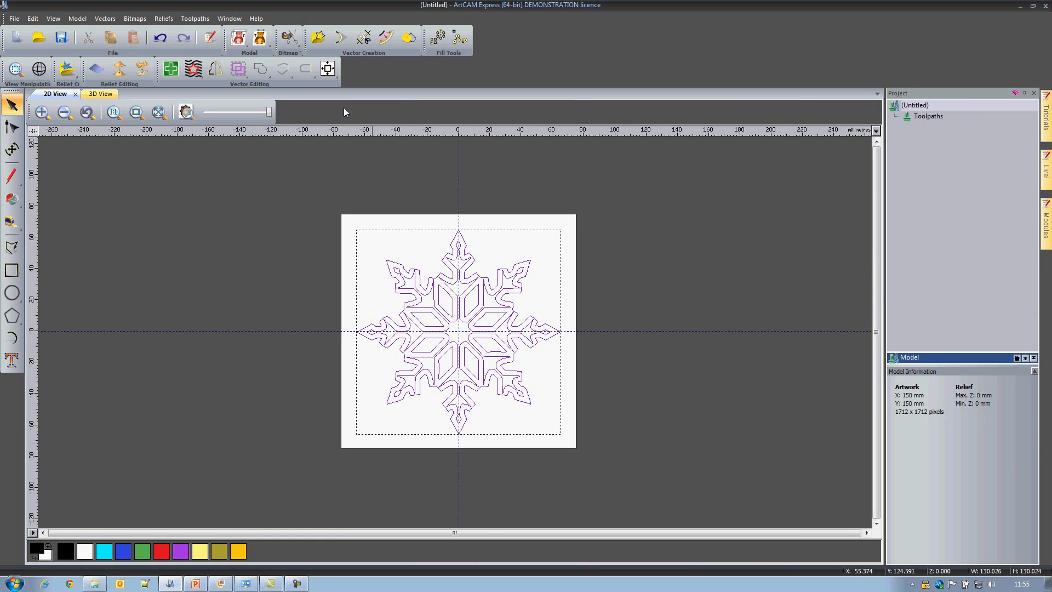
{"action": "left_click", "coordinate": [328, 69]}
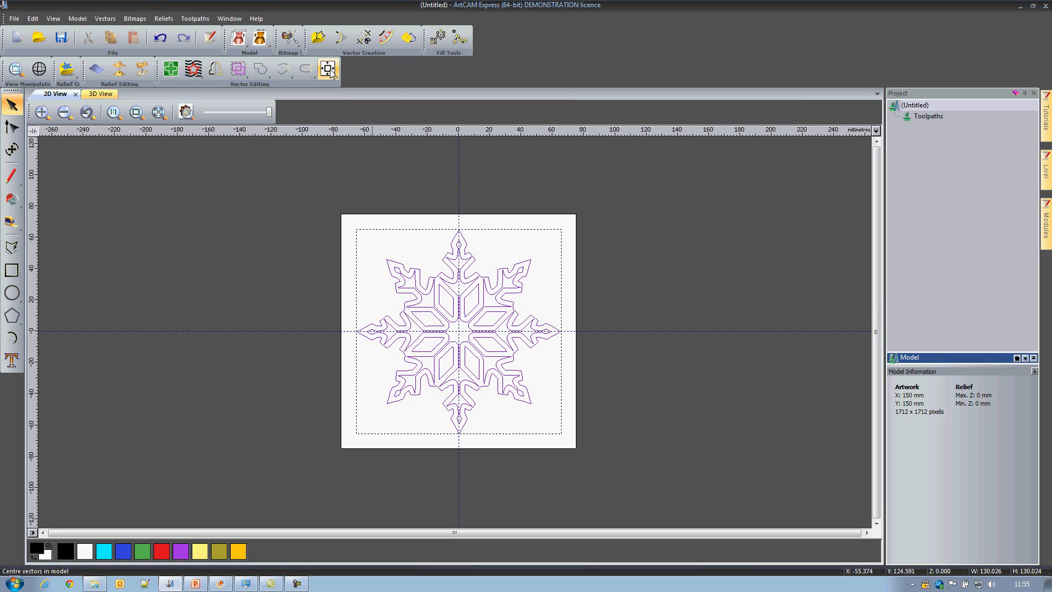
{"action": "left_click", "coordinate": [725, 297]}
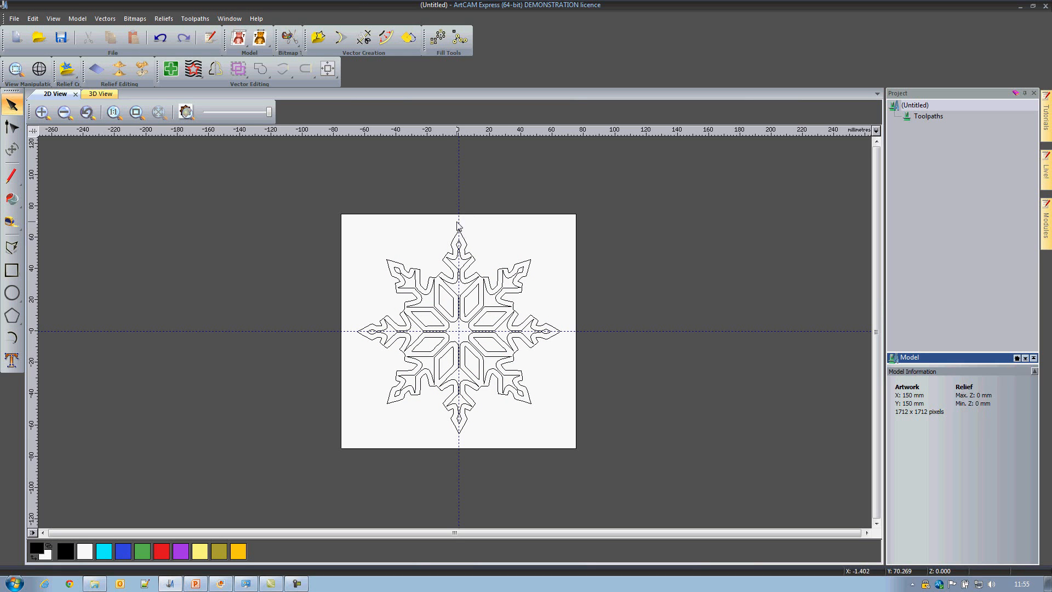
- Move the whole snowflake by -5 mm in Y, keeping the X offset at 0
{"action": "left_click", "coordinate": [469, 255]}
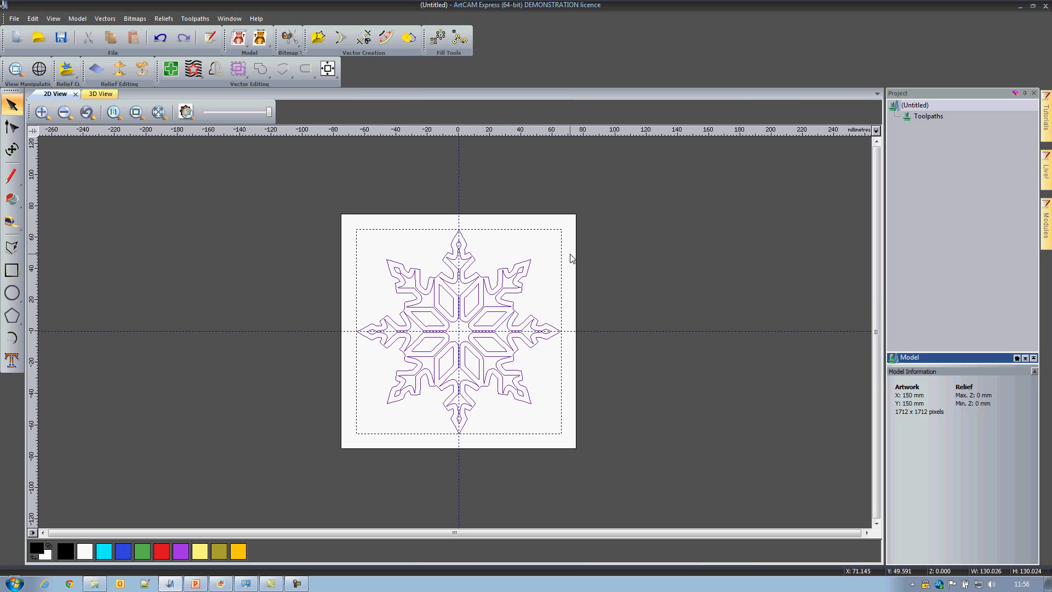
{"action": "left_click", "coordinate": [12, 149]}
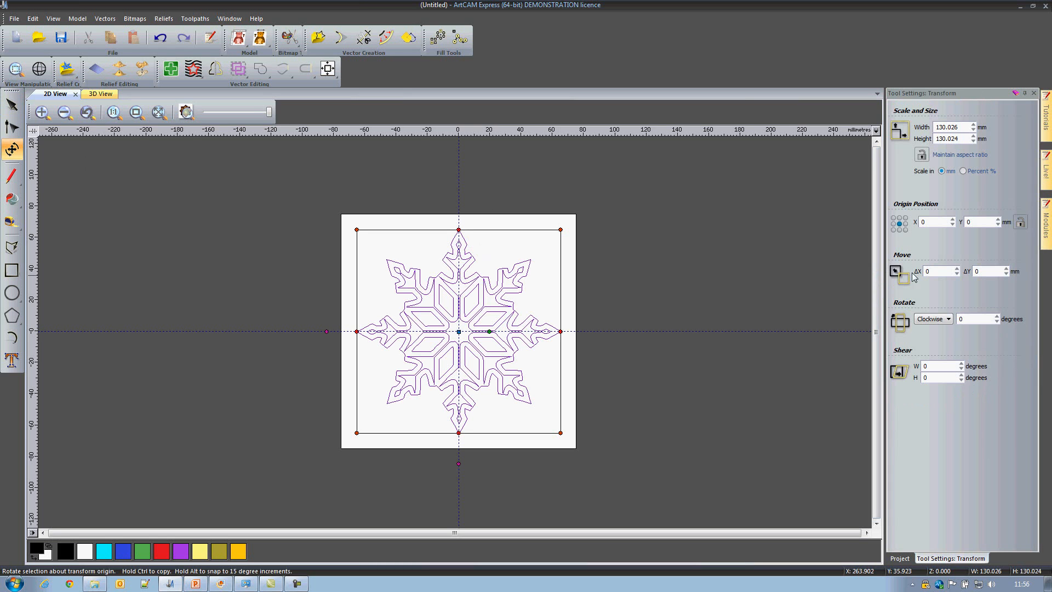
{"action": "double_click", "coordinate": [983, 274]}
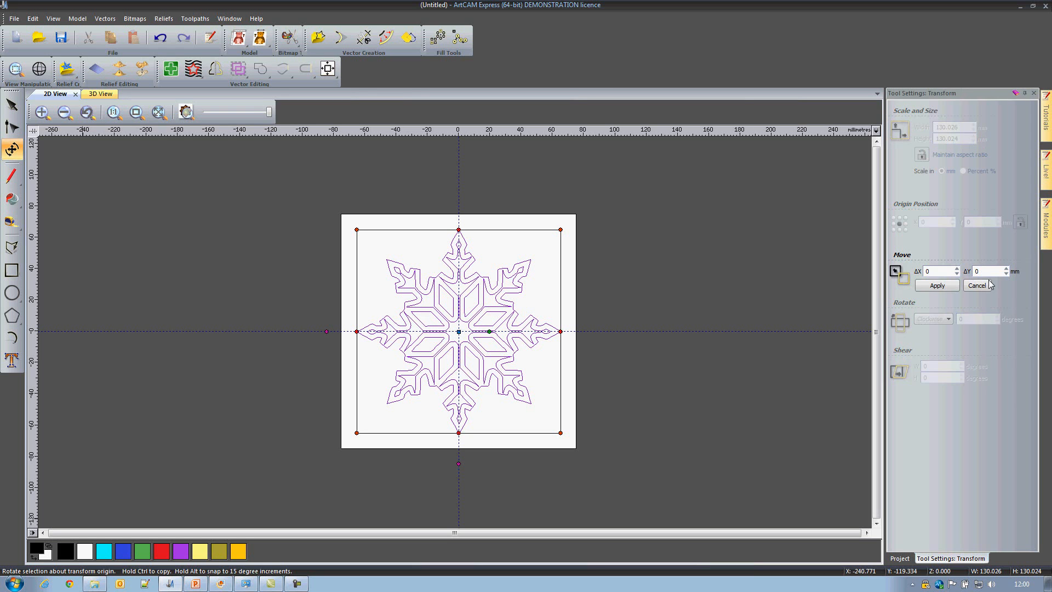
{"action": "left_click", "coordinate": [943, 287]}
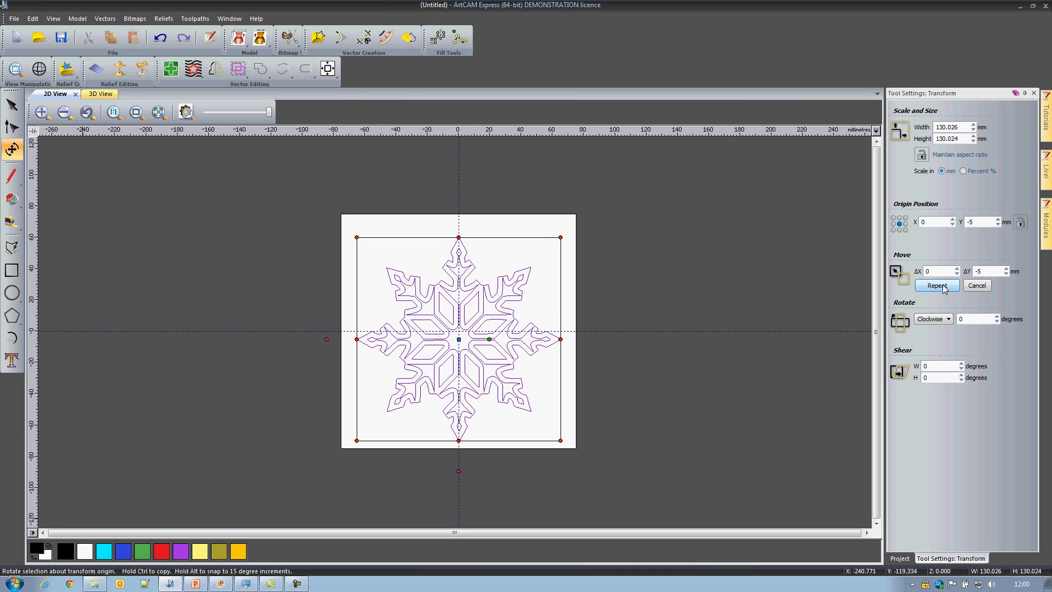
{"action": "left_click", "coordinate": [633, 308]}
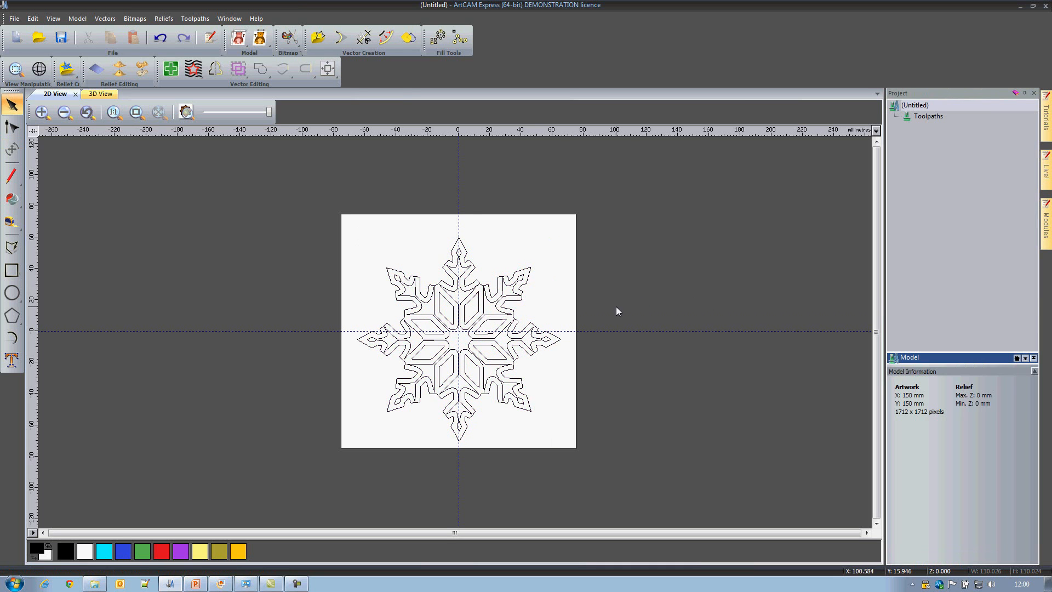
- Add a horizontal guideline above the snowflake's top tip, set its position to 65 mm and lock it
{"action": "scroll", "coordinate": [446, 196], "scroll_direction": "up", "scroll_amount": 1}
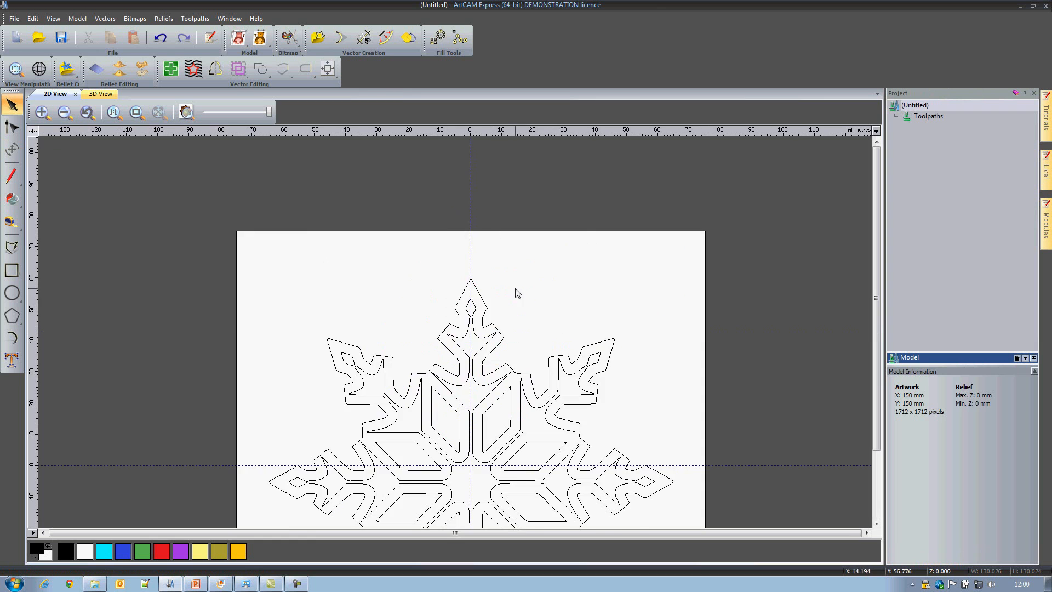
{"action": "scroll", "coordinate": [487, 282], "scroll_direction": "up", "scroll_amount": 1}
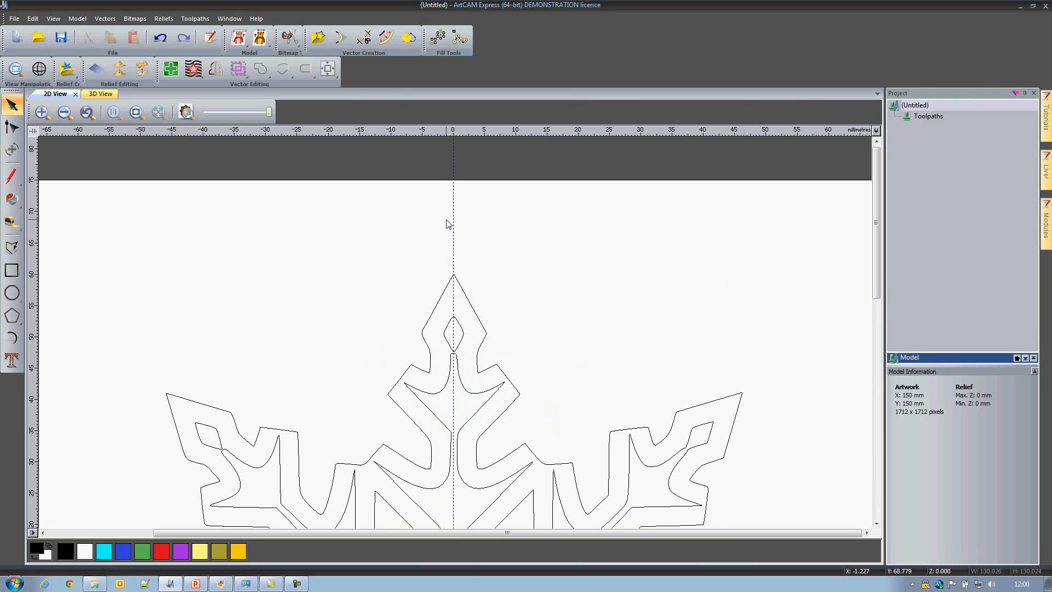
{"action": "left_click_drag", "start_coordinate": [472, 130], "coordinate": [508, 273]}
{"action": "right_click", "coordinate": [465, 275]}
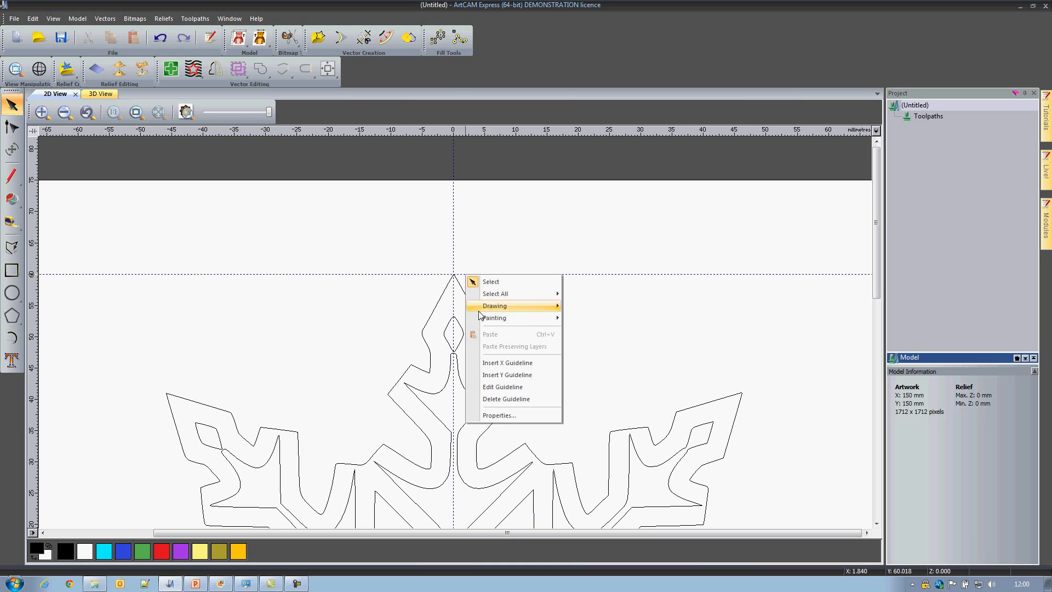
{"action": "left_click", "coordinate": [509, 387]}
{"action": "left_click_drag", "start_coordinate": [460, 203], "coordinate": [642, 186]}
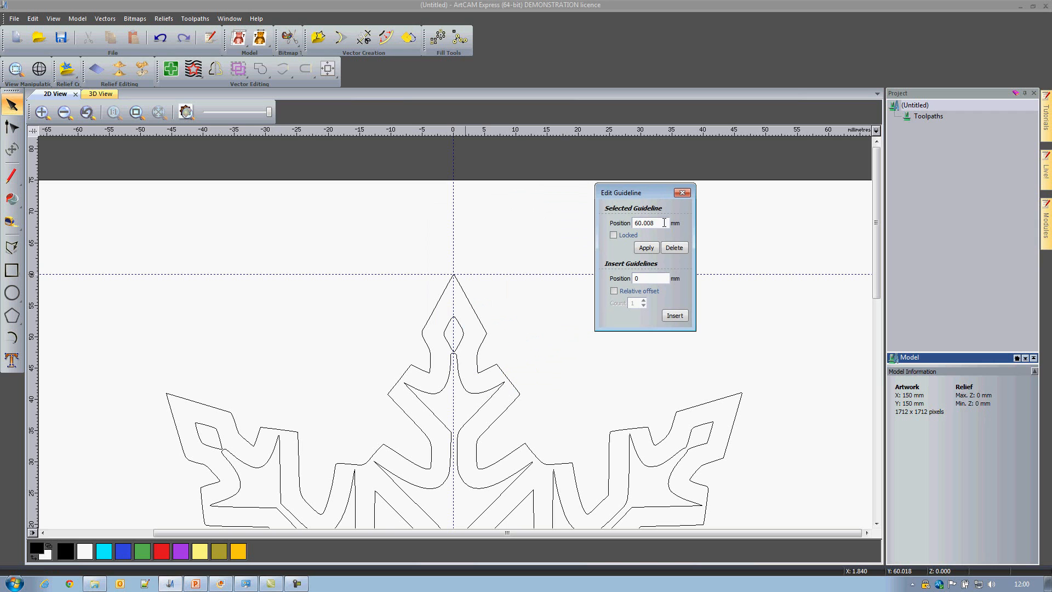
{"action": "left_click_drag", "start_coordinate": [663, 225], "coordinate": [623, 226]}
{"action": "left_click", "coordinate": [614, 235]}
{"action": "left_click", "coordinate": [646, 247]}
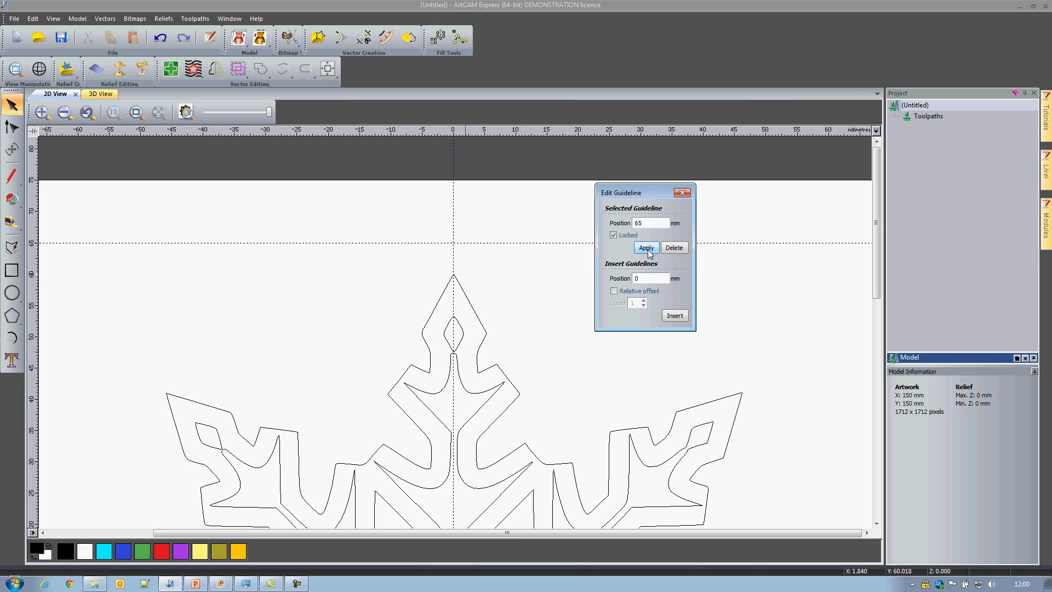
{"action": "left_click", "coordinate": [682, 193]}
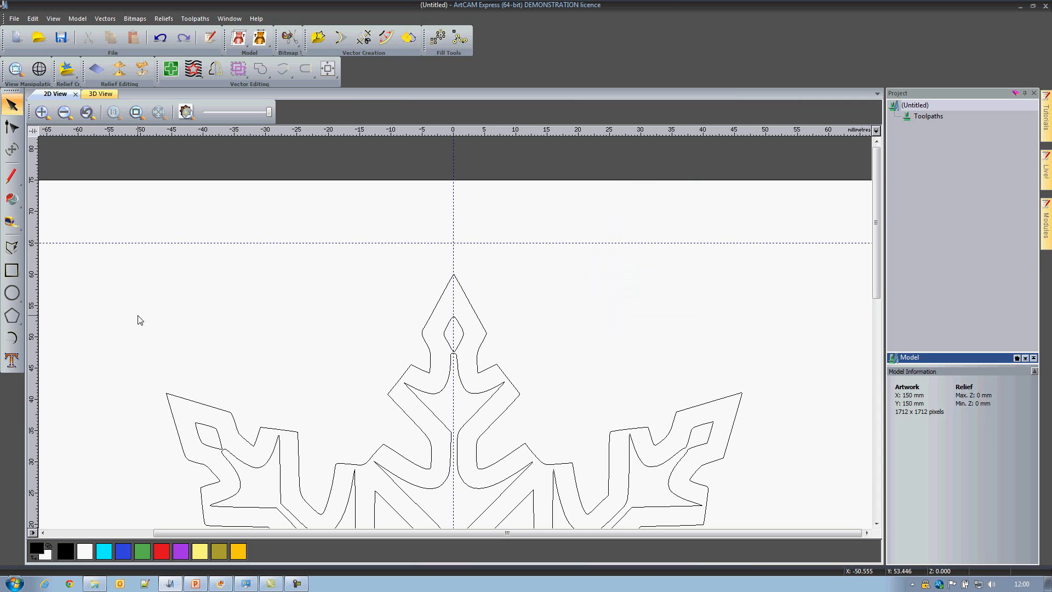
- Create a circle with a 2 mm radius centred where the vertical and 65 mm guidelines cross
{"action": "left_click", "coordinate": [13, 294]}
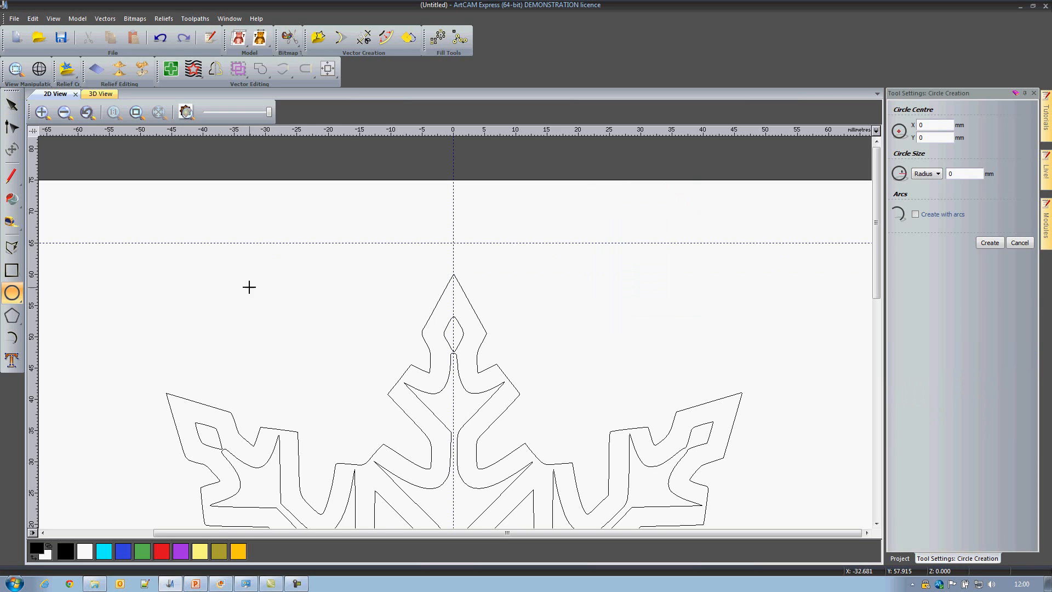
{"action": "left_click_drag", "start_coordinate": [452, 243], "coordinate": [467, 258]}
{"action": "left_click_drag", "start_coordinate": [962, 176], "coordinate": [920, 177]}
{"action": "type", "text": "2"}
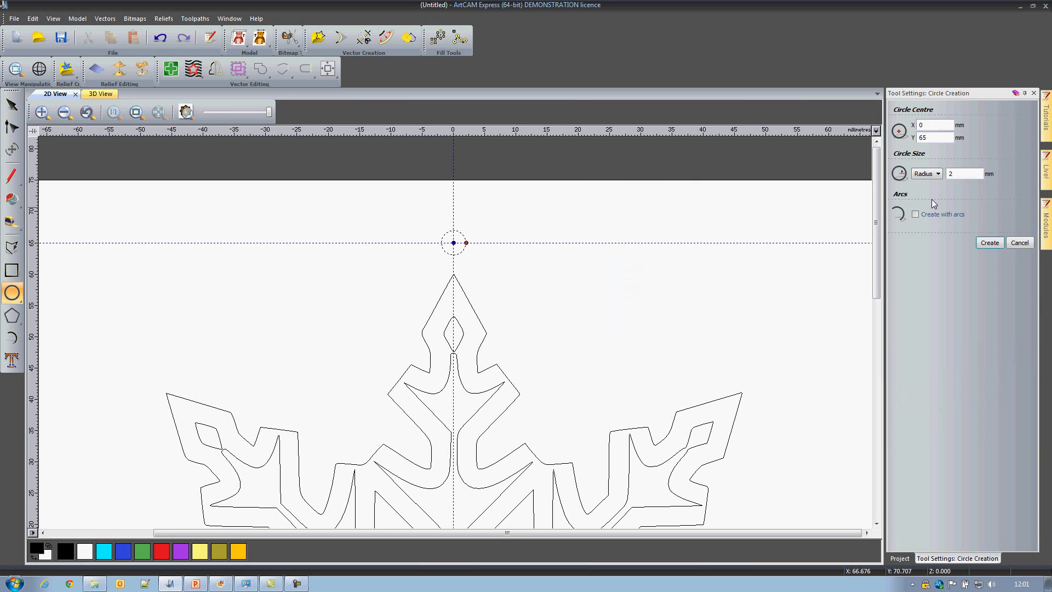
{"action": "left_click", "coordinate": [980, 244]}
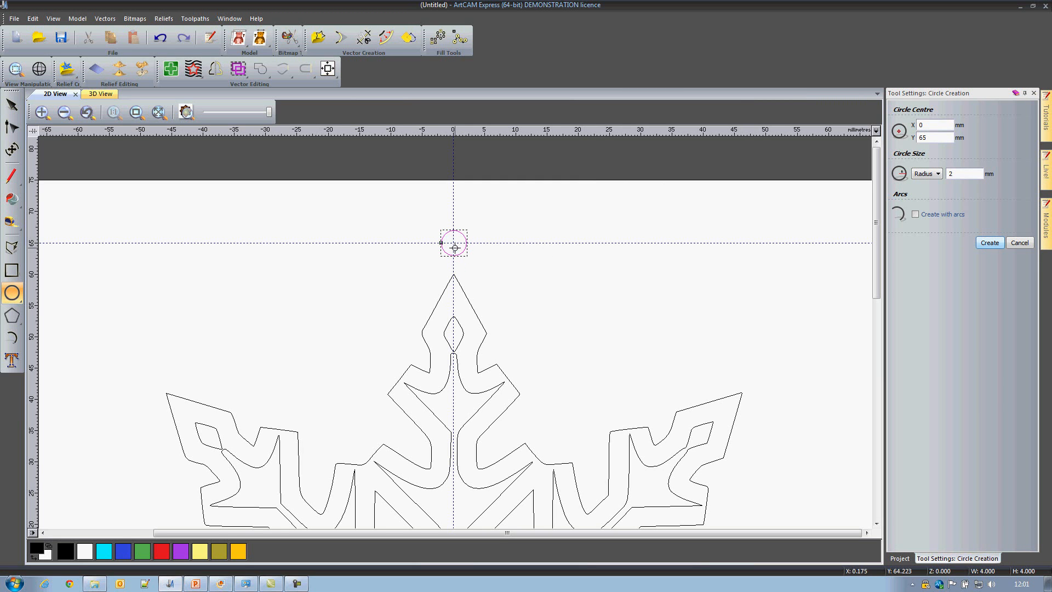
- Create a second, concentric circle with a 5 mm radius around the small hanging-hole circle
{"action": "left_click_drag", "start_coordinate": [454, 244], "coordinate": [471, 268]}
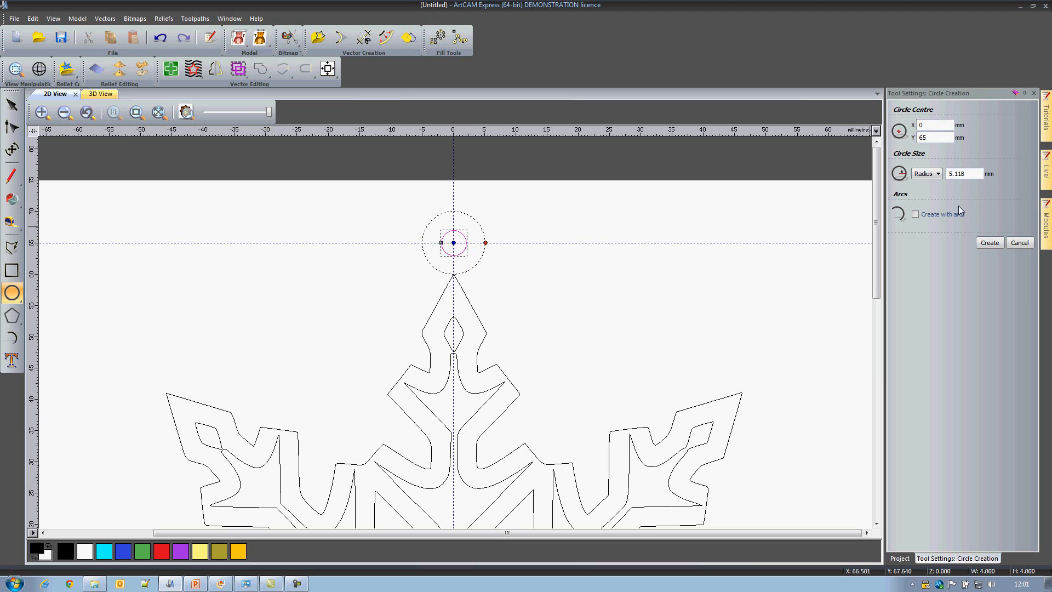
{"action": "double_click", "coordinate": [972, 178]}
{"action": "type", "text": "5"}
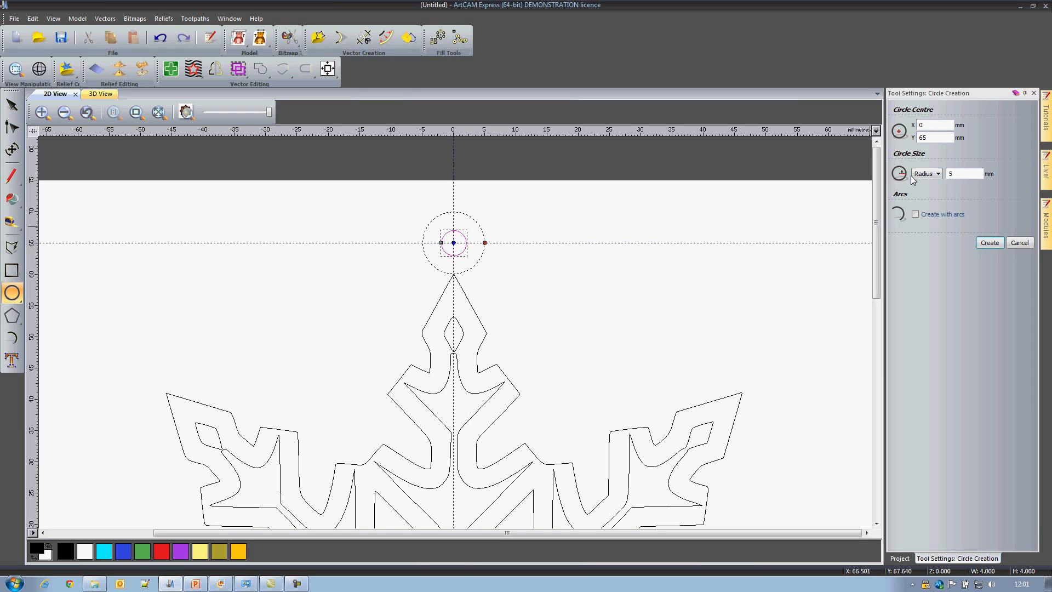
{"action": "left_click", "coordinate": [989, 243]}
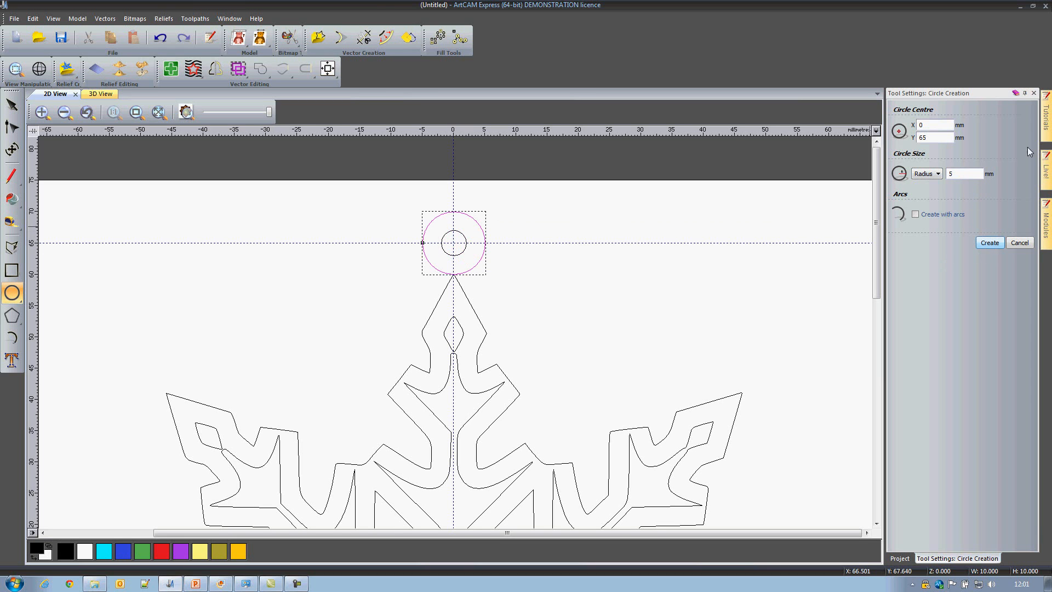
{"action": "left_click", "coordinate": [1034, 93]}
{"action": "left_click", "coordinate": [531, 303]}
- Draw a vertical polyline about 5.2 mm long on the centre guideline, from inside the ring into the snowflake's top tip
{"action": "scroll", "coordinate": [455, 274], "scroll_direction": "up", "scroll_amount": 2}
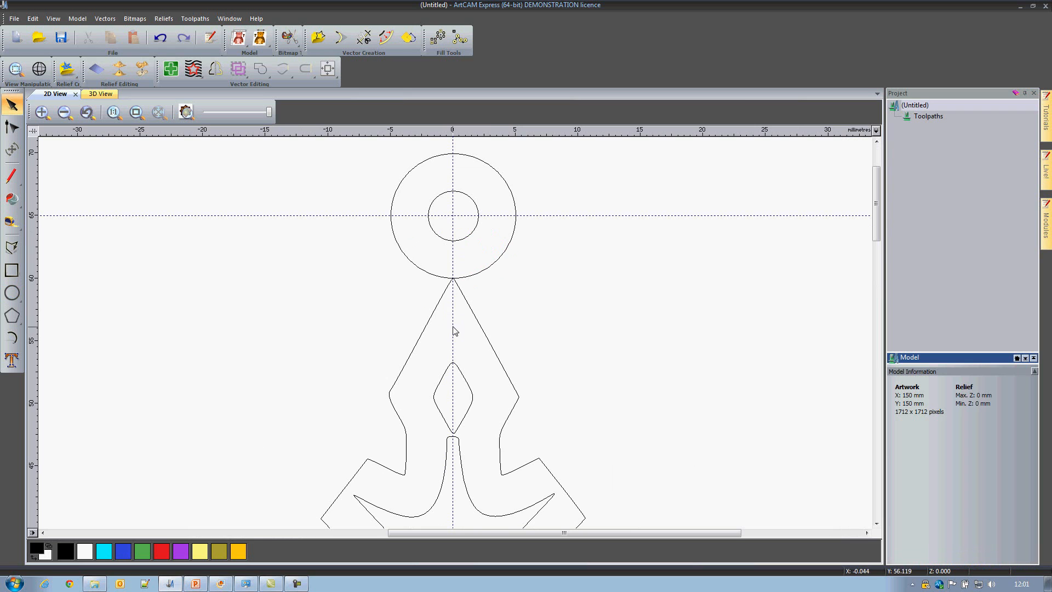
{"action": "left_click", "coordinate": [11, 249]}
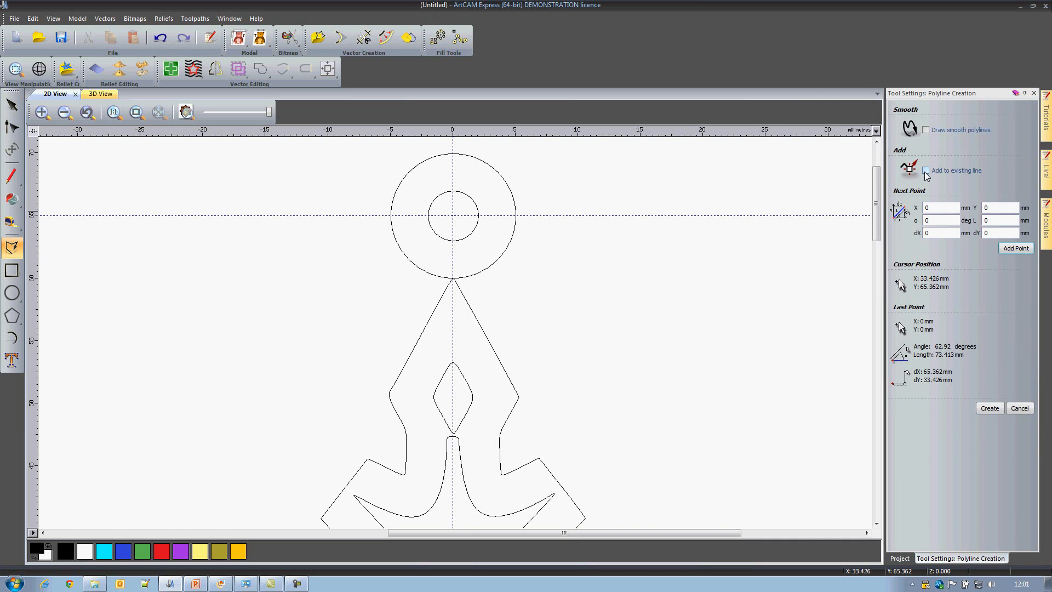
{"action": "left_click", "coordinate": [453, 260]}
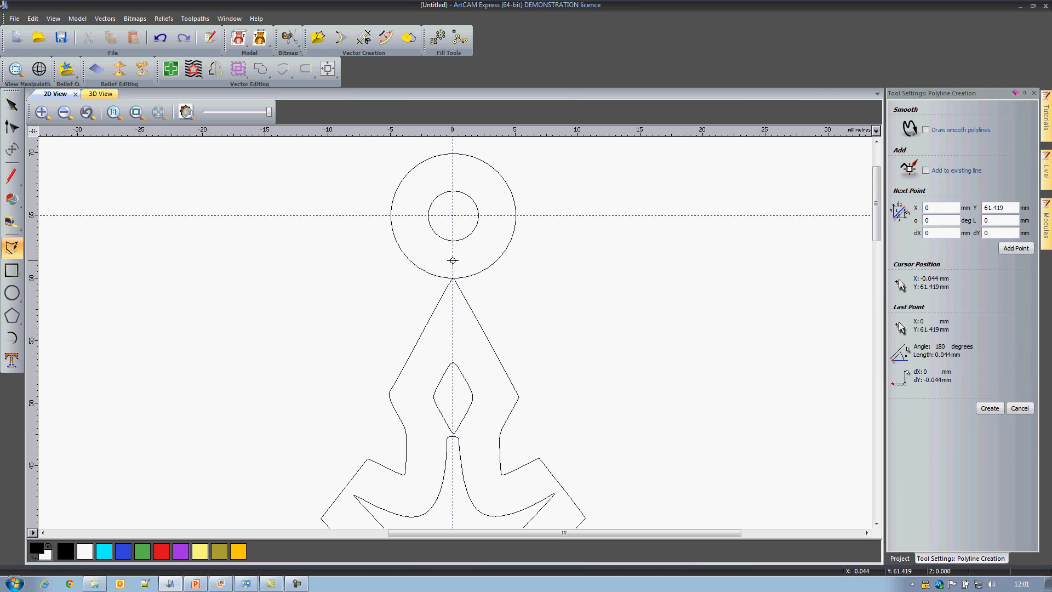
{"action": "left_click", "coordinate": [452, 324]}
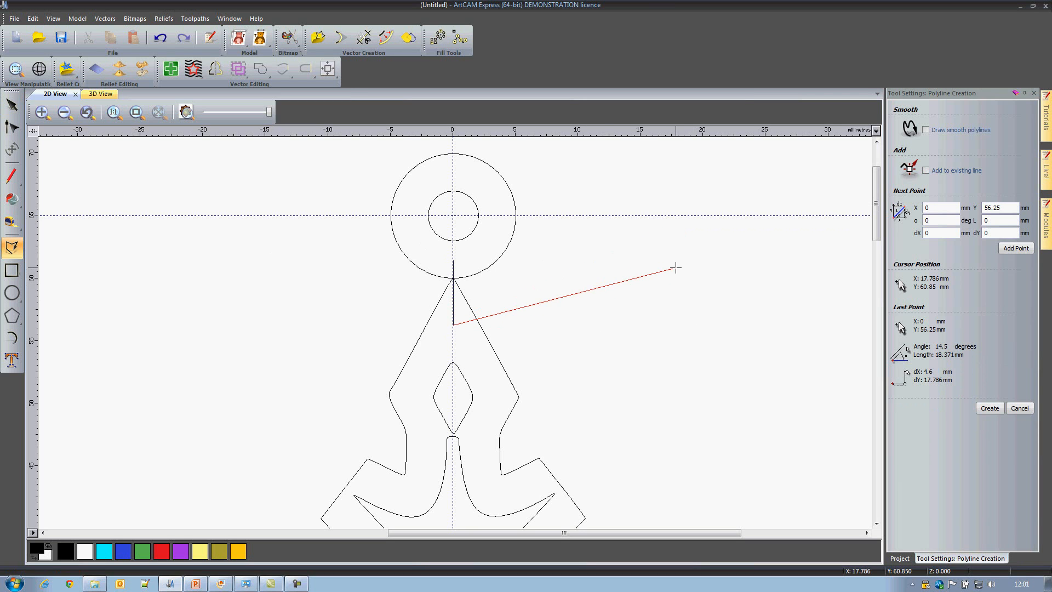
{"action": "key", "text": "Escape"}
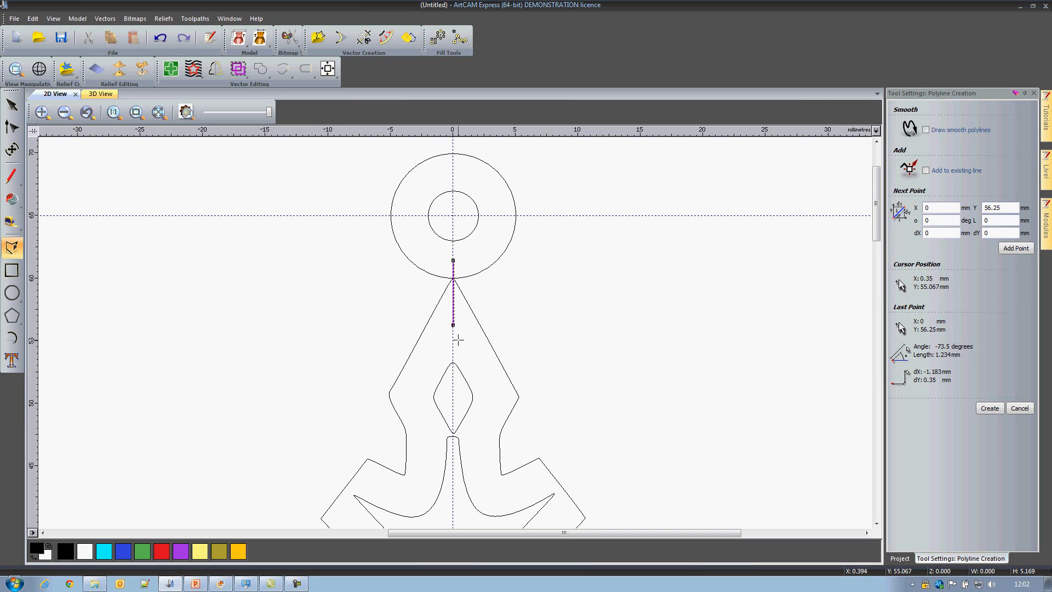
{"action": "left_click", "coordinate": [1033, 94]}
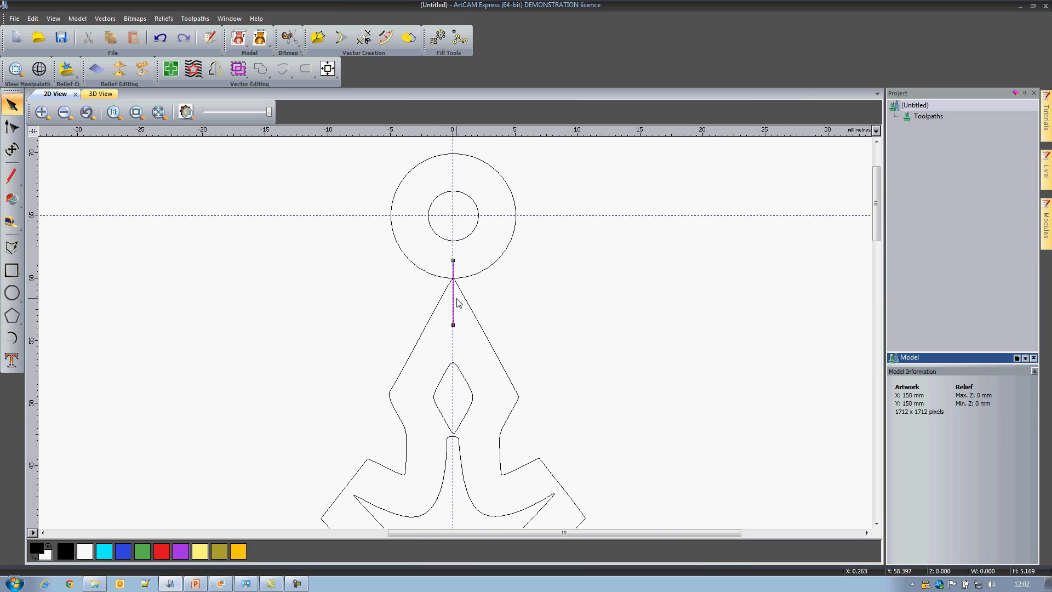
- Offset the short vertical line 1.5 mm to both sides with sharp corners, deleting the original vector
{"action": "scroll", "coordinate": [456, 300], "scroll_direction": "up", "scroll_amount": 2}
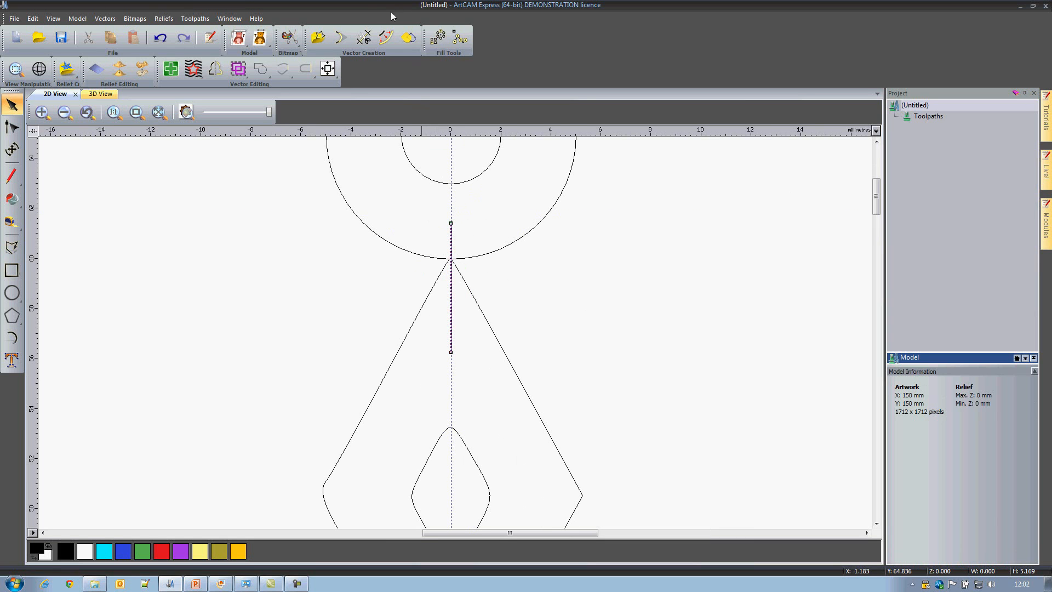
{"action": "left_click", "coordinate": [386, 38]}
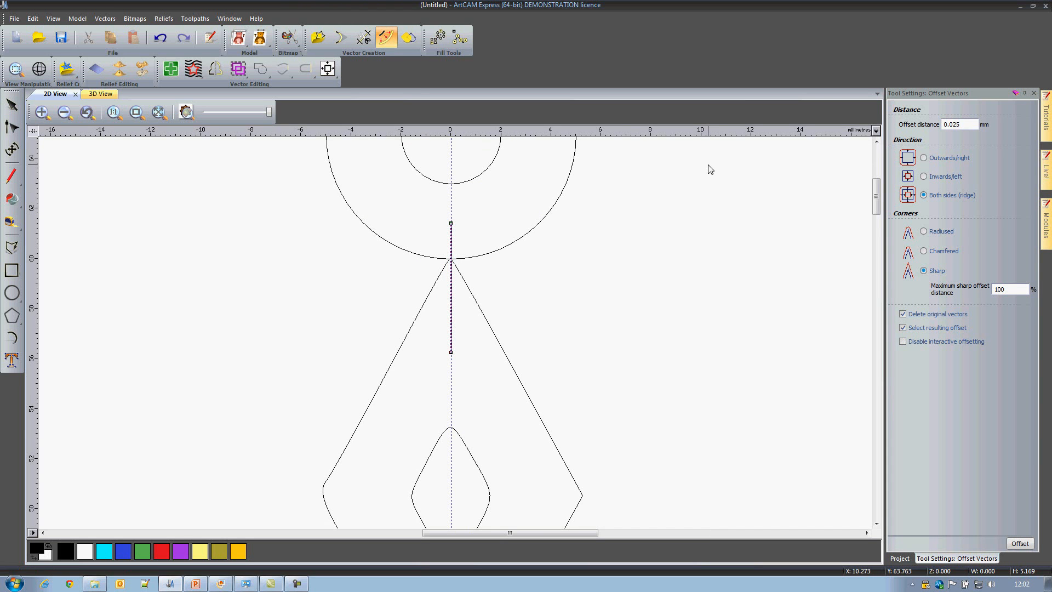
{"action": "left_click_drag", "start_coordinate": [969, 126], "coordinate": [912, 130]}
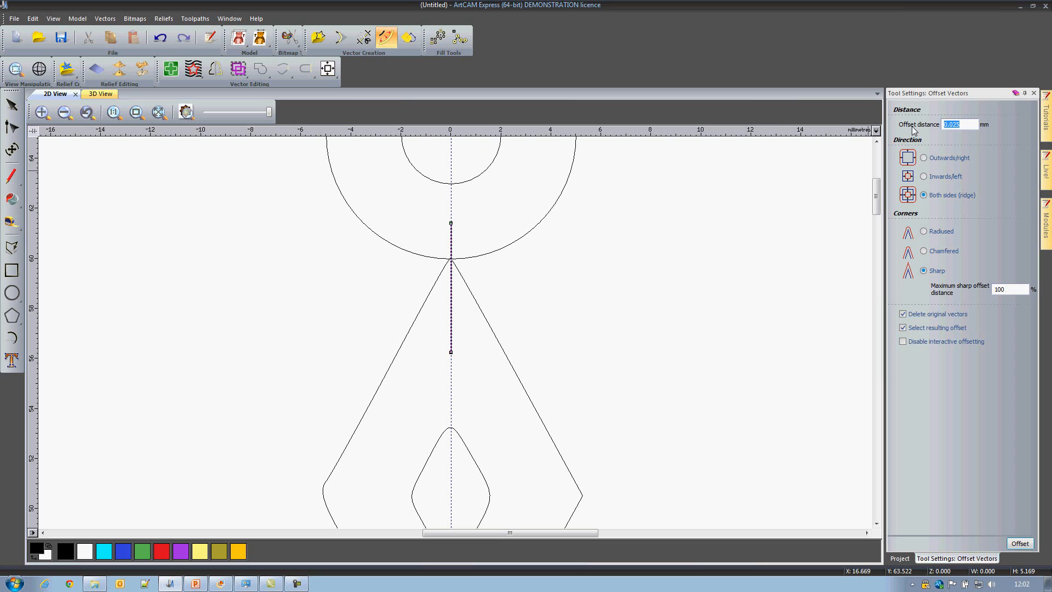
{"action": "type", "text": "1.5"}
{"action": "left_click", "coordinate": [902, 314]}
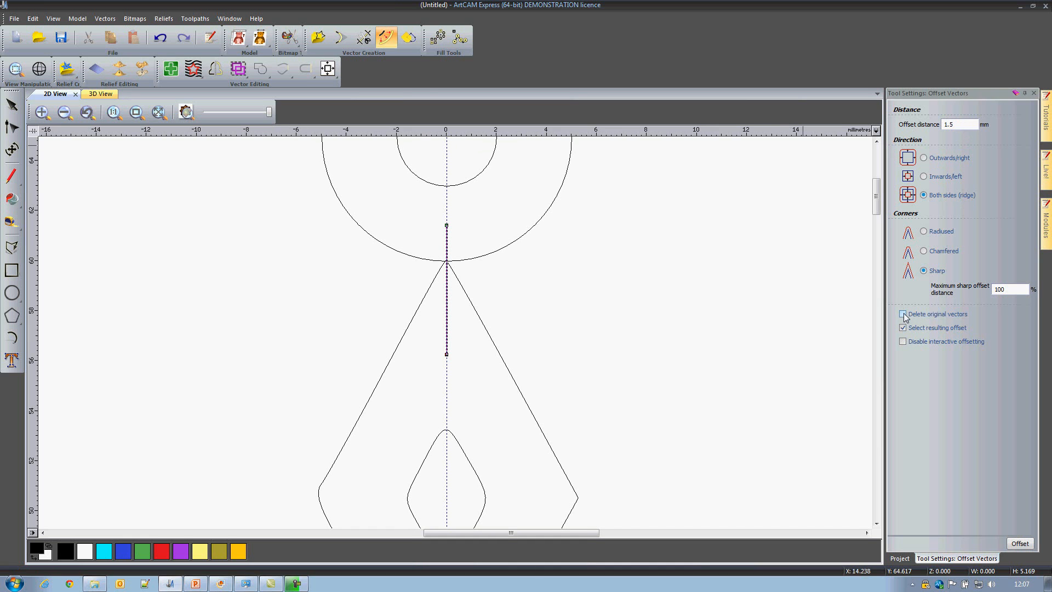
{"action": "left_click", "coordinate": [902, 314]}
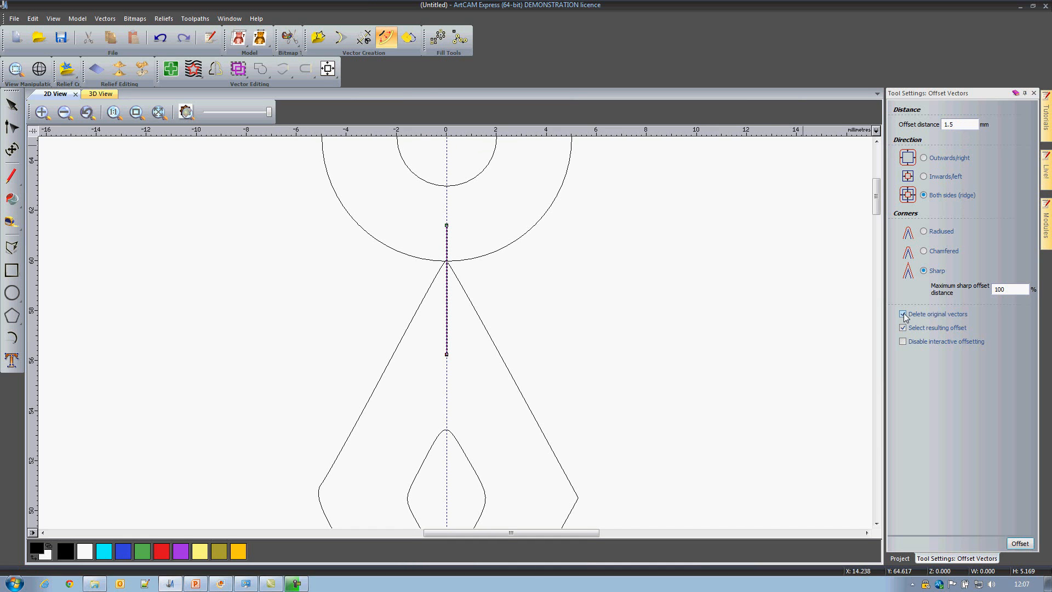
{"action": "left_click", "coordinate": [1024, 546]}
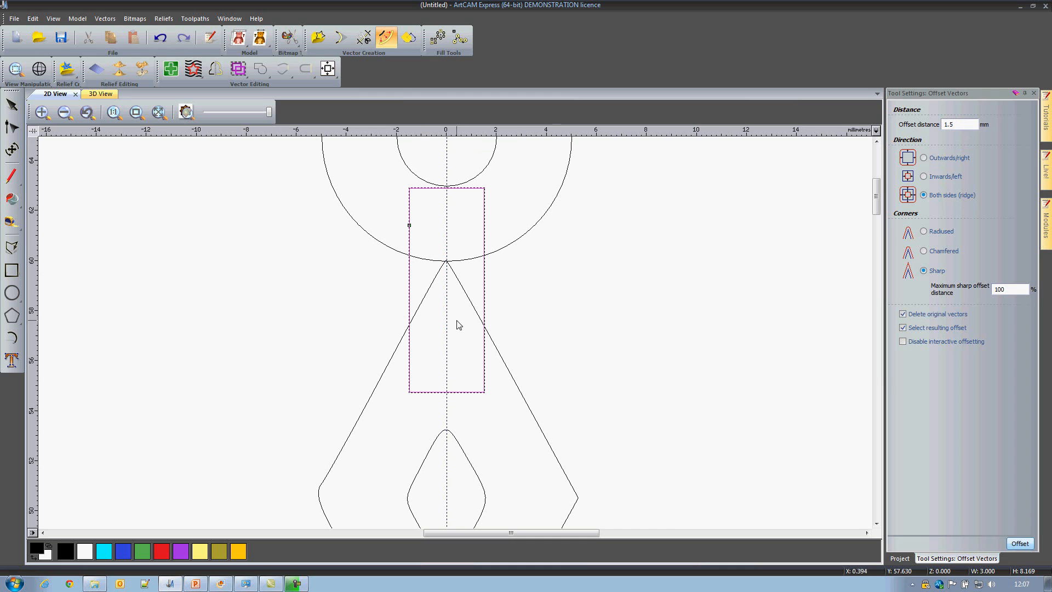
{"action": "scroll", "coordinate": [437, 310], "scroll_direction": "down", "scroll_amount": 2}
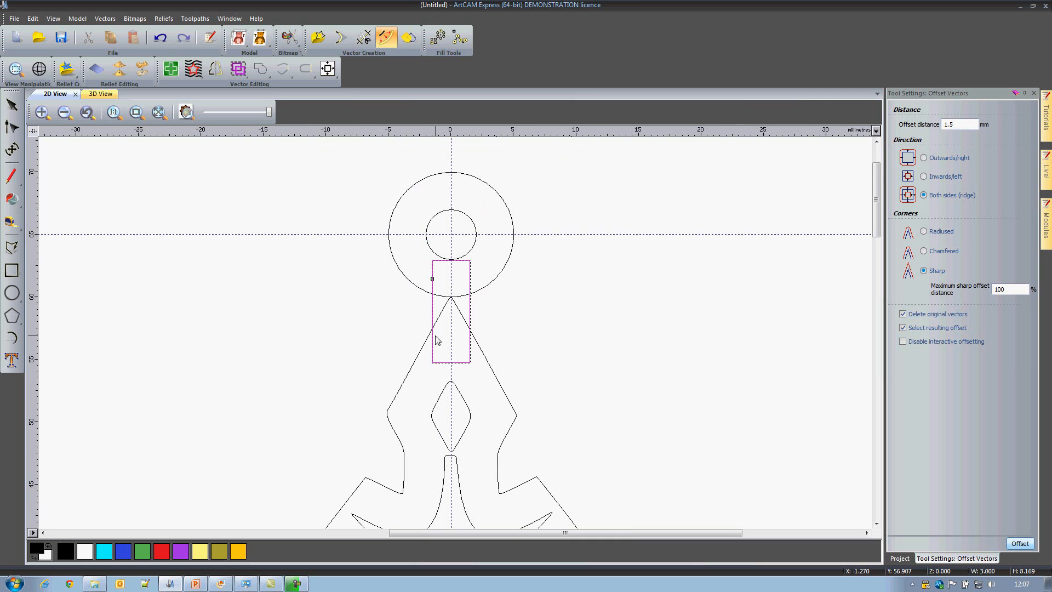
{"action": "scroll", "coordinate": [436, 341], "scroll_direction": "up", "scroll_amount": 2}
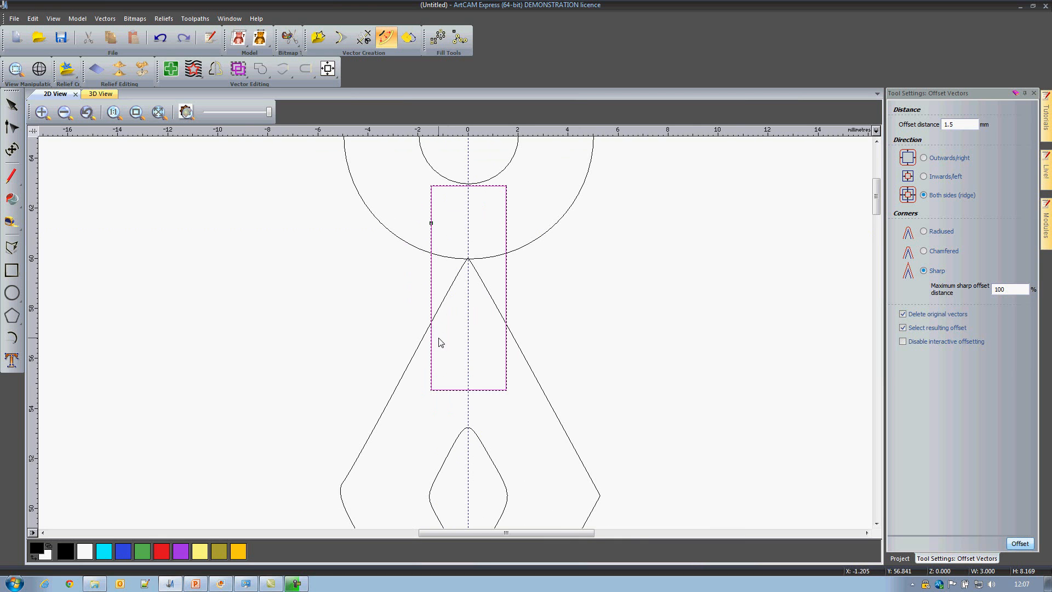
- Ungroup the snowflake vectors and close the offset settings
{"action": "left_click", "coordinate": [529, 372]}
{"action": "scroll", "coordinate": [528, 371], "scroll_direction": "down", "scroll_amount": 5}
{"action": "scroll", "coordinate": [472, 439], "scroll_direction": "up", "scroll_amount": 2}
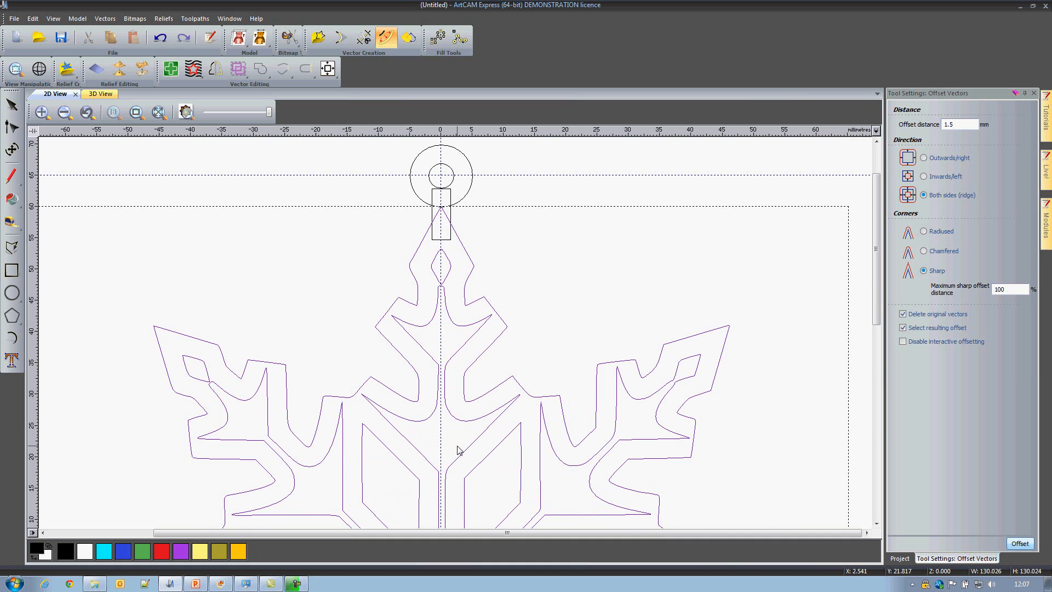
{"action": "key", "text": "ctrl+u"}
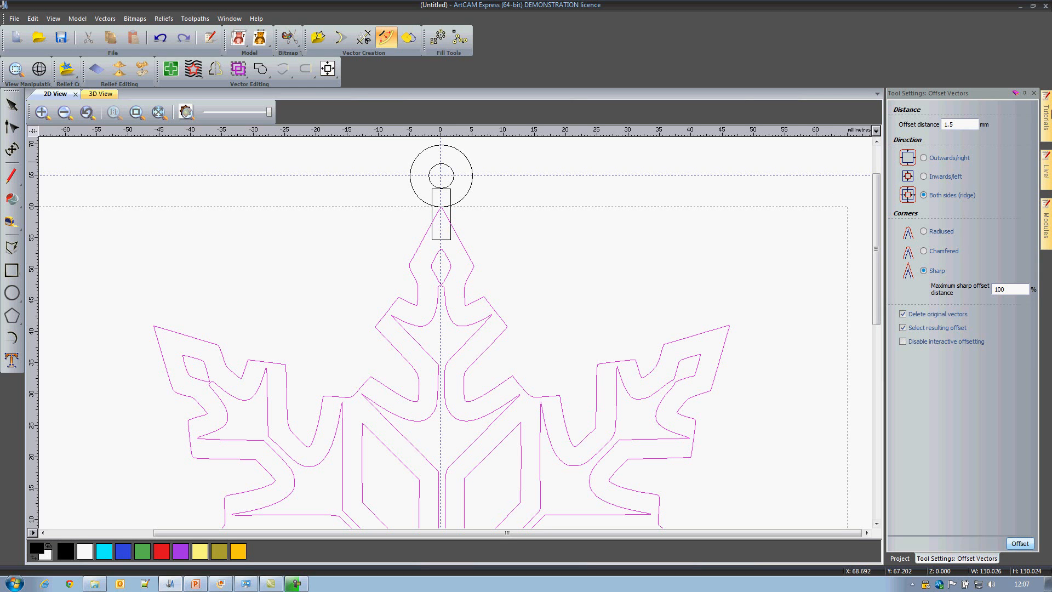
{"action": "left_click", "coordinate": [1034, 93]}
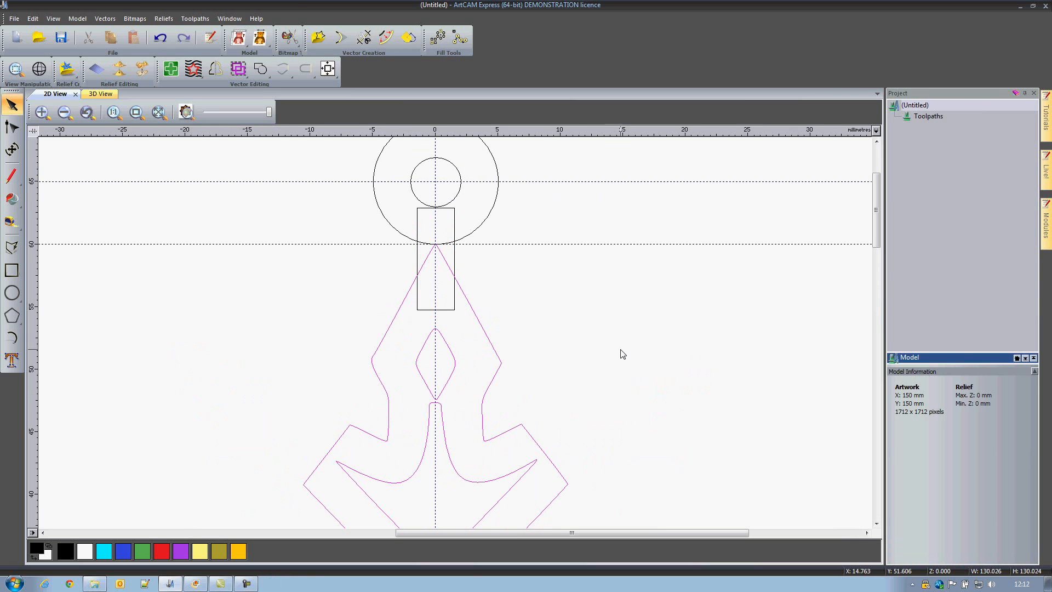
- Weld the snowflake's outer outline, the 5 mm radius circle and the connecting rectangle into one vector
{"action": "left_click", "coordinate": [611, 311]}
{"action": "left_click", "coordinate": [488, 340]}
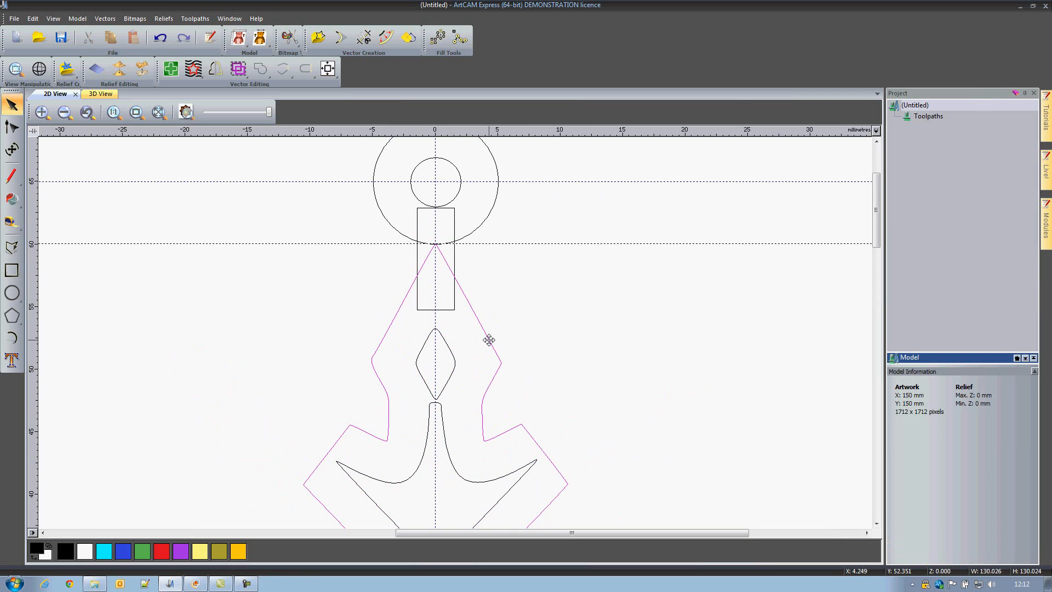
{"action": "scroll", "coordinate": [489, 340], "scroll_direction": "down", "scroll_amount": 2}
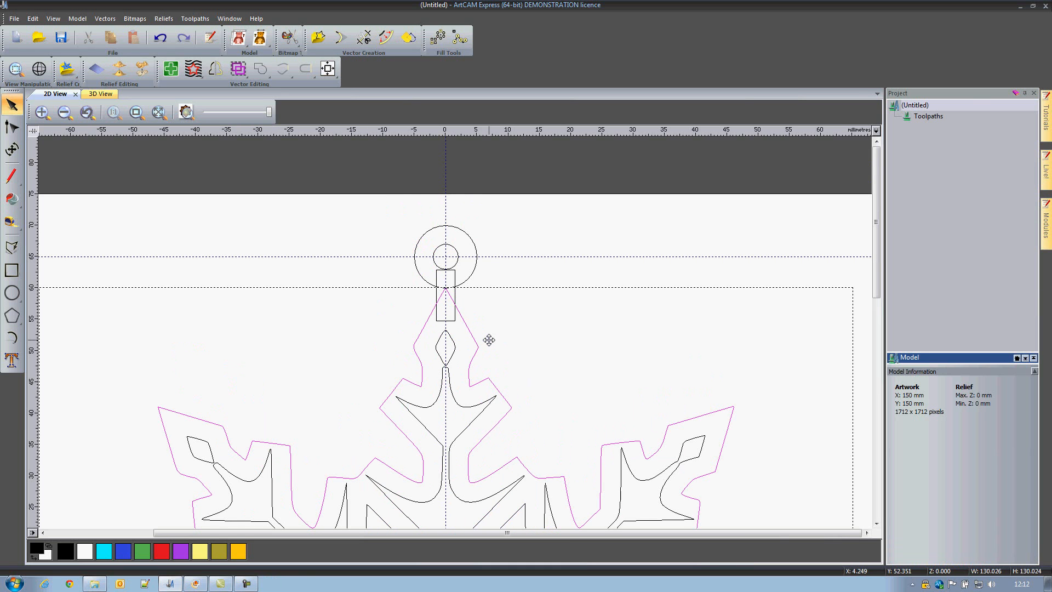
{"action": "left_click", "coordinate": [473, 276], "text": "shift"}
{"action": "left_click", "coordinate": [454, 284], "text": "shift"}
{"action": "scroll", "coordinate": [434, 246], "scroll_direction": "up", "scroll_amount": 2}
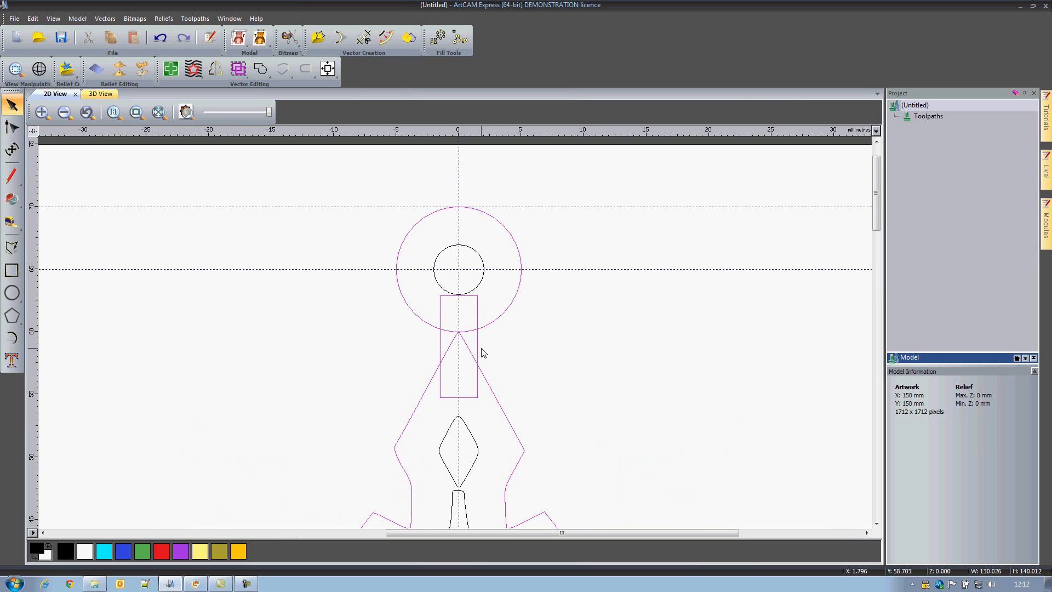
{"action": "scroll", "coordinate": [482, 352], "scroll_direction": "up", "scroll_amount": 2}
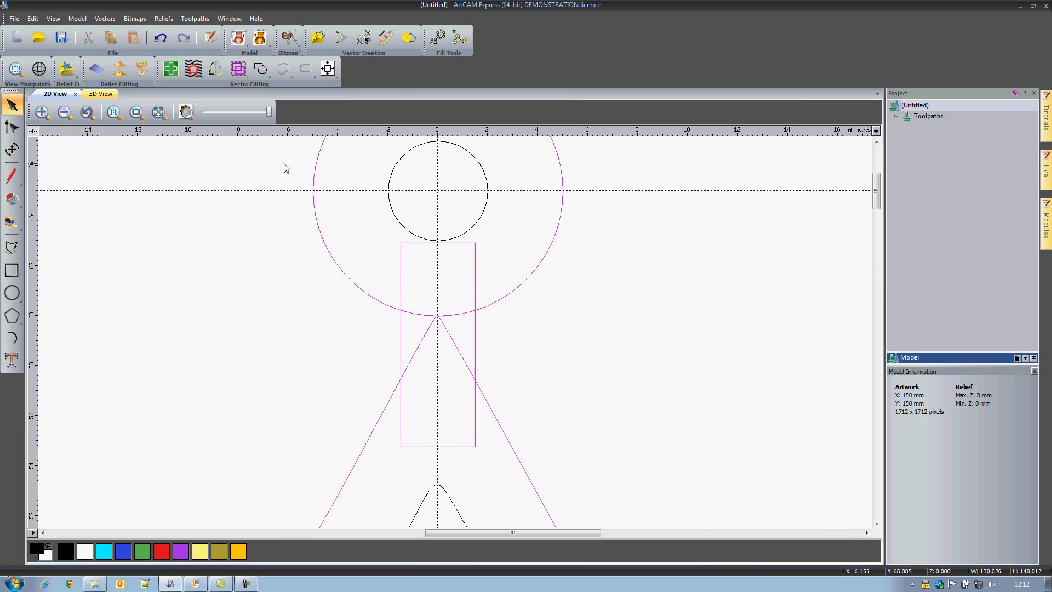
{"action": "left_click", "coordinate": [262, 72]}
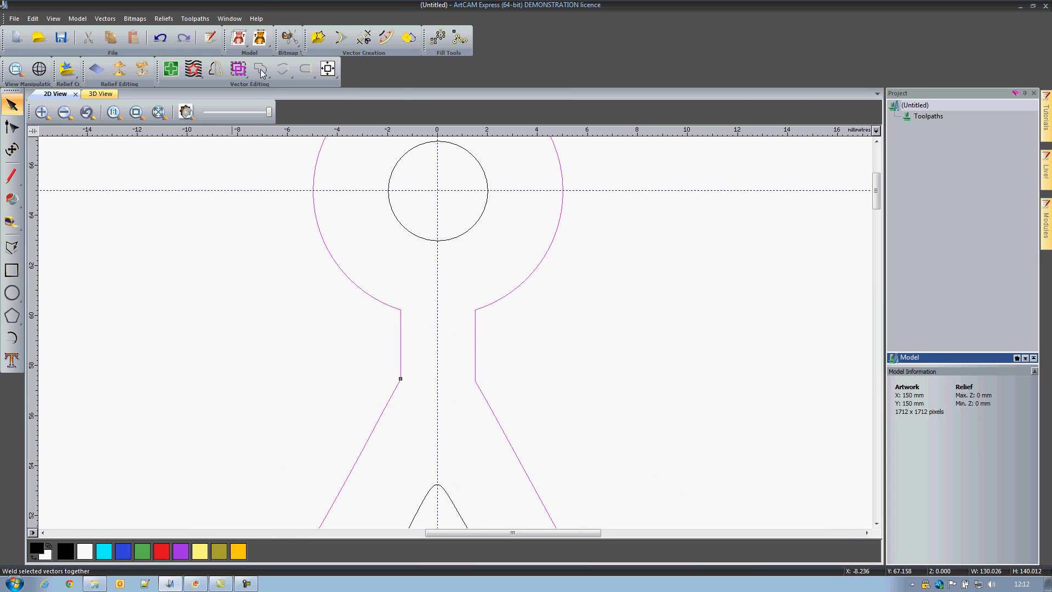
{"action": "scroll", "coordinate": [554, 373], "scroll_direction": "down", "scroll_amount": 5}
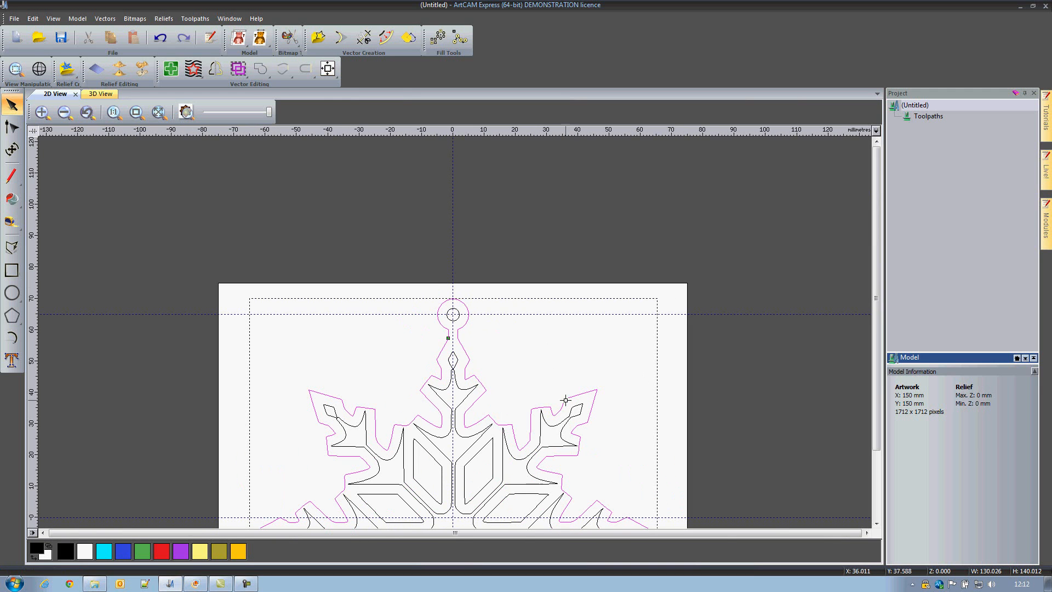
{"action": "left_click", "coordinate": [542, 376]}
- Select all the snowflake's inner vectors and the hanging hole, leaving out the welded outer outline
{"action": "scroll", "coordinate": [542, 376], "scroll_direction": "down", "scroll_amount": 3}
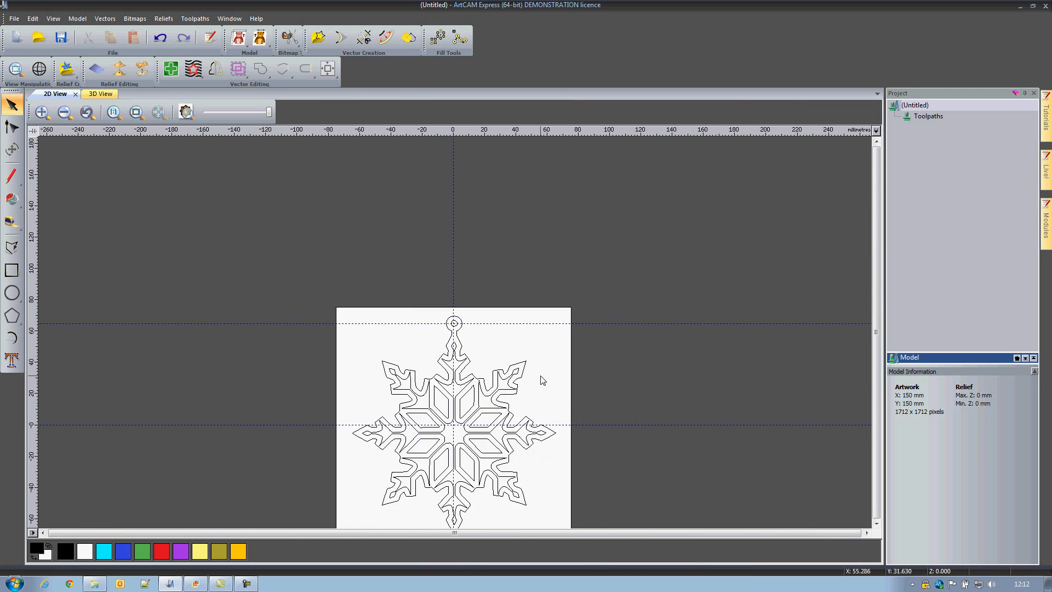
{"action": "scroll", "coordinate": [439, 395], "scroll_direction": "up", "scroll_amount": 2}
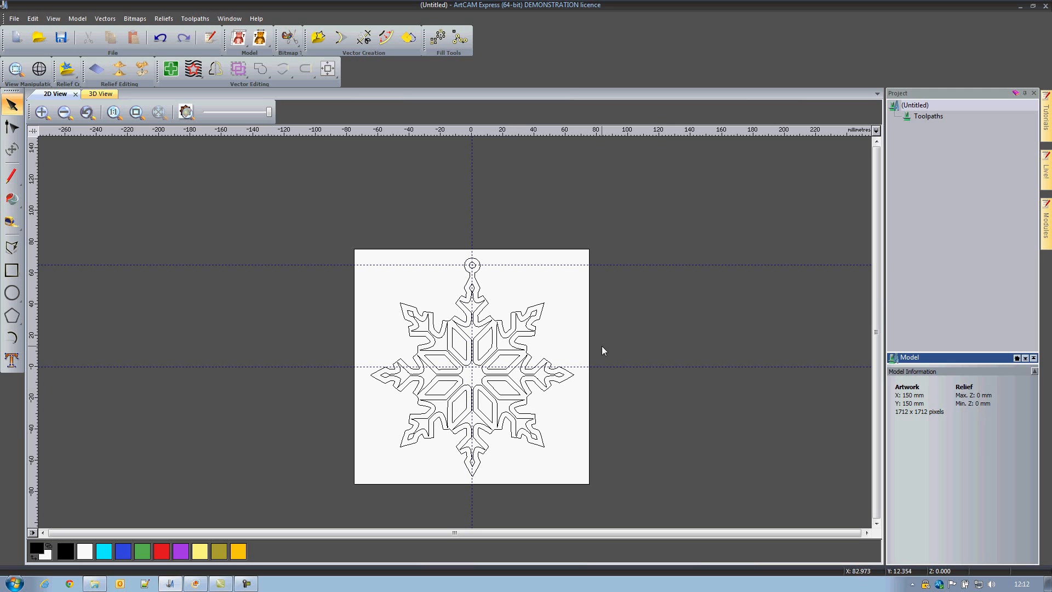
{"action": "left_click_drag", "start_coordinate": [317, 236], "coordinate": [734, 518]}
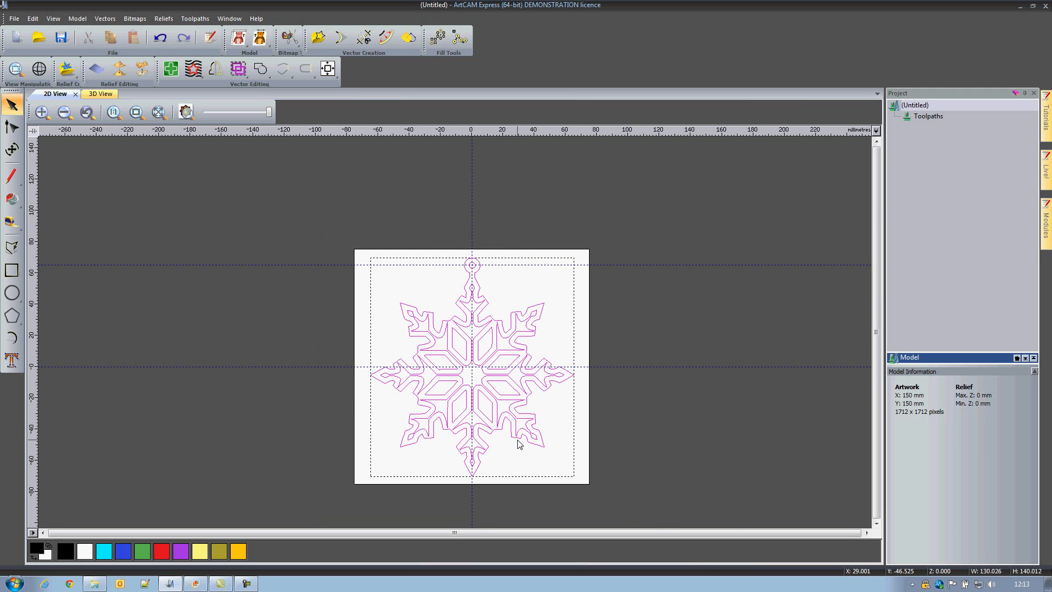
{"action": "scroll", "coordinate": [519, 444], "scroll_direction": "up", "scroll_amount": 1}
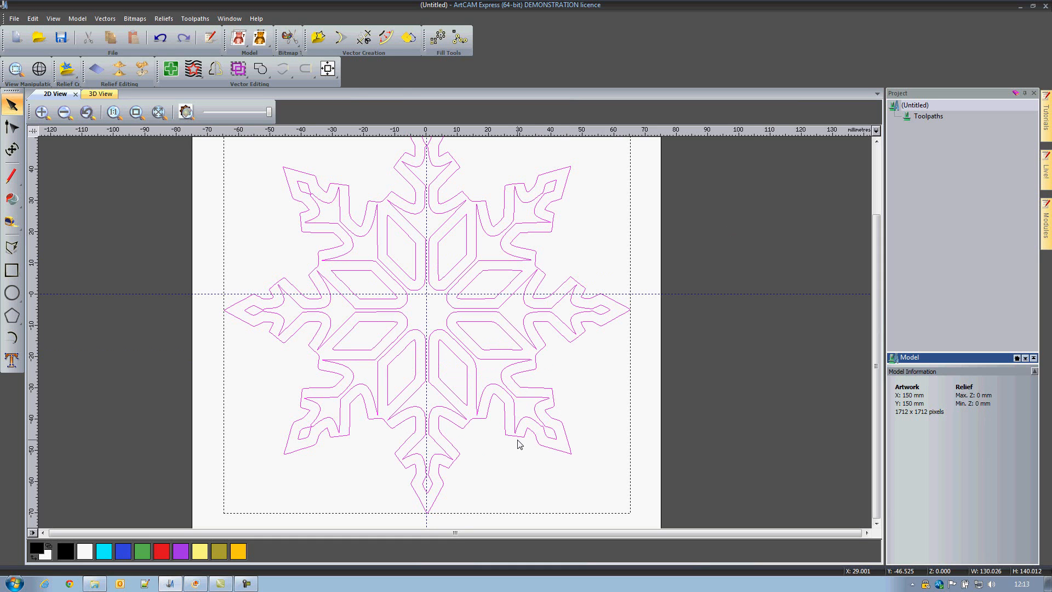
{"action": "left_click", "coordinate": [517, 436], "text": "shift"}
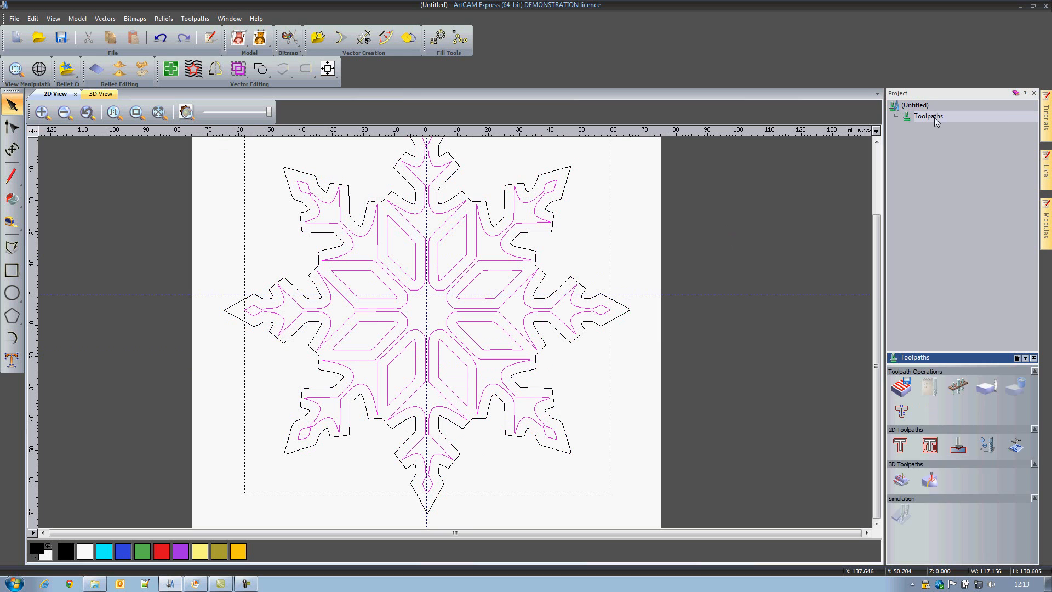
- Start a profiling toolpath on the selected vectors, cutting inside them to a finish depth of 3 mm
{"action": "left_click", "coordinate": [901, 447]}
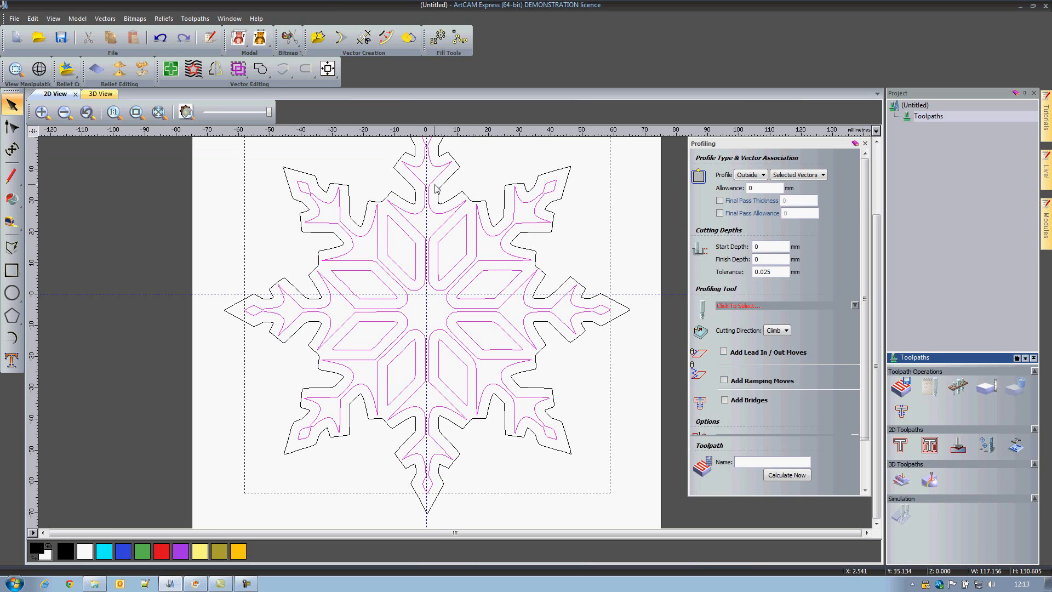
{"action": "left_click", "coordinate": [747, 175]}
{"action": "left_click", "coordinate": [751, 195]}
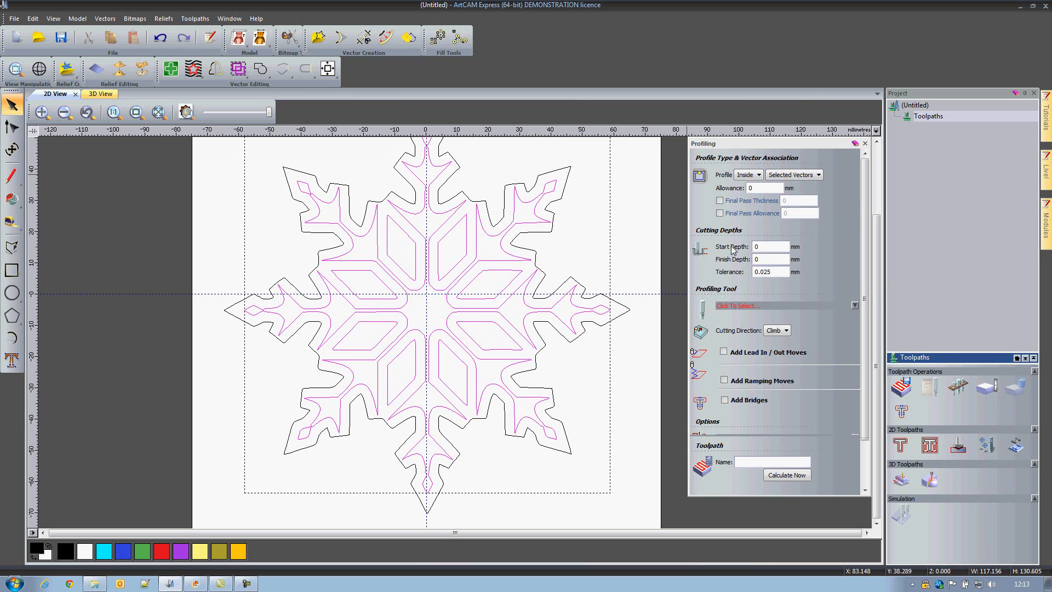
{"action": "double_click", "coordinate": [759, 260]}
{"action": "type", "text": "3"}
- Choose the aluminum End Mill 0.75 mm as the profiling tool for the inside cuts
{"action": "scroll", "coordinate": [858, 252], "scroll_direction": "down", "scroll_amount": 2}
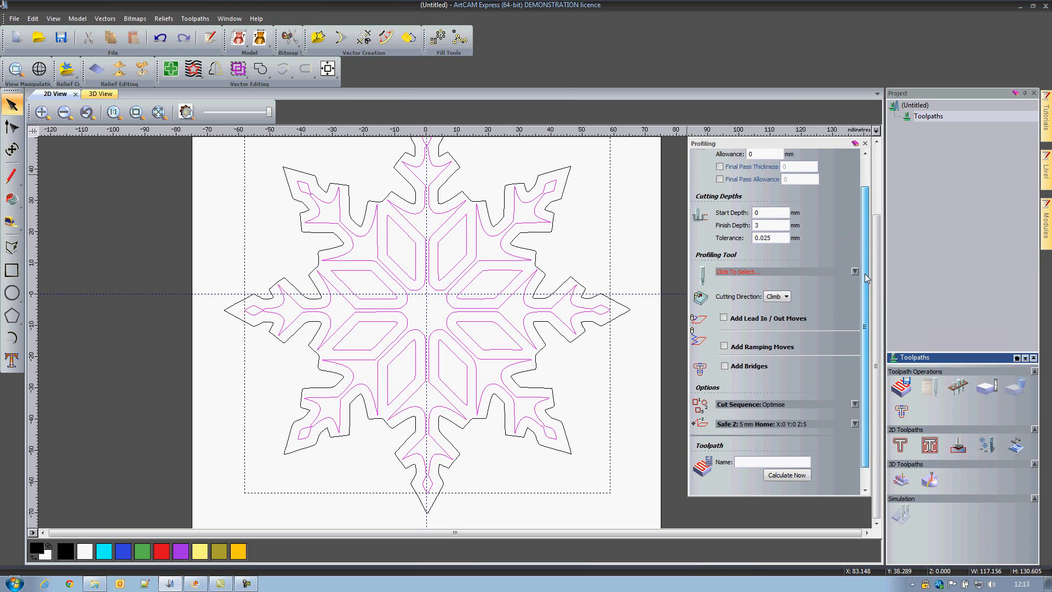
{"action": "left_click", "coordinate": [855, 265]}
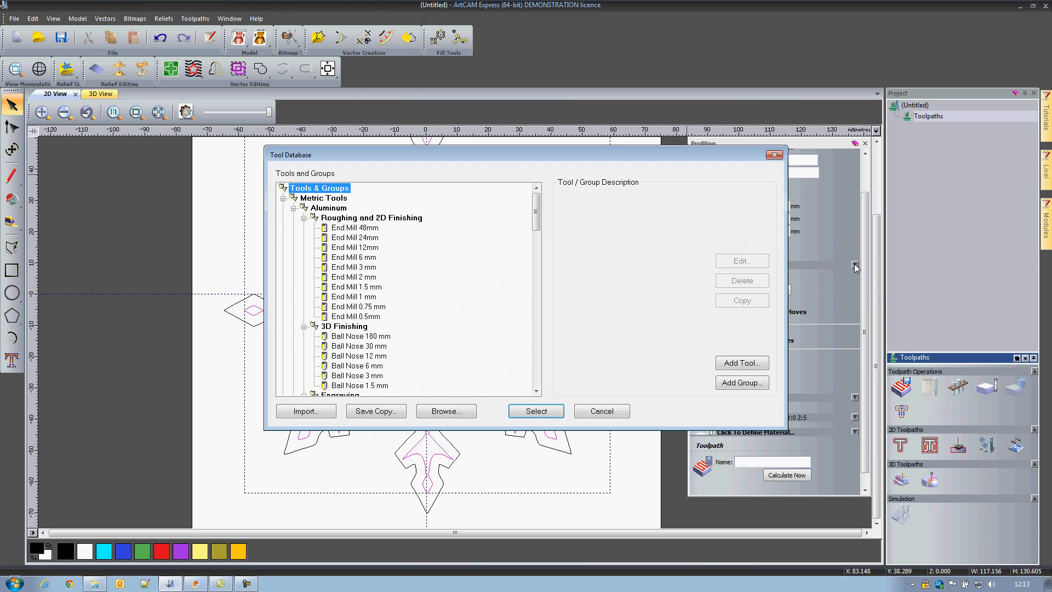
{"action": "left_click", "coordinate": [376, 308]}
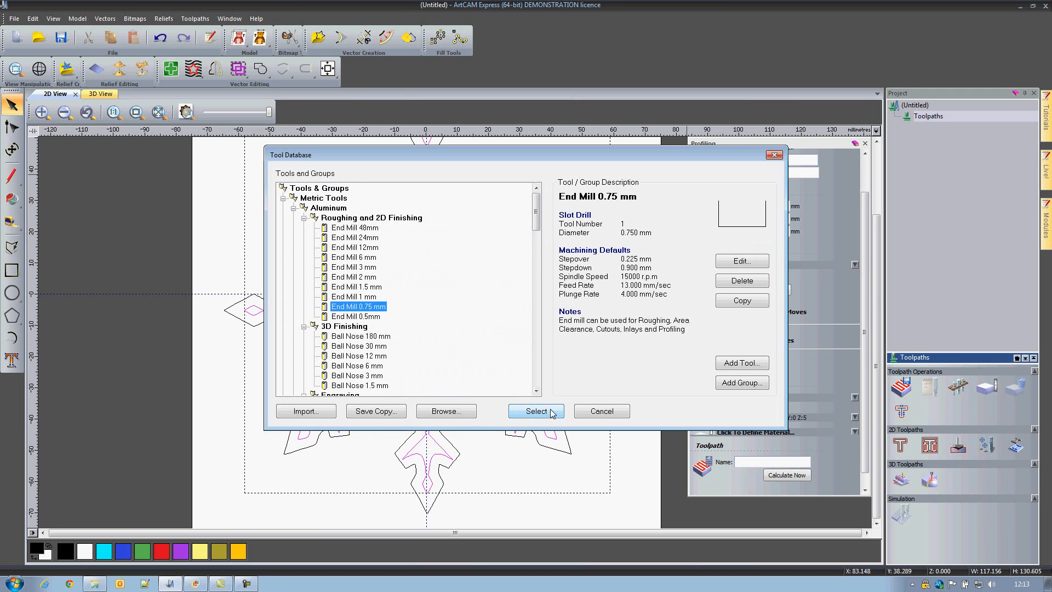
{"action": "left_click", "coordinate": [551, 412]}
- Define the material with a thickness of 3 mm
{"action": "left_click_drag", "start_coordinate": [865, 315], "coordinate": [867, 360]}
{"action": "left_click", "coordinate": [854, 418]}
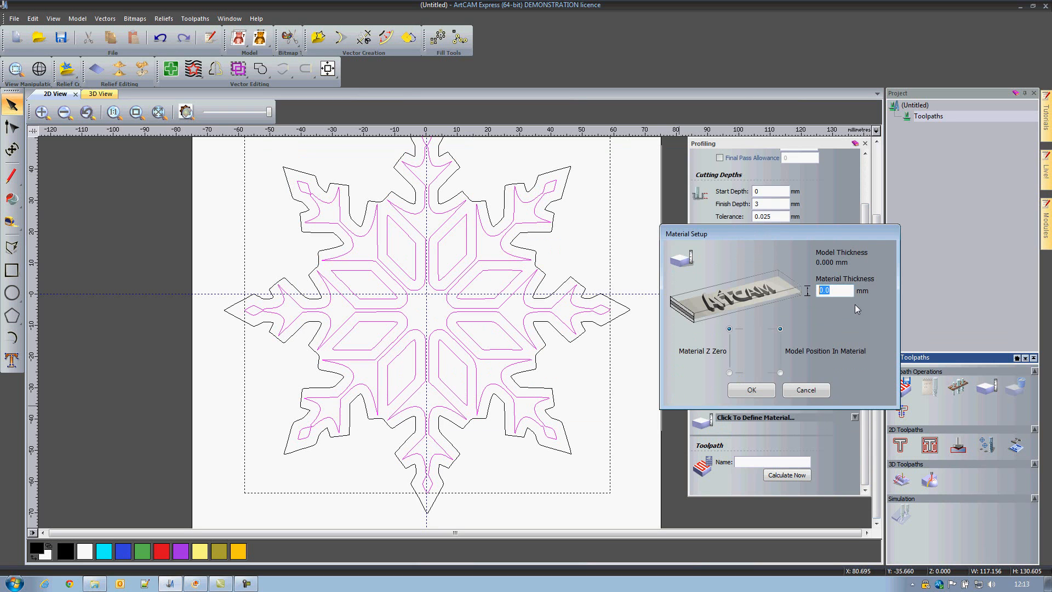
{"action": "type", "text": "3"}
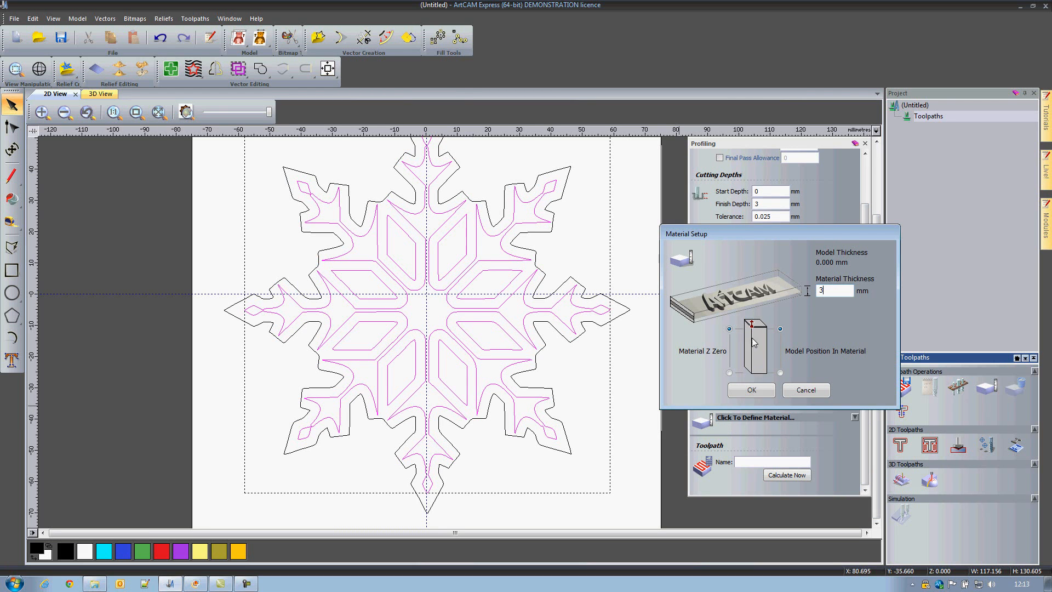
{"action": "left_click", "coordinate": [751, 390]}
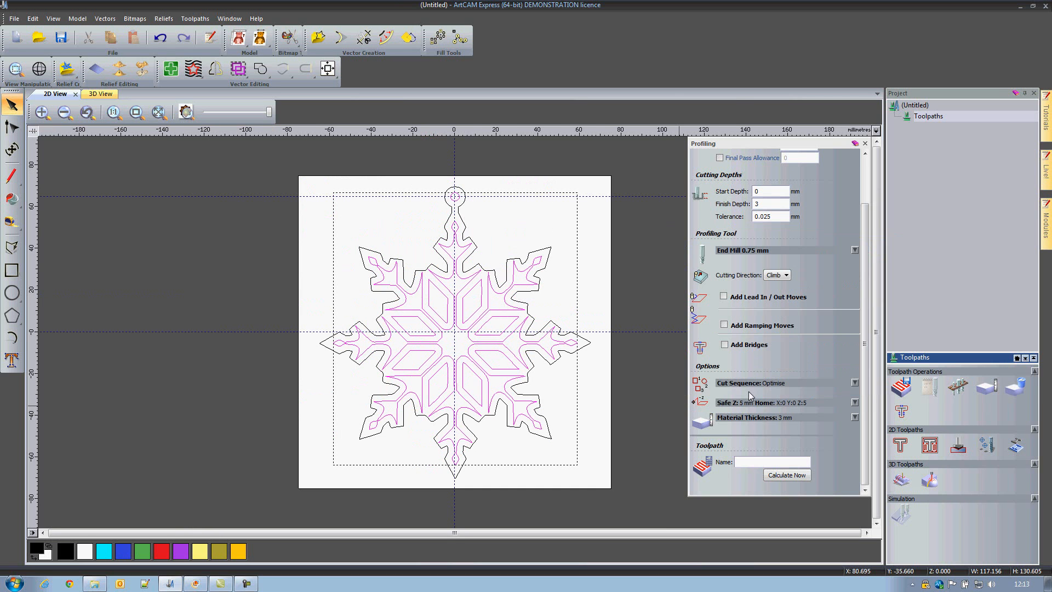
- Name the toolpath inside_profile, calculate it and close the profiling settings
{"action": "left_click", "coordinate": [758, 462]}
{"action": "type", "text": "inside_profile"}
{"action": "left_click", "coordinate": [792, 476]}
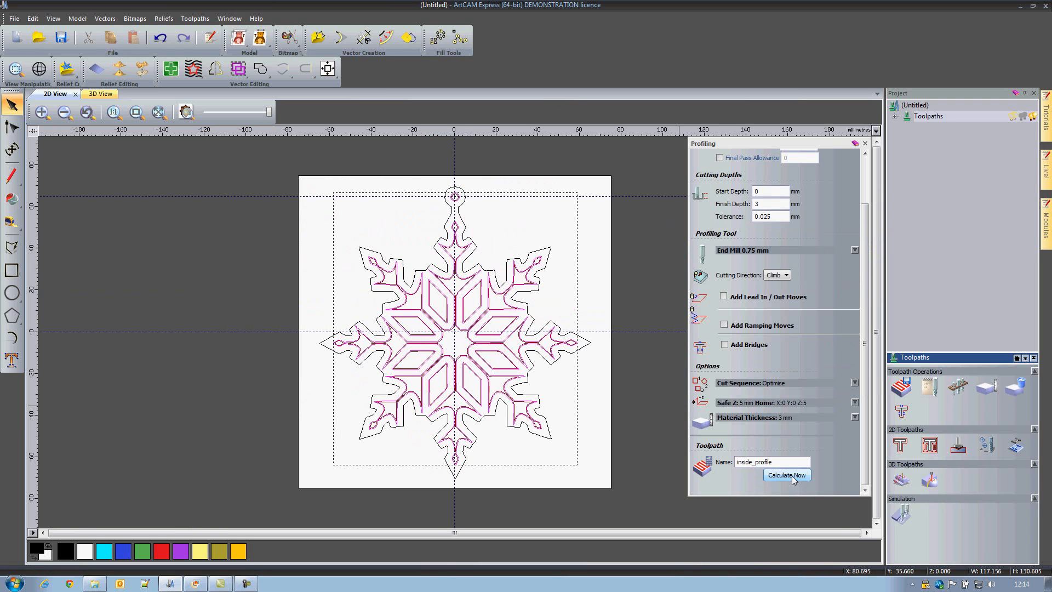
{"action": "scroll", "coordinate": [457, 294], "scroll_direction": "up", "scroll_amount": 8}
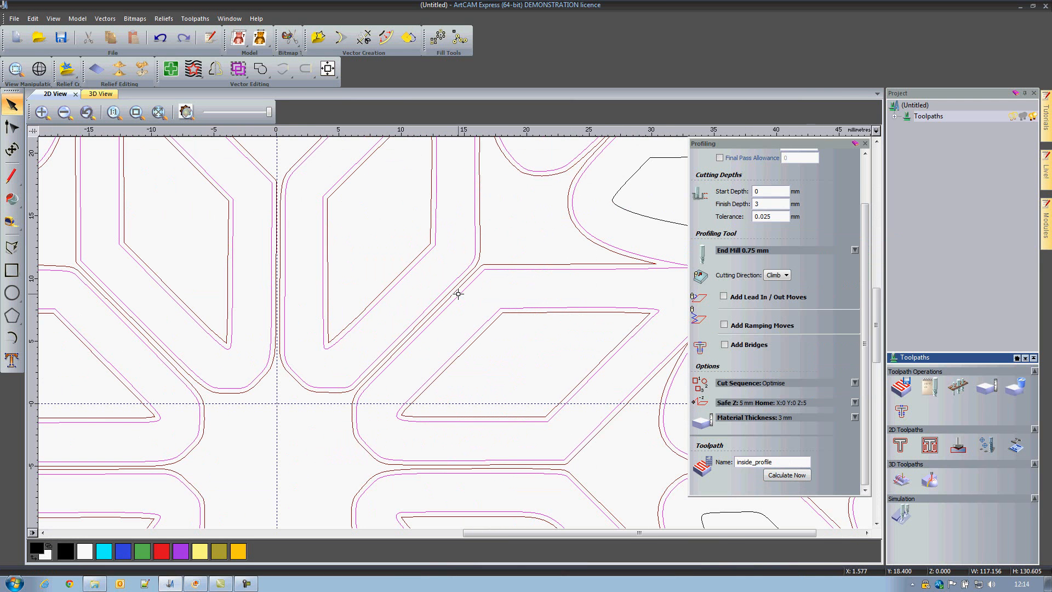
{"action": "scroll", "coordinate": [458, 294], "scroll_direction": "down", "scroll_amount": 8}
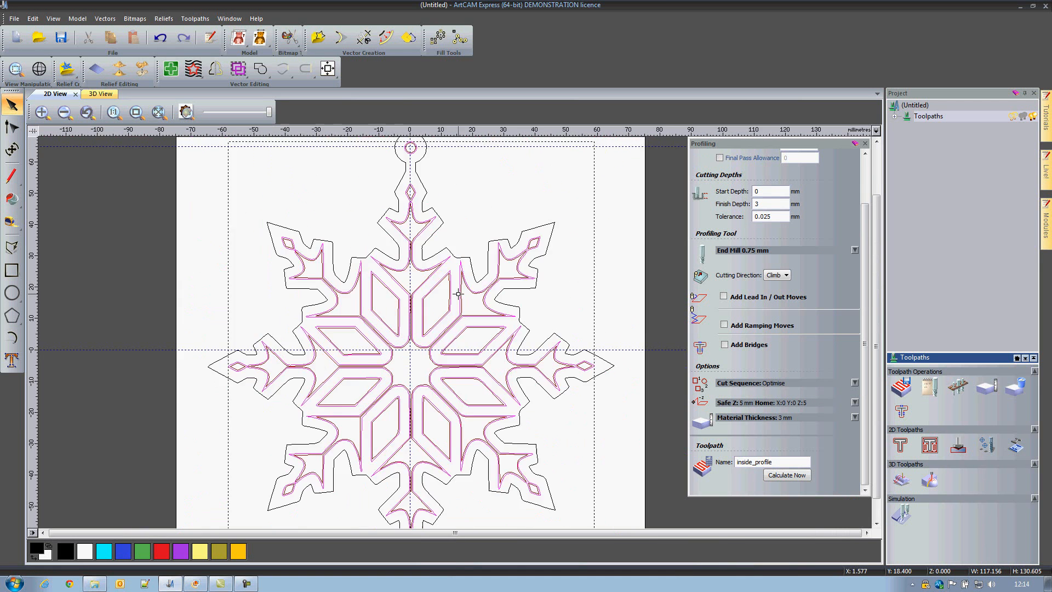
{"action": "scroll", "coordinate": [432, 311], "scroll_direction": "up", "scroll_amount": 2}
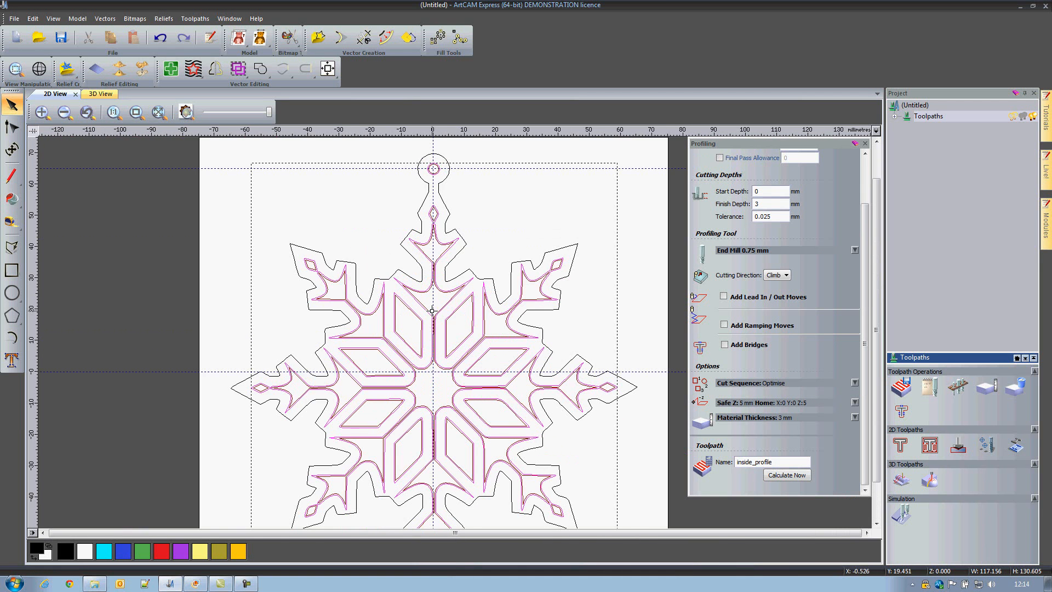
{"action": "left_click", "coordinate": [864, 143]}
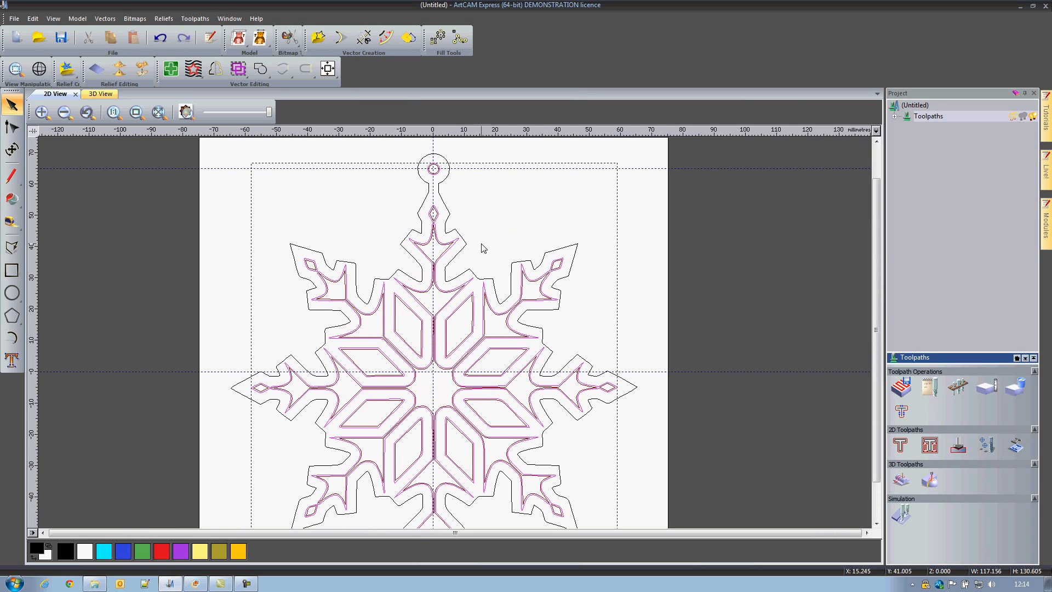
- Start an outside profiling toolpath on the welded outer outline, using the aluminum End Mill 3 mm
{"action": "left_click", "coordinate": [459, 251]}
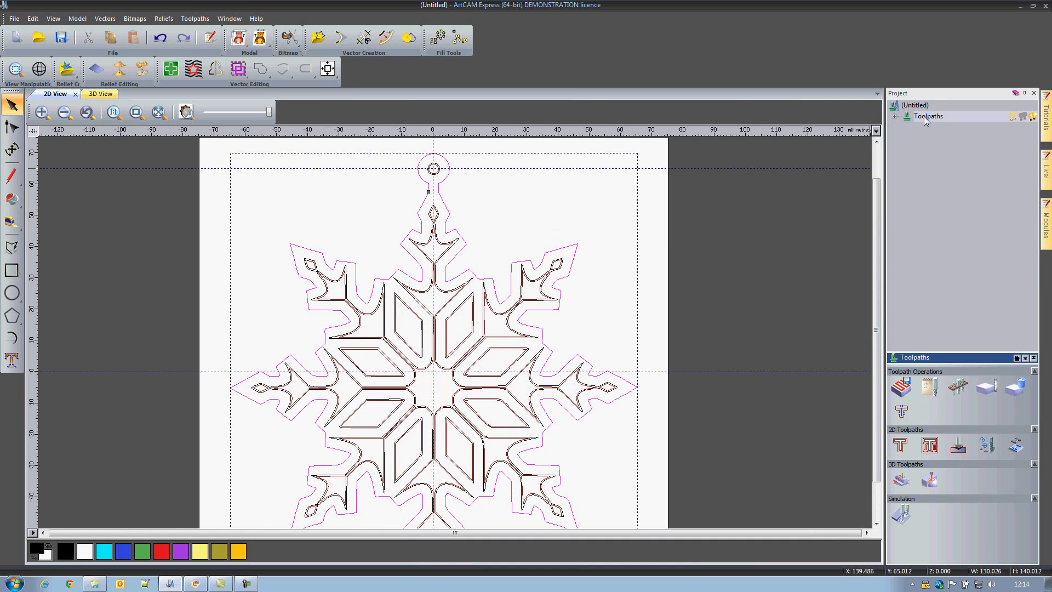
{"action": "left_click", "coordinate": [905, 448]}
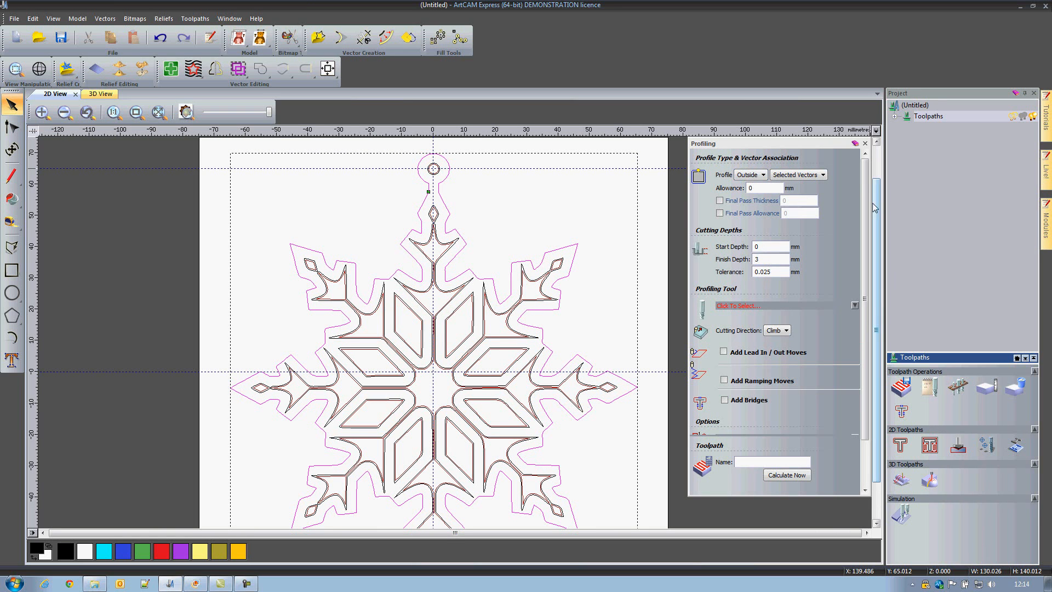
{"action": "left_click_drag", "start_coordinate": [867, 182], "coordinate": [867, 226]}
{"action": "left_click", "coordinate": [854, 250]}
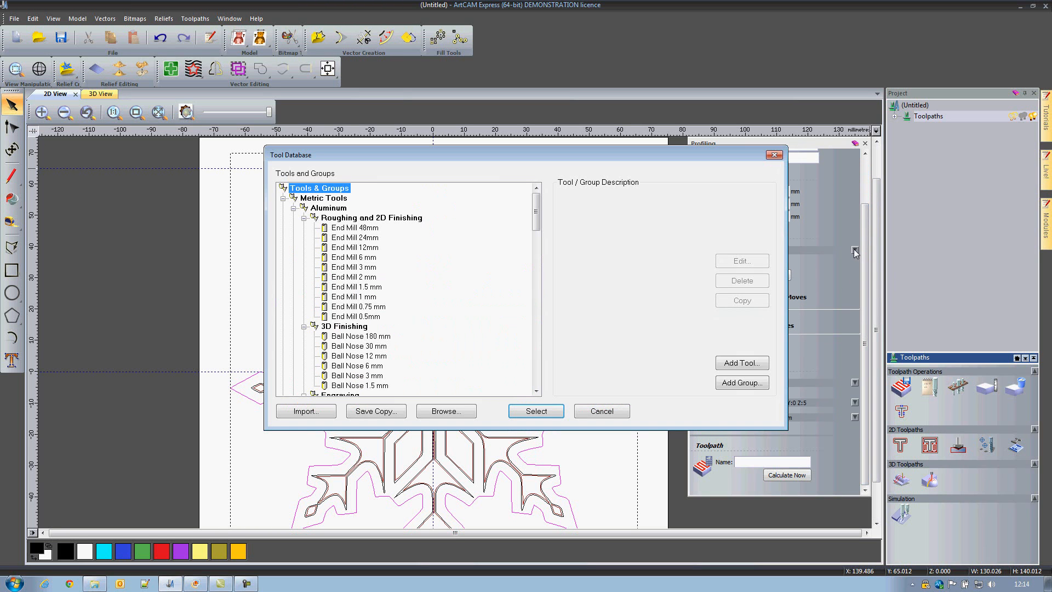
{"action": "left_click", "coordinate": [372, 269]}
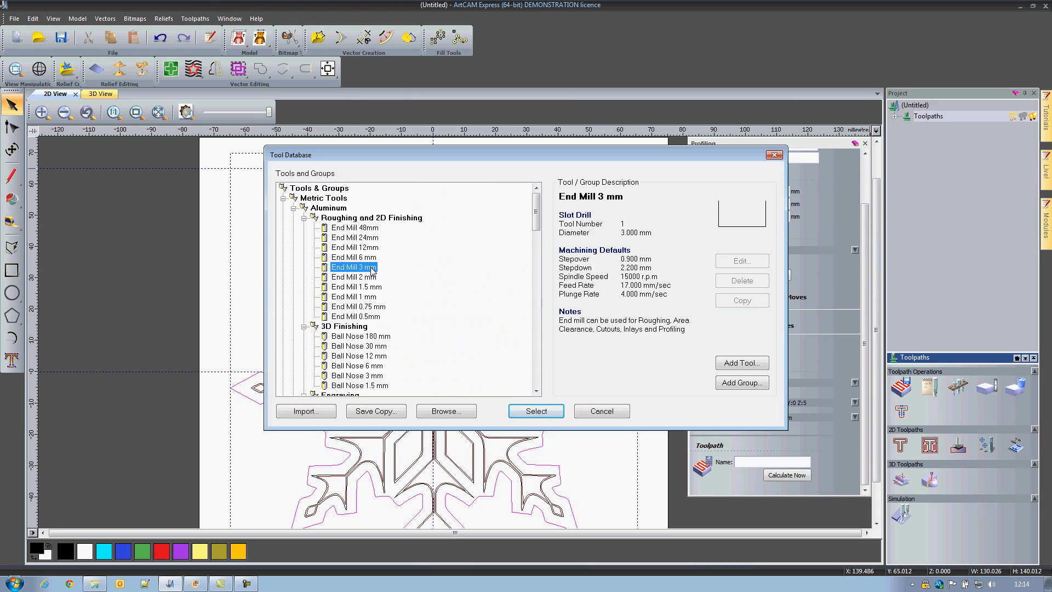
{"action": "left_click", "coordinate": [537, 411]}
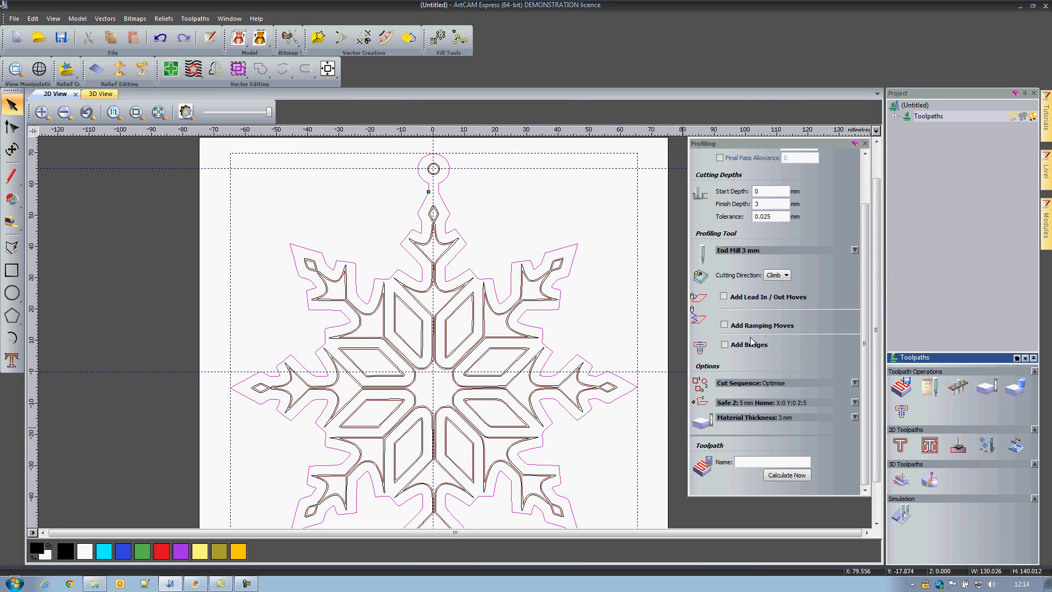
- Enable bridges for the outside profile and set them to 5 mm length, 1.5 mm thickness and the 2D bridges type
{"action": "left_click", "coordinate": [724, 345]}
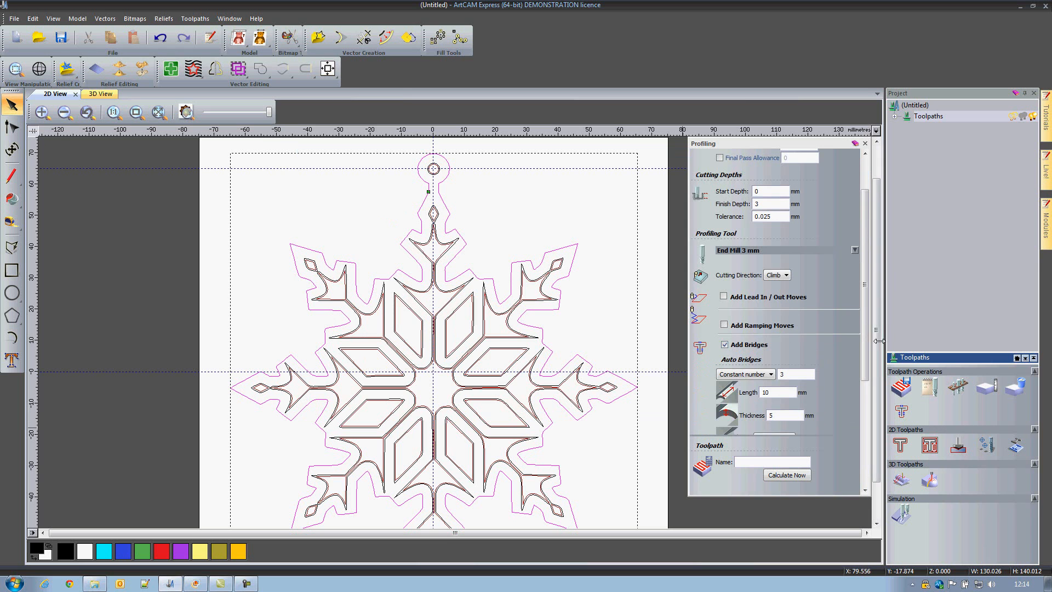
{"action": "left_click_drag", "start_coordinate": [866, 317], "coordinate": [866, 390]}
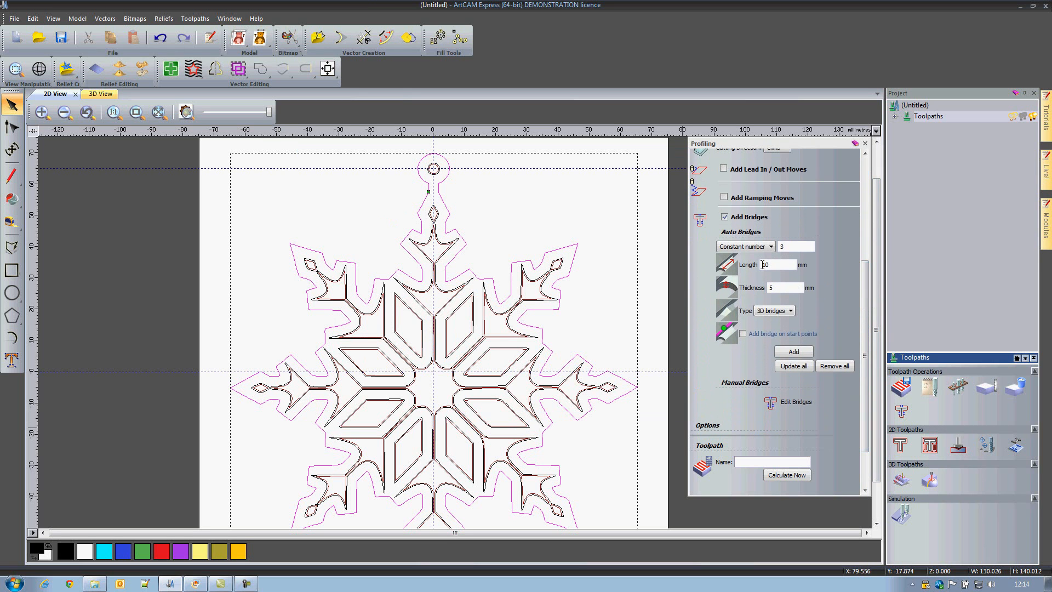
{"action": "left_click_drag", "start_coordinate": [772, 265], "coordinate": [753, 267]}
{"action": "type", "text": "5"}
{"action": "left_click", "coordinate": [775, 311]}
{"action": "left_click", "coordinate": [780, 322]}
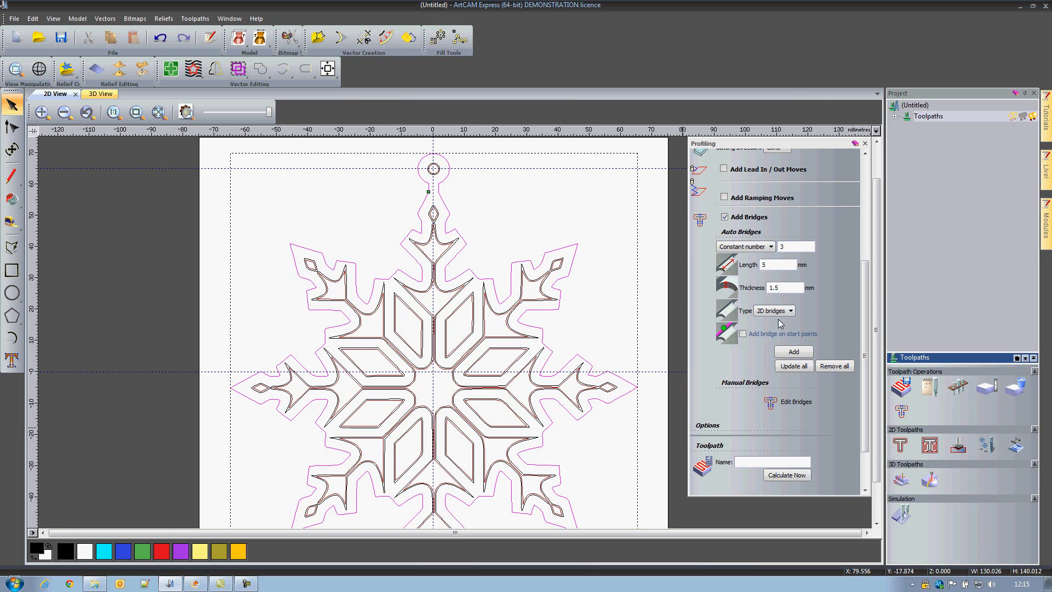
- Add three automatic bridges along the snowflake's outer outline for the outside profile
{"action": "left_click", "coordinate": [794, 352]}
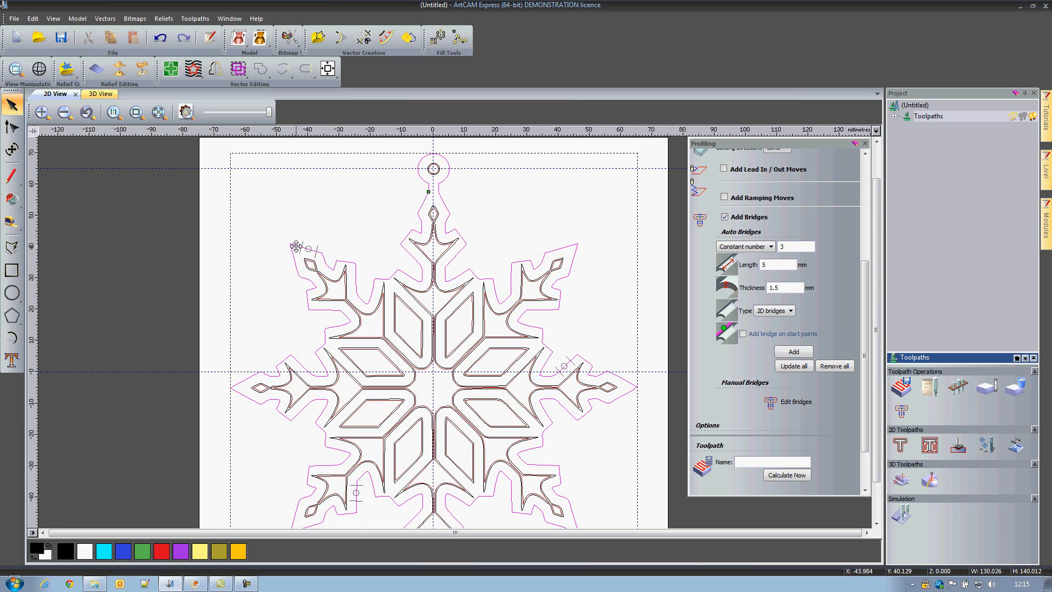
{"action": "scroll", "coordinate": [296, 245], "scroll_direction": "up", "scroll_amount": 3}
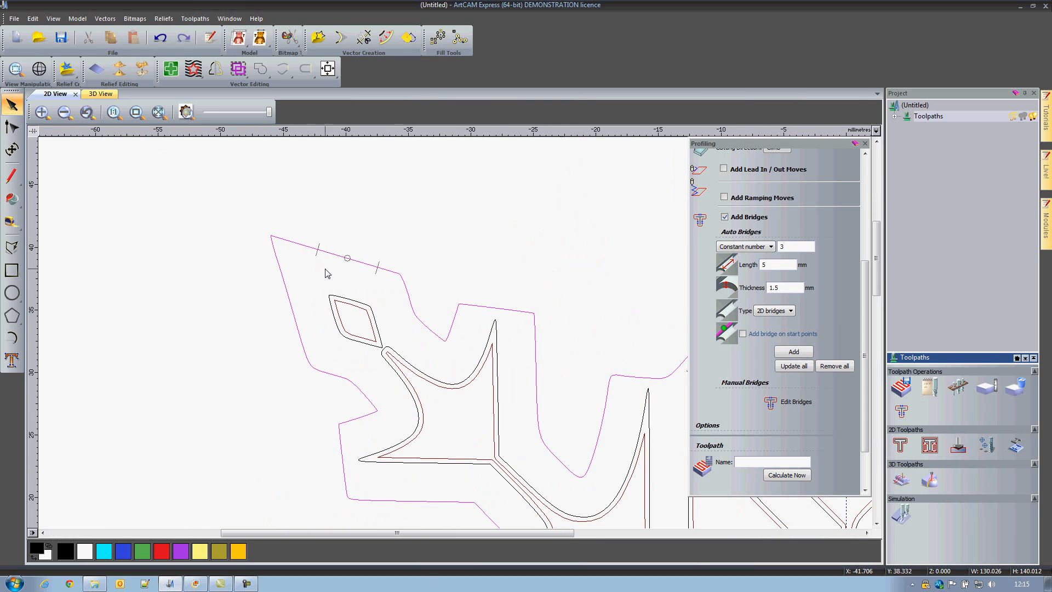
{"action": "scroll", "coordinate": [432, 323], "scroll_direction": "down", "scroll_amount": 3}
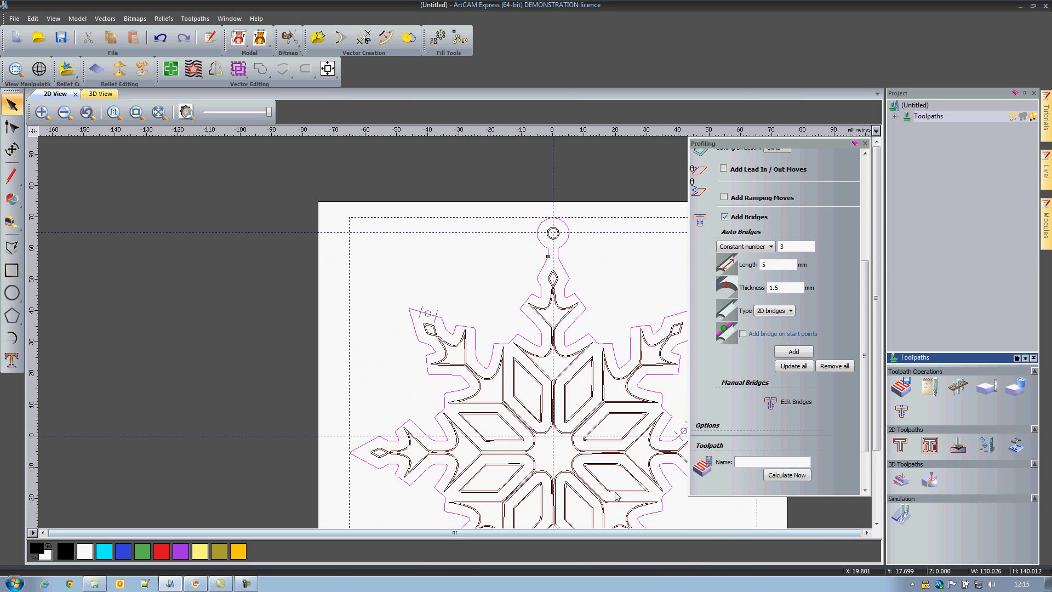
{"action": "scroll", "coordinate": [509, 307], "scroll_direction": "down", "scroll_amount": 2}
{"action": "scroll", "coordinate": [534, 349], "scroll_direction": "up", "scroll_amount": 2}
- Edit the bridges so the right one sits near the right arm's tip and the lower one at the lower-left arm's tip, and apply
{"action": "left_click", "coordinate": [791, 403]}
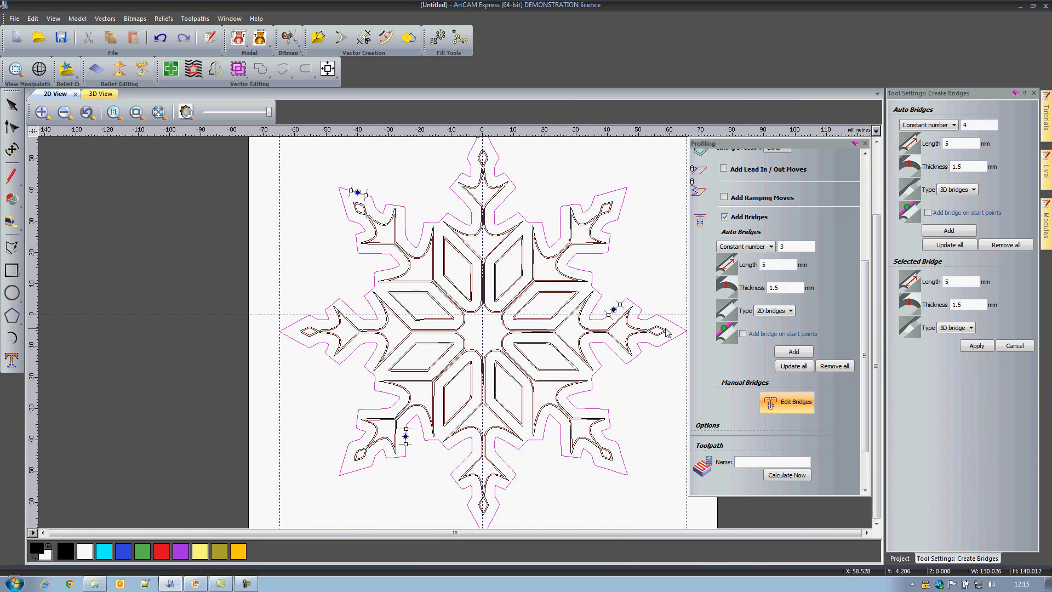
{"action": "scroll", "coordinate": [616, 323], "scroll_direction": "down", "scroll_amount": 2}
{"action": "scroll", "coordinate": [548, 326], "scroll_direction": "up", "scroll_amount": 2}
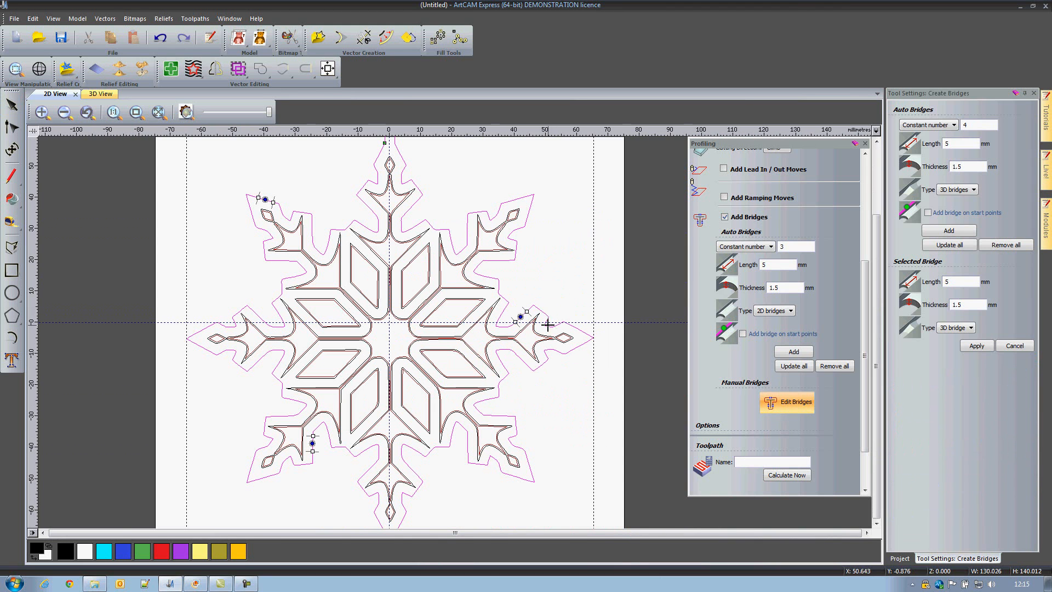
{"action": "left_click_drag", "start_coordinate": [520, 317], "coordinate": [582, 332]}
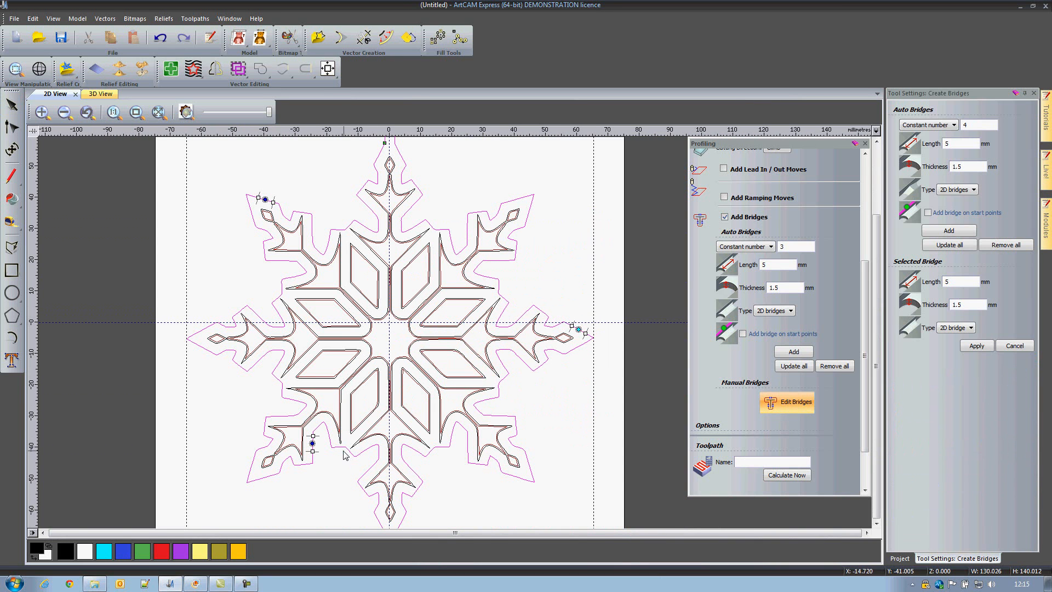
{"action": "mouse_move", "coordinate": [313, 446]}
{"action": "left_mouse_down"}
{"action": "mouse_move", "coordinate": [313, 463]}
{"action": "mouse_move", "coordinate": [263, 477]}
{"action": "left_mouse_up"}
{"action": "left_click", "coordinate": [976, 346]}
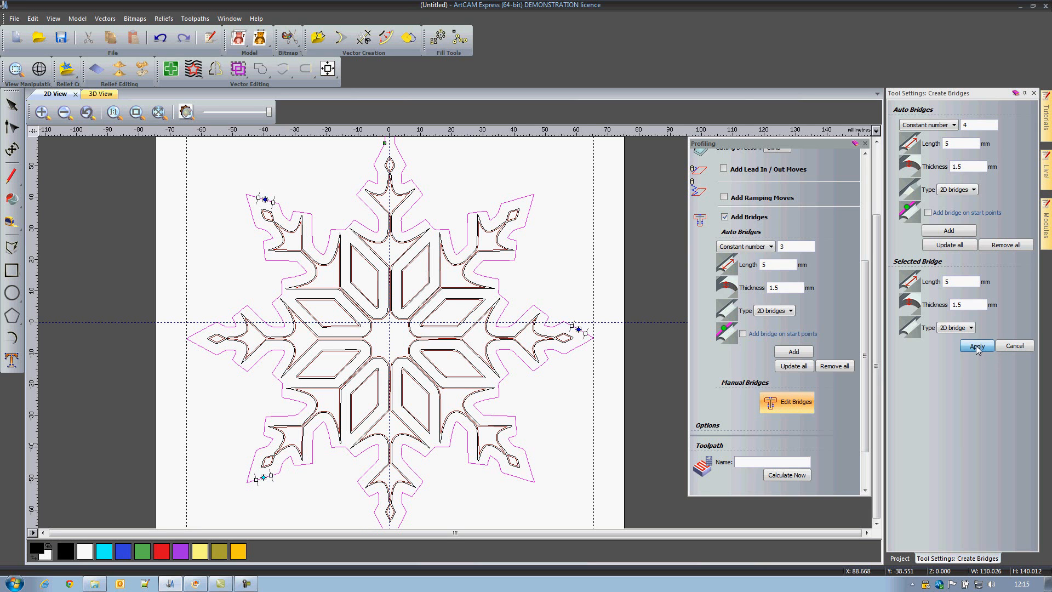
{"action": "left_click", "coordinate": [1014, 346]}
- Name the toolpath outside_profile and calculate it
{"action": "scroll", "coordinate": [857, 365], "scroll_direction": "down", "scroll_amount": 3}
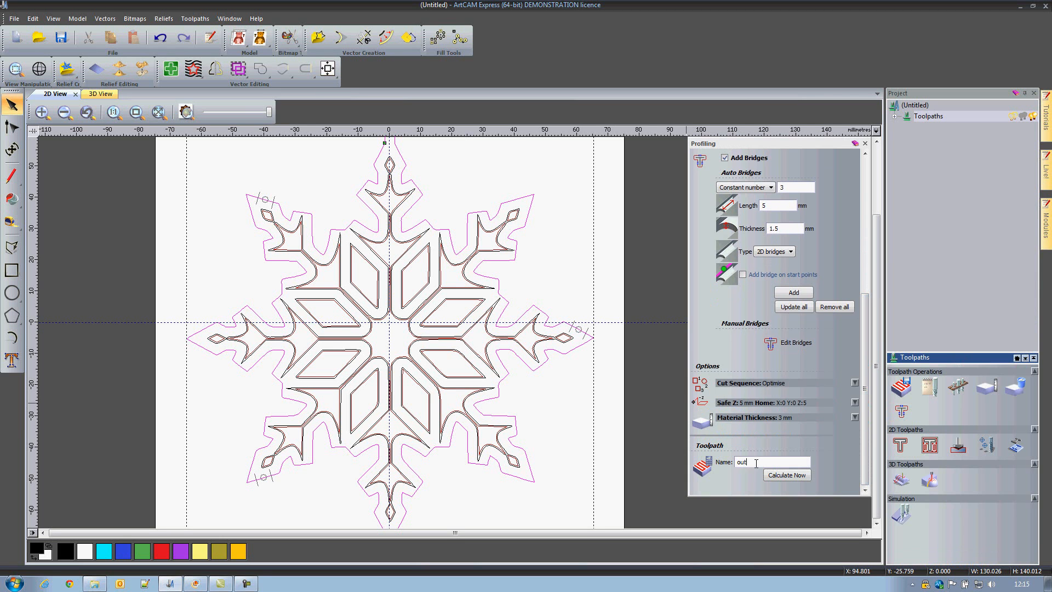
{"action": "type", "text": "de_profile"}
{"action": "left_click", "coordinate": [796, 476]}
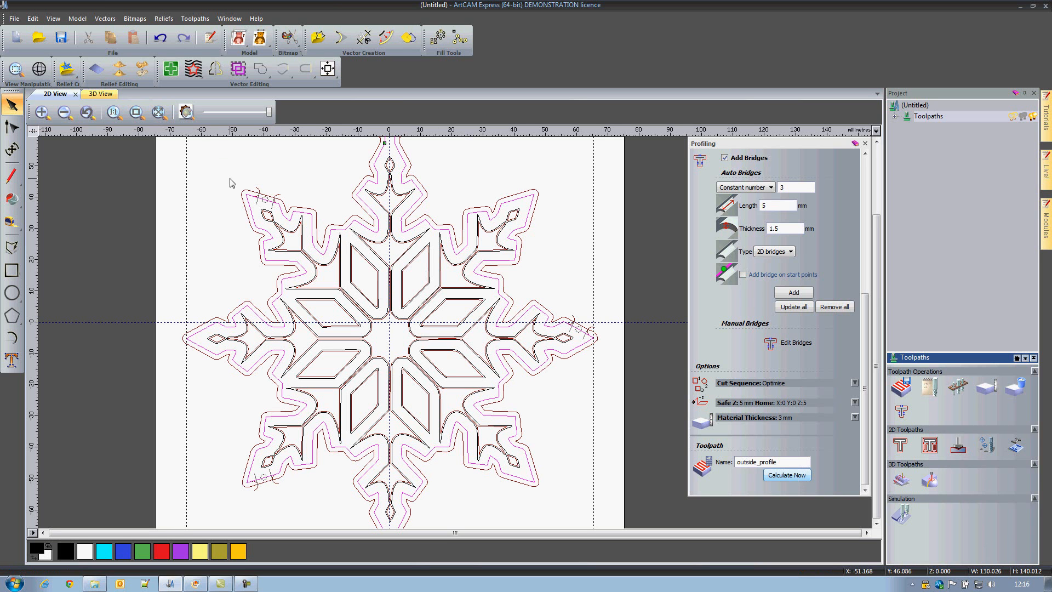
{"action": "scroll", "coordinate": [229, 183], "scroll_direction": "up", "scroll_amount": 4}
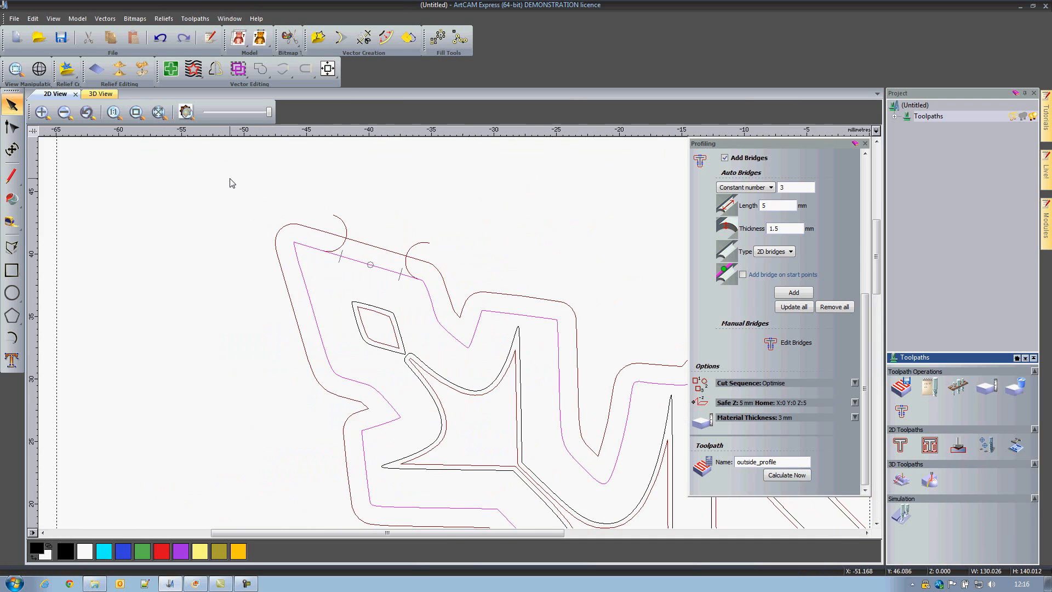
- Simulate the inside_profile toolpath in the 3D view and close the profiling settings
{"action": "left_click", "coordinate": [100, 94]}
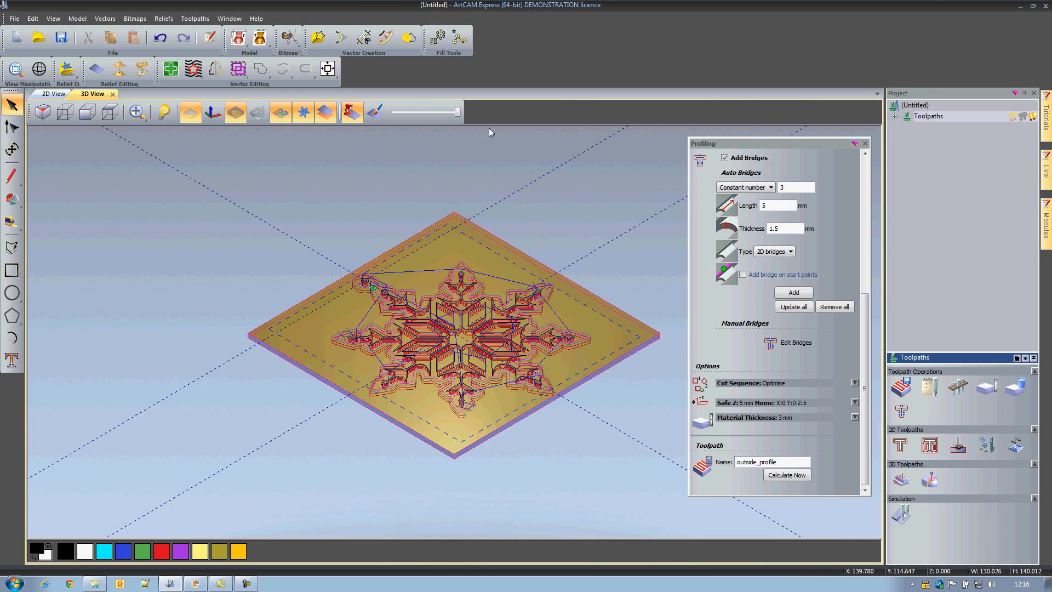
{"action": "left_click", "coordinate": [894, 116]}
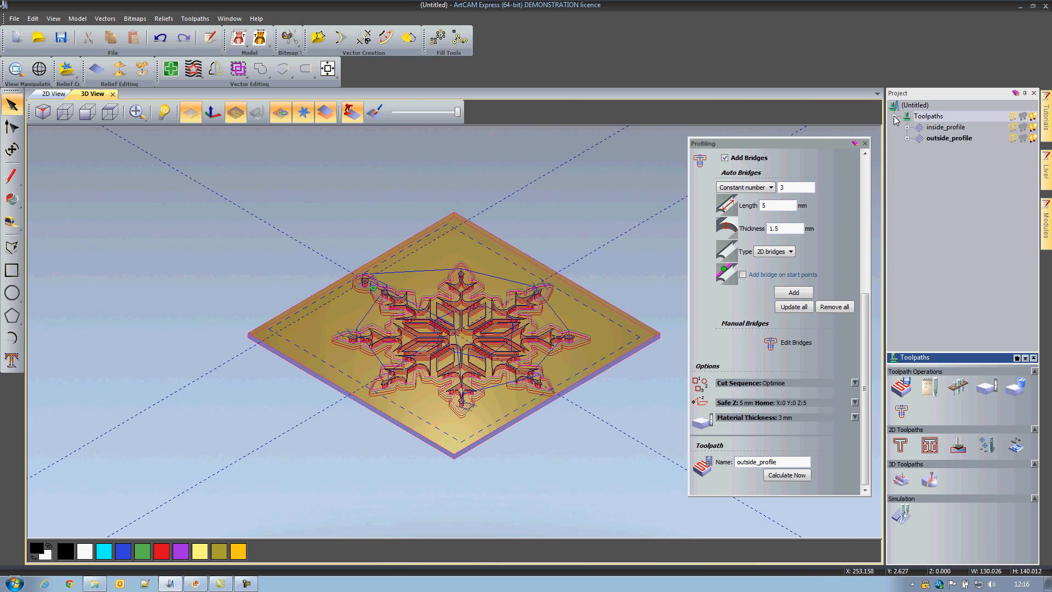
{"action": "left_click_drag", "start_coordinate": [507, 406], "coordinate": [449, 497]}
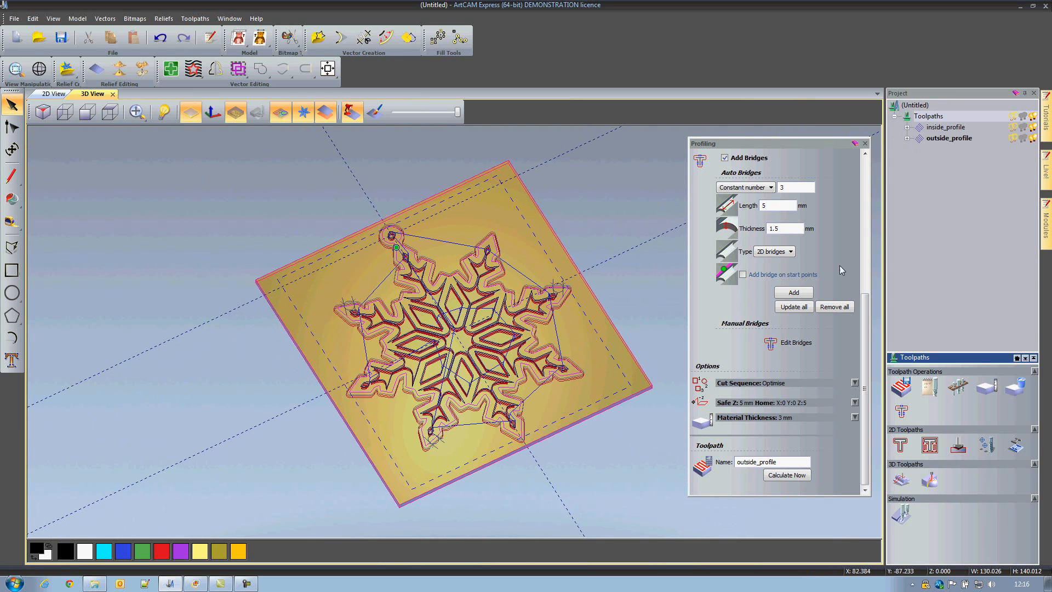
{"action": "right_click", "coordinate": [945, 127]}
{"action": "left_click", "coordinate": [983, 207]}
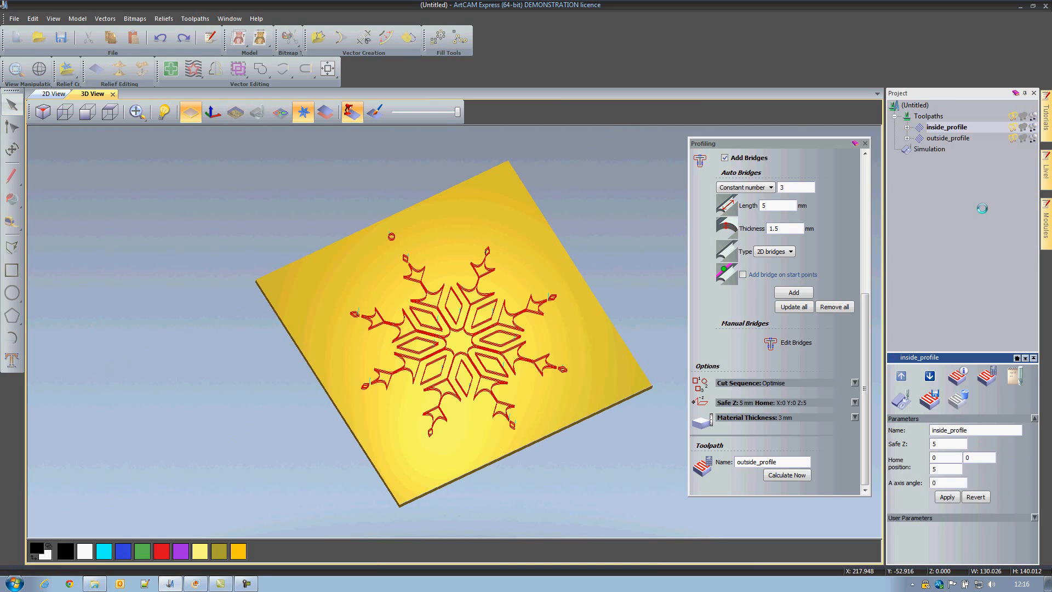
{"action": "left_click", "coordinate": [865, 143]}
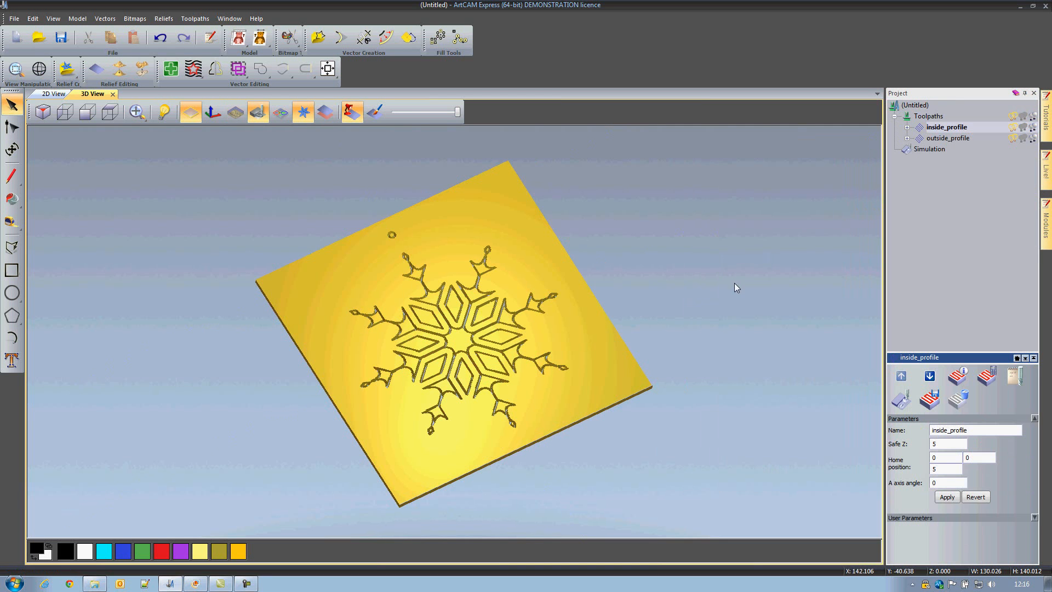
{"action": "scroll", "coordinate": [458, 356], "scroll_direction": "up", "scroll_amount": 4}
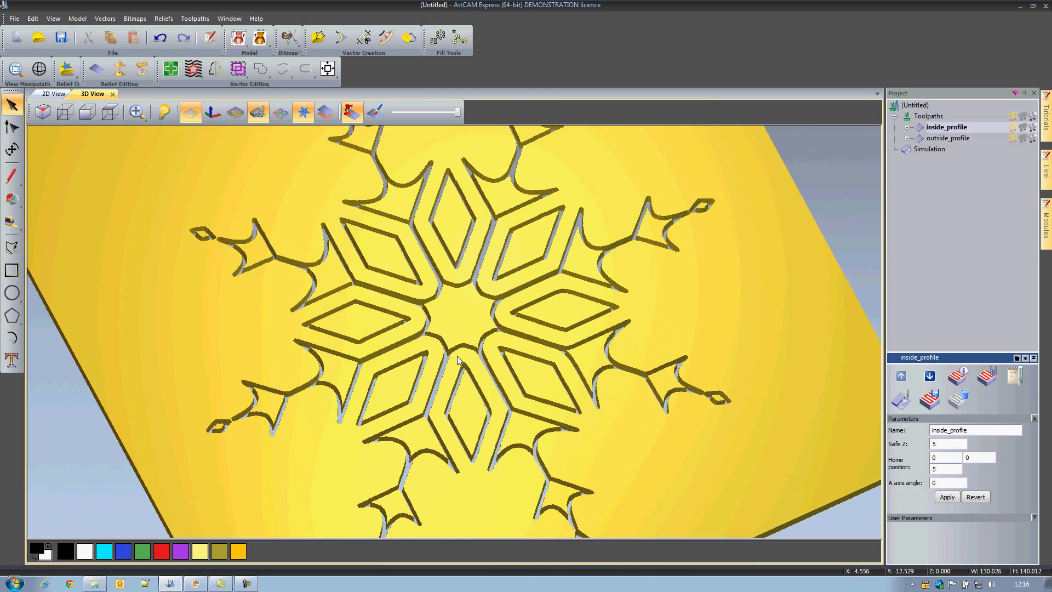
{"action": "scroll", "coordinate": [467, 353], "scroll_direction": "down", "scroll_amount": 4}
{"action": "left_click_drag", "start_coordinate": [432, 379], "coordinate": [448, 357]}
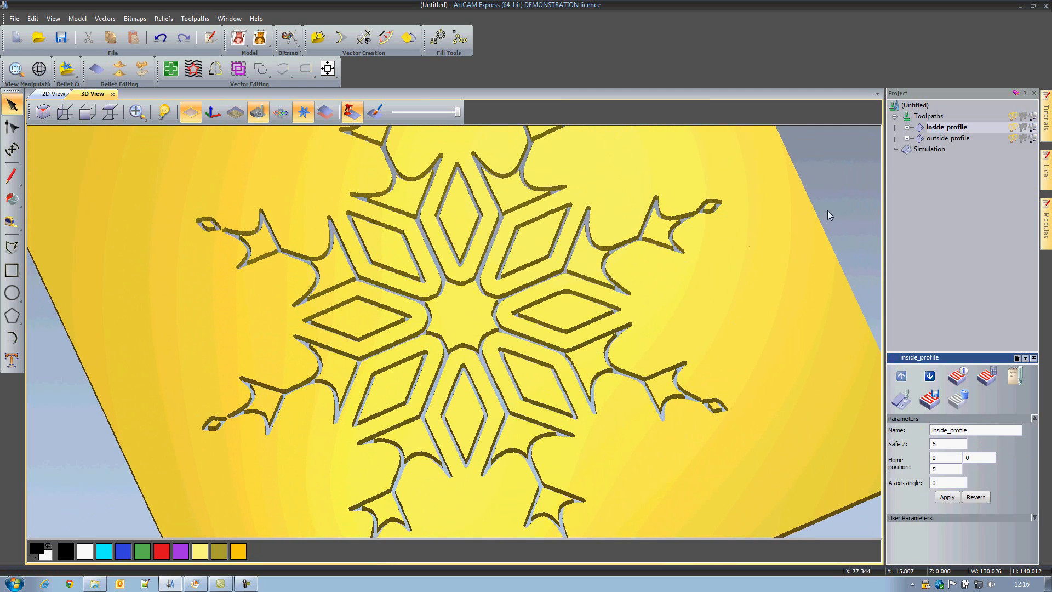
- Simulate the outside_profile toolpath on the same block and inspect the cut snowflake outline
{"action": "double_click", "coordinate": [940, 139]}
{"action": "right_click", "coordinate": [939, 141]}
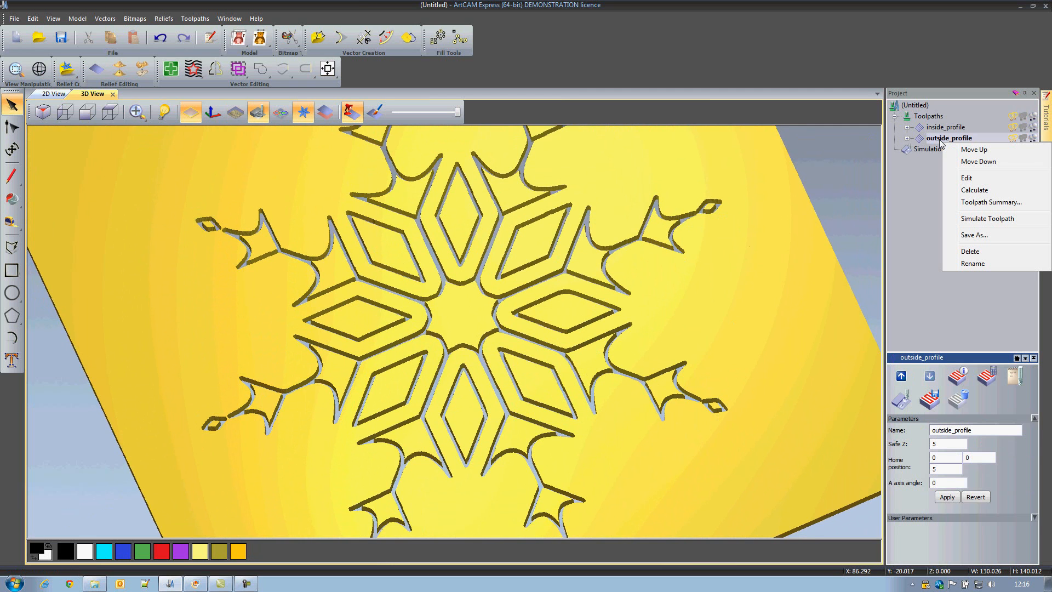
{"action": "left_click", "coordinate": [984, 220]}
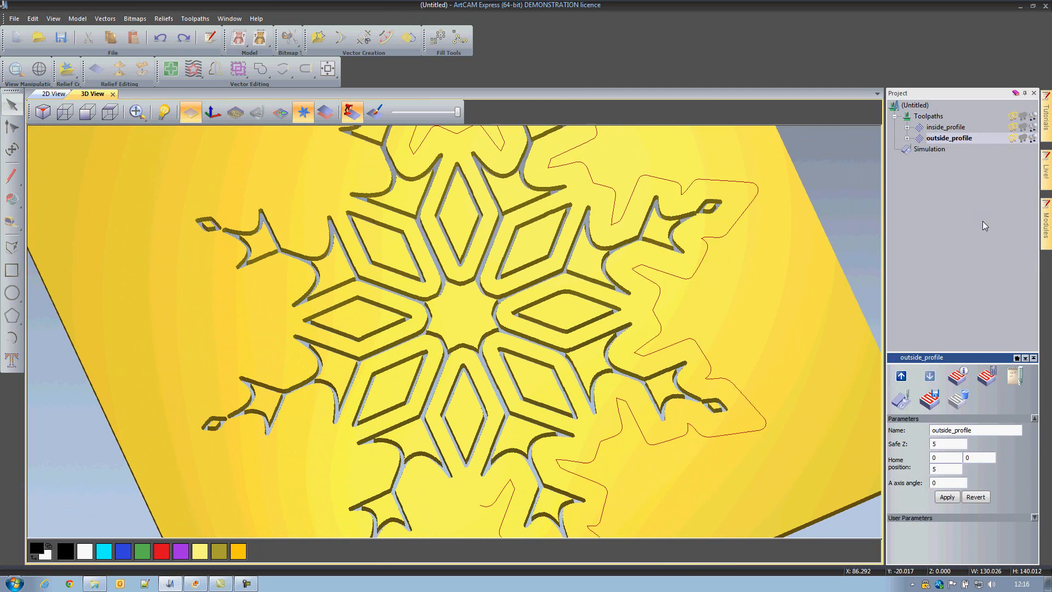
{"action": "left_click_drag", "start_coordinate": [446, 336], "coordinate": [425, 319]}
{"action": "scroll", "coordinate": [425, 319], "scroll_direction": "down", "scroll_amount": 3}
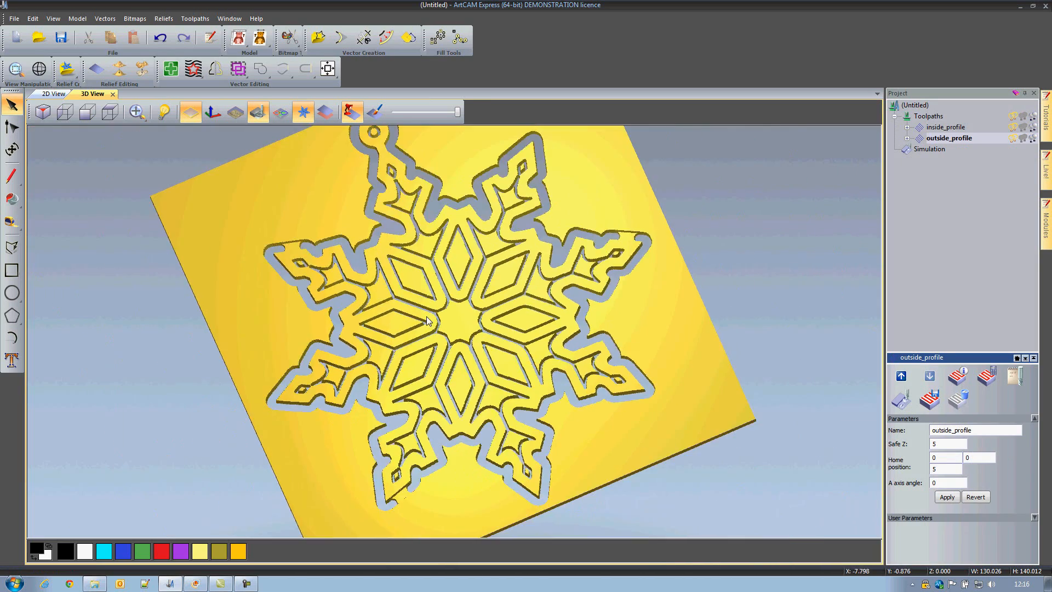
{"action": "left_click_drag", "start_coordinate": [433, 417], "coordinate": [437, 395]}
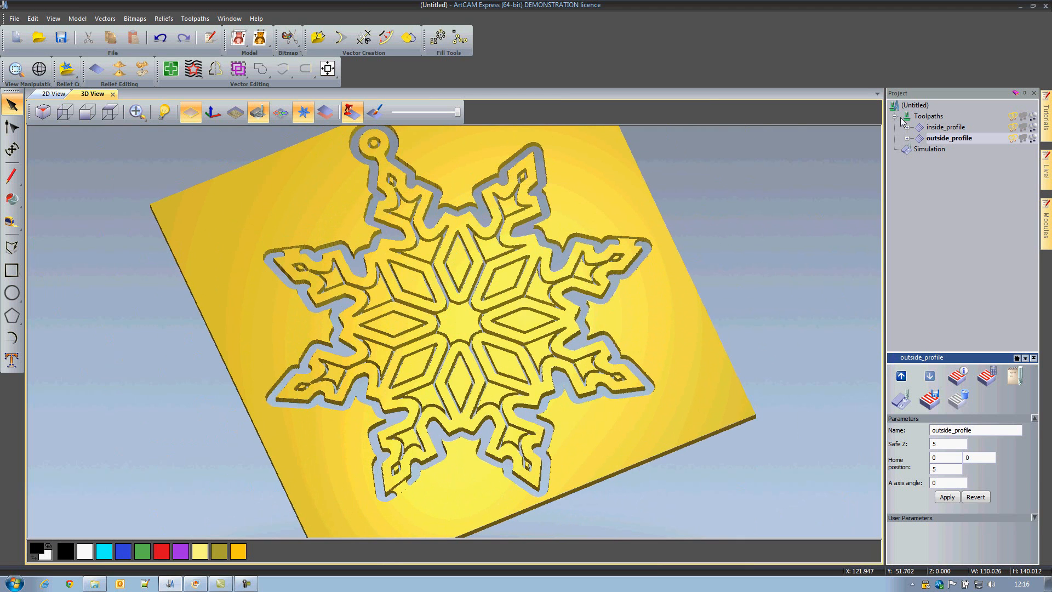
- Auto-delete the waste material from the simulation and inspect the remaining snowflake
{"action": "left_click", "coordinate": [936, 149]}
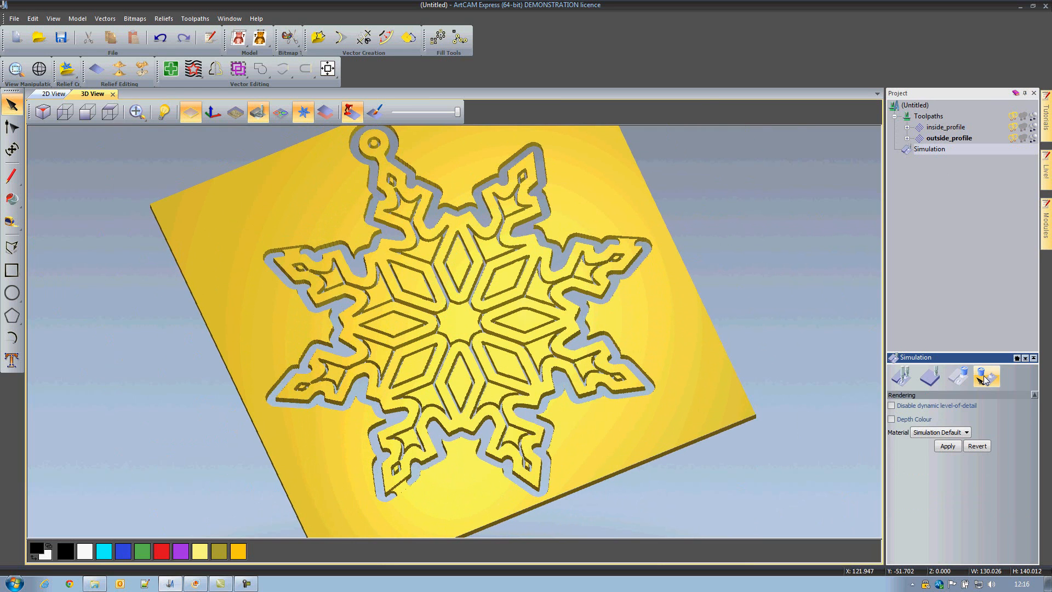
{"action": "left_click", "coordinate": [985, 378]}
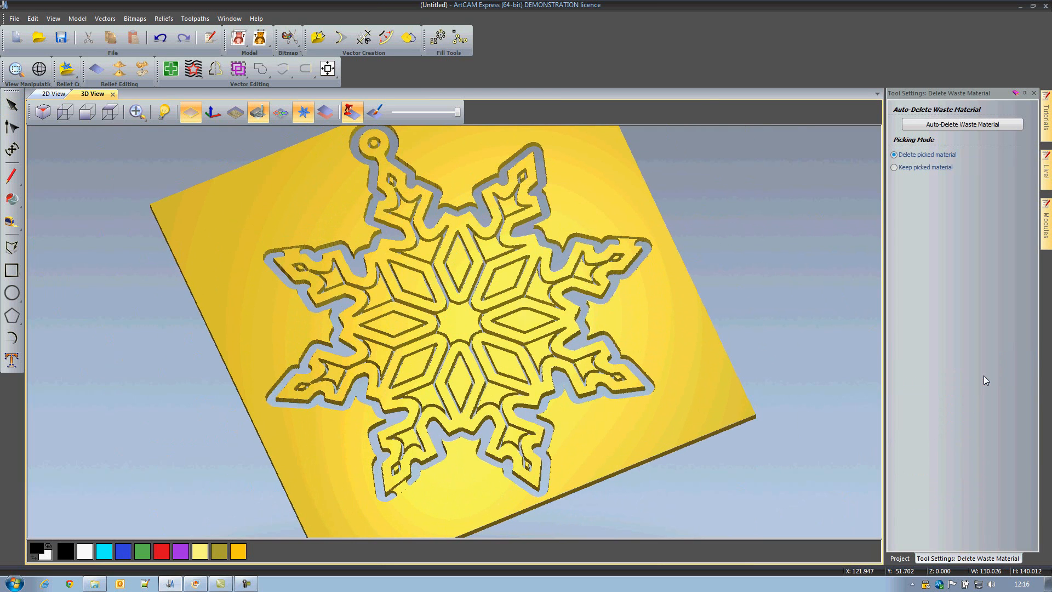
{"action": "left_click", "coordinate": [943, 125]}
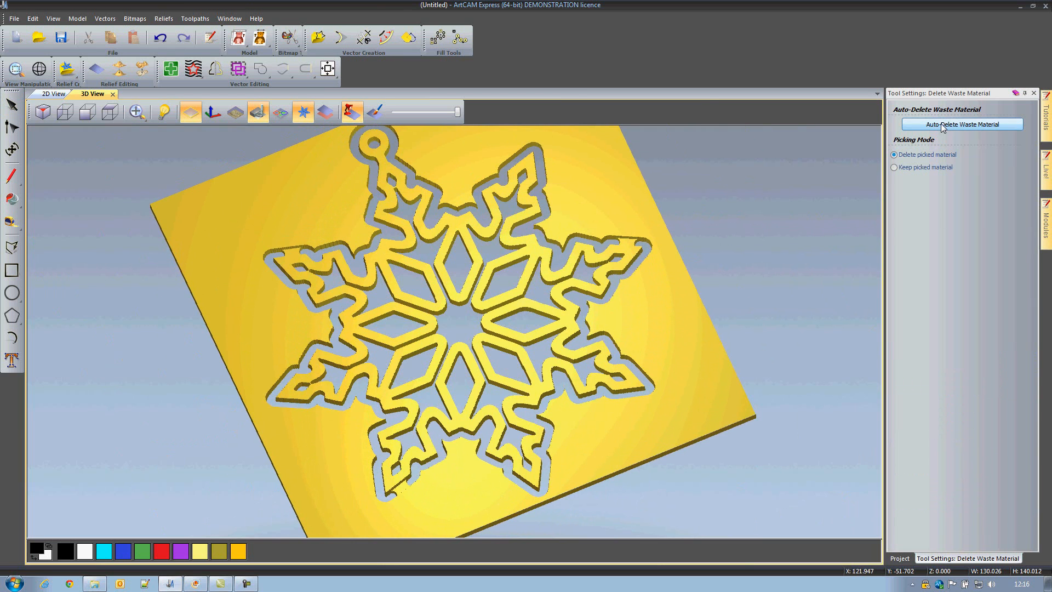
{"action": "left_click", "coordinate": [1033, 93]}
{"action": "left_click_drag", "start_coordinate": [620, 334], "coordinate": [441, 317]}
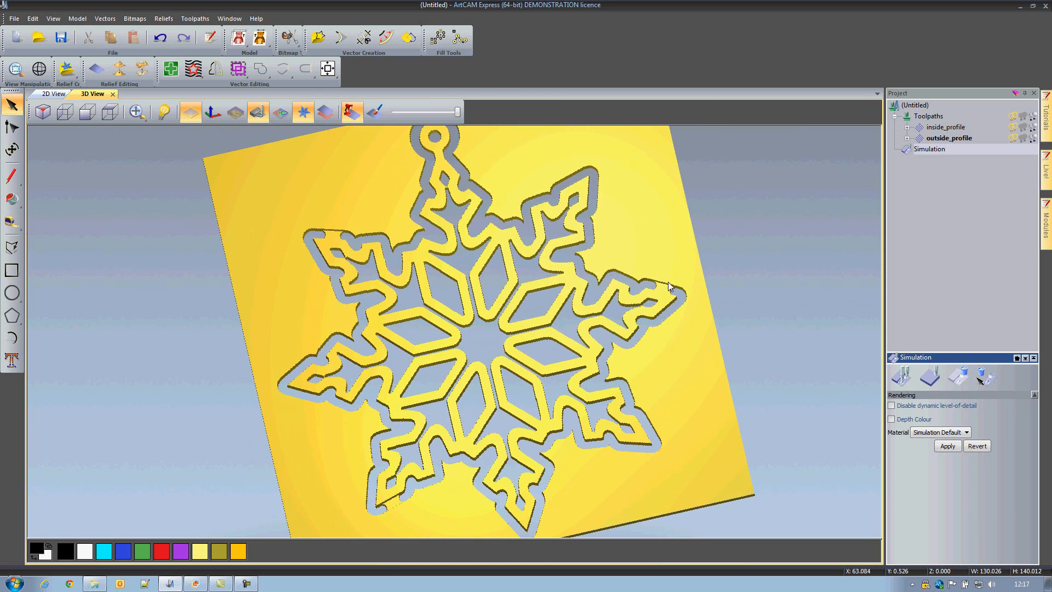
{"action": "mouse_move", "coordinate": [490, 458]}
{"action": "left_mouse_down"}
{"action": "mouse_move", "coordinate": [482, 338]}
{"action": "mouse_move", "coordinate": [487, 444]}
{"action": "left_mouse_up"}
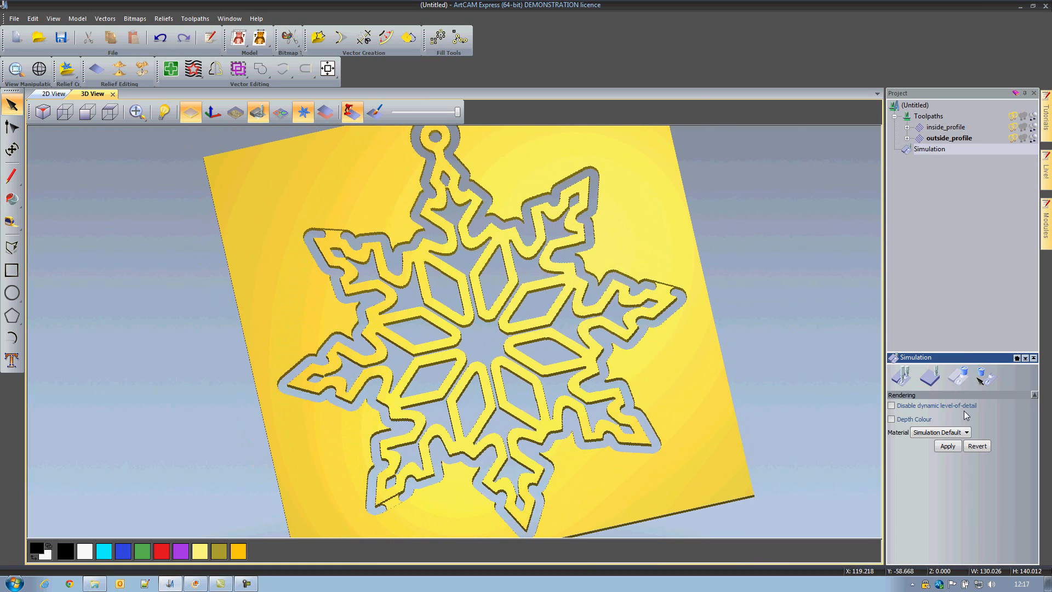
- Set the simulation's rendering material to Pine and apply it to the block
{"action": "left_click", "coordinate": [966, 432]}
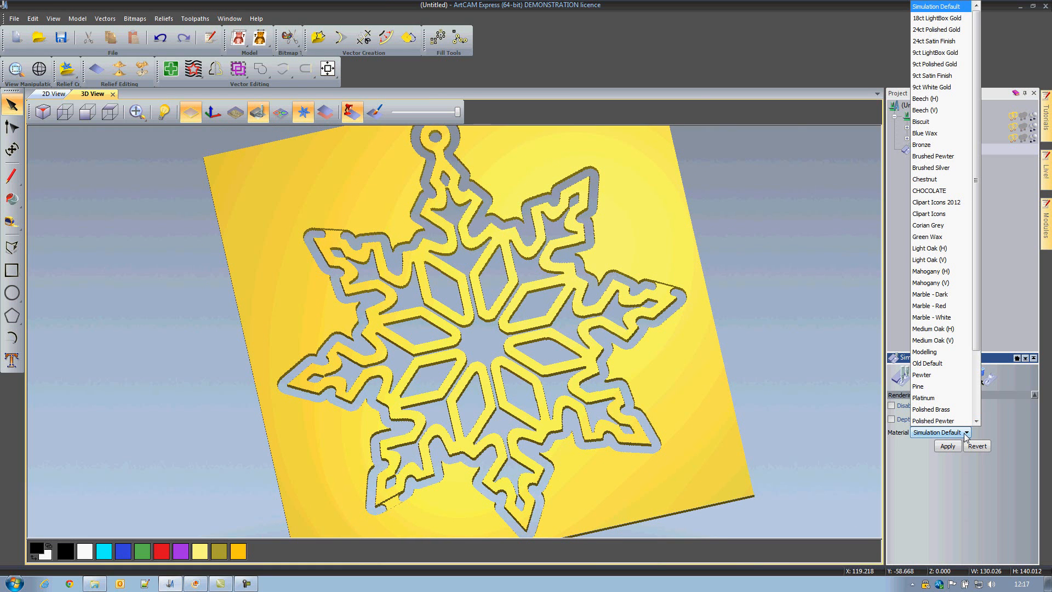
{"action": "left_click", "coordinate": [924, 386]}
{"action": "left_click", "coordinate": [947, 445]}
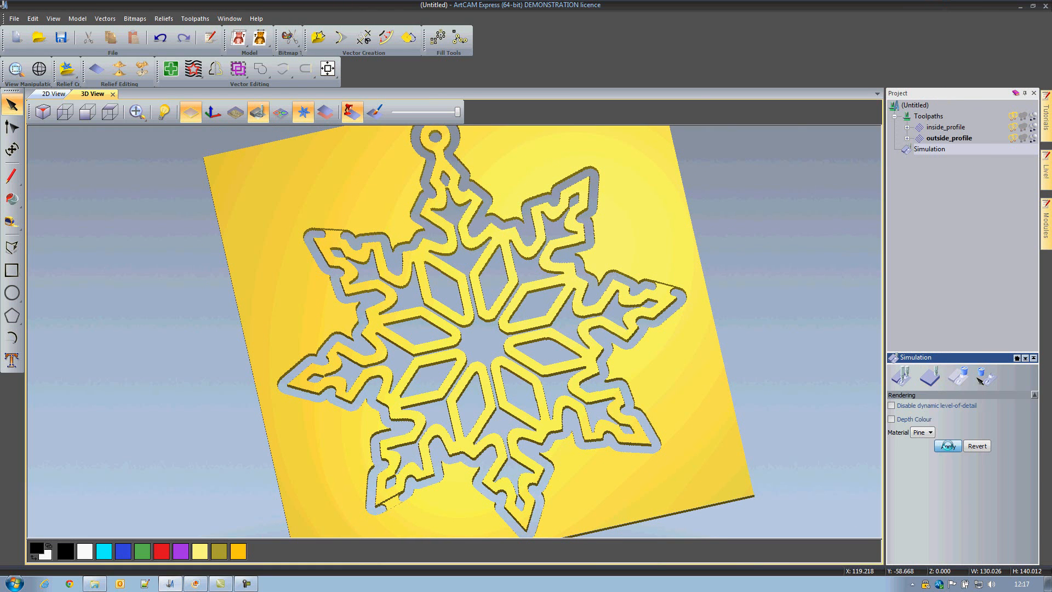
{"action": "left_click_drag", "start_coordinate": [652, 454], "coordinate": [714, 406]}
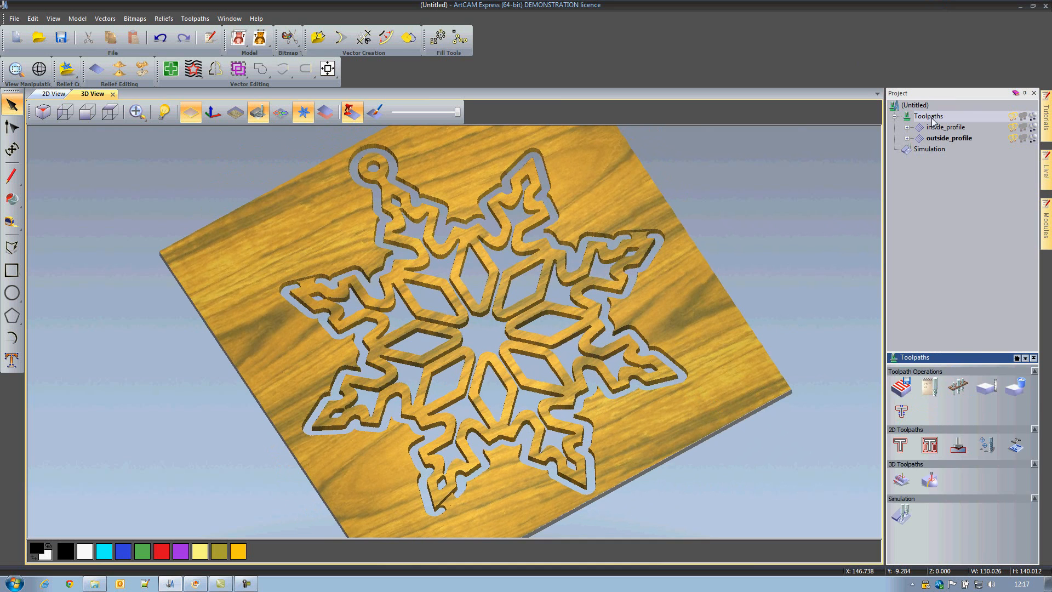
- Start saving both toolpaths with toolpath details appended to the file names, and browse to the Snowflake_demo folder on the Desktop
{"action": "left_click", "coordinate": [901, 387]}
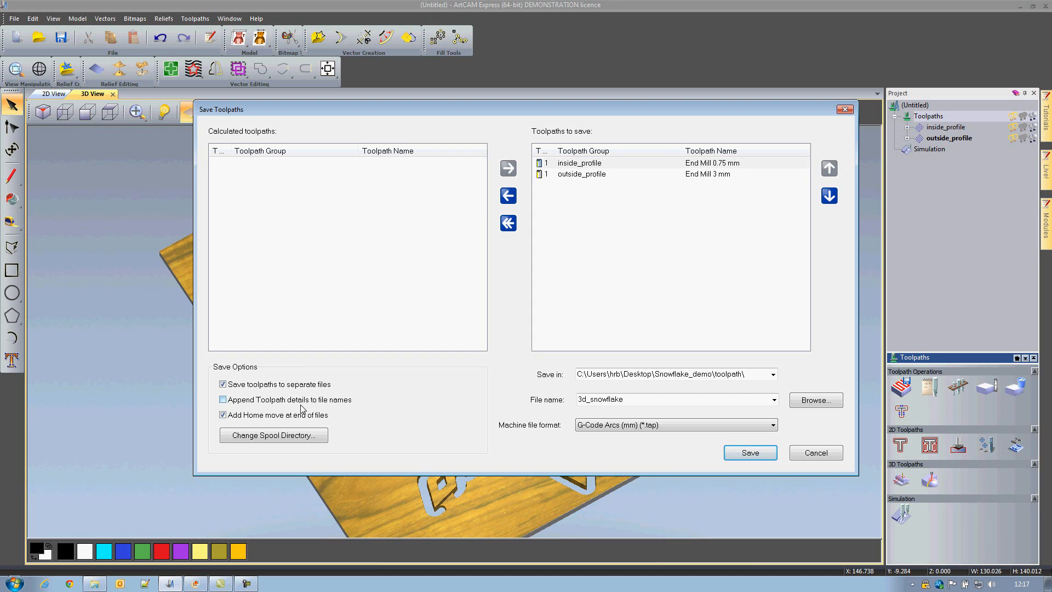
{"action": "left_click", "coordinate": [223, 400]}
{"action": "left_click", "coordinate": [805, 401]}
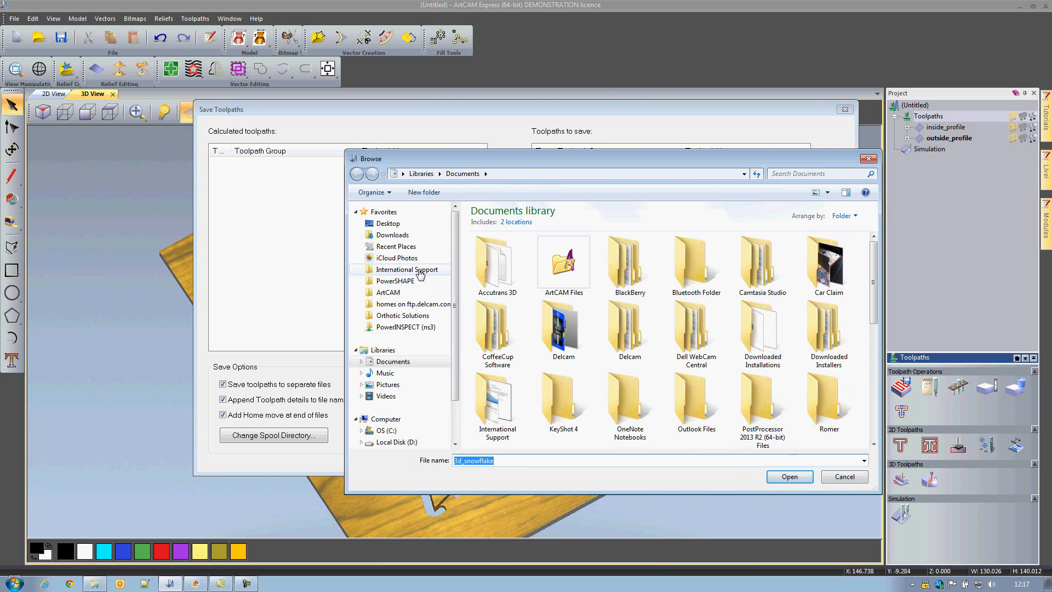
{"action": "left_click", "coordinate": [393, 224]}
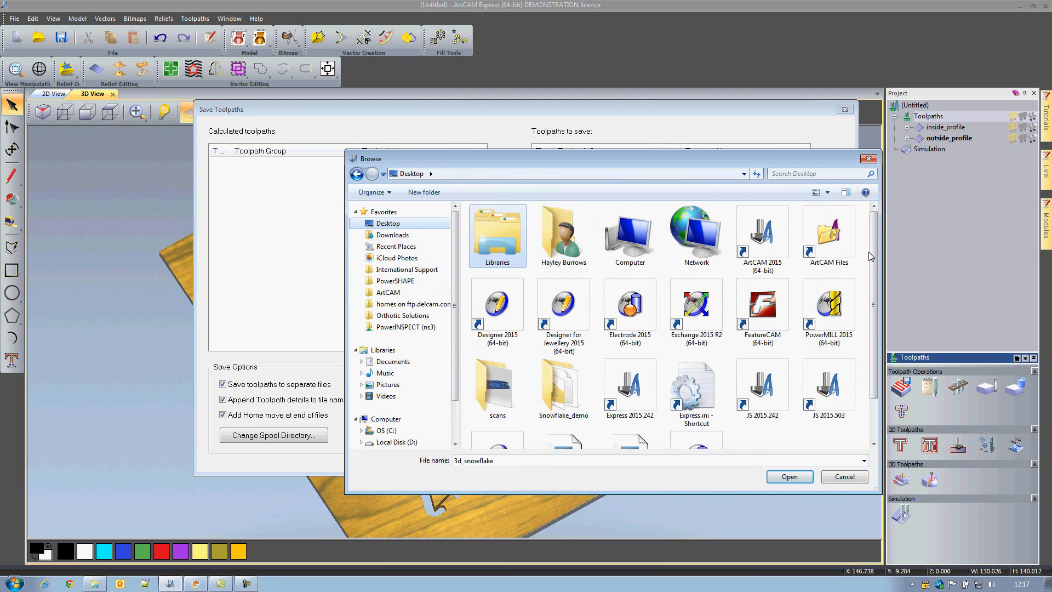
{"action": "scroll", "coordinate": [876, 280], "scroll_direction": "down", "scroll_amount": 2}
{"action": "scroll", "coordinate": [878, 285], "scroll_direction": "down", "scroll_amount": 1}
{"action": "left_click", "coordinate": [560, 354]}
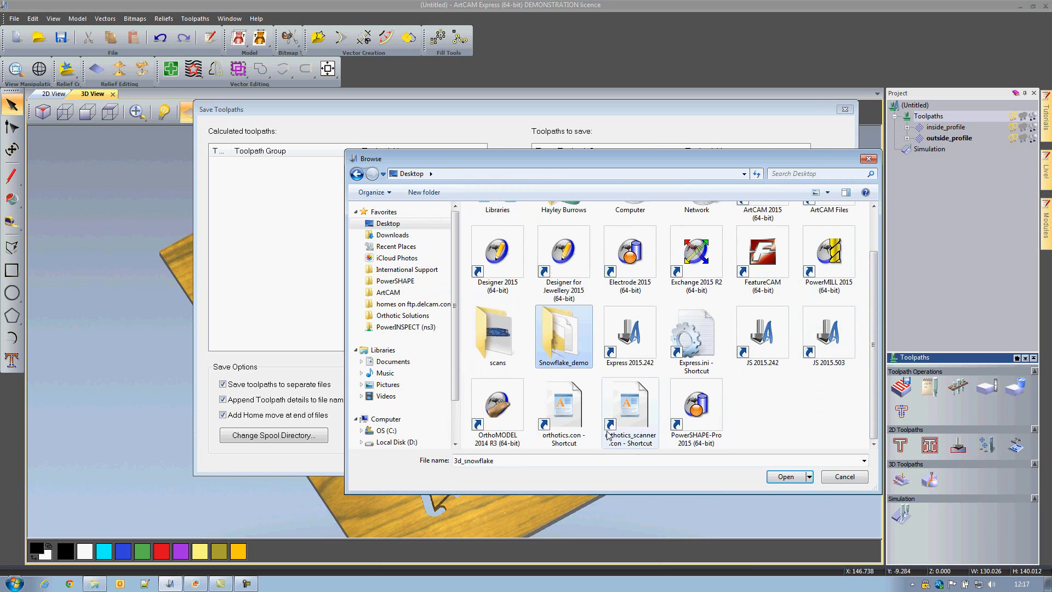
{"action": "left_click", "coordinate": [785, 477]}
{"action": "key", "text": "ctrl+c"}
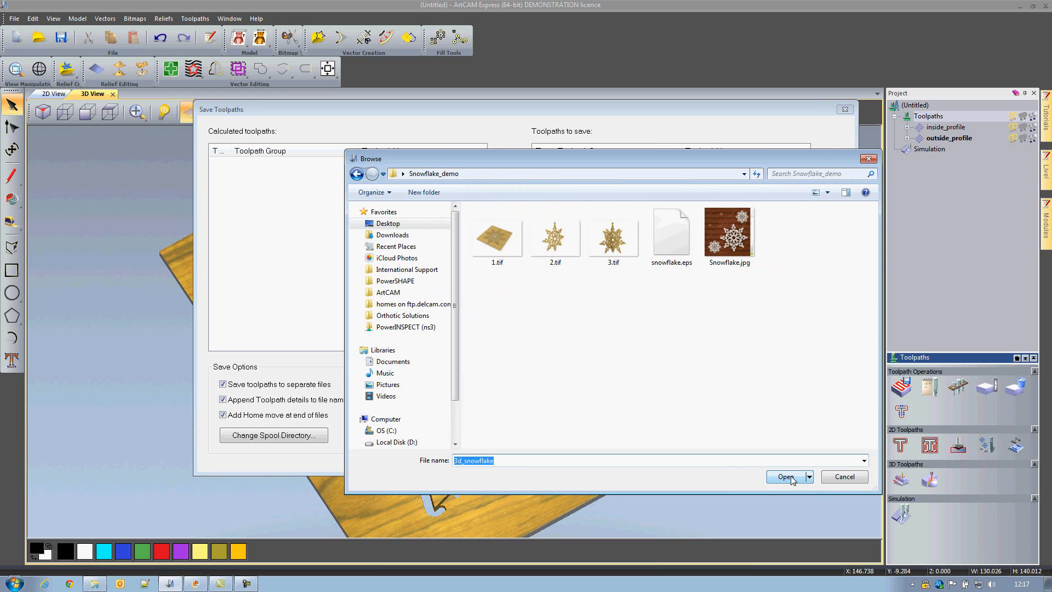
- Create a new folder named Toolpaths inside the Snowflake_demo folder
{"action": "left_click", "coordinate": [534, 393]}
{"action": "right_click", "coordinate": [534, 393]}
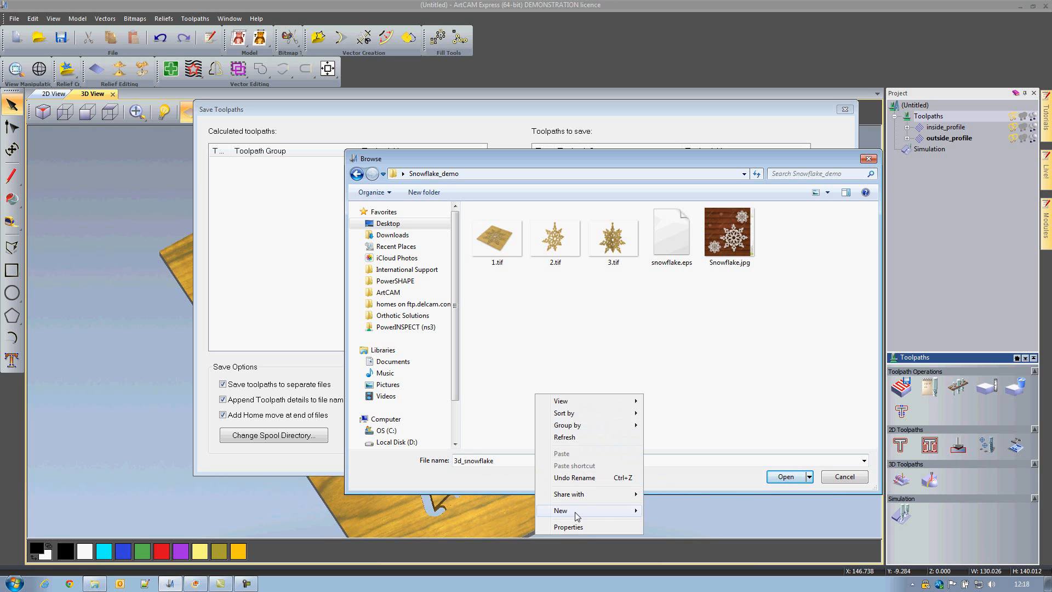
{"action": "mouse_move", "coordinate": [572, 516]}
{"action": "left_click", "coordinate": [668, 301]}
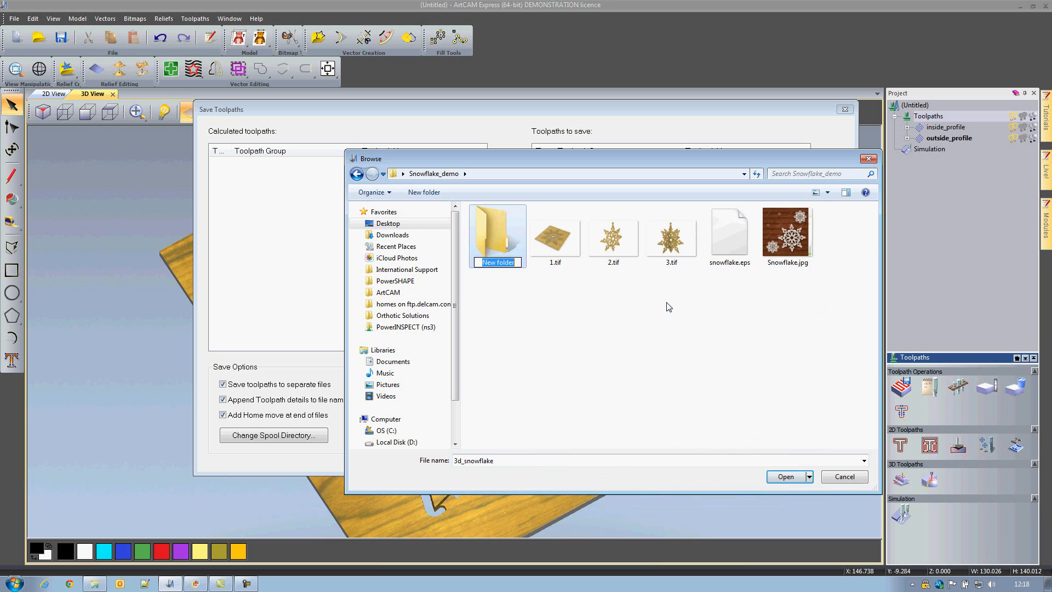
{"action": "type", "text": "Toolpaths"}
- Set the toolpath file name to 2d_snowflake and choose the Toolpaths folder as the save location
{"action": "left_click", "coordinate": [460, 462]}
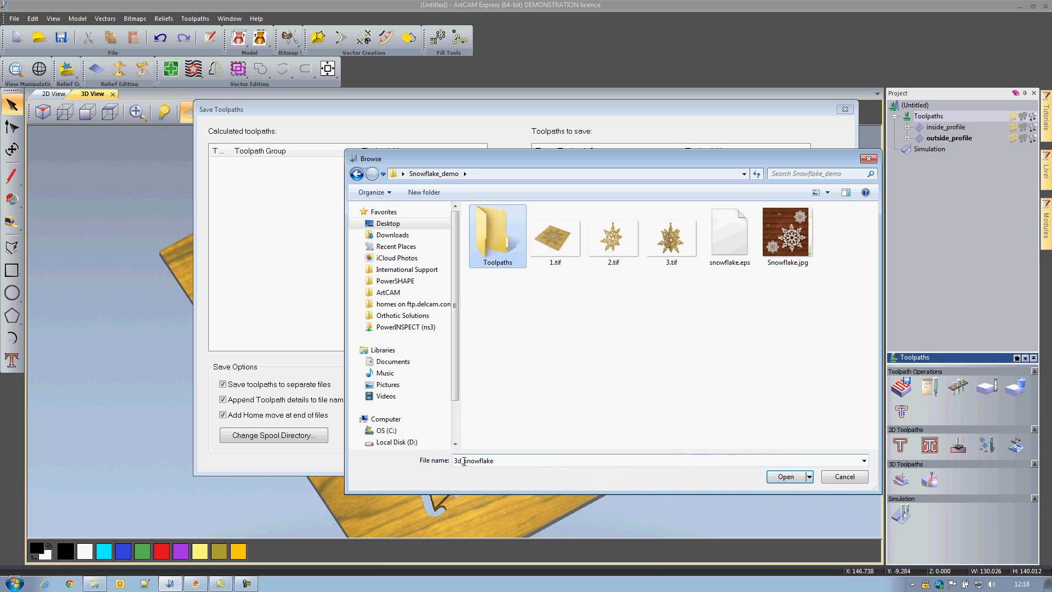
{"action": "left_click", "coordinate": [464, 461]}
{"action": "key", "text": "ctrl+v"}
{"action": "key", "text": "Home"}
{"action": "key", "text": "Delete"}
{"action": "type", "text": "2"}
{"action": "double_click", "coordinate": [506, 240]}
{"action": "left_click", "coordinate": [785, 477]}
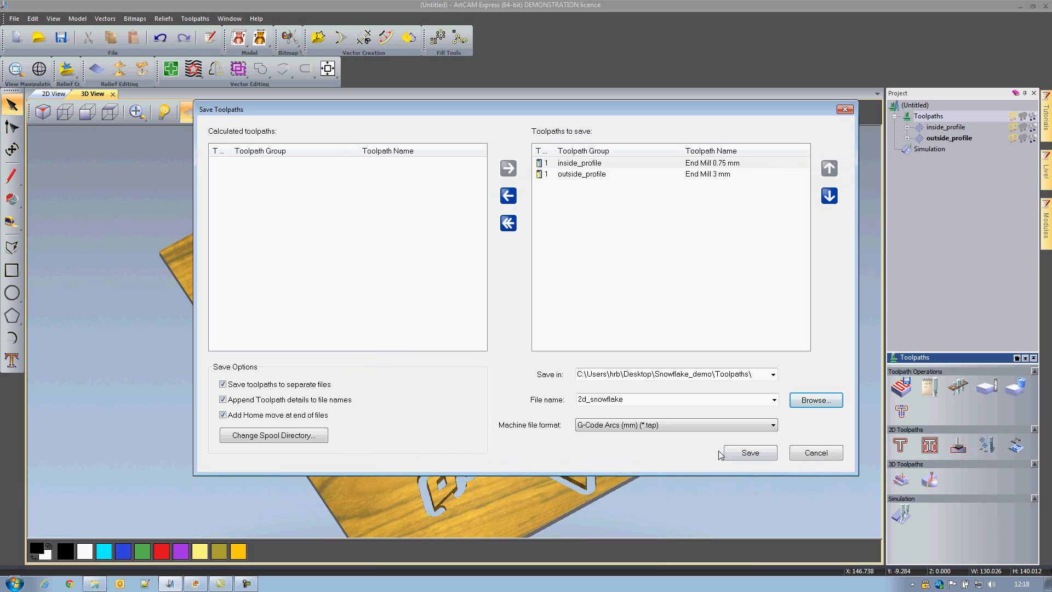
- Save both toolpaths in the G-Code Arcs (mm) (*.tap) machine file format
{"action": "left_click", "coordinate": [665, 425]}
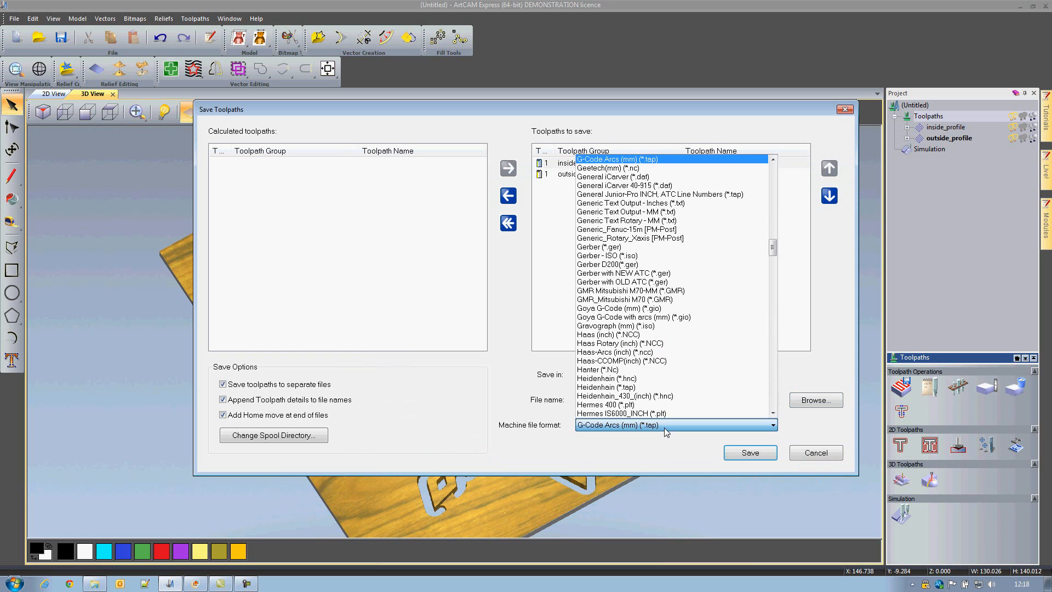
{"action": "left_click", "coordinate": [664, 427]}
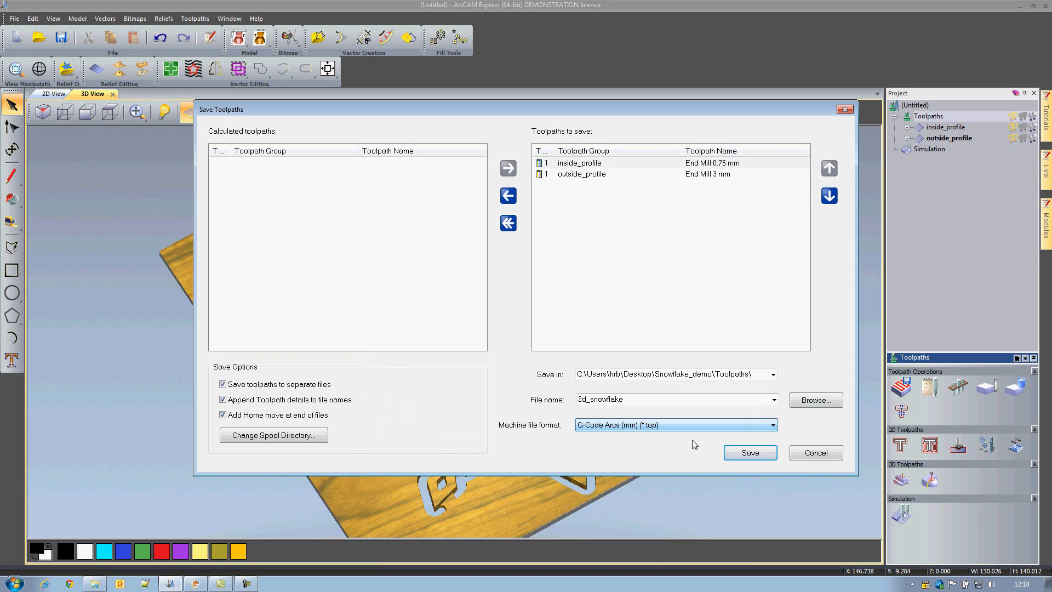
{"action": "left_click", "coordinate": [757, 453]}
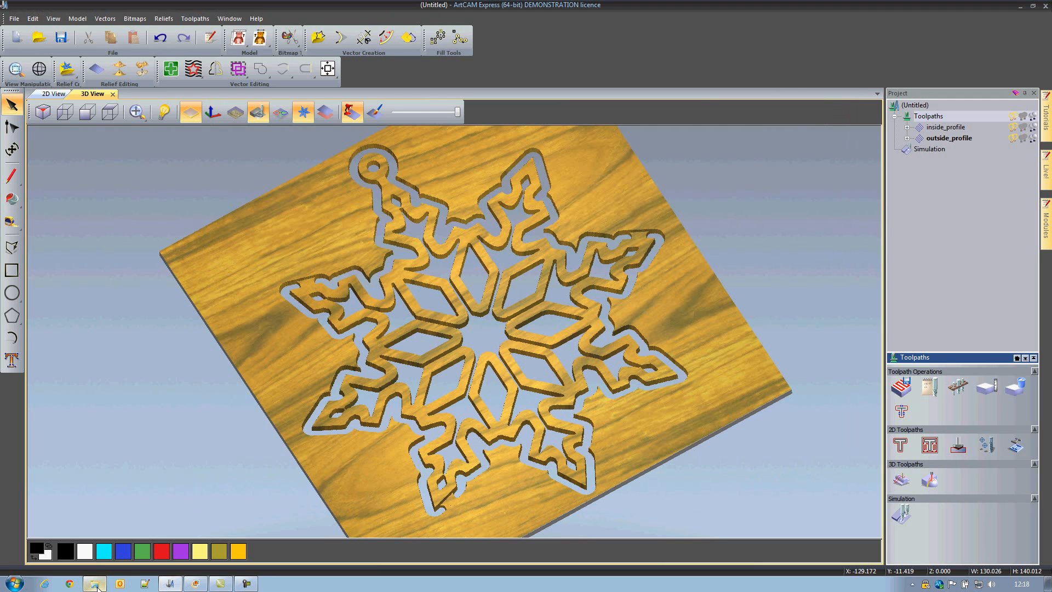
- Switch to Windows Explorer and check the saved toolpath files in the Toolpaths folder, then return to ArtCAM Express
{"action": "left_click", "coordinate": [95, 584]}
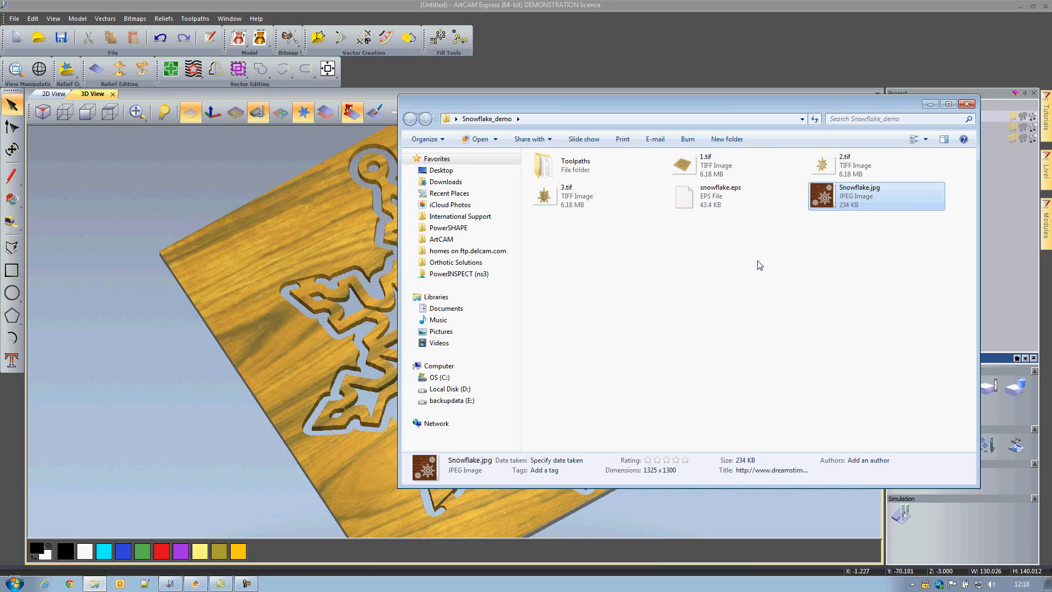
{"action": "double_click", "coordinate": [560, 172]}
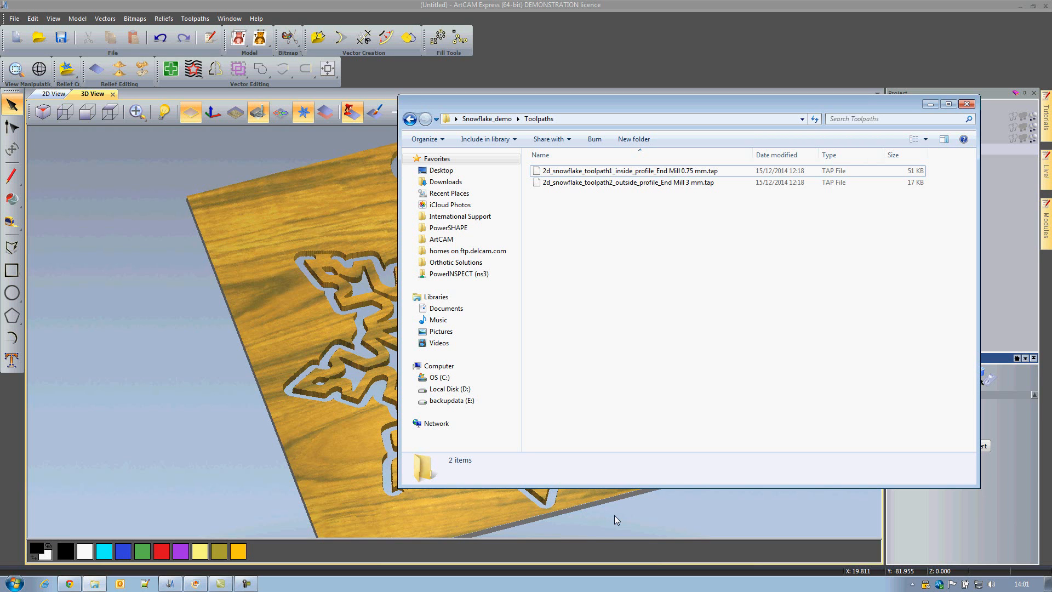
{"action": "left_click", "coordinate": [930, 104]}
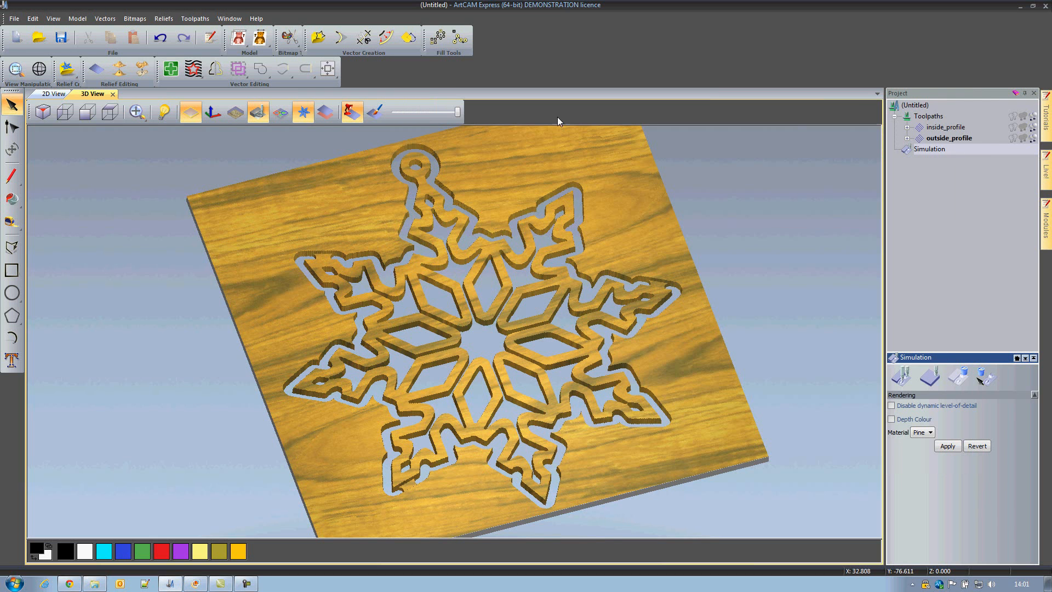
- Select all the snowflake vectors in the 2D view and export them as the EPS file snowflake2 in Snowflake_demo
{"action": "left_click", "coordinate": [52, 93]}
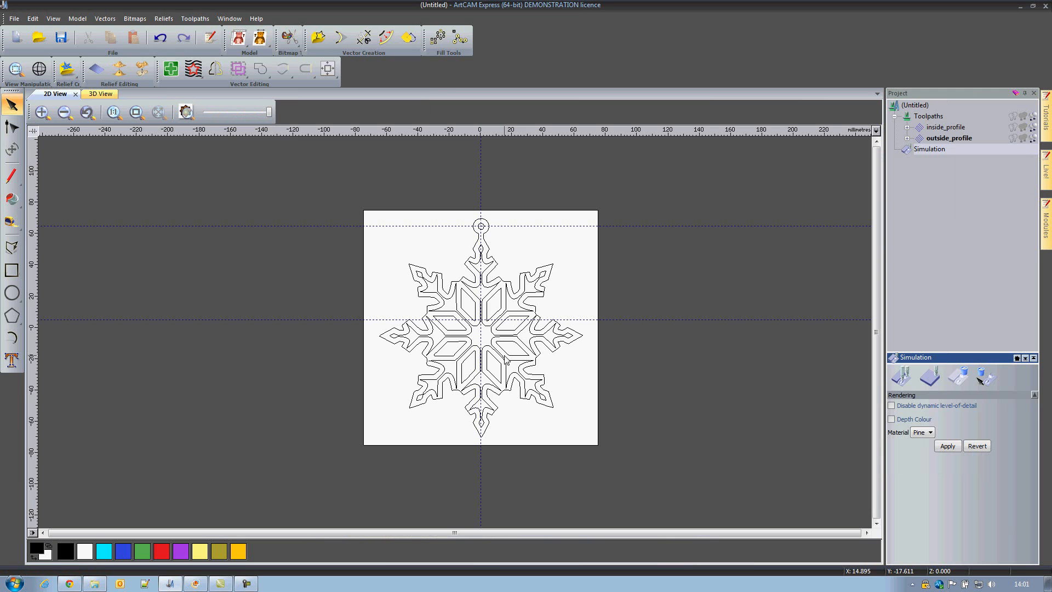
{"action": "left_click_drag", "start_coordinate": [282, 172], "coordinate": [663, 475]}
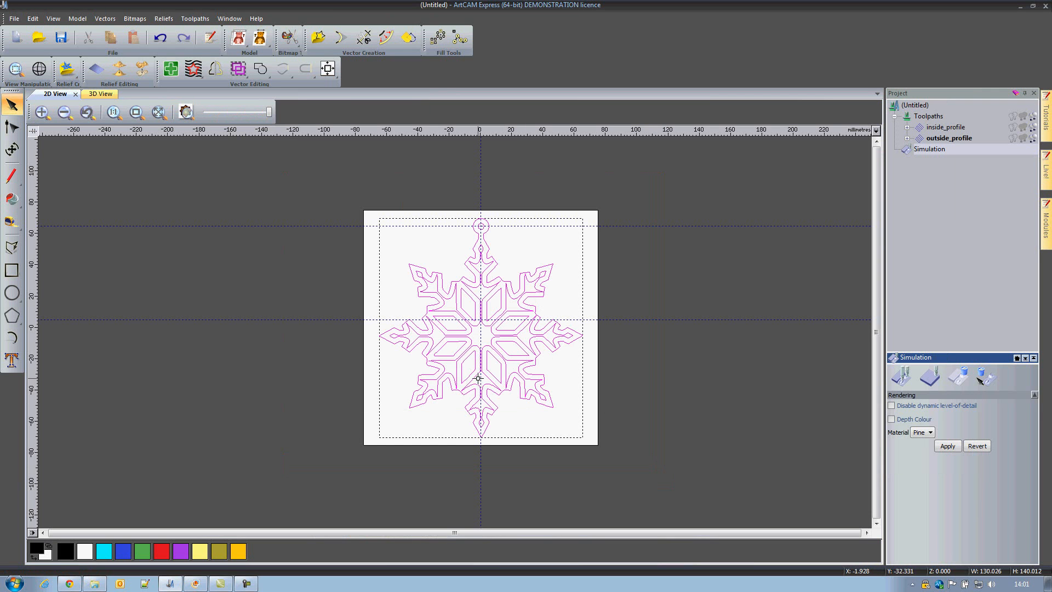
{"action": "left_click", "coordinate": [97, 21]}
{"action": "left_click", "coordinate": [112, 42]}
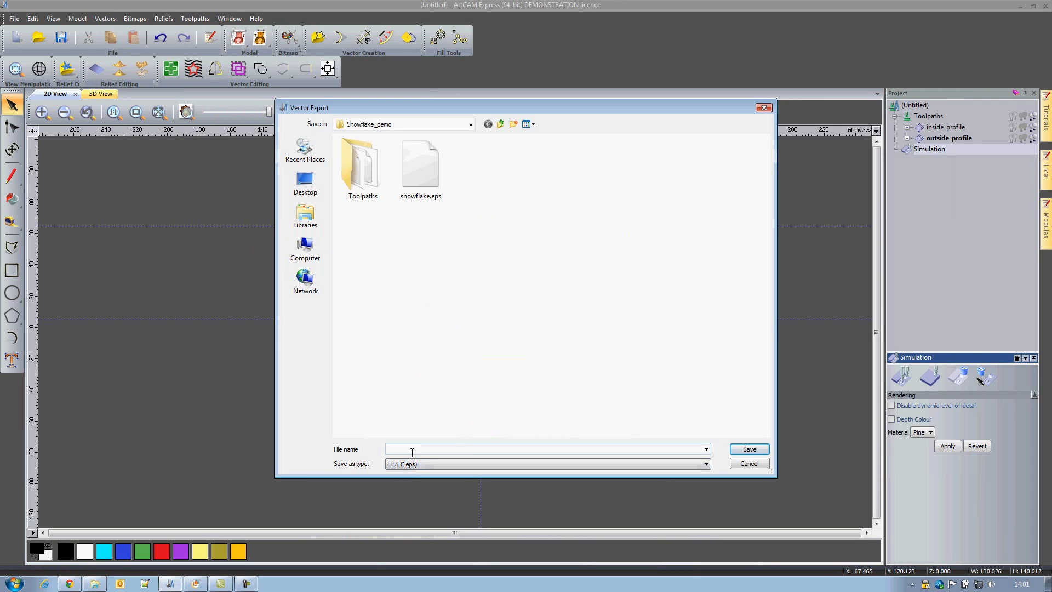
{"action": "type", "text": "snowflake2"}
{"action": "left_click", "coordinate": [748, 449]}
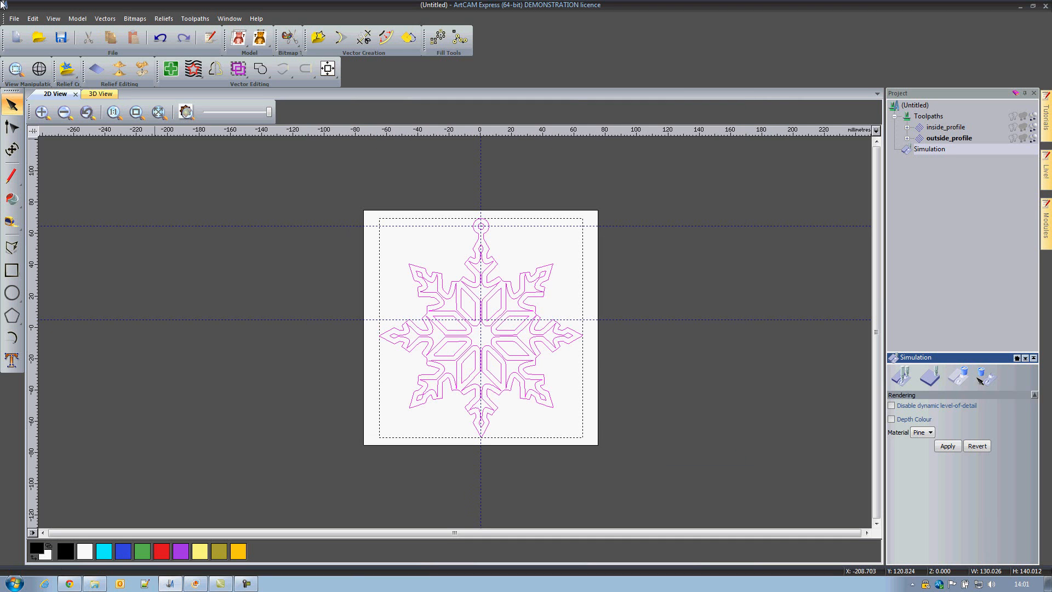
- Close the current snowflake model
{"action": "left_click", "coordinate": [13, 19]}
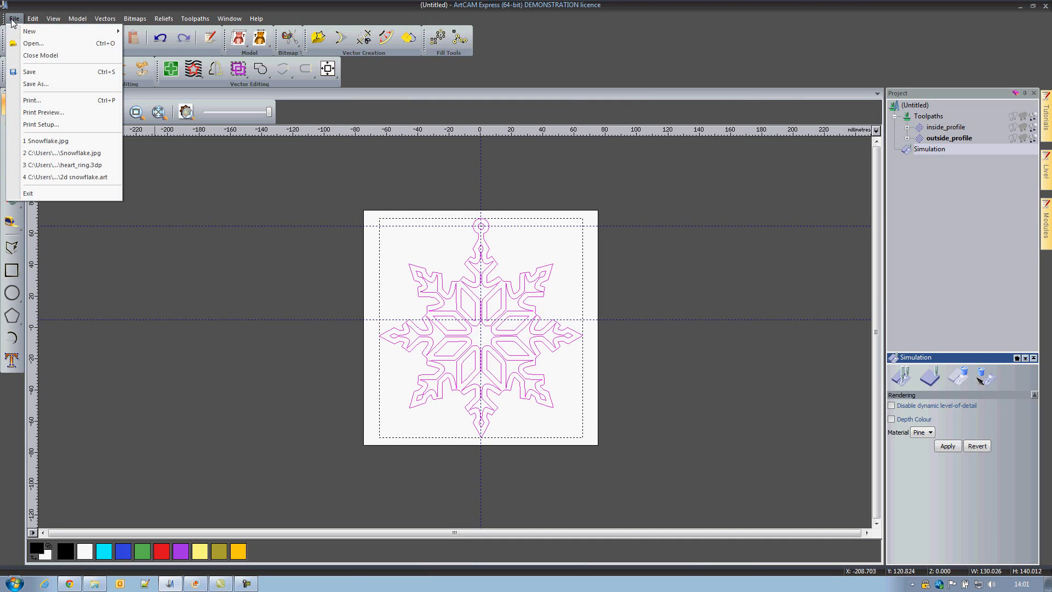
{"action": "left_click", "coordinate": [33, 57]}
{"action": "left_click", "coordinate": [551, 320]}
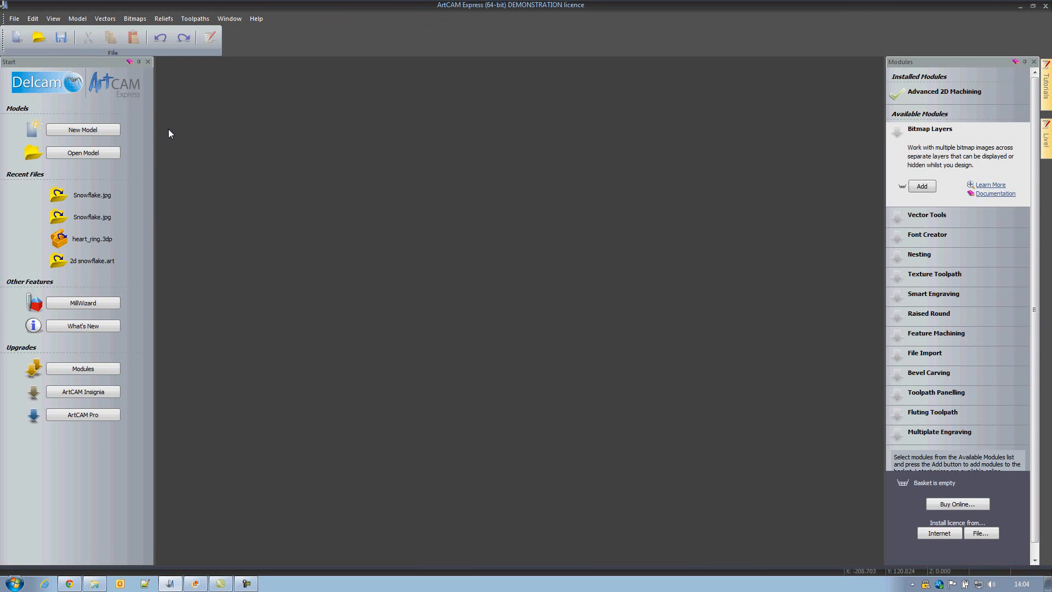
- Create a new model 300 mm wide and 150 mm high with the job origin at its lower-left corner
{"action": "left_click", "coordinate": [83, 130]}
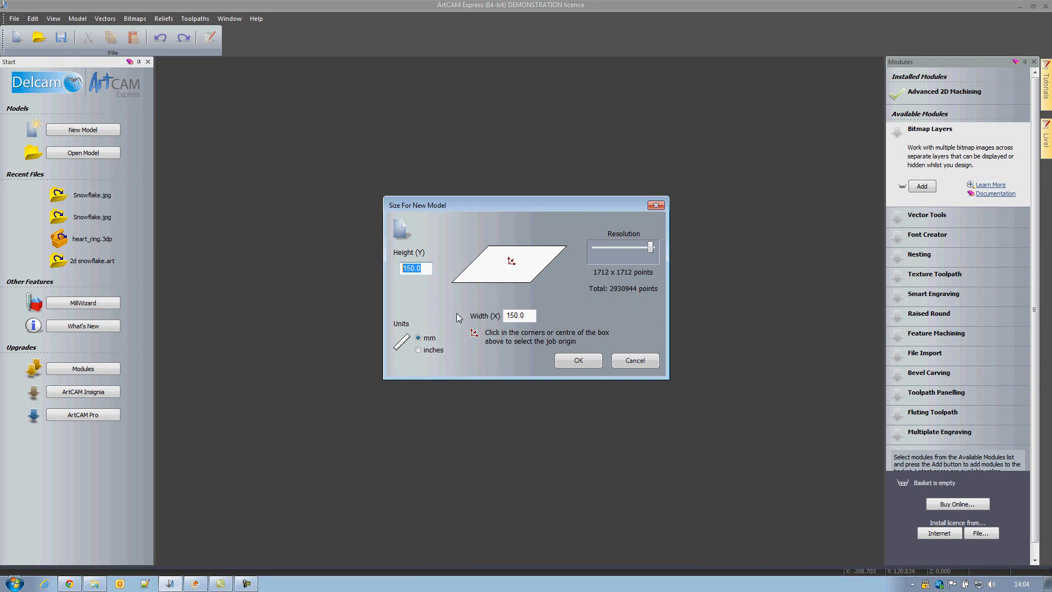
{"action": "key", "text": "Tab"}
{"action": "type", "text": "300"}
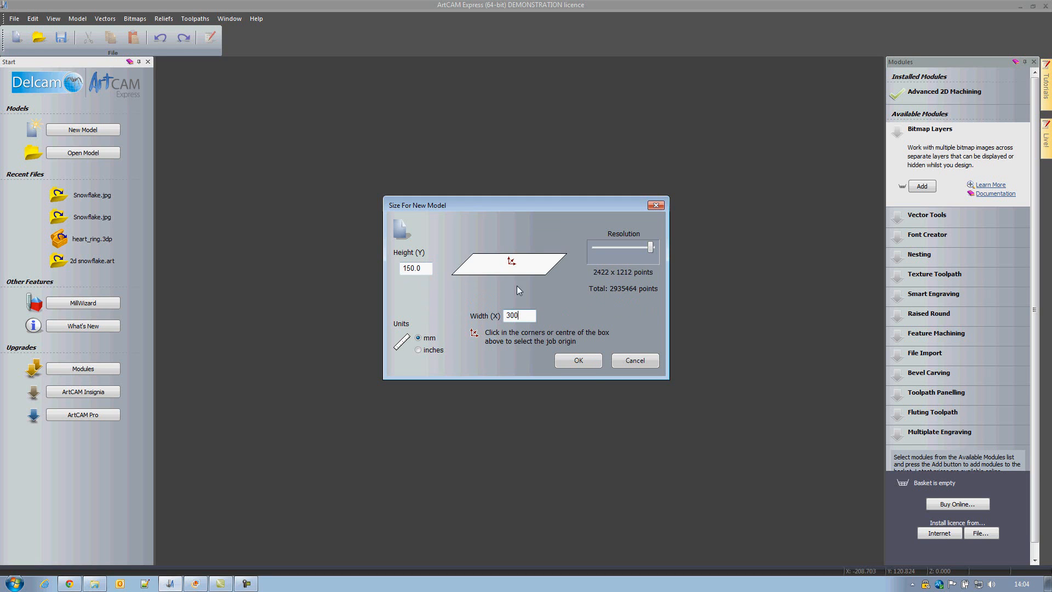
{"action": "left_click", "coordinate": [453, 274]}
{"action": "left_click", "coordinate": [575, 361]}
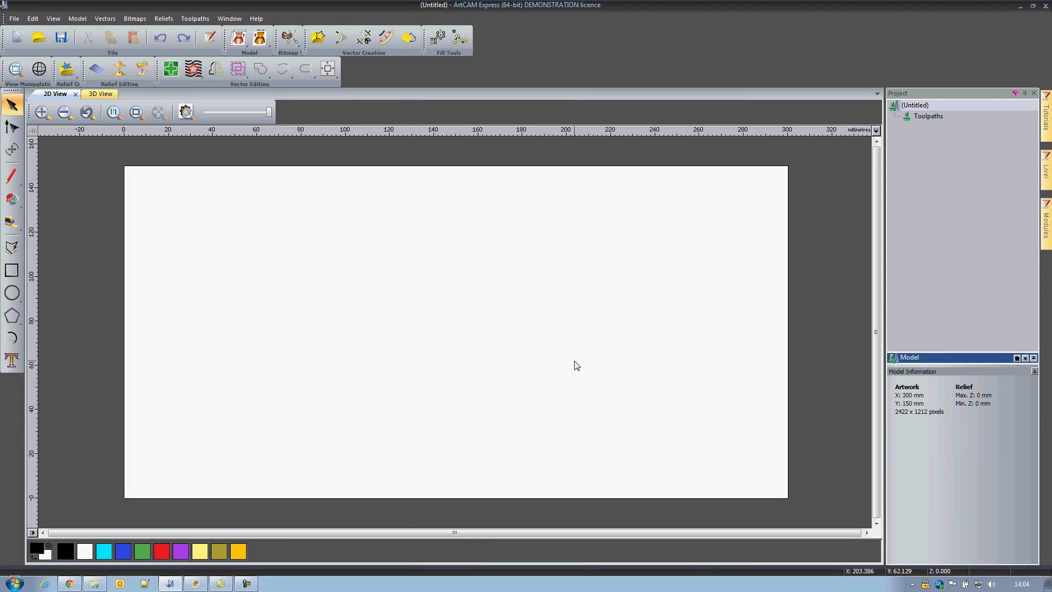
- Create a 150 mm square centred at X 75, Y 75 mm to cover the left half of the model
{"action": "left_click", "coordinate": [12, 270]}
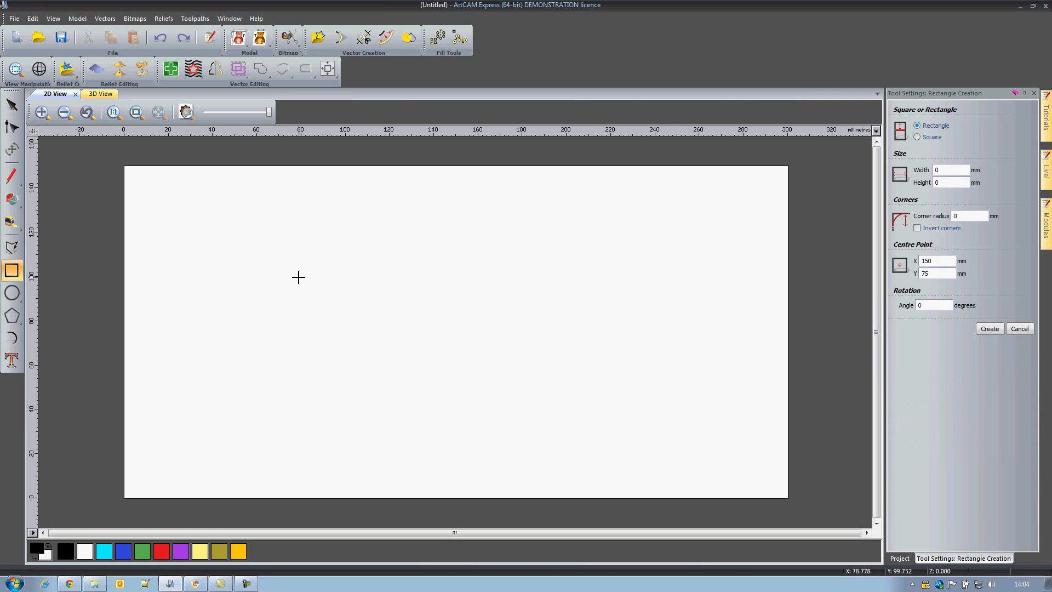
{"action": "left_click", "coordinate": [917, 138]}
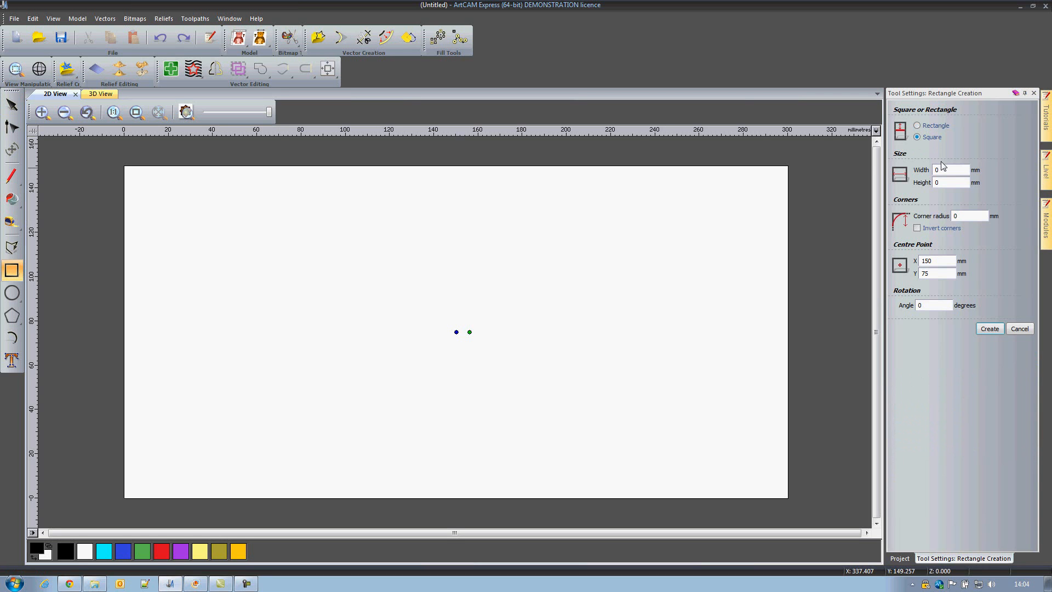
{"action": "type", "text": "150"}
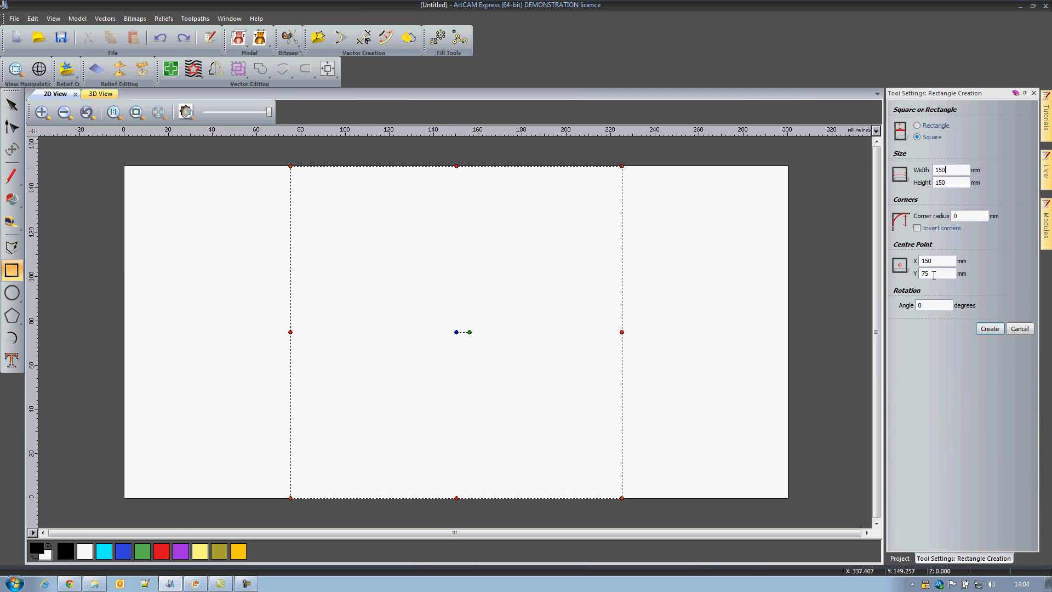
{"action": "double_click", "coordinate": [923, 261]}
{"action": "type", "text": "75"}
{"action": "left_click", "coordinate": [989, 328]}
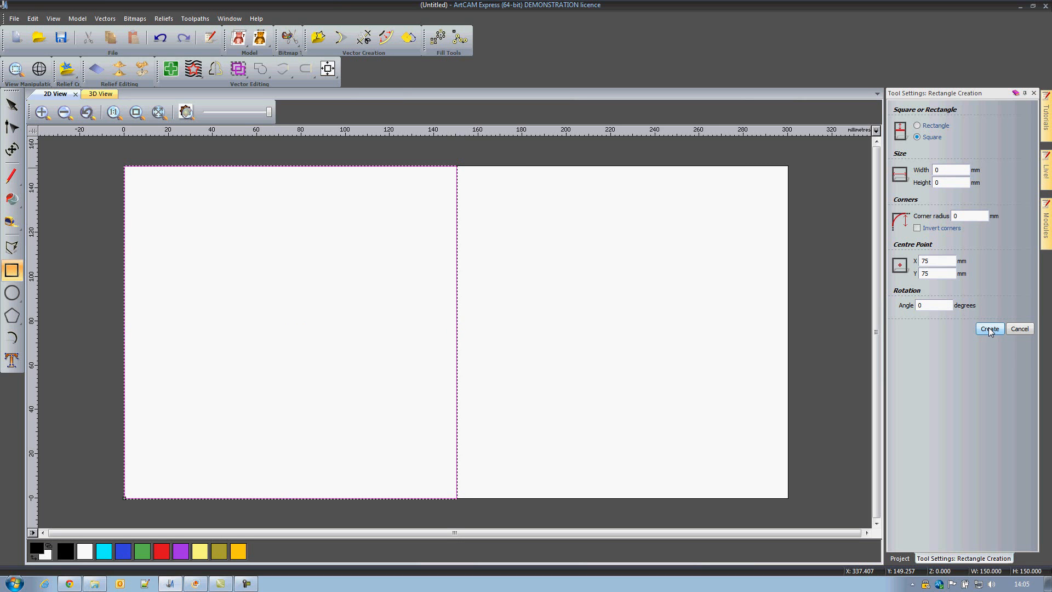
- Create a second 150 mm square centred at X 225, Y 75 mm and finish rectangle creation
{"action": "double_click", "coordinate": [947, 170]}
{"action": "key", "text": "BackSpace"}
{"action": "type", "text": "150"}
{"action": "double_click", "coordinate": [942, 261]}
{"action": "type", "text": "225"}
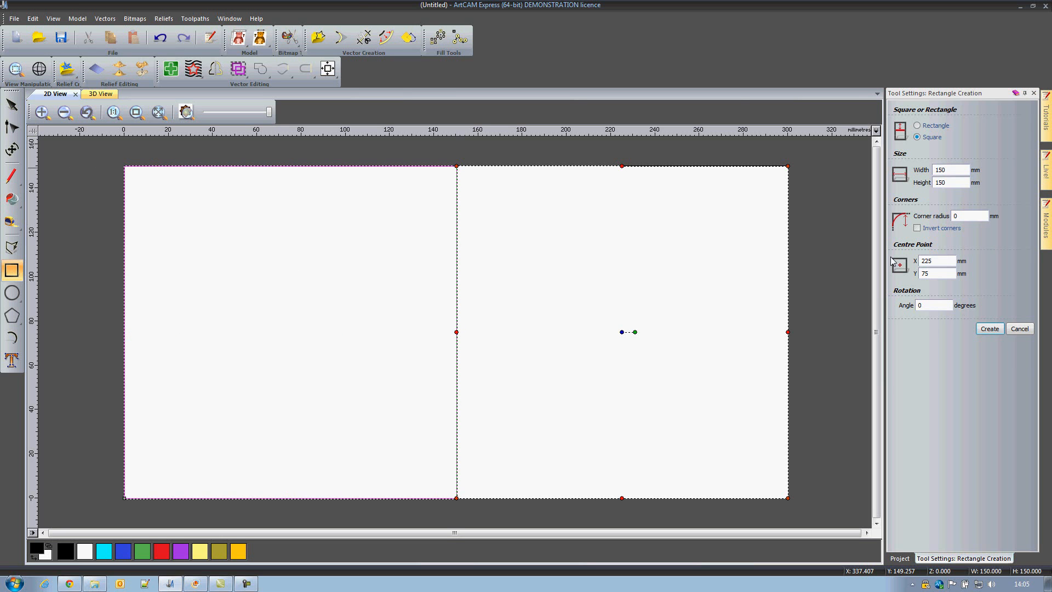
{"action": "left_click", "coordinate": [989, 328]}
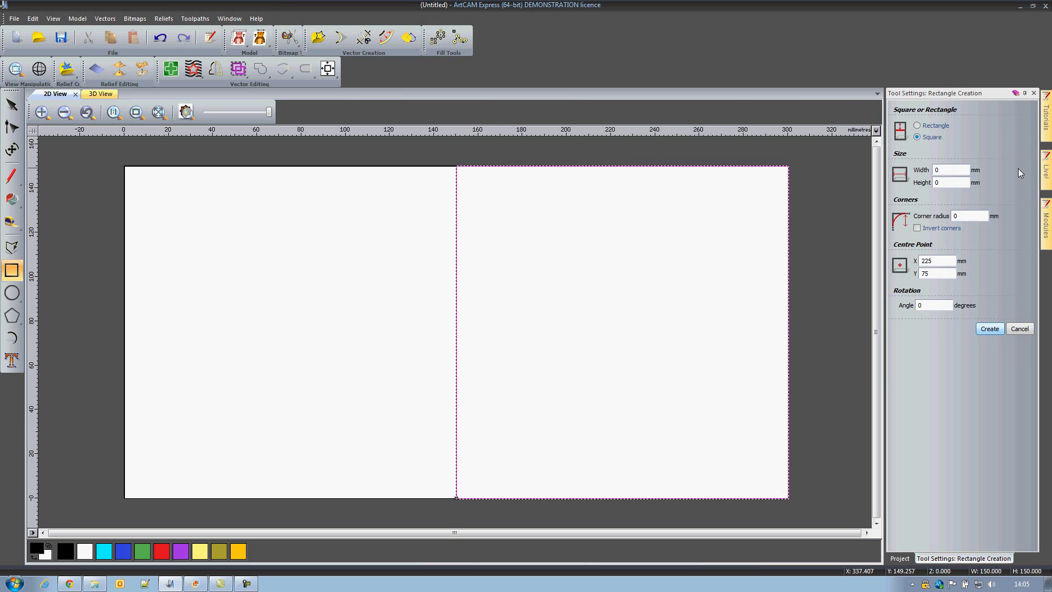
{"action": "left_click", "coordinate": [1033, 93]}
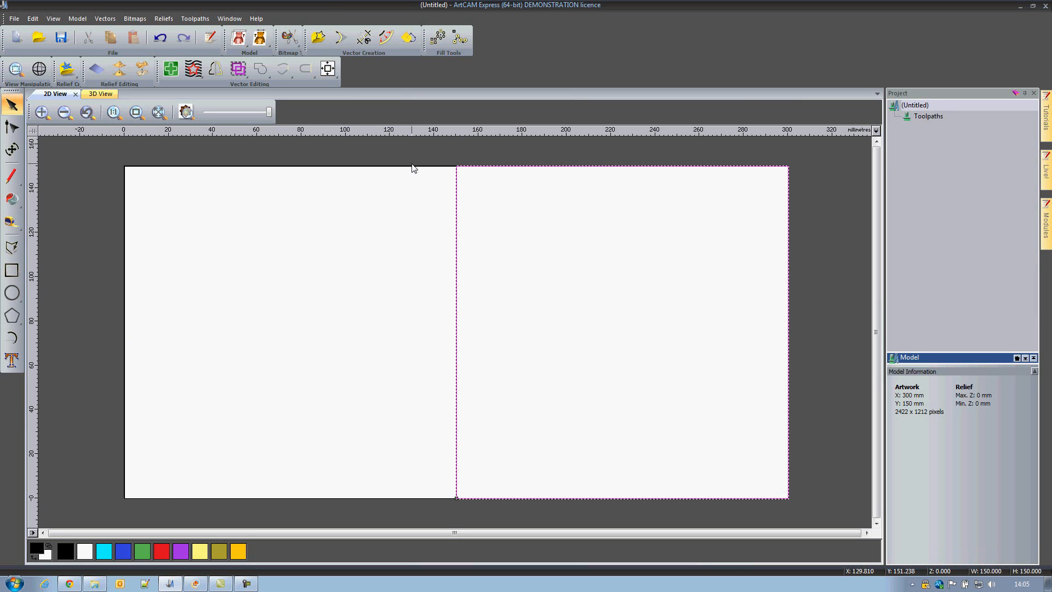
{"action": "key", "text": "Delete"}
- Import the vectors from snowflake.eps in the Snowflake_demo folder
{"action": "left_click", "coordinate": [105, 18]}
{"action": "left_click", "coordinate": [117, 30]}
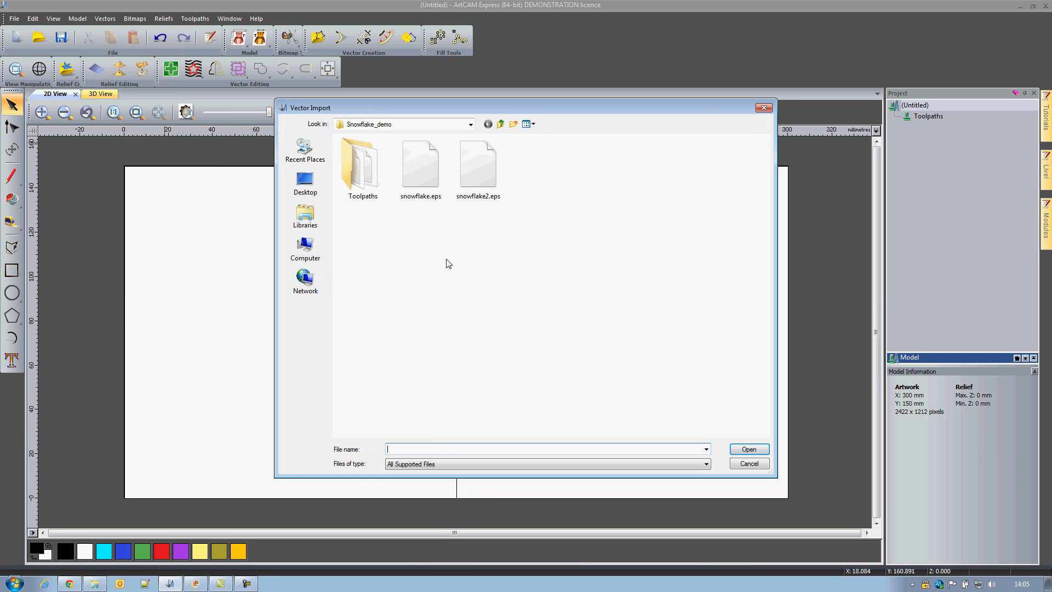
{"action": "left_click", "coordinate": [427, 173]}
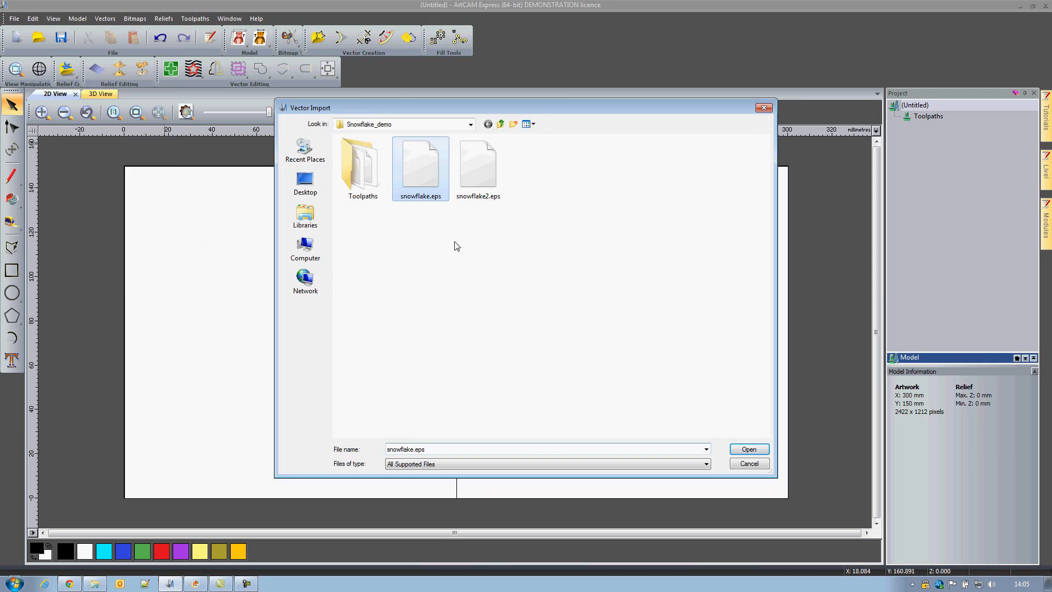
{"action": "left_click", "coordinate": [751, 449]}
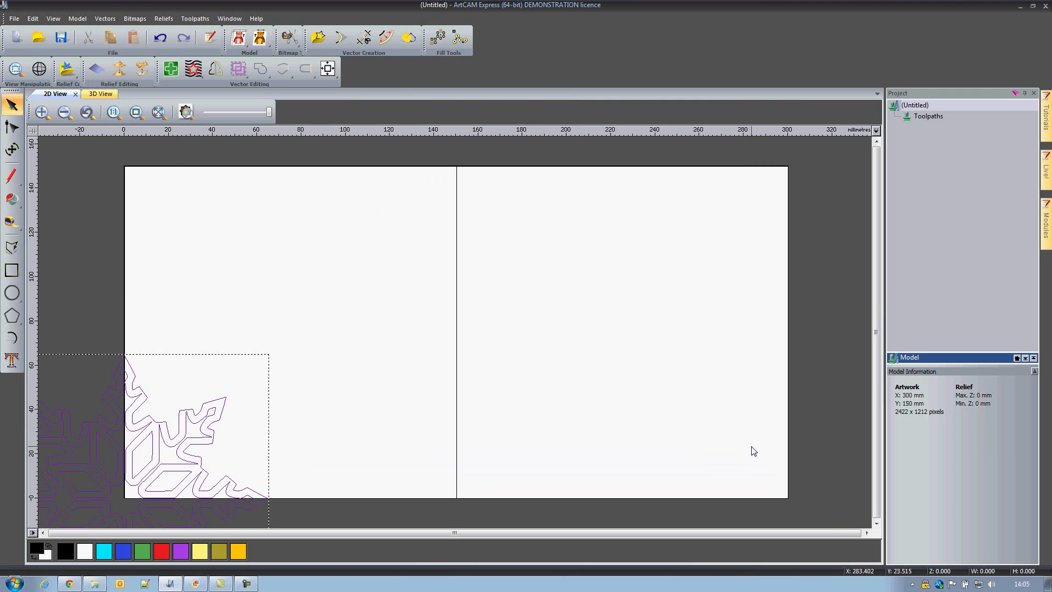
- Align the imported snowflake vectors with the 150 mm square on the left half of the model
{"action": "left_click", "coordinate": [125, 228], "text": "shift"}
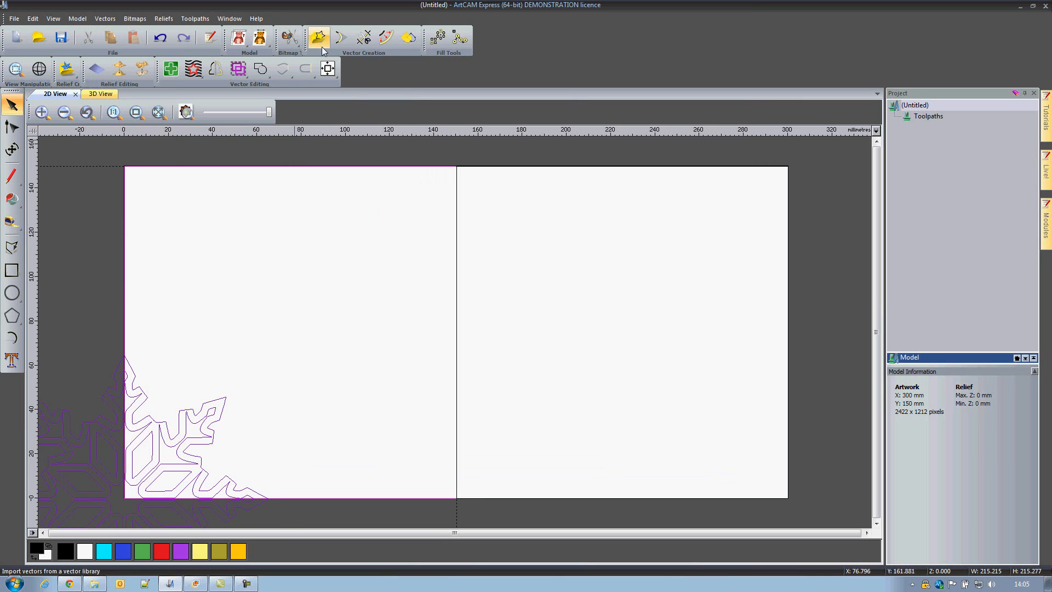
{"action": "left_click", "coordinate": [327, 68]}
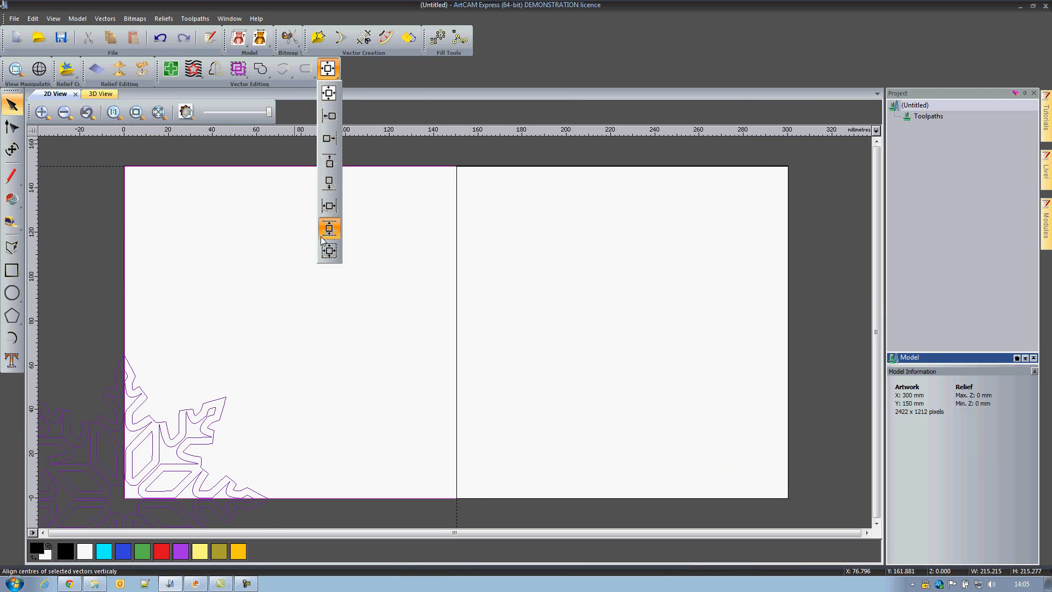
- Centre the selected snowflake both horizontally and vertically within the artwork's left square, leaving nothing selected
{"action": "left_click", "coordinate": [328, 252]}
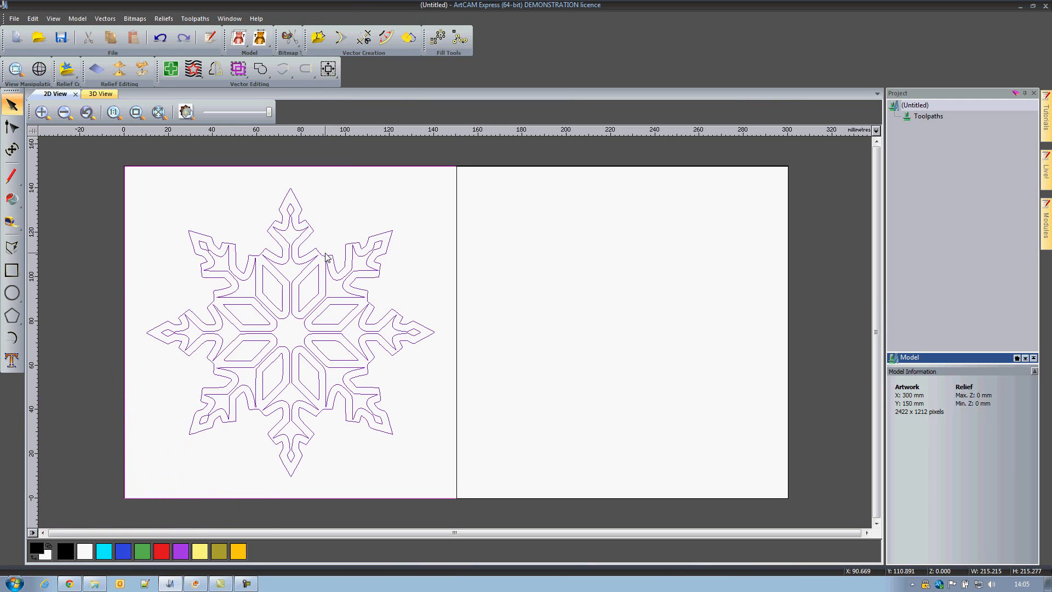
{"action": "left_click", "coordinate": [621, 275]}
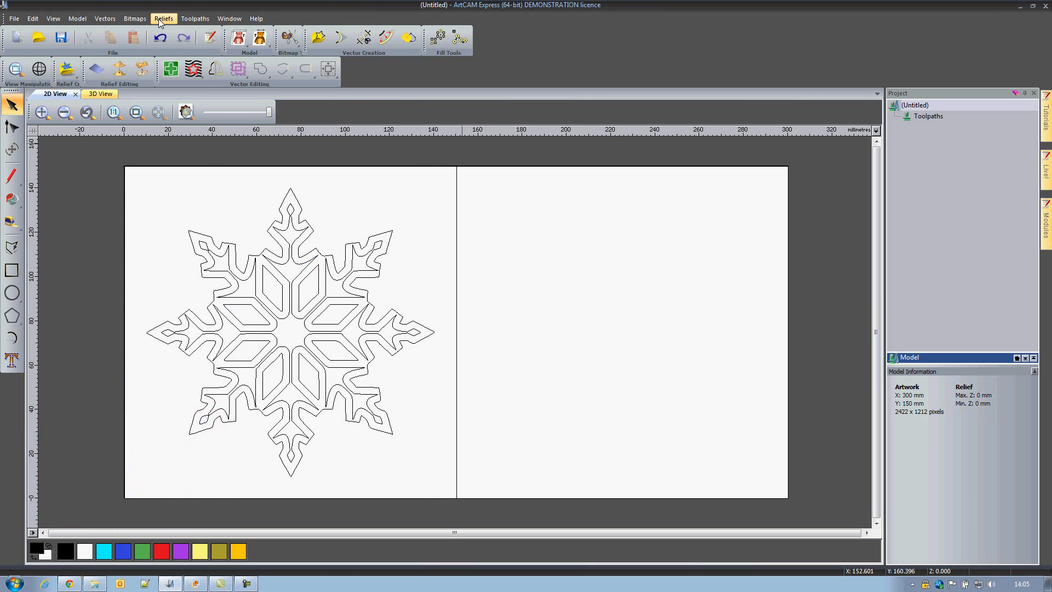
- Import the vectors from snowflake2.eps and centre the hanging snowflake within the artwork's right square
{"action": "left_click", "coordinate": [104, 18]}
{"action": "left_click", "coordinate": [116, 33]}
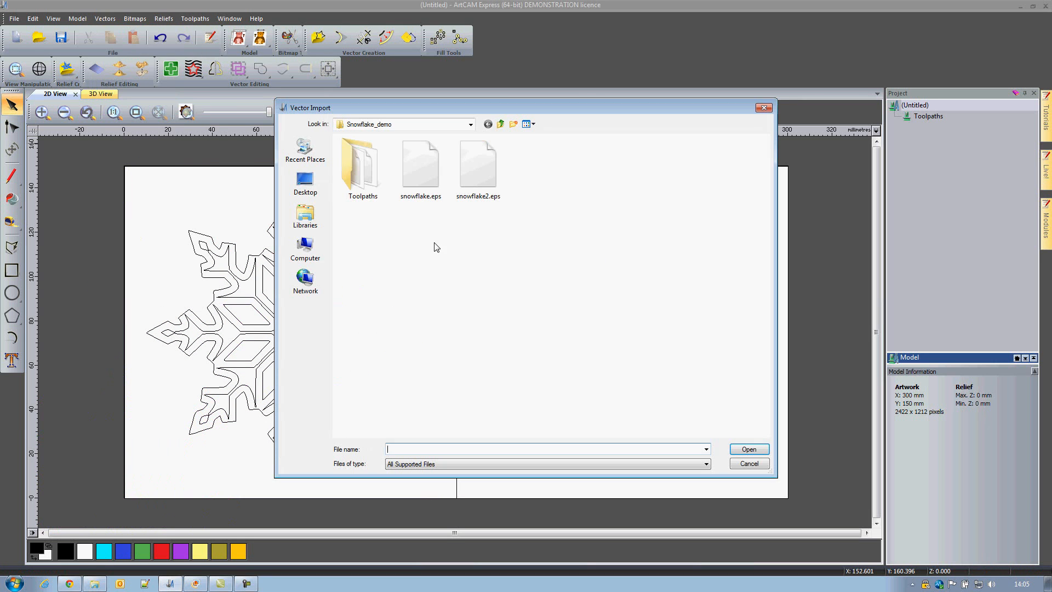
{"action": "left_click", "coordinate": [477, 167]}
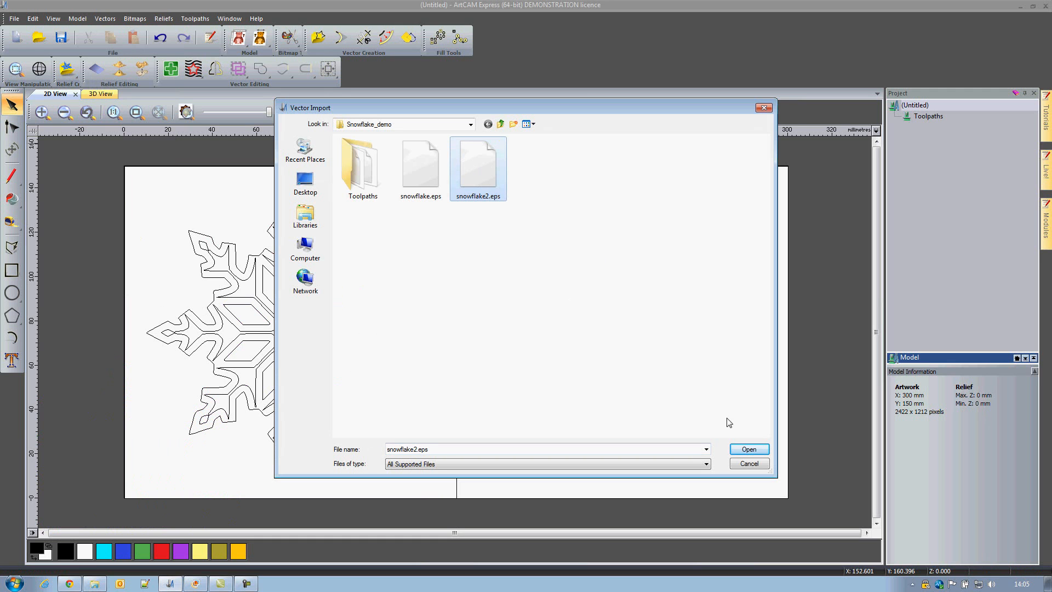
{"action": "left_click", "coordinate": [747, 451]}
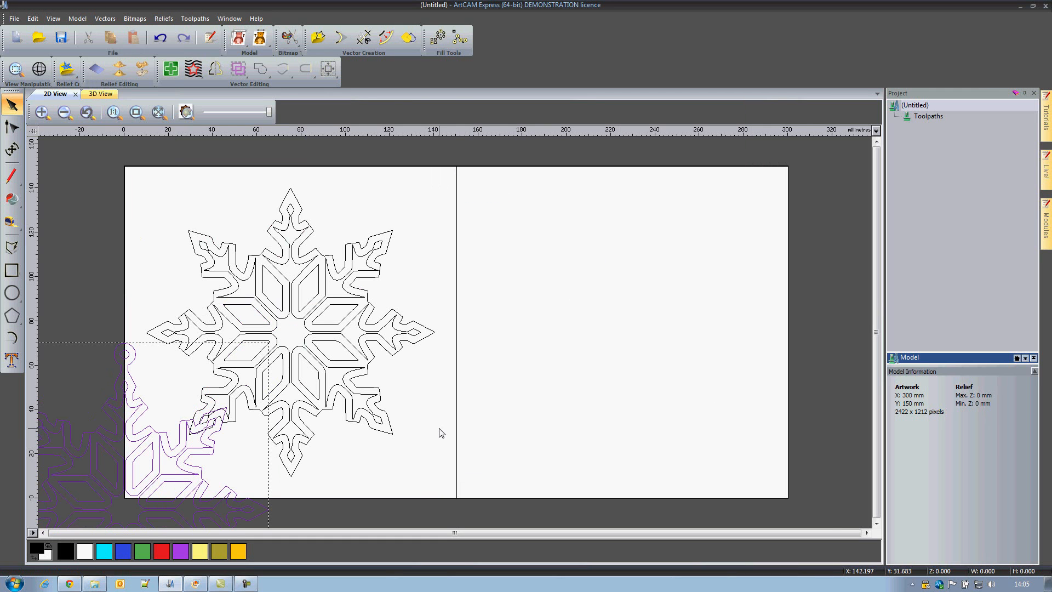
{"action": "left_click", "coordinate": [465, 166], "text": "shift"}
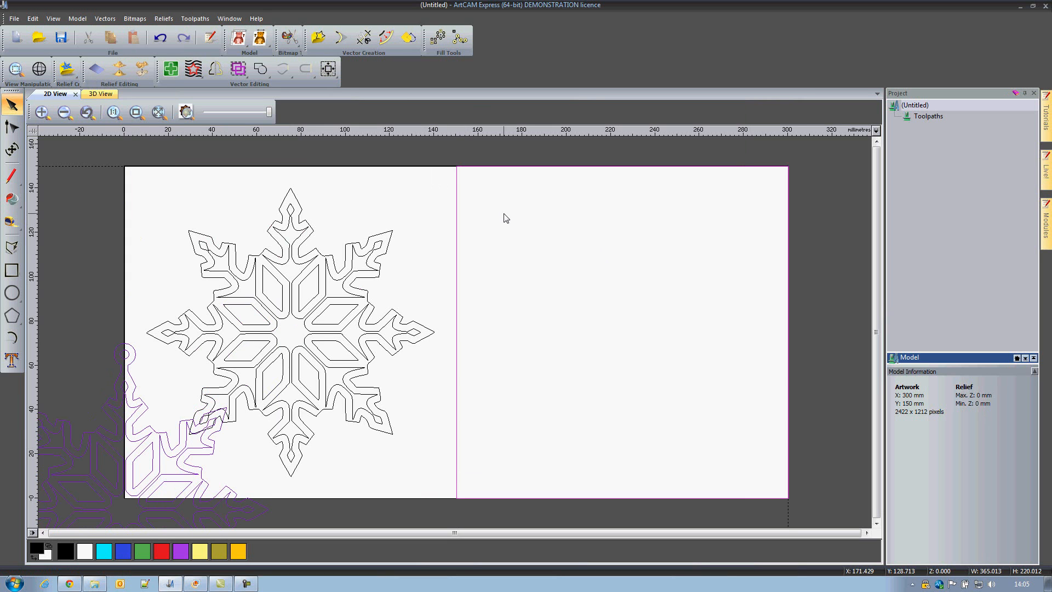
{"action": "left_click", "coordinate": [328, 69]}
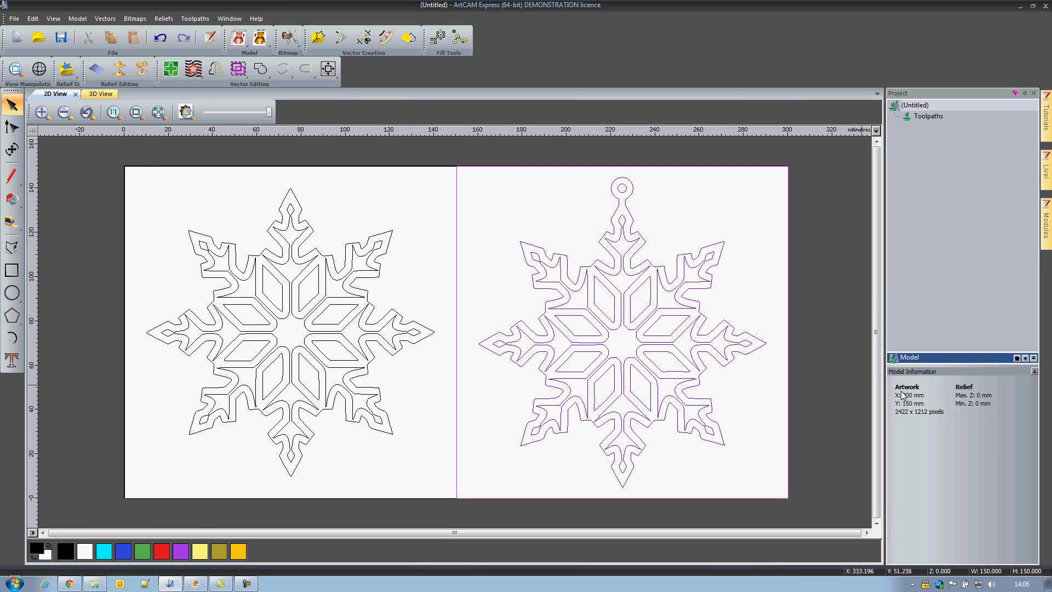
- Move the left snowflake by 0 mm in X and -5 mm in Y
{"action": "left_click", "coordinate": [367, 374]}
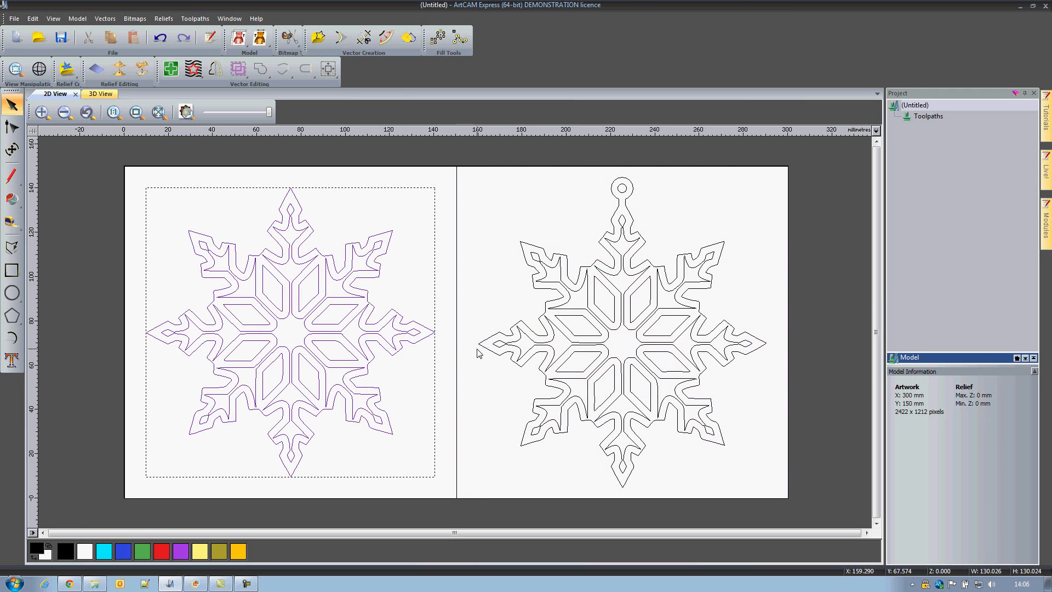
{"action": "left_click", "coordinate": [12, 149]}
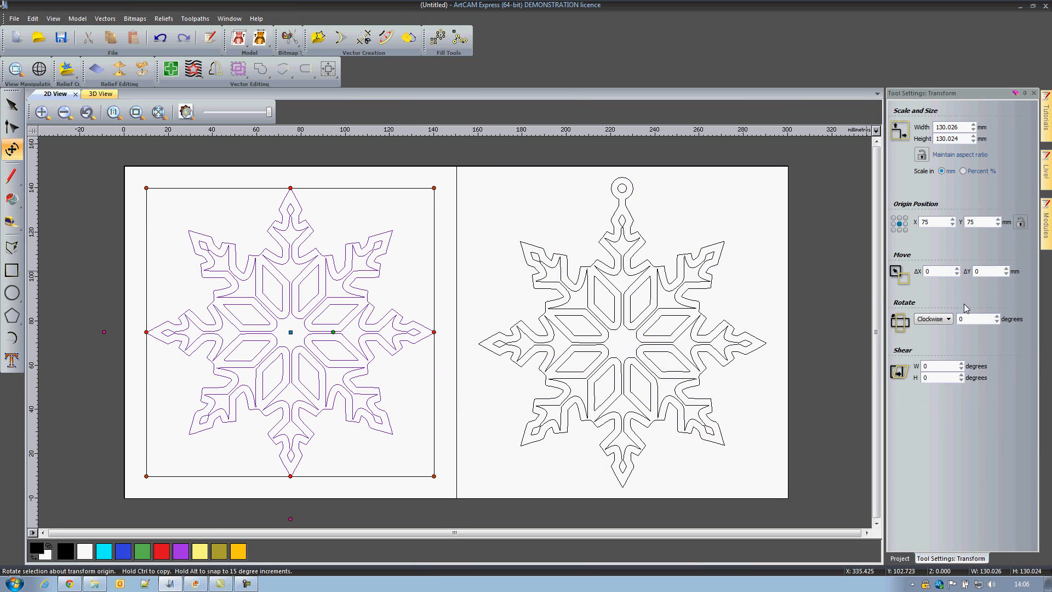
{"action": "left_click", "coordinate": [939, 271]}
{"action": "key", "text": "Tab"}
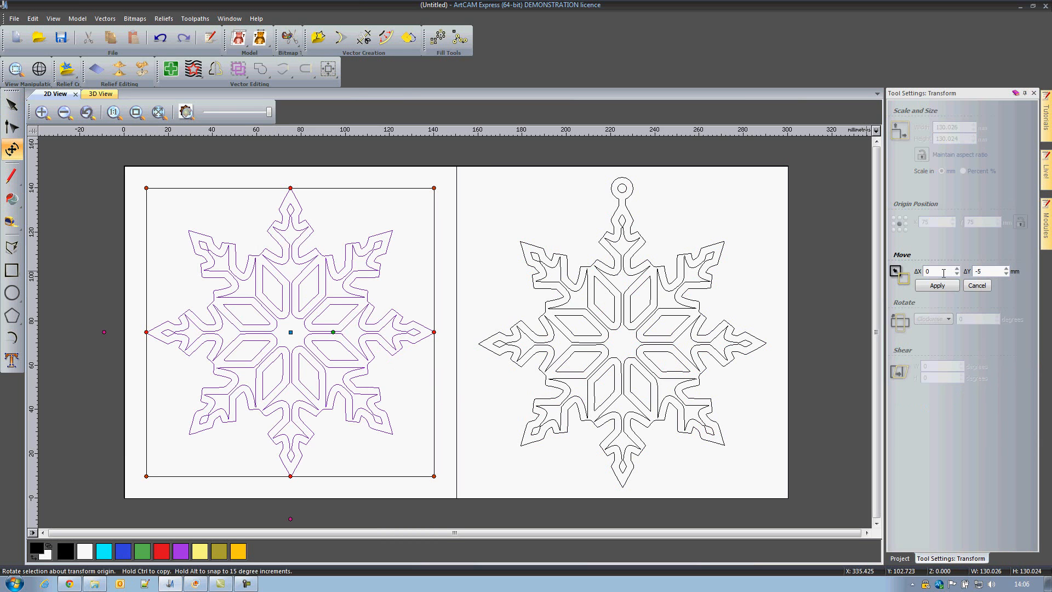
{"action": "left_click", "coordinate": [932, 287]}
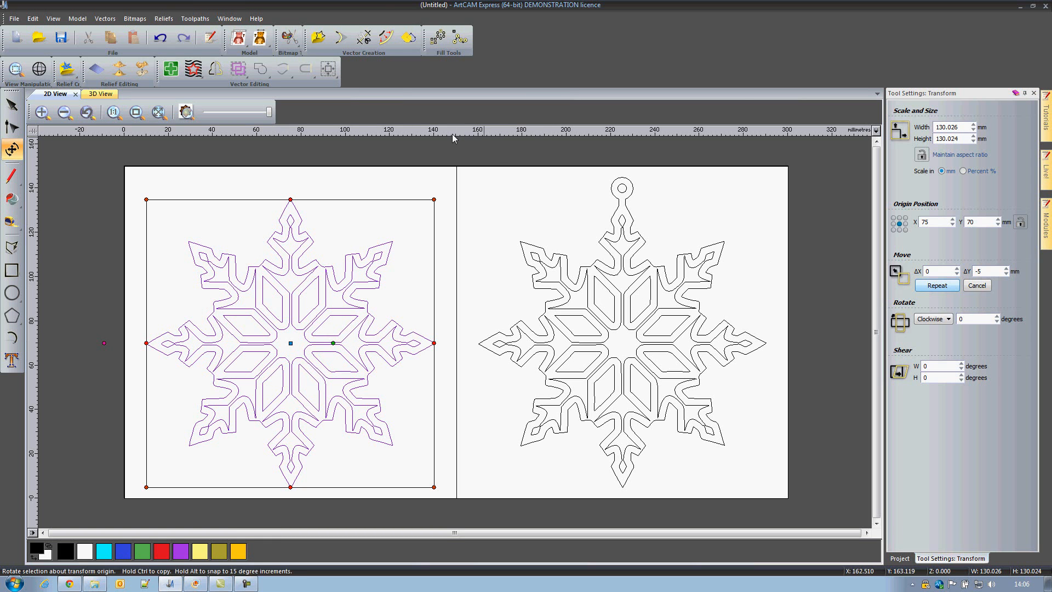
- Add a horizontal guideline across both snowflakes, set its position to 70 mm and lock it
{"action": "left_click_drag", "start_coordinate": [460, 133], "coordinate": [477, 318]}
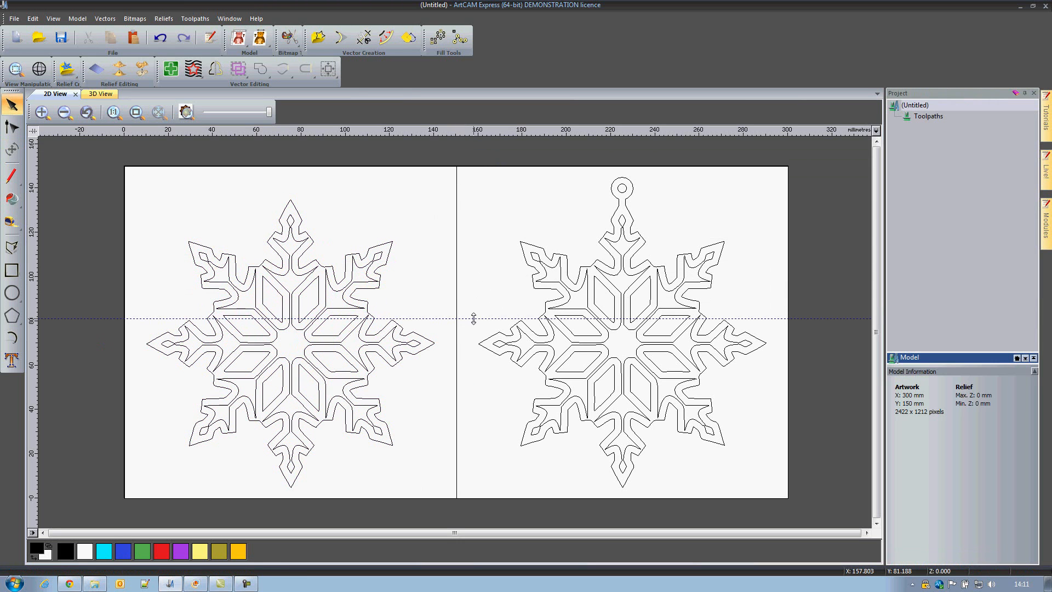
{"action": "right_click", "coordinate": [475, 319]}
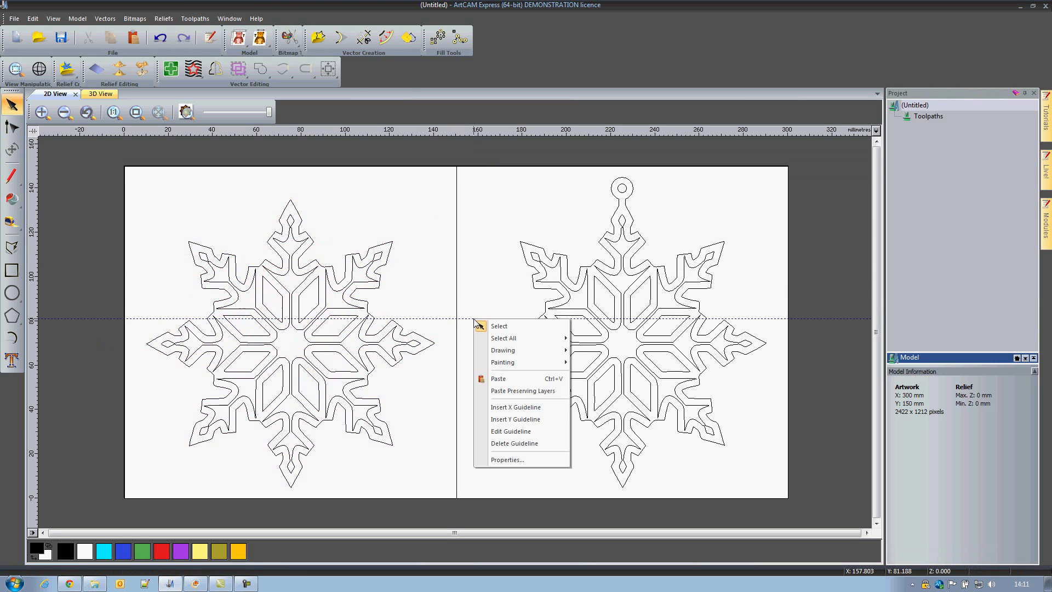
{"action": "left_click", "coordinate": [511, 431]}
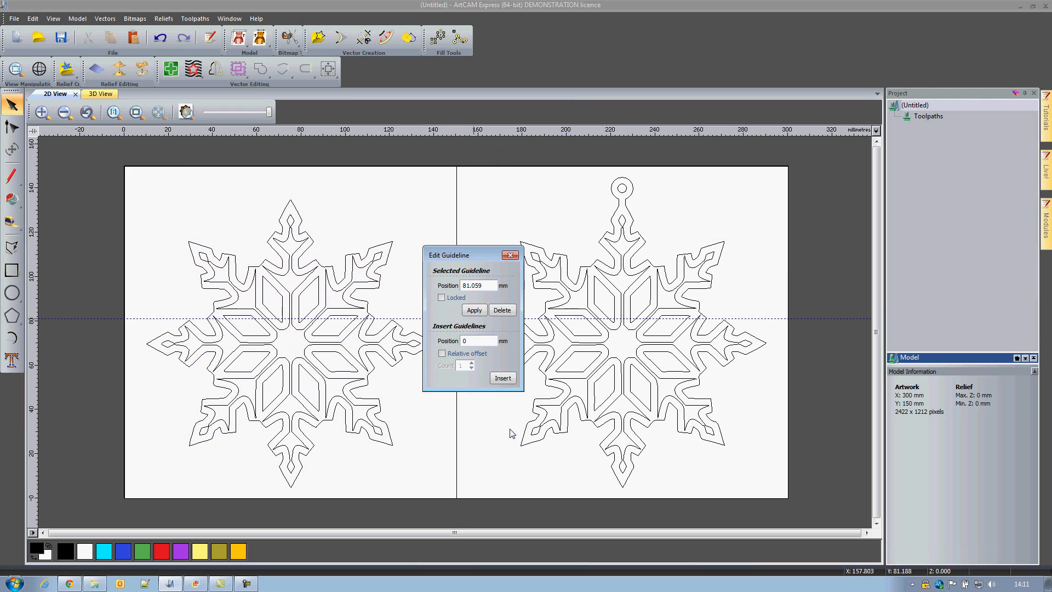
{"action": "left_click_drag", "start_coordinate": [487, 288], "coordinate": [419, 291]}
{"action": "type", "text": "70"}
{"action": "left_click", "coordinate": [442, 297]}
{"action": "left_click", "coordinate": [474, 310]}
{"action": "left_click", "coordinate": [510, 255]}
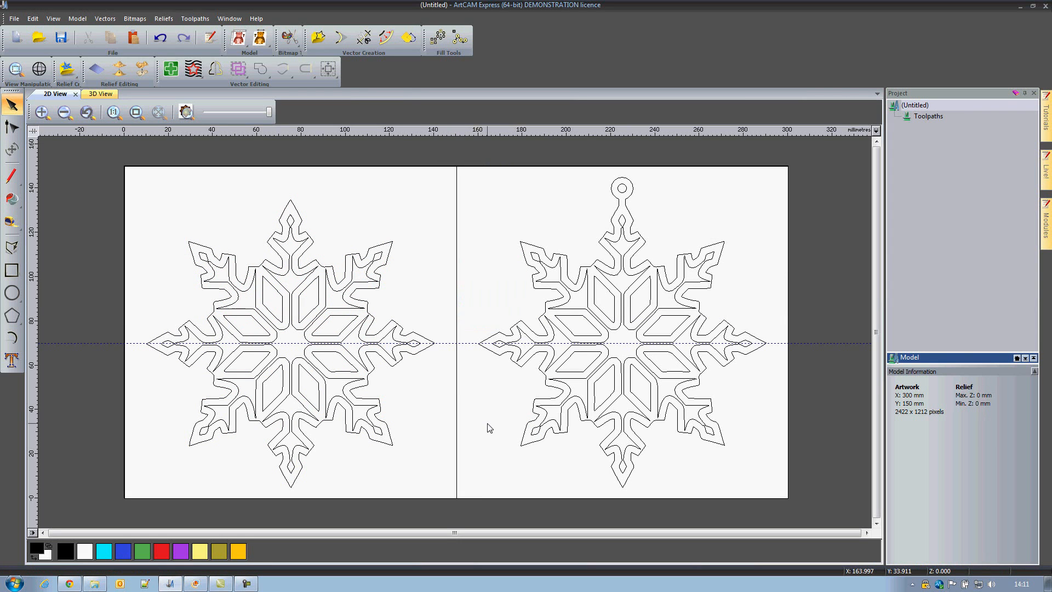
- Add a vertical guideline through the left snowflake's centre and set its position to 75 mm
{"action": "left_click_drag", "start_coordinate": [32, 282], "coordinate": [293, 295]}
{"action": "right_click", "coordinate": [293, 294]}
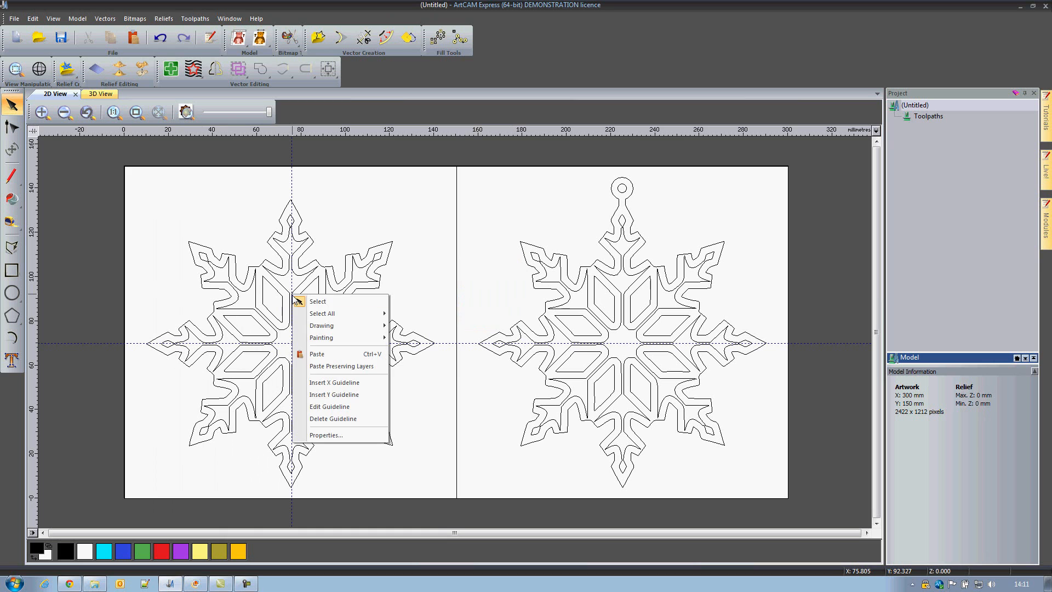
{"action": "left_click", "coordinate": [339, 408]}
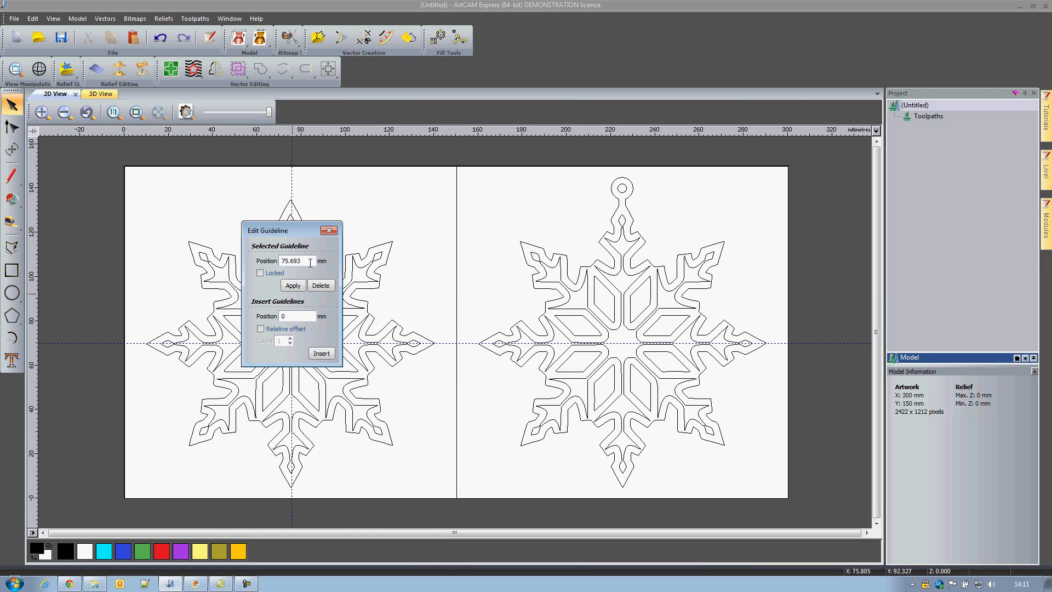
{"action": "type", "text": "75"}
{"action": "left_click", "coordinate": [298, 287]}
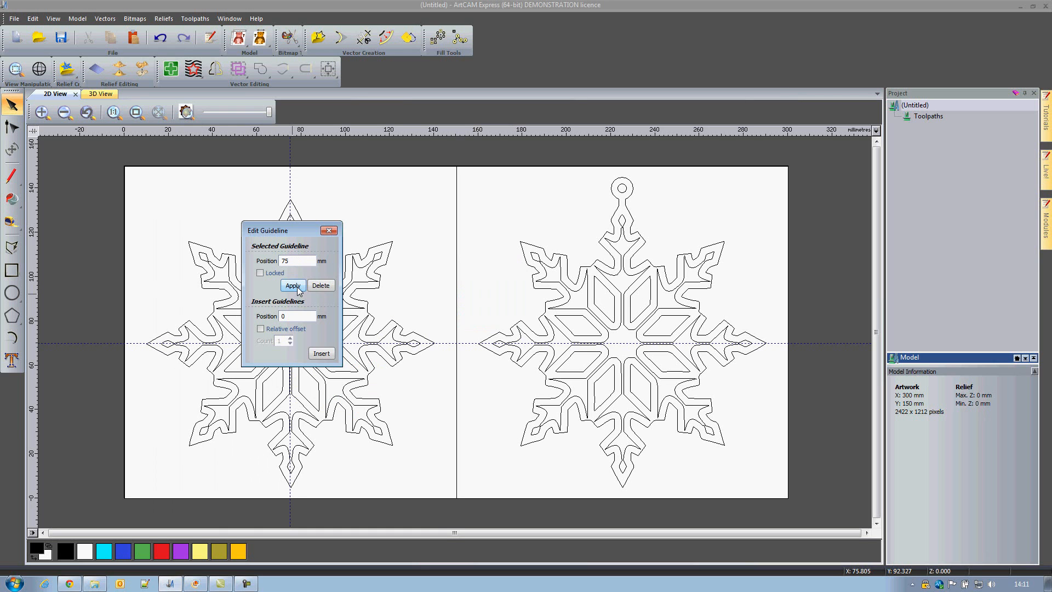
{"action": "left_click", "coordinate": [330, 230]}
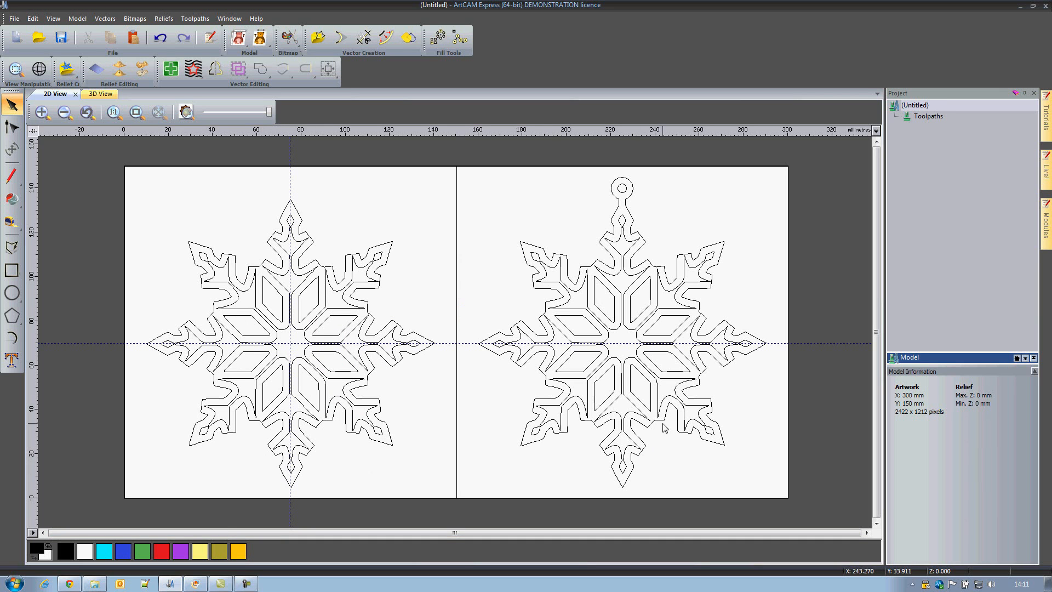
- Draw a vertical polyline about 65 mm long on the 75 mm guideline, from near the left snowflake's centre to just below its lowest tip
{"action": "scroll", "coordinate": [231, 493], "scroll_direction": "up", "scroll_amount": 2}
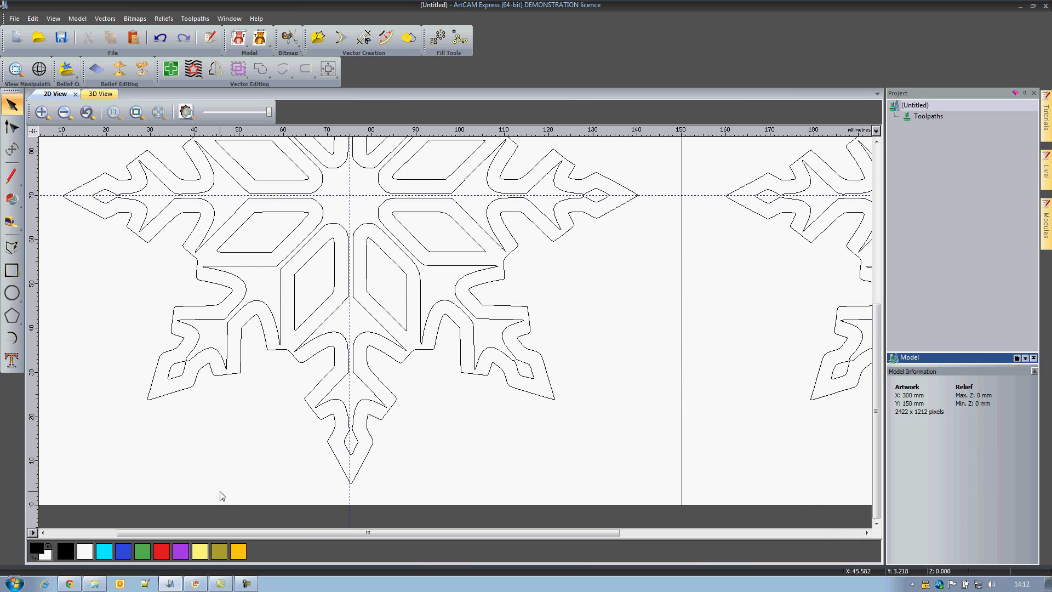
{"action": "left_click", "coordinate": [11, 247]}
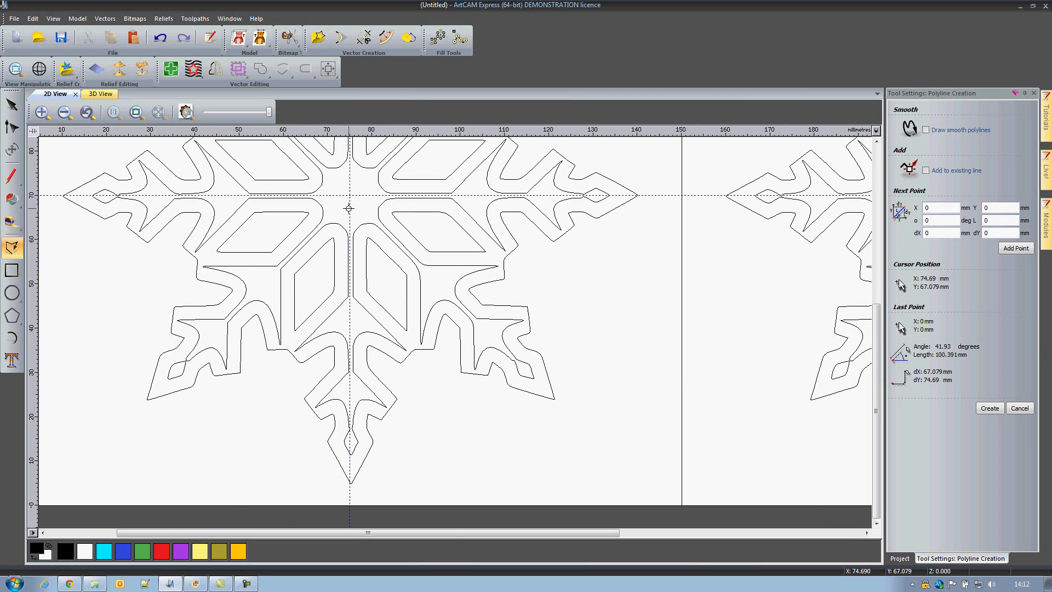
{"action": "scroll", "coordinate": [348, 208], "scroll_direction": "down", "scroll_amount": 5}
{"action": "scroll", "coordinate": [590, 216], "scroll_direction": "up", "scroll_amount": 6}
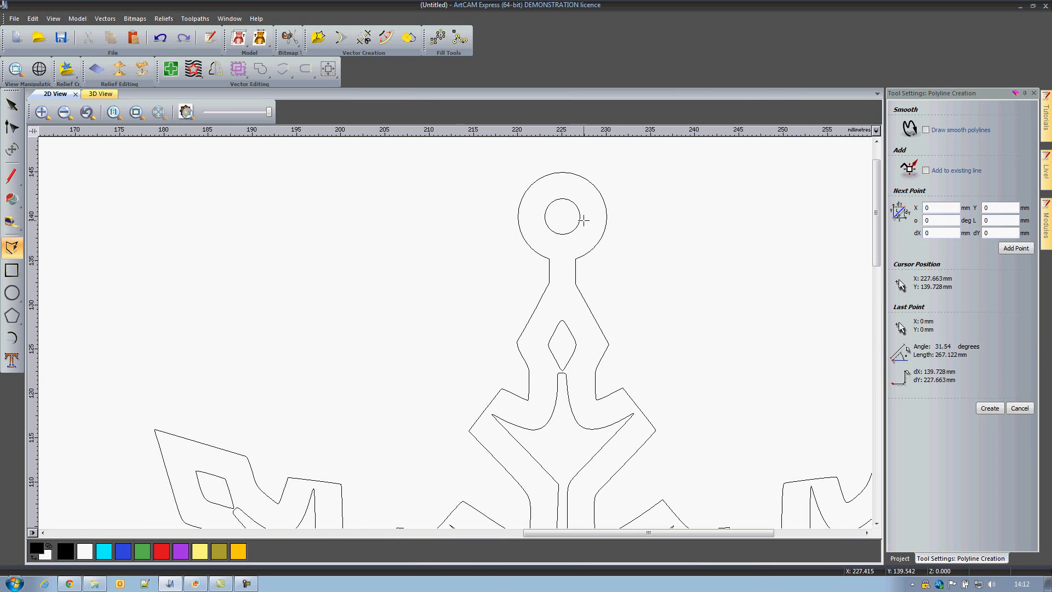
{"action": "scroll", "coordinate": [93, 511], "scroll_direction": "down", "scroll_amount": 4}
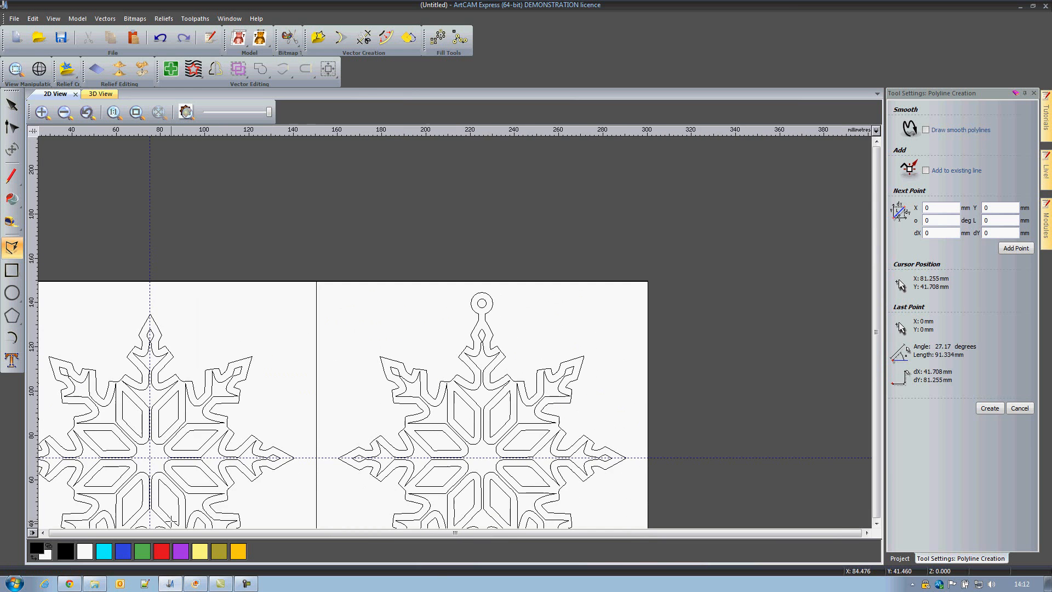
{"action": "scroll", "coordinate": [164, 517], "scroll_direction": "down", "scroll_amount": 1}
{"action": "scroll", "coordinate": [246, 488], "scroll_direction": "up", "scroll_amount": 3}
{"action": "scroll", "coordinate": [315, 450], "scroll_direction": "up", "scroll_amount": 2}
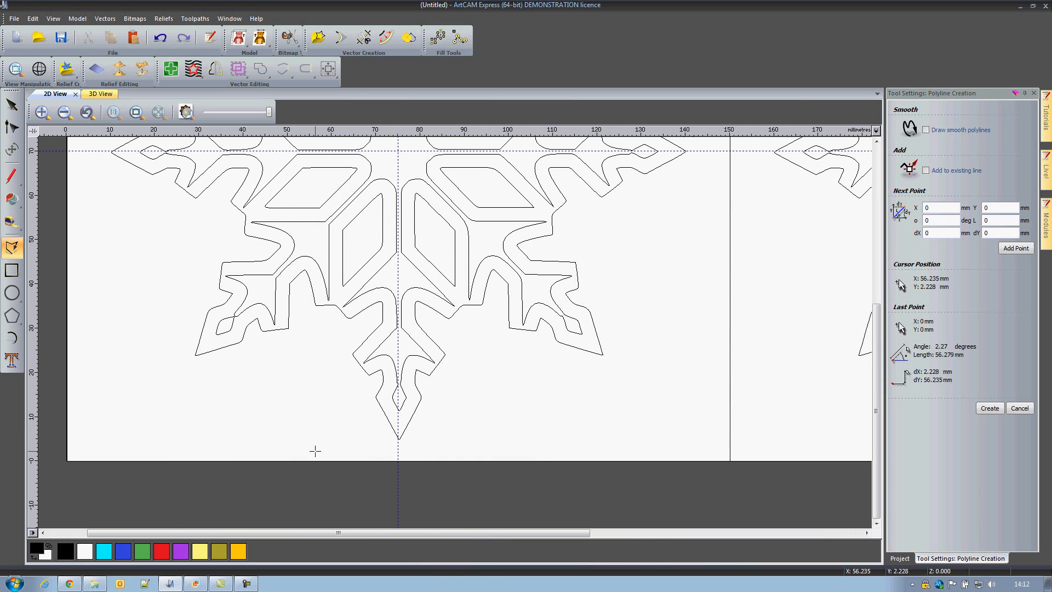
{"action": "left_click", "coordinate": [397, 162]}
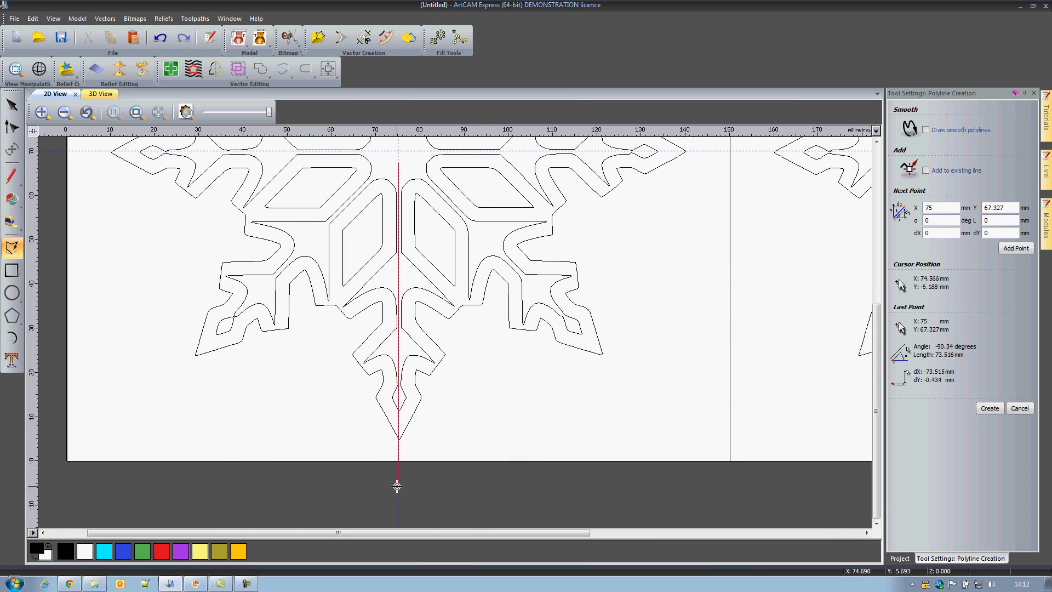
{"action": "left_click", "coordinate": [399, 452]}
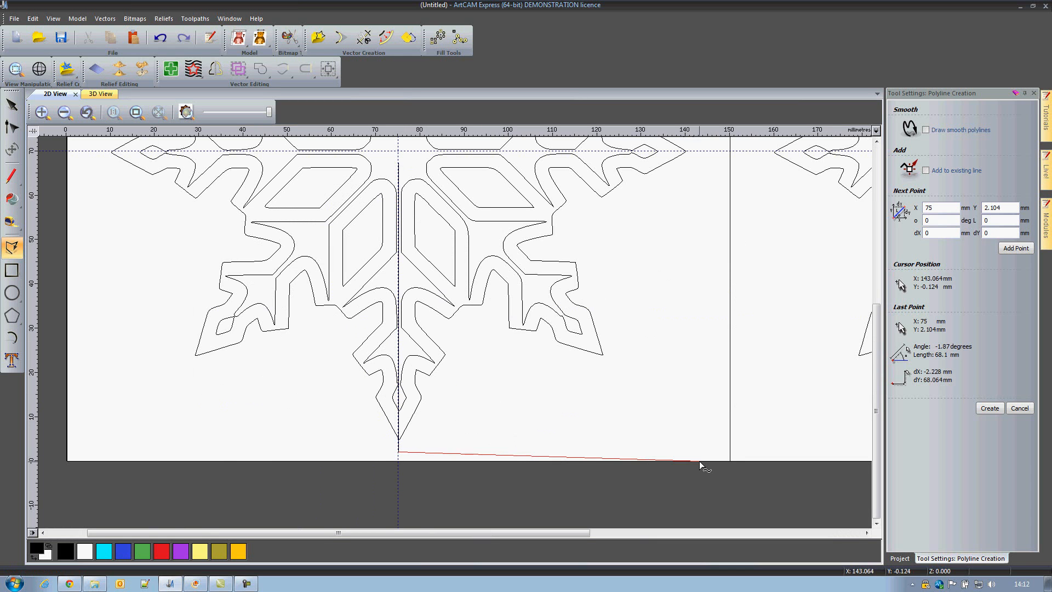
{"action": "key", "text": "Escape"}
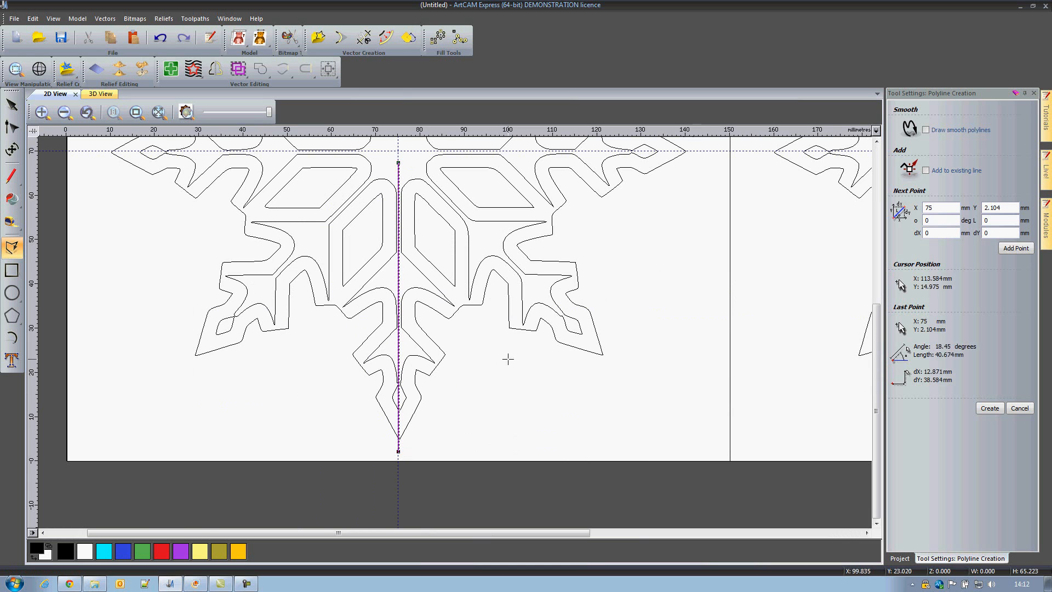
{"action": "left_click", "coordinate": [12, 105]}
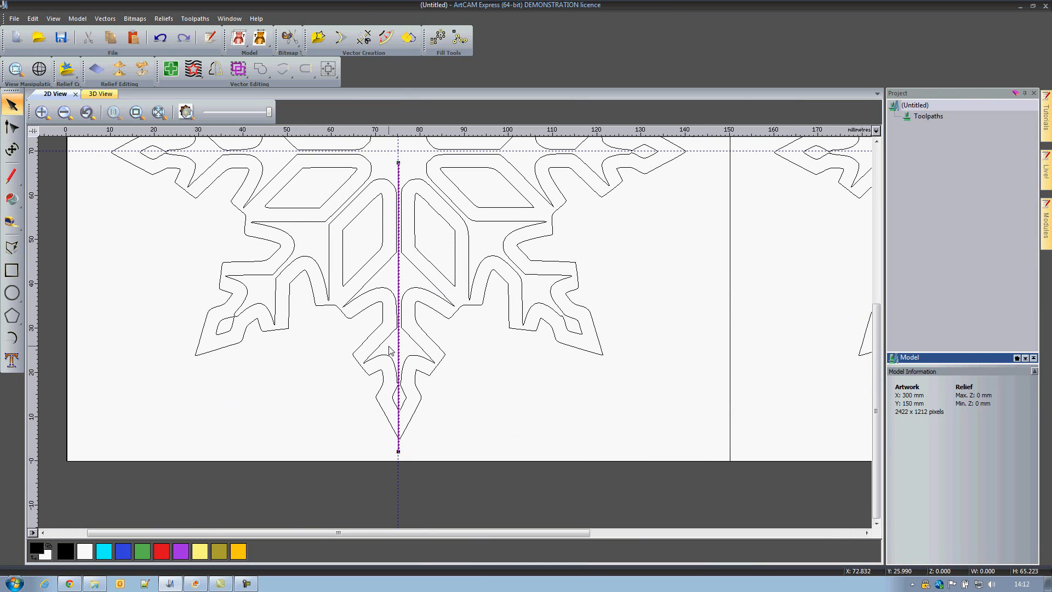
- Nudge the left snowflake slightly left so its lower tip lines up with the vertical line, then deselect it
{"action": "left_click", "coordinate": [416, 345]}
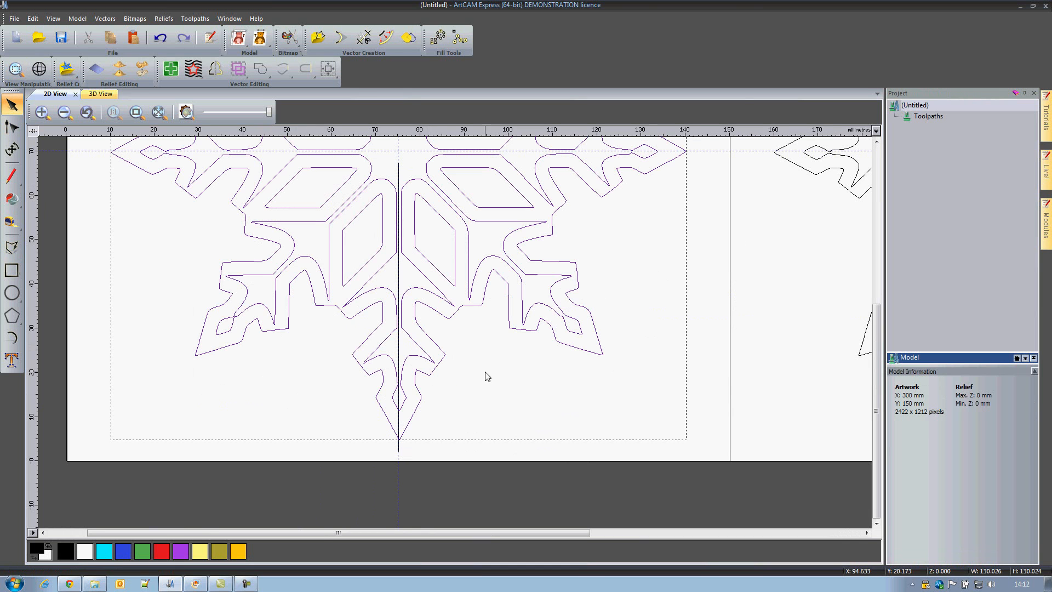
{"action": "key", "text": "Left"}
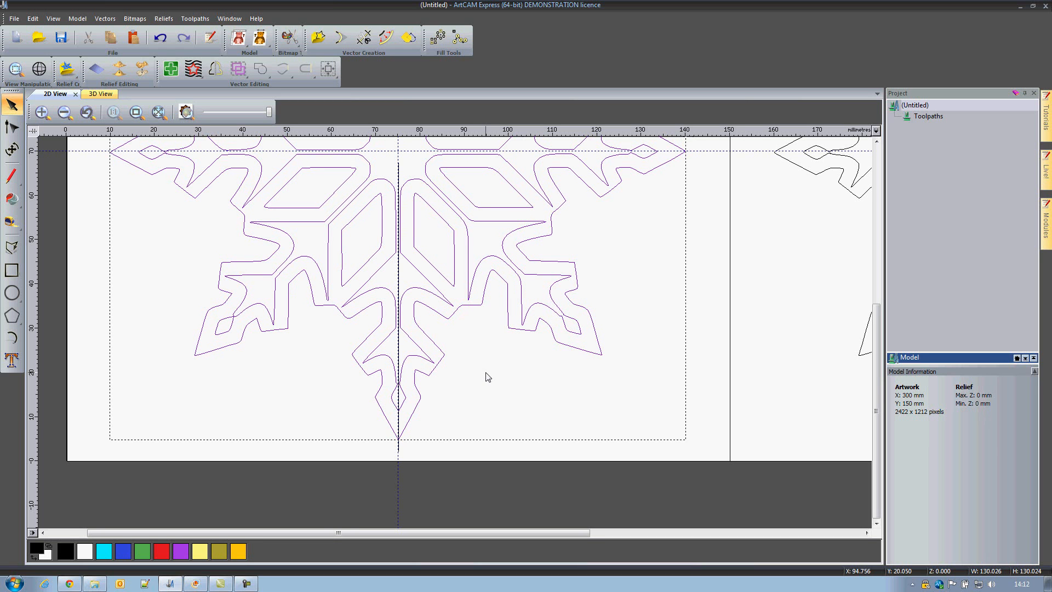
{"action": "left_click", "coordinate": [488, 376]}
- Offset the vertical line 1.5 mm on both sides with sharp corners, deleting the original vector and selecting the result
{"action": "left_click", "coordinate": [398, 172]}
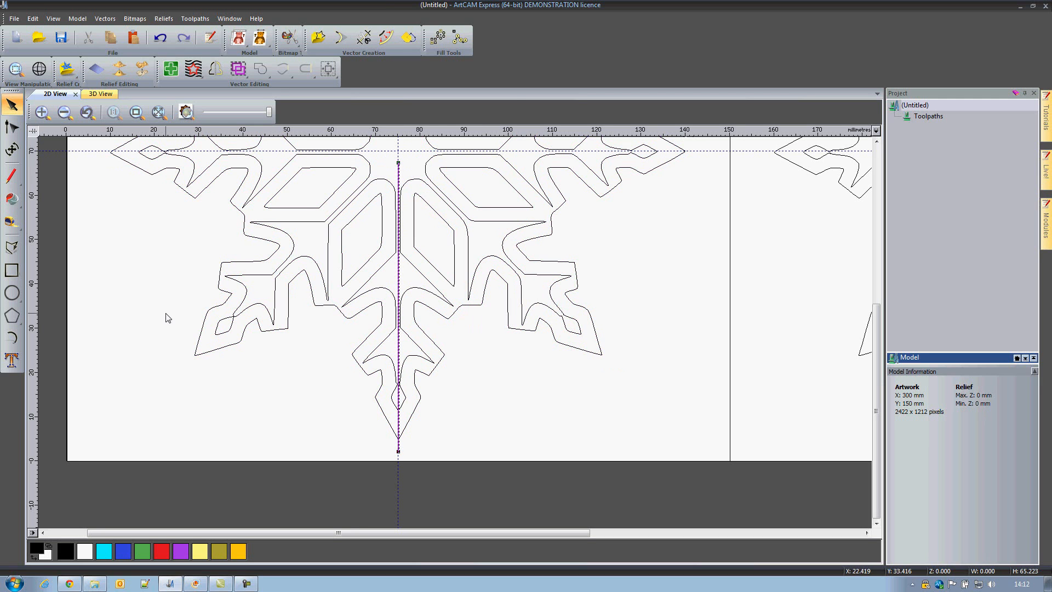
{"action": "left_click", "coordinate": [386, 38]}
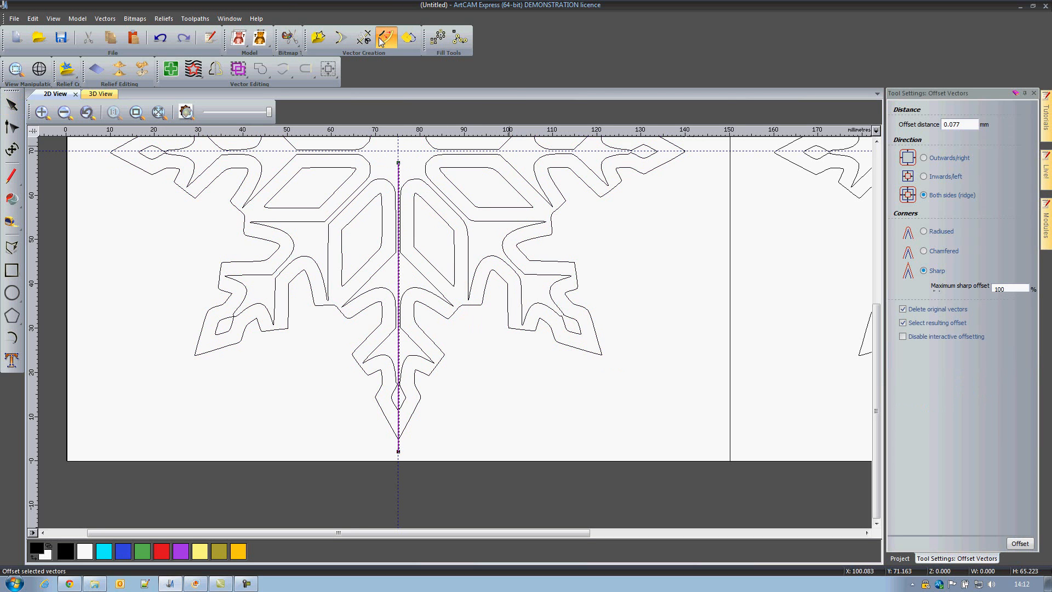
{"action": "left_click_drag", "start_coordinate": [964, 125], "coordinate": [868, 125]}
{"action": "type", "text": "1.5"}
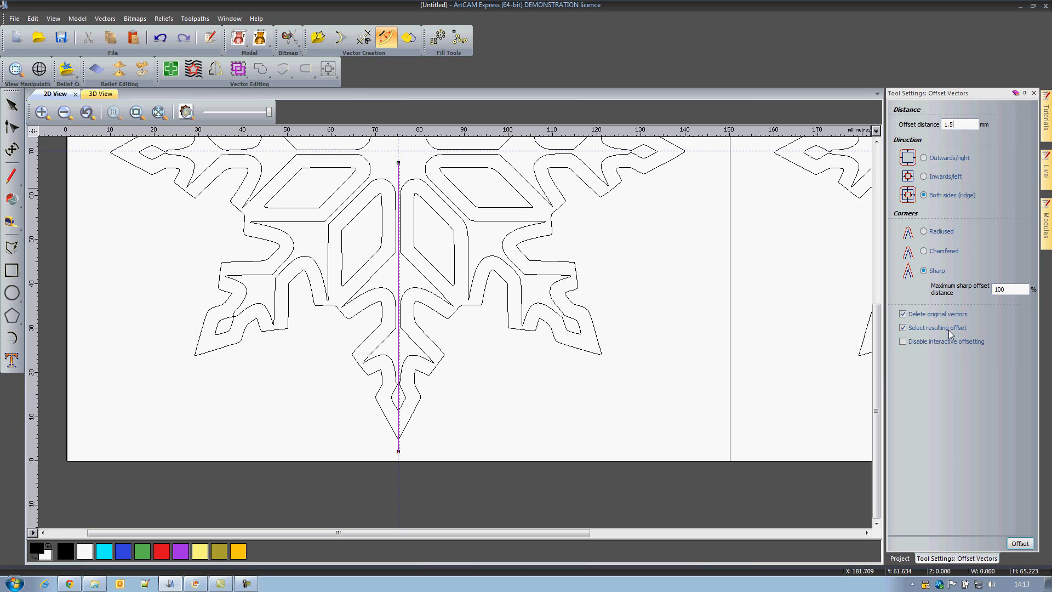
{"action": "left_click", "coordinate": [1020, 543]}
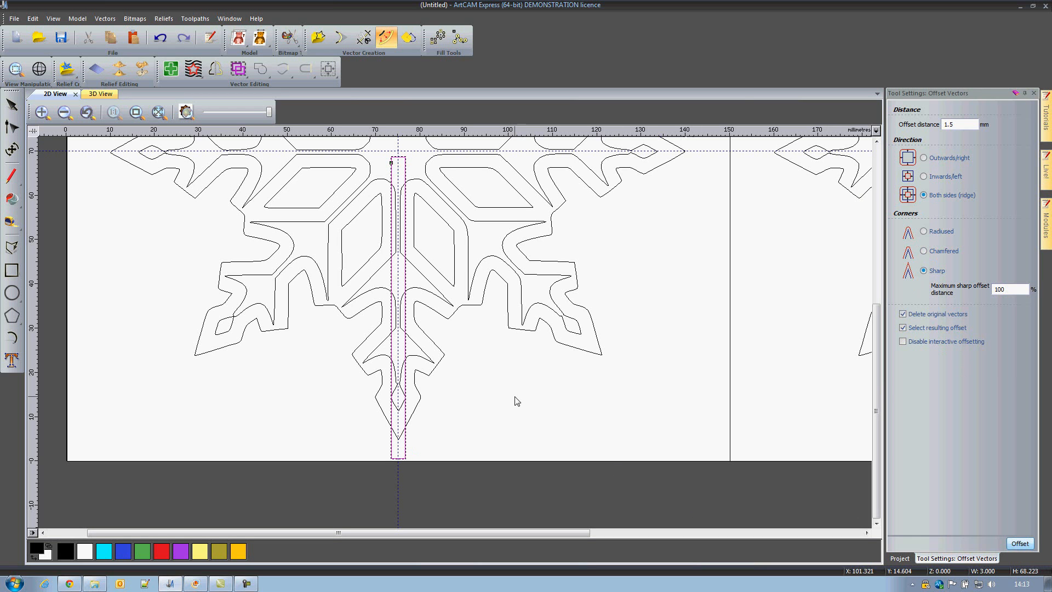
- Ungroup the left snowflake and merge its inner branching outline with the vertical slot rectangle
{"action": "left_click", "coordinate": [430, 372]}
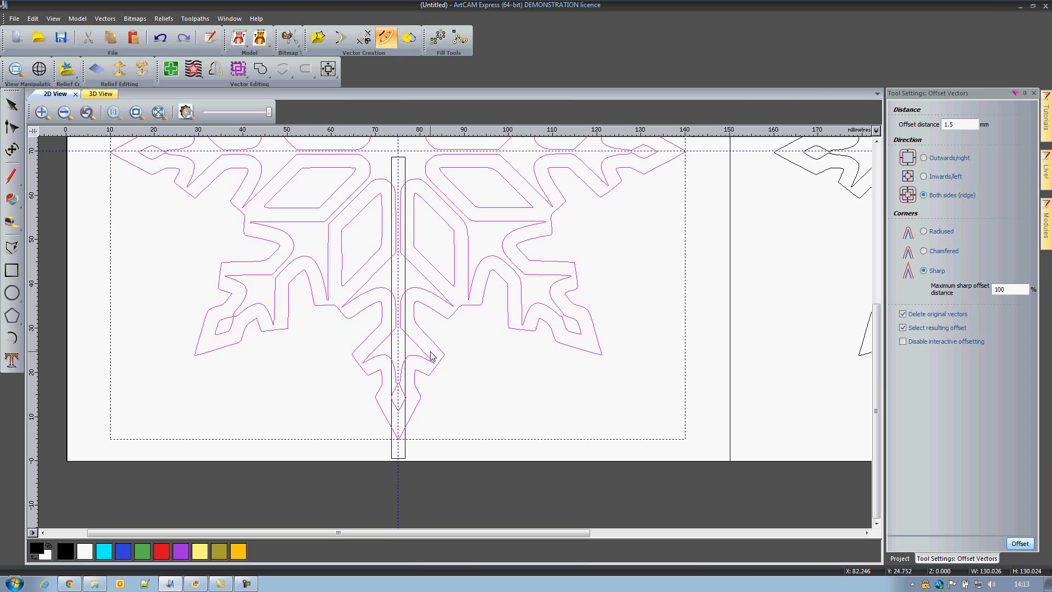
{"action": "left_click", "coordinate": [700, 357]}
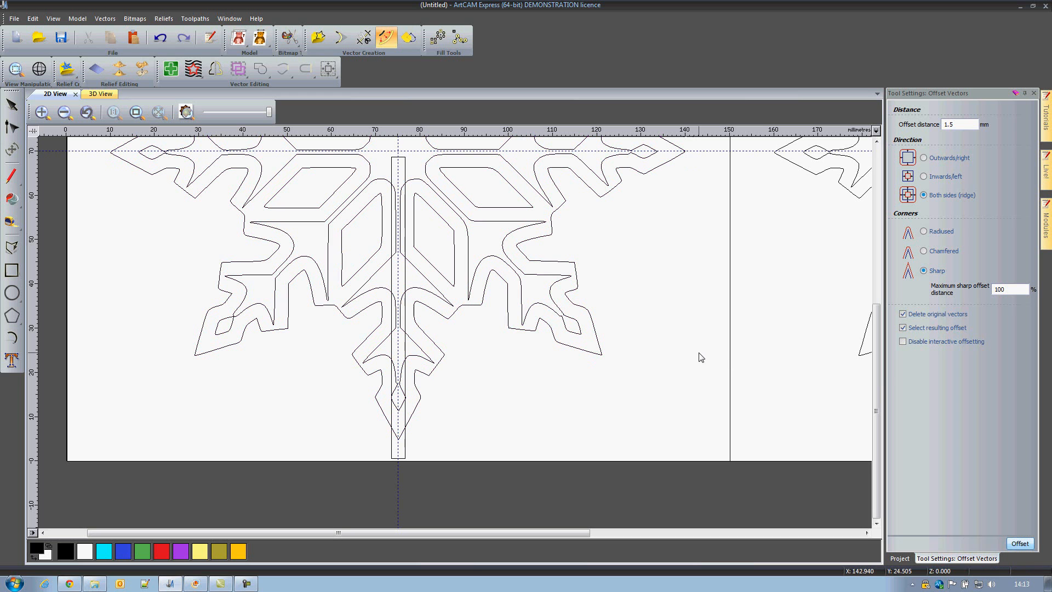
{"action": "left_click", "coordinate": [420, 291]}
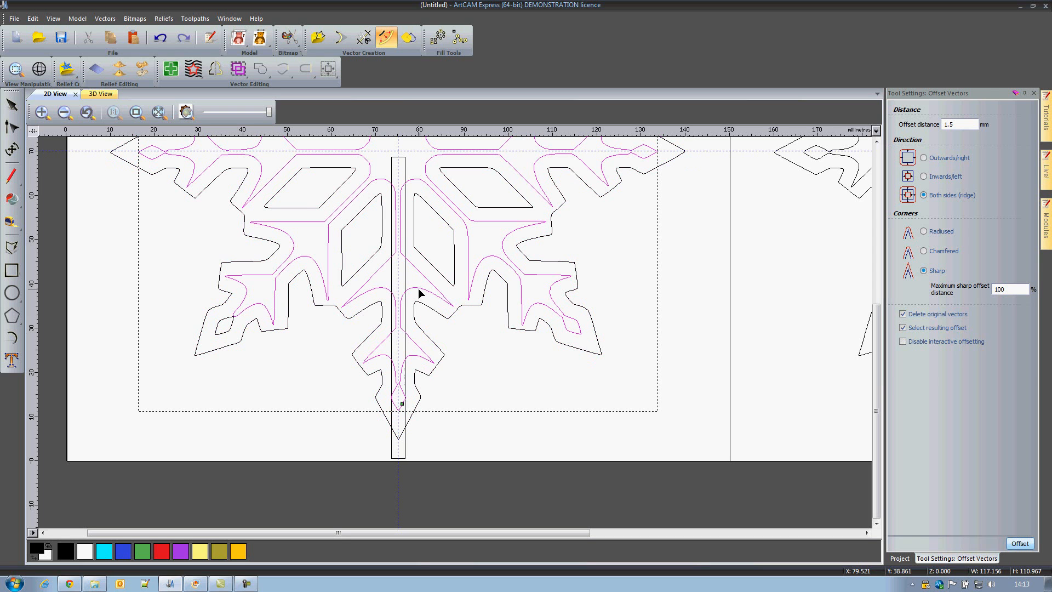
{"action": "left_click", "coordinate": [404, 277], "text": "shift"}
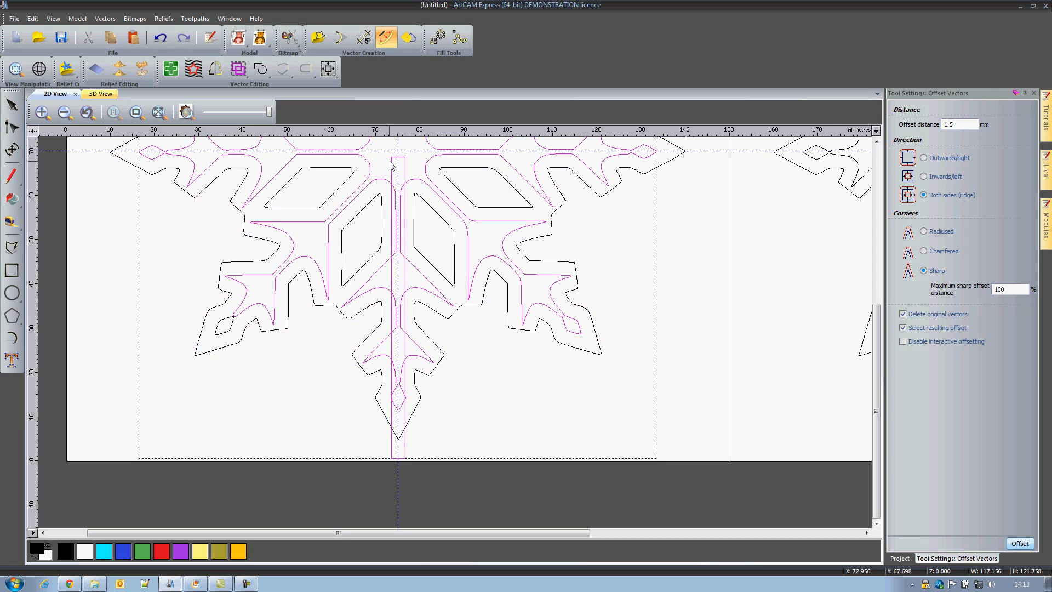
{"action": "left_click", "coordinate": [262, 69]}
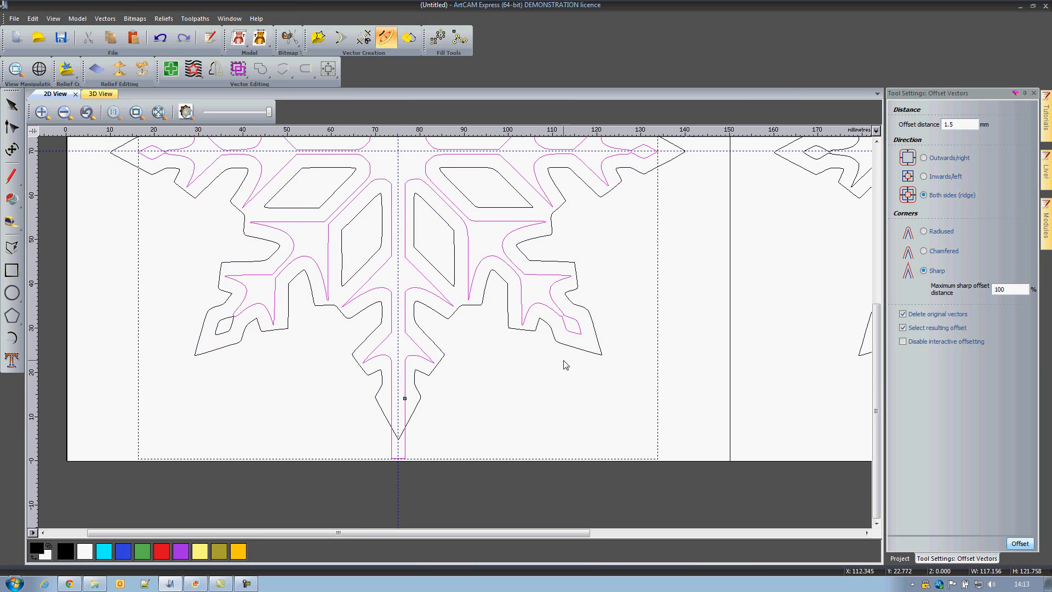
- Add the left snowflake's outer outline to the selection and split the selected vectors at their intersections, then deselect them
{"action": "scroll", "coordinate": [512, 379], "scroll_direction": "down", "scroll_amount": 2}
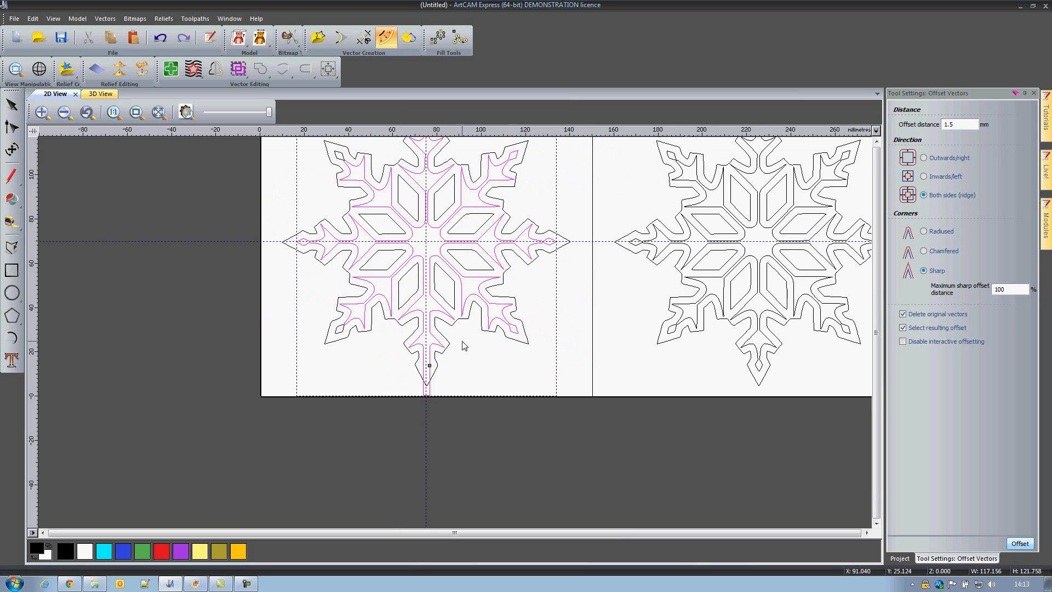
{"action": "scroll", "coordinate": [430, 317], "scroll_direction": "up", "scroll_amount": 2}
{"action": "scroll", "coordinate": [430, 316], "scroll_direction": "up", "scroll_amount": 1}
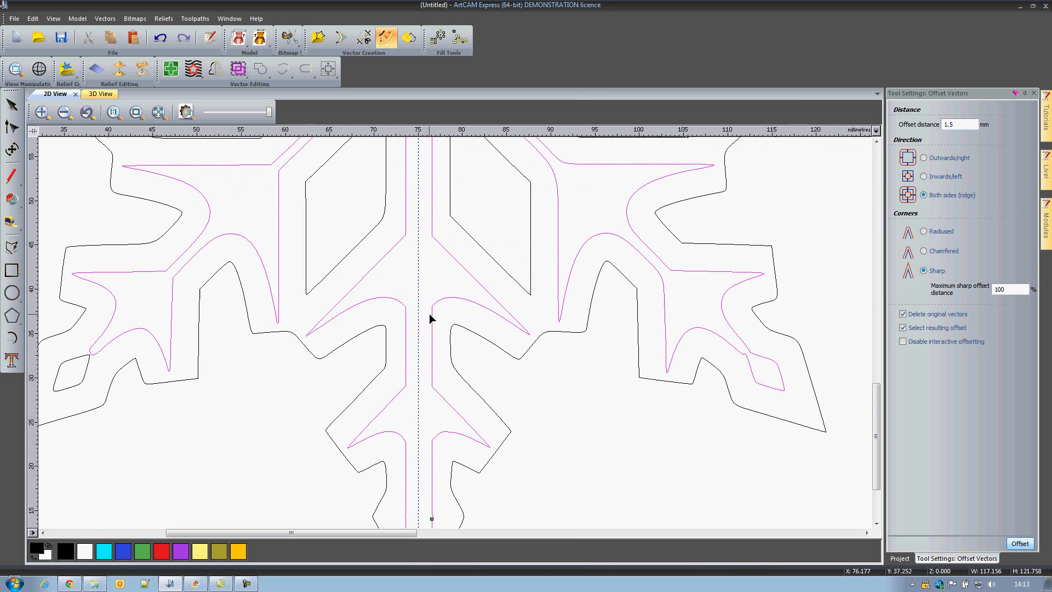
{"action": "scroll", "coordinate": [453, 422], "scroll_direction": "down", "scroll_amount": 1}
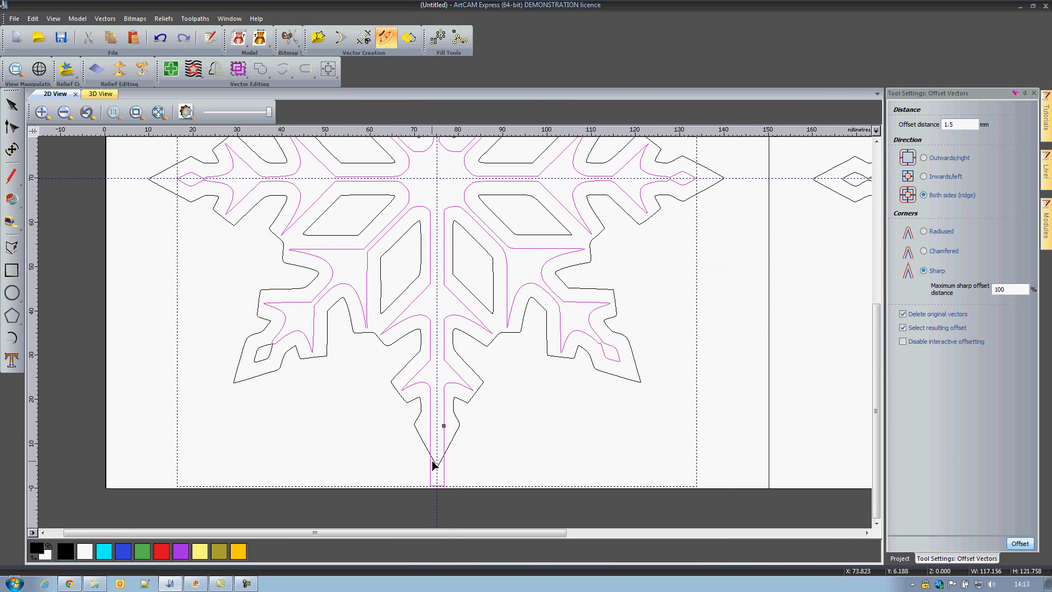
{"action": "left_click", "coordinate": [452, 440]}
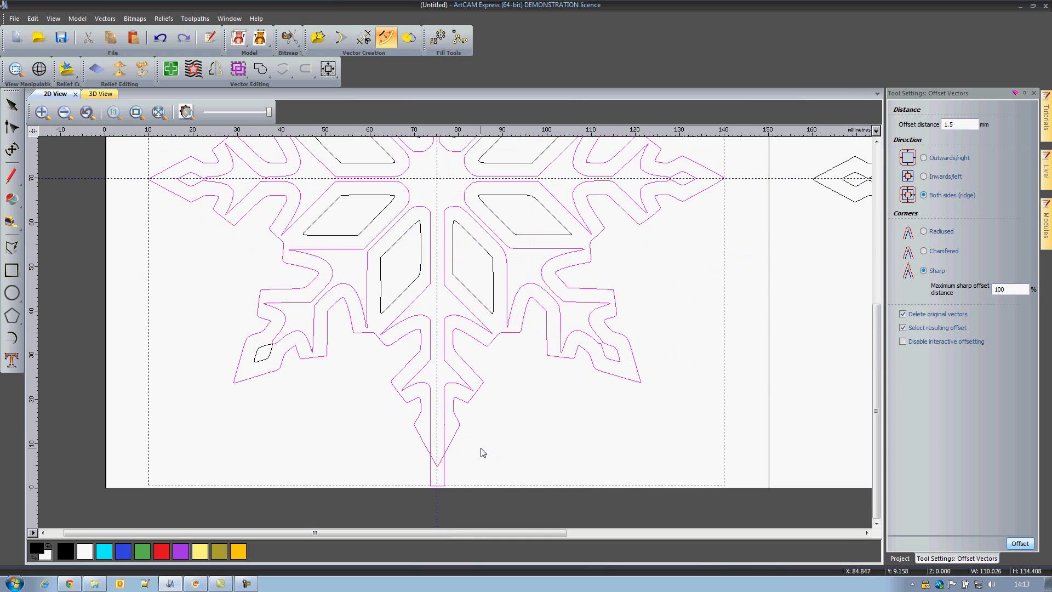
{"action": "left_click", "coordinate": [266, 73]}
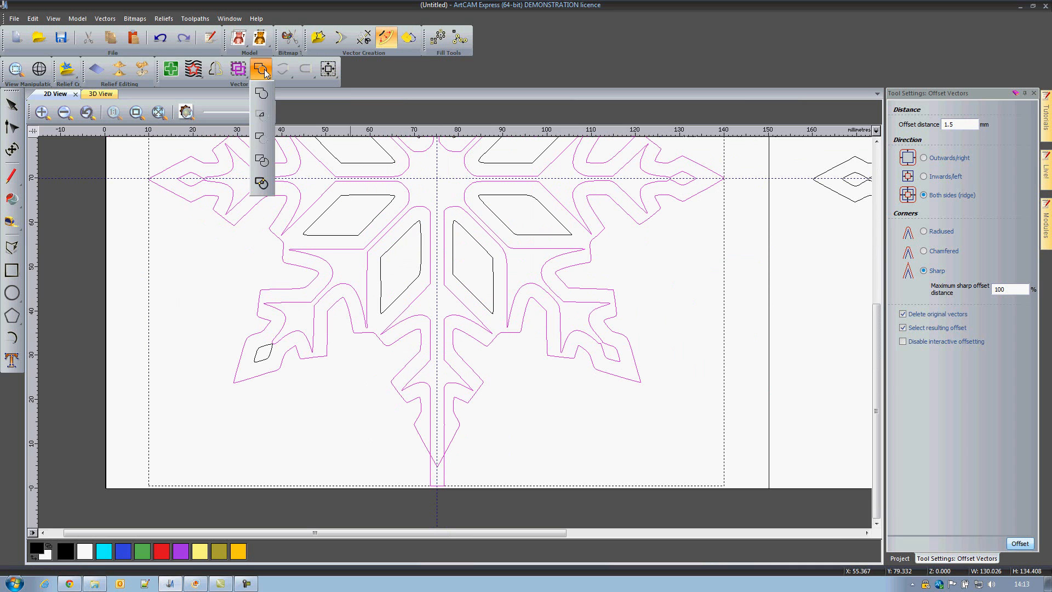
{"action": "left_click", "coordinate": [261, 184]}
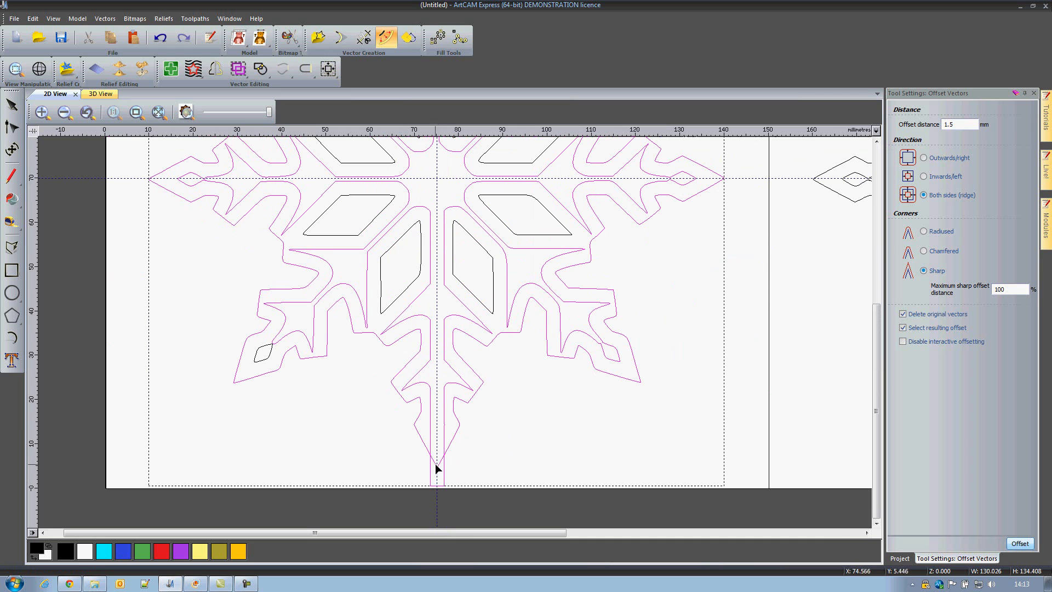
{"action": "scroll", "coordinate": [432, 493], "scroll_direction": "up", "scroll_amount": 3}
{"action": "scroll", "coordinate": [431, 493], "scroll_direction": "up", "scroll_amount": 4}
{"action": "left_click", "coordinate": [732, 331]}
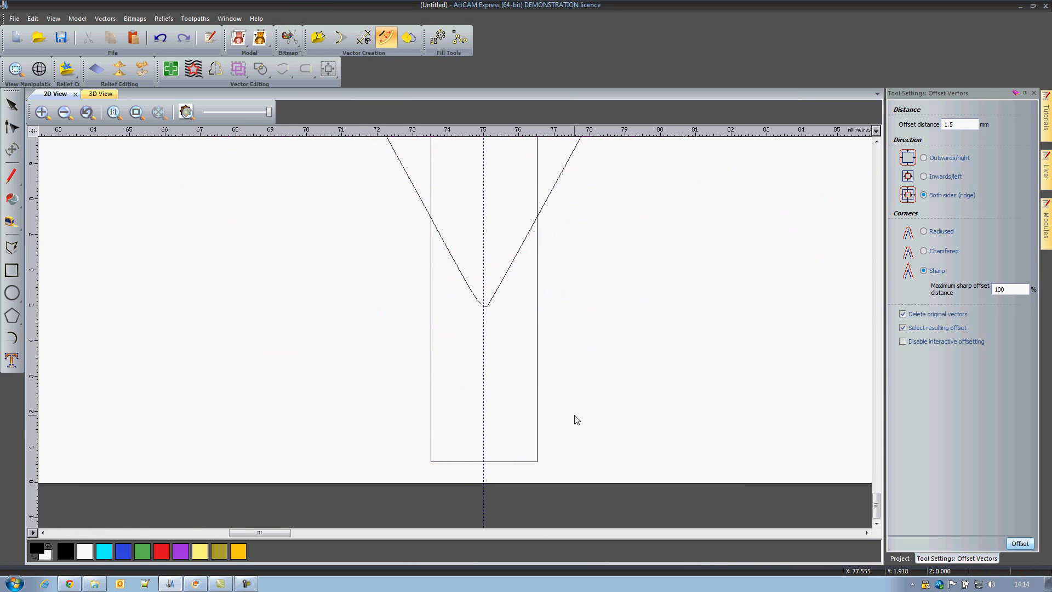
- Delete the slot's end piece projecting below the left snowflake and the tip segment that closes the slot opening
{"action": "left_click", "coordinate": [539, 418]}
{"action": "scroll", "coordinate": [539, 420], "scroll_direction": "down", "scroll_amount": 1}
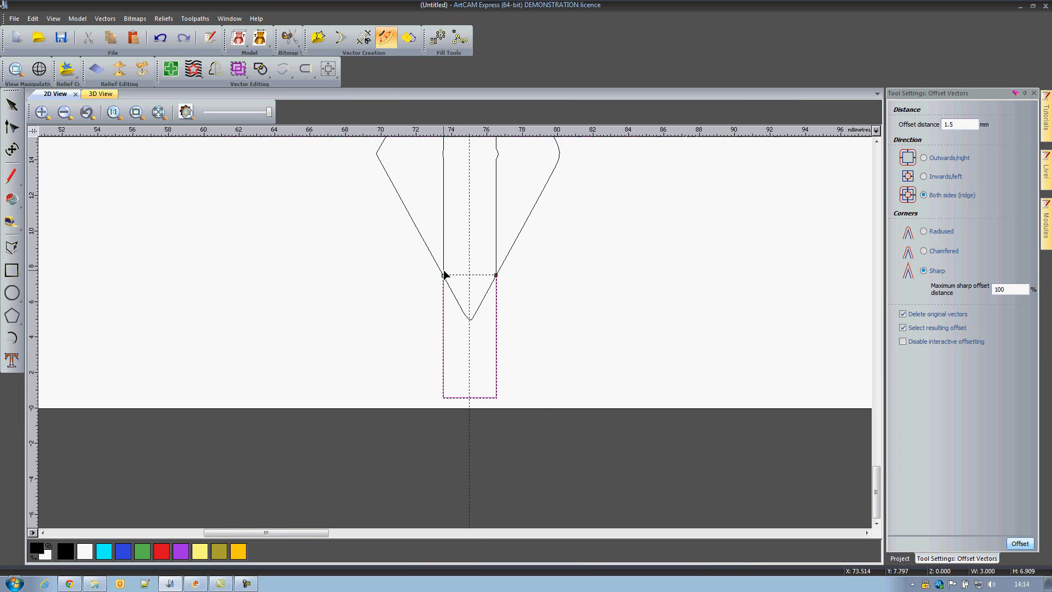
{"action": "key", "text": "Delete"}
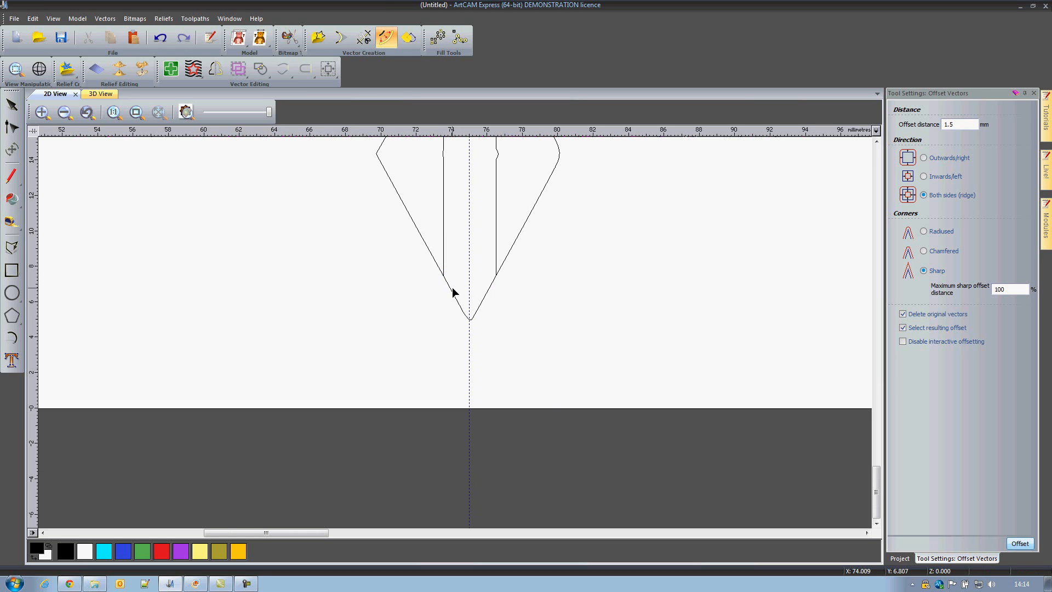
{"action": "left_click", "coordinate": [453, 291]}
{"action": "key", "text": "Delete"}
{"action": "scroll", "coordinate": [544, 323], "scroll_direction": "down", "scroll_amount": 2}
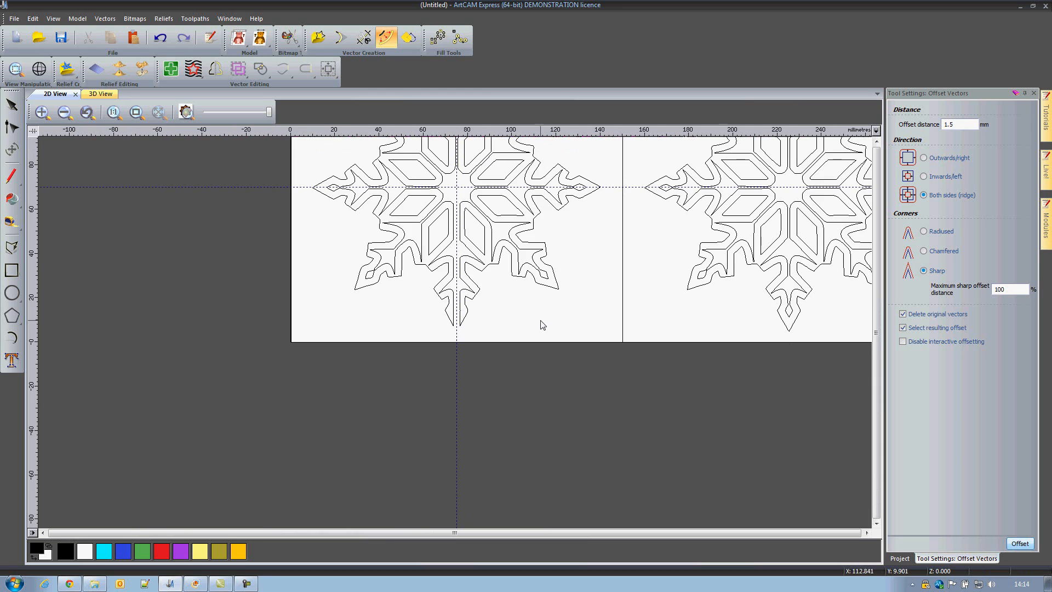
{"action": "middle_click_drag", "start_coordinate": [493, 228], "coordinate": [422, 306]}
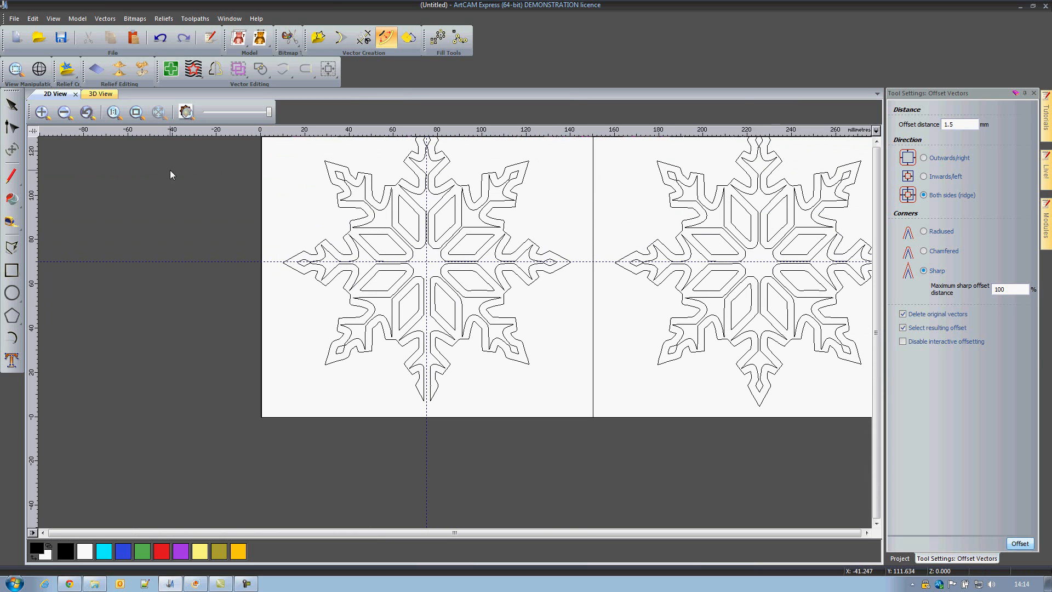
- Join the left snowflake's open outer outline and slotted inner outline at coincident nodes with a 0.025 mm tolerance
{"action": "left_click", "coordinate": [12, 104]}
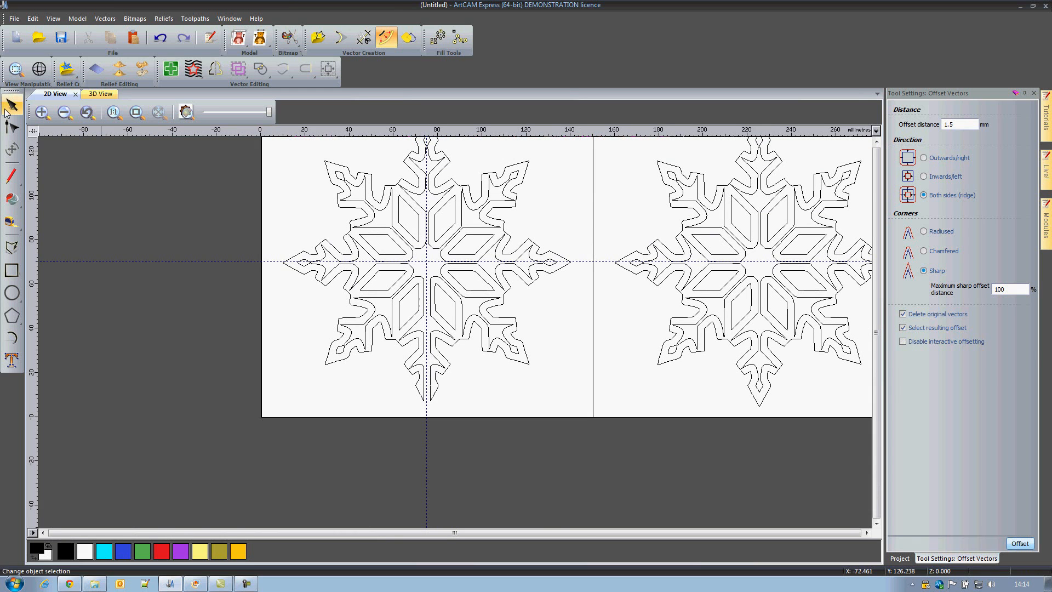
{"action": "left_click", "coordinate": [406, 343]}
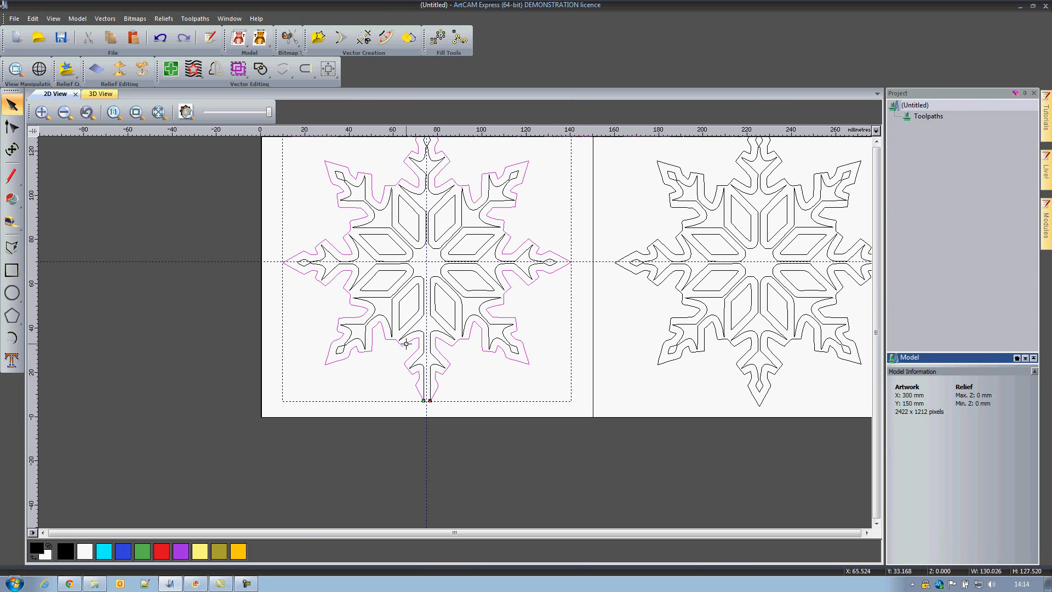
{"action": "scroll", "coordinate": [406, 344], "scroll_direction": "up", "scroll_amount": 1}
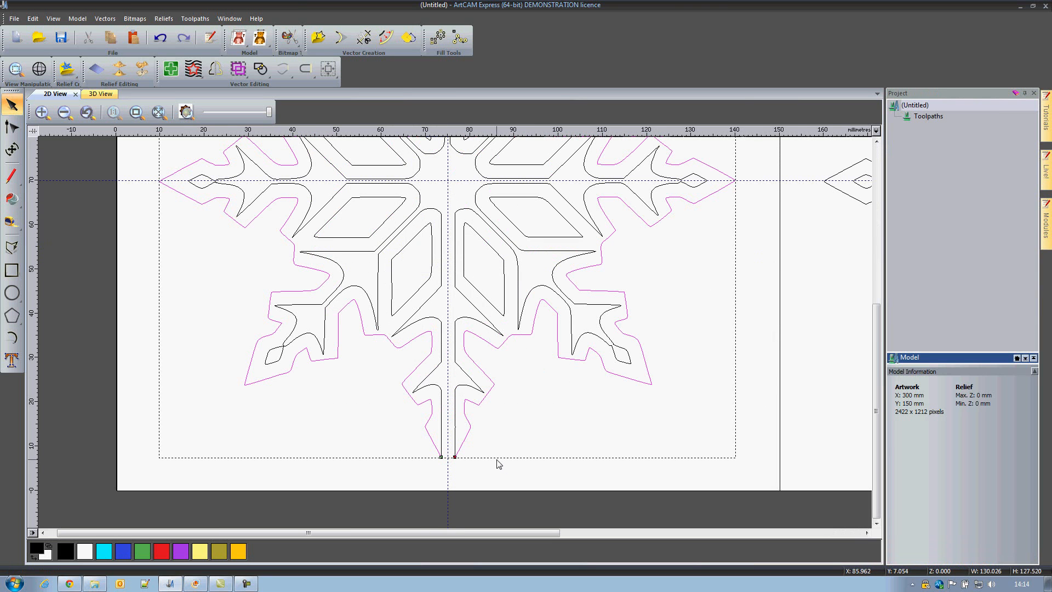
{"action": "left_click", "coordinate": [442, 420], "text": "shift"}
{"action": "scroll", "coordinate": [442, 420], "scroll_direction": "down", "scroll_amount": 1}
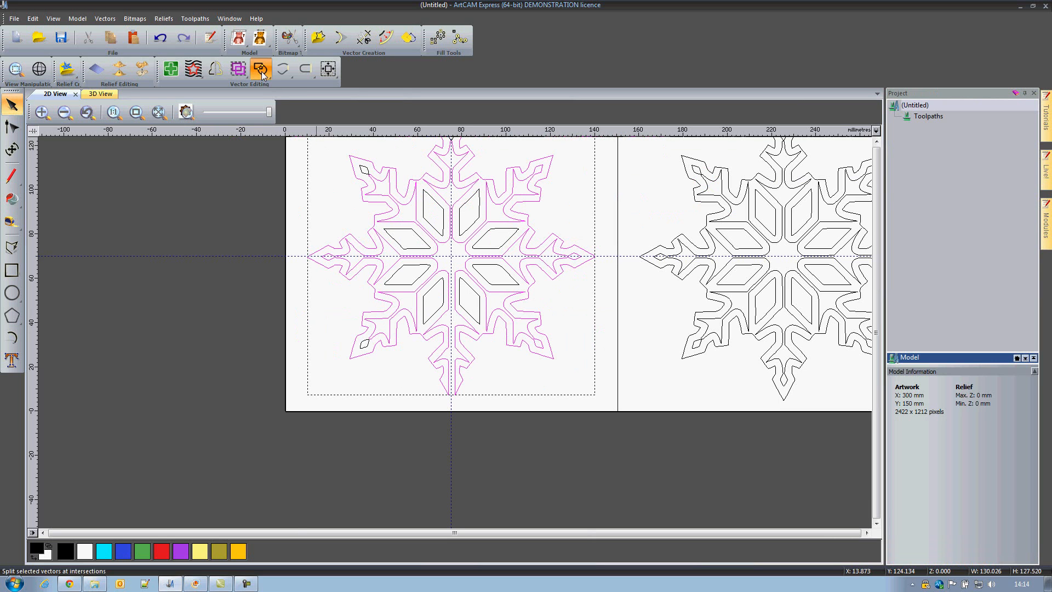
{"action": "left_click", "coordinate": [284, 72]}
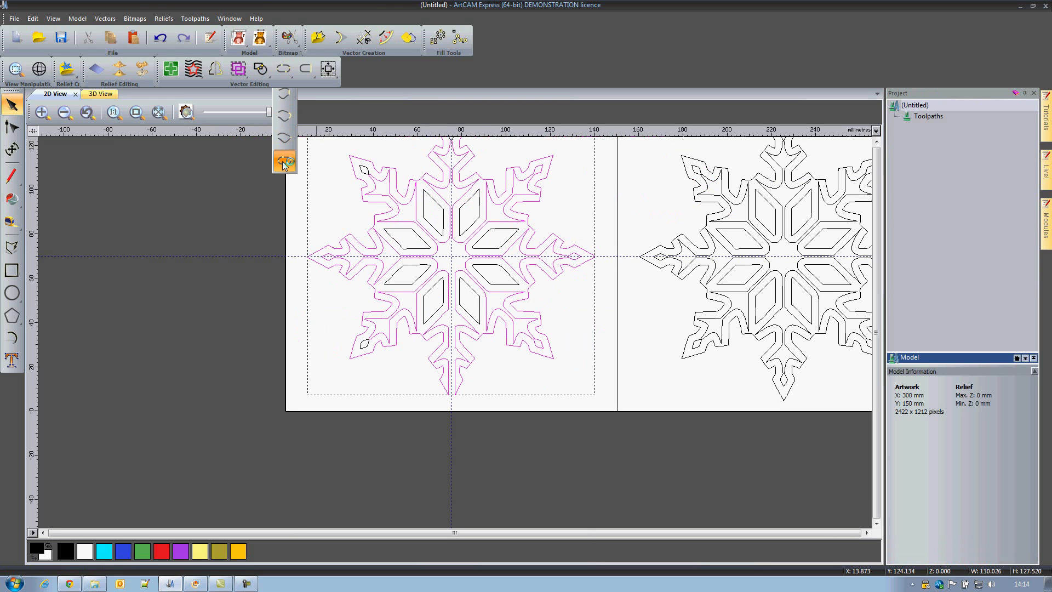
{"action": "left_click", "coordinate": [283, 162]}
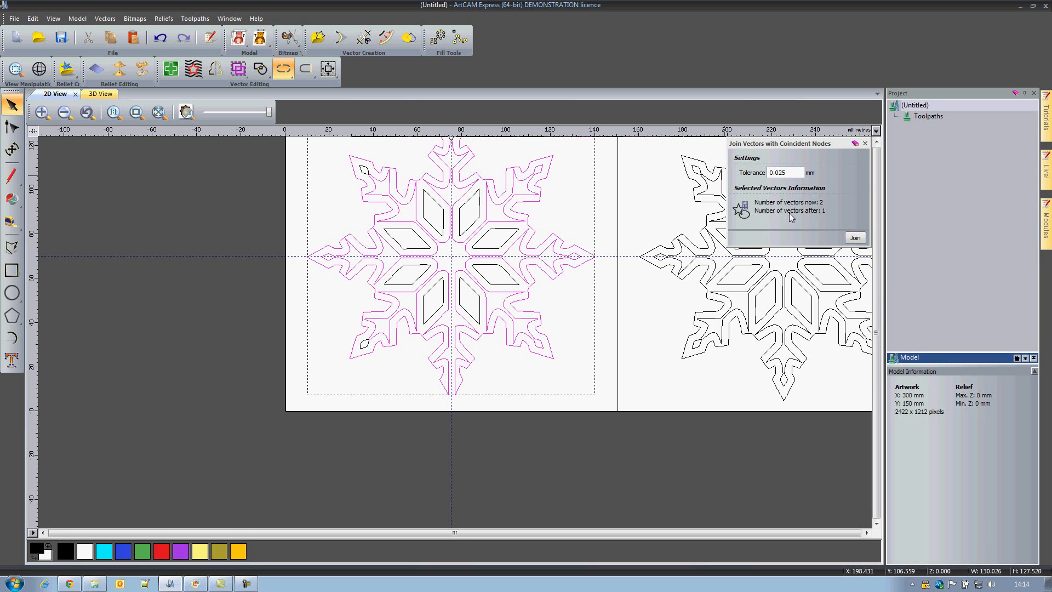
{"action": "left_click", "coordinate": [858, 239]}
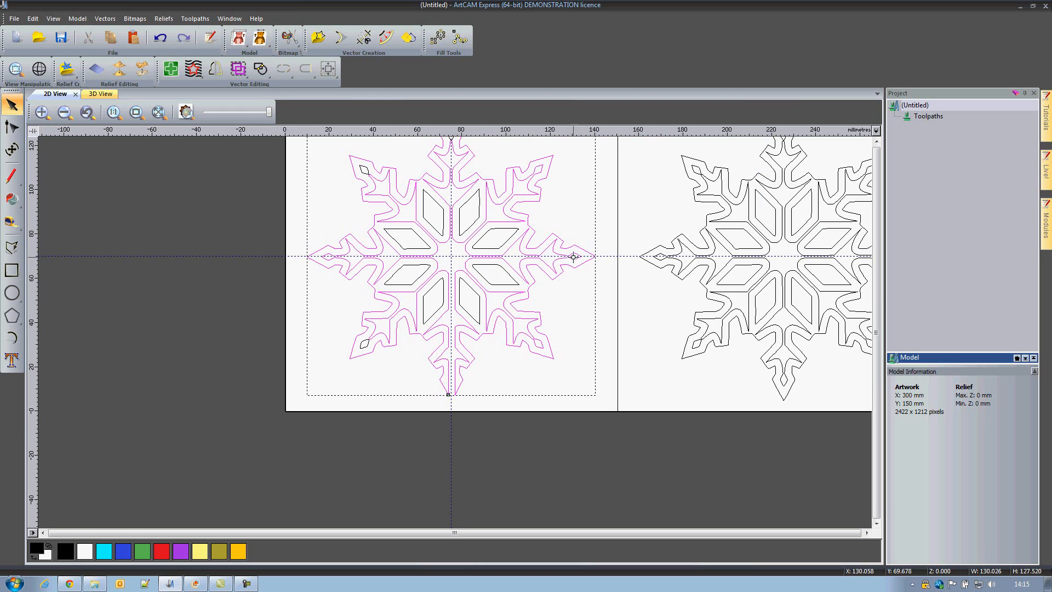
{"action": "scroll", "coordinate": [375, 274], "scroll_direction": "down", "scroll_amount": 2}
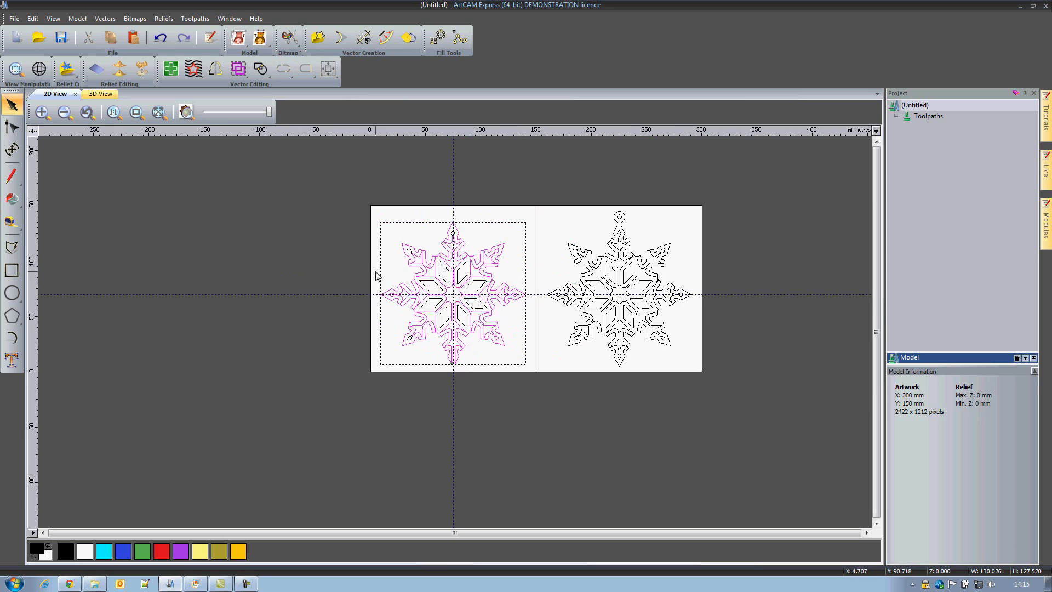
{"action": "scroll", "coordinate": [627, 329], "scroll_direction": "up", "scroll_amount": 2}
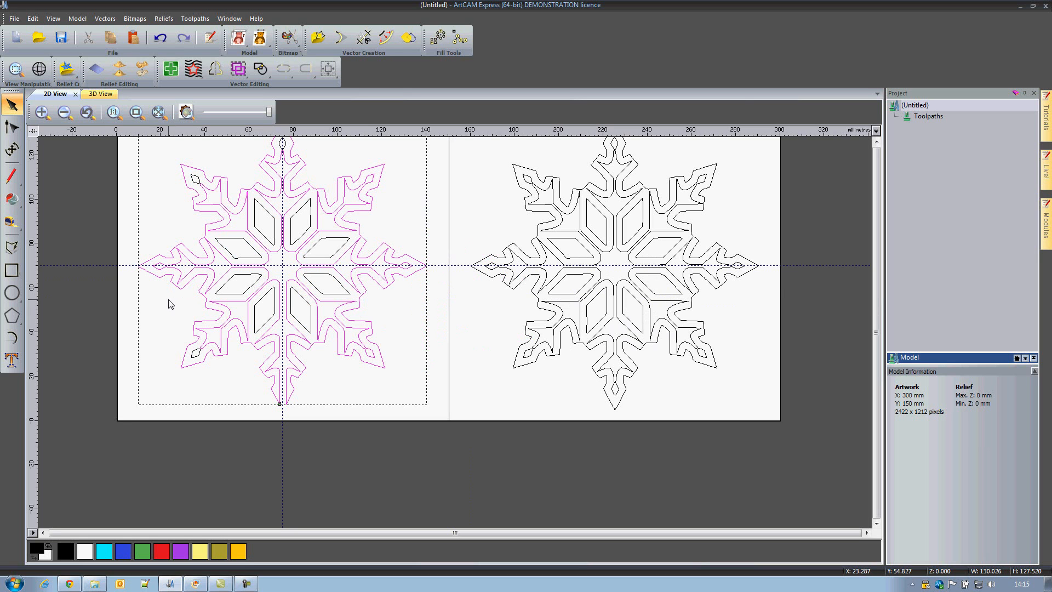
- Draw a horizontal polyline about 294 mm long on the 70 mm guideline, running across both snowflakes
{"action": "left_click", "coordinate": [12, 246]}
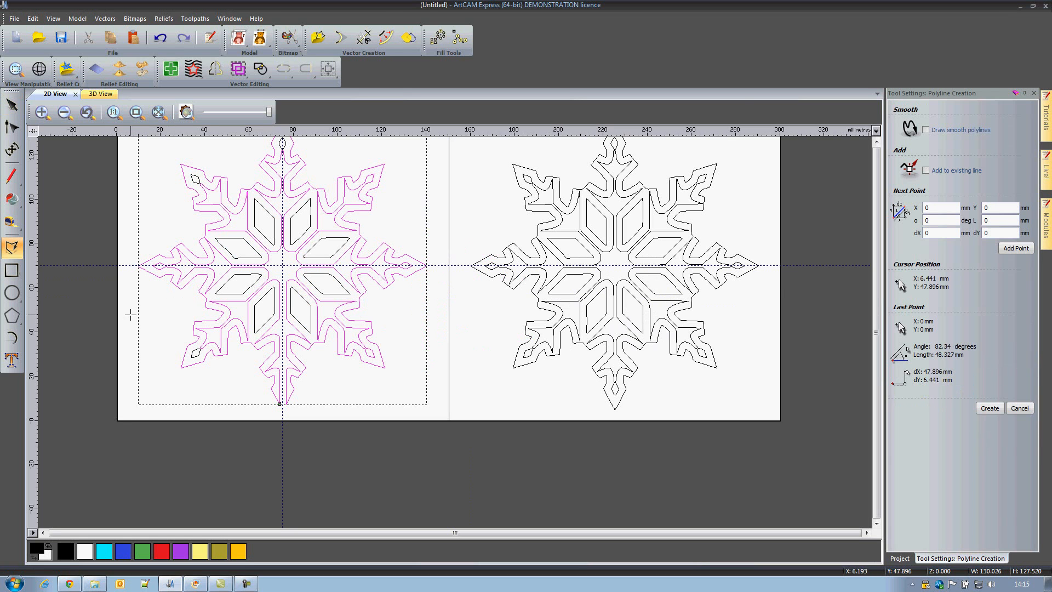
{"action": "left_click", "coordinate": [126, 266]}
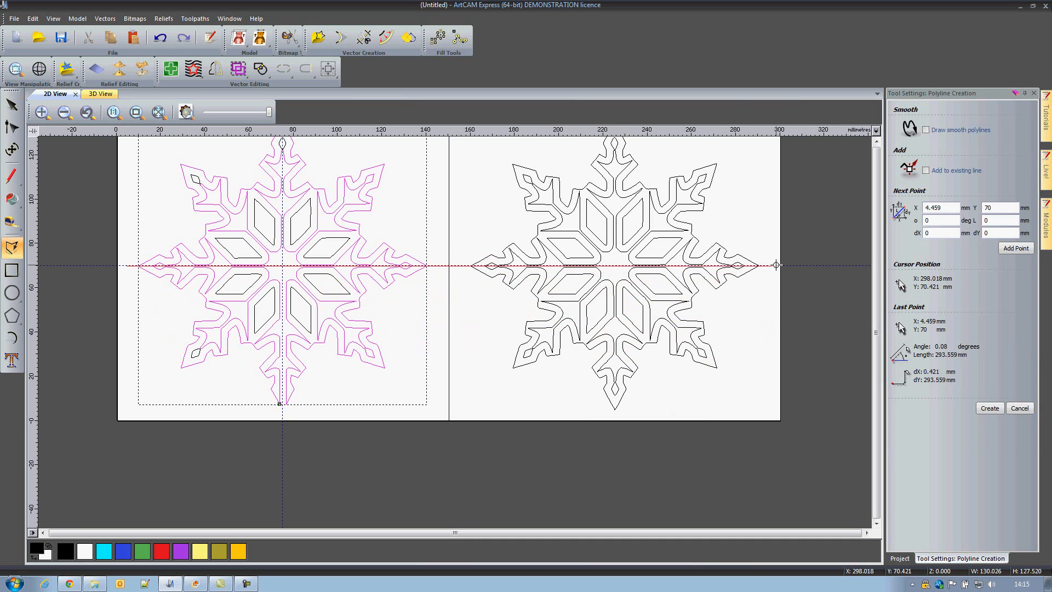
{"action": "left_click", "coordinate": [775, 265]}
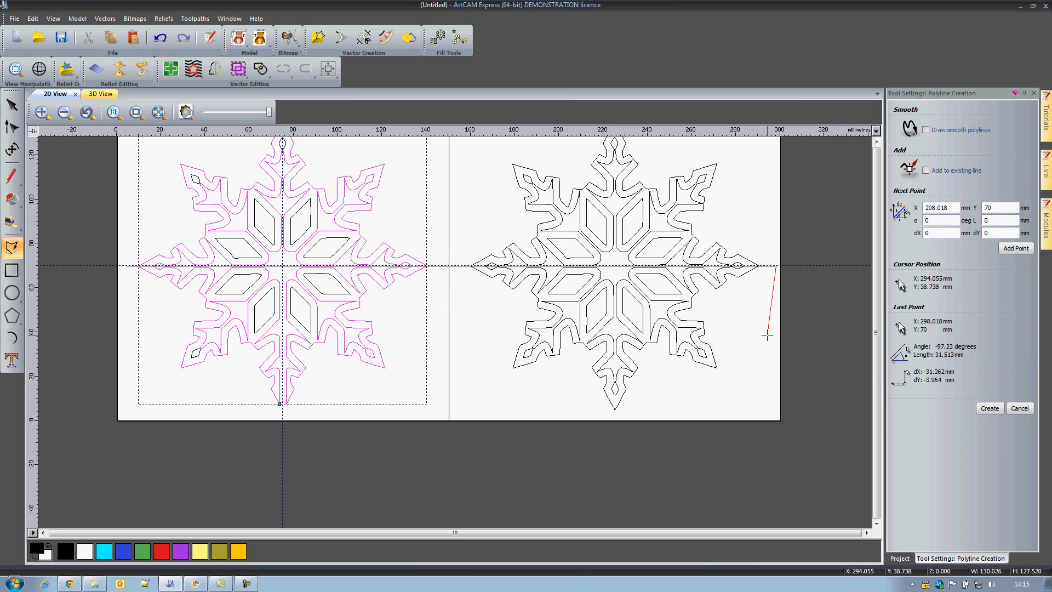
{"action": "key", "text": "Escape"}
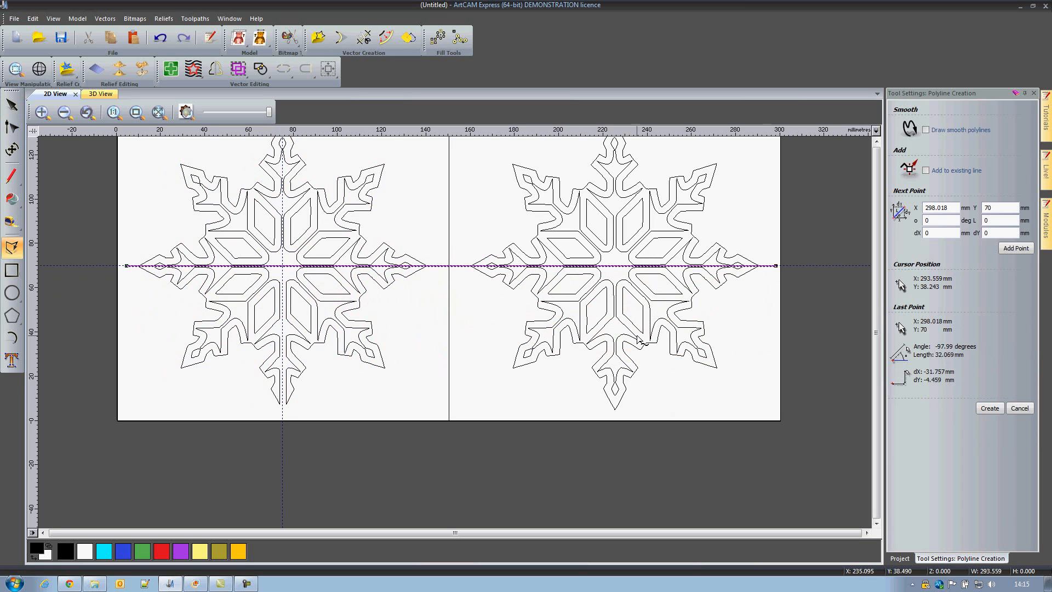
- Split the left snowflake's joined outline and the horizontal line at their intersections
{"action": "left_click", "coordinate": [11, 104]}
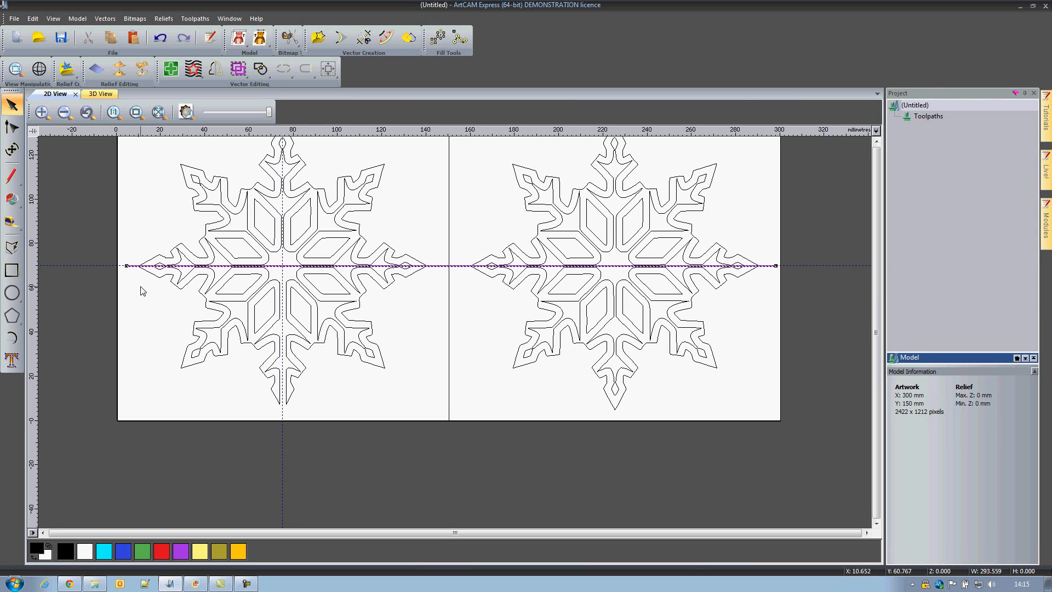
{"action": "left_click", "coordinate": [179, 287]}
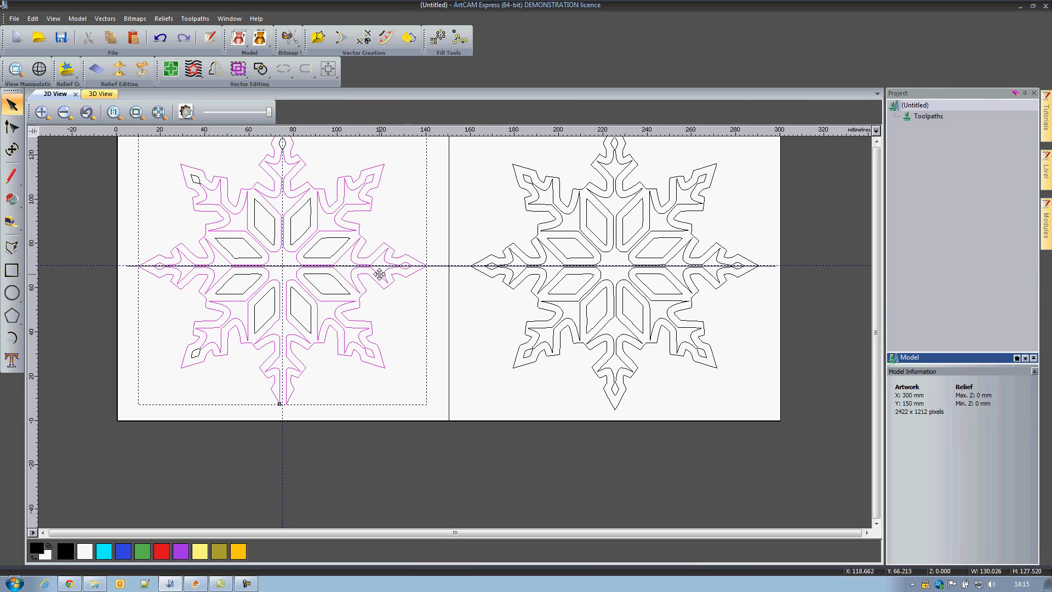
{"action": "left_click", "coordinate": [437, 265], "text": "shift"}
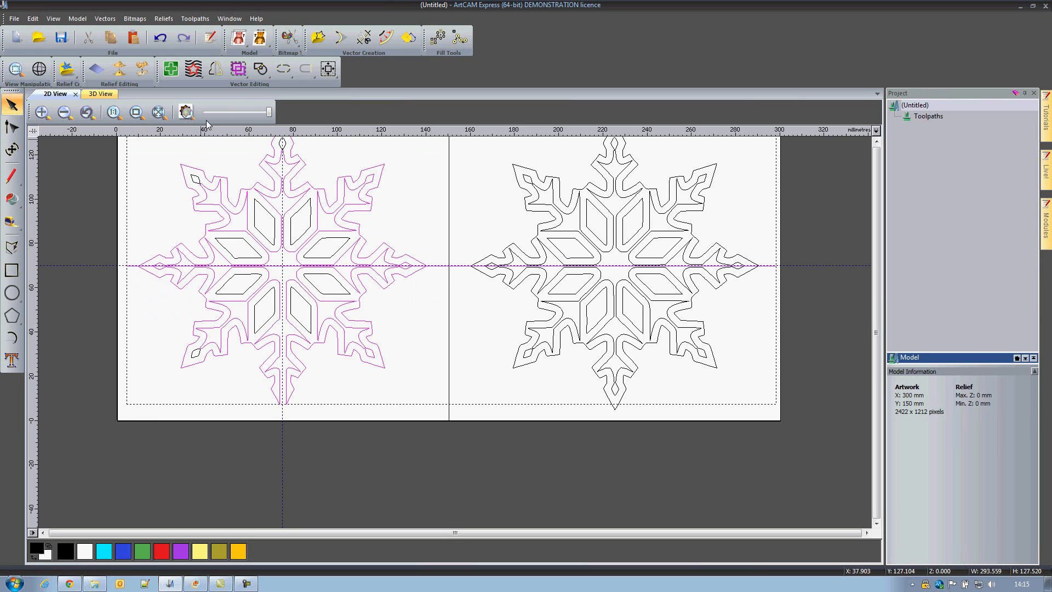
{"action": "left_click", "coordinate": [261, 70]}
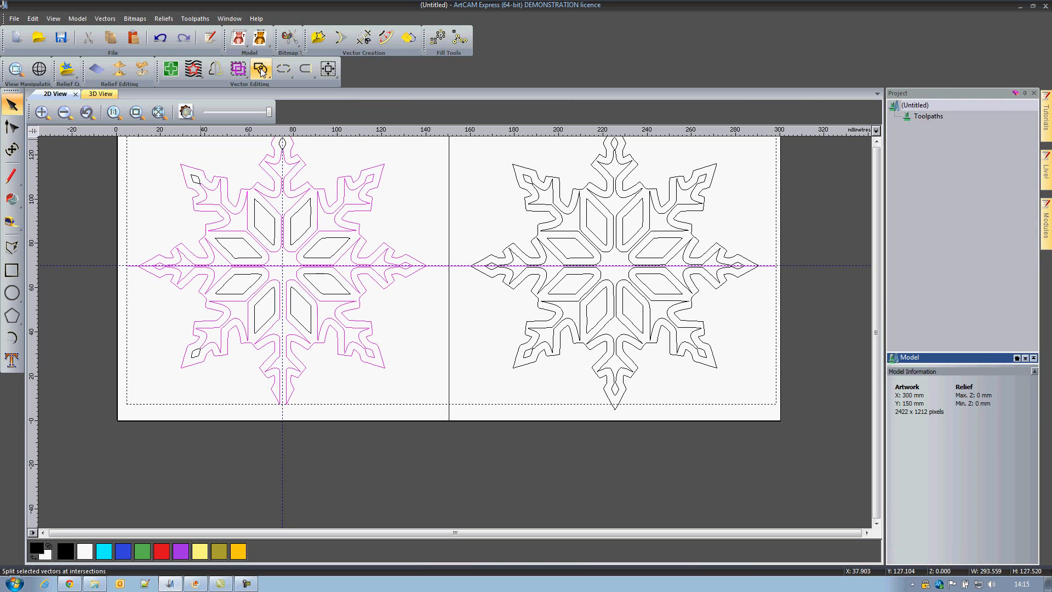
- Split the right snowflake's outer and inner outlines and the horizontal line at their intersections
{"action": "left_click", "coordinate": [500, 312]}
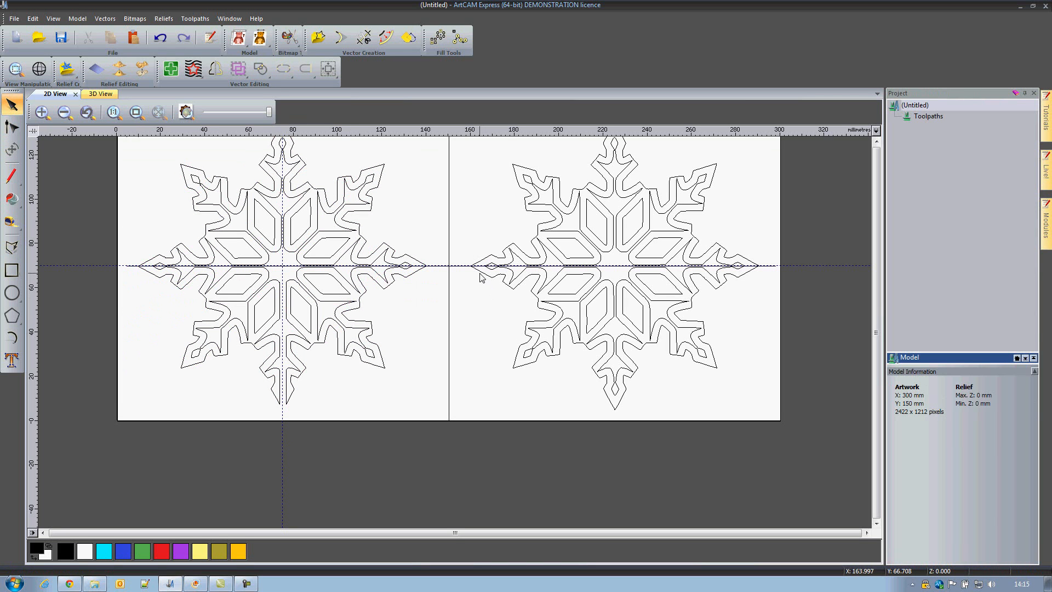
{"action": "left_click", "coordinate": [481, 272]}
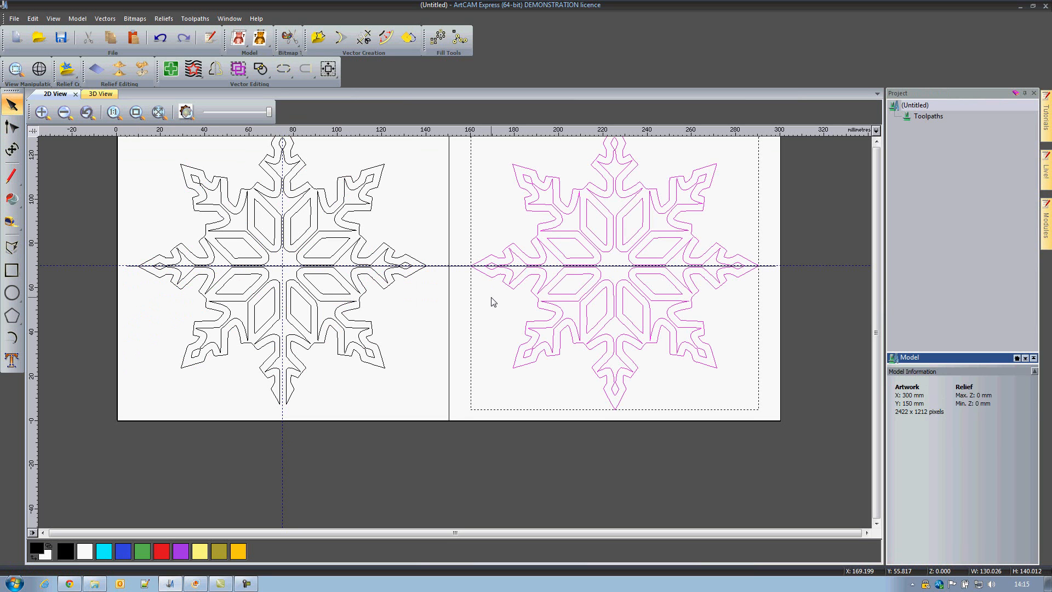
{"action": "left_click", "coordinate": [463, 307]}
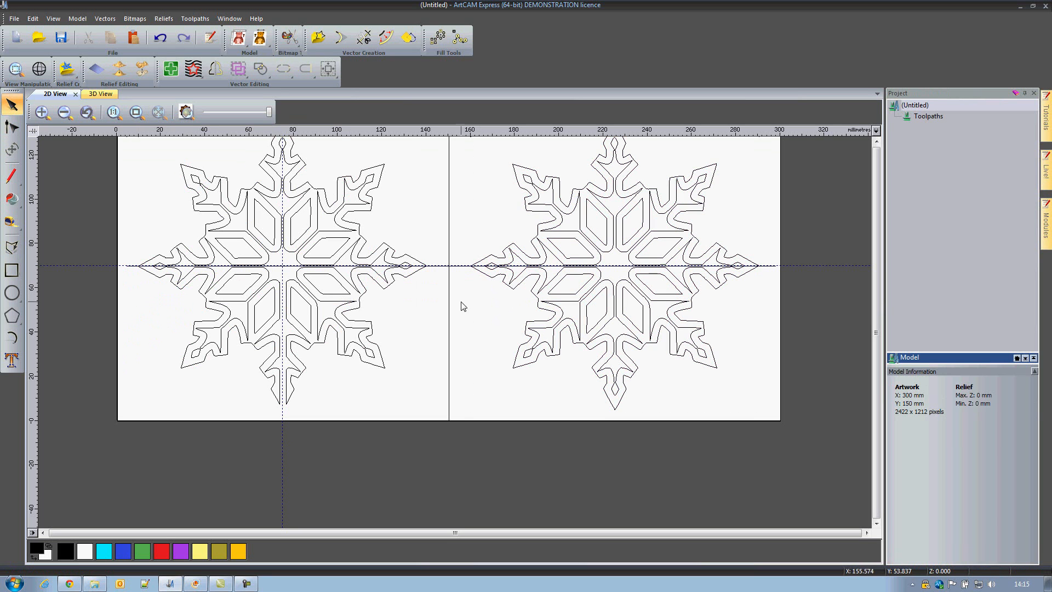
{"action": "left_click", "coordinate": [491, 278]}
{"action": "scroll", "coordinate": [491, 278], "scroll_direction": "up", "scroll_amount": 2}
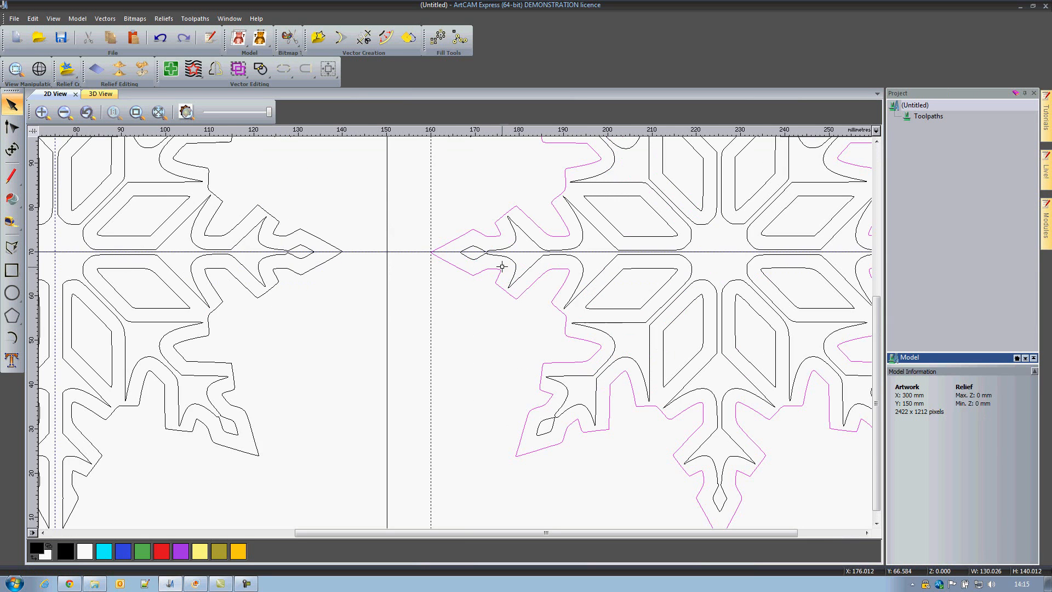
{"action": "scroll", "coordinate": [529, 281], "scroll_direction": "down", "scroll_amount": 2}
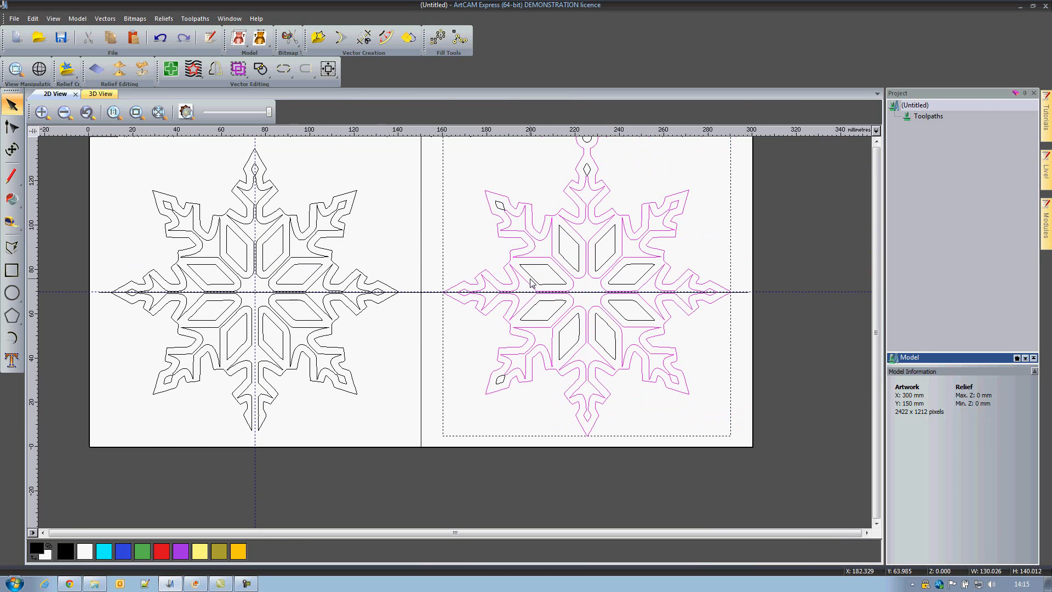
{"action": "scroll", "coordinate": [436, 303], "scroll_direction": "up", "scroll_amount": 2}
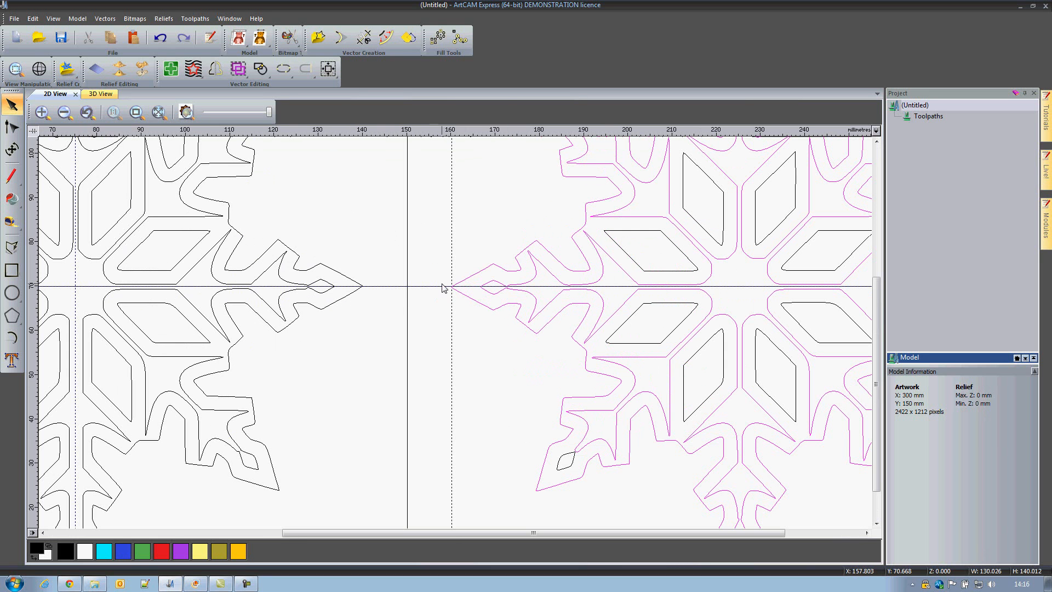
{"action": "left_click", "coordinate": [442, 286], "text": "shift"}
{"action": "scroll", "coordinate": [442, 286], "scroll_direction": "down", "scroll_amount": 2}
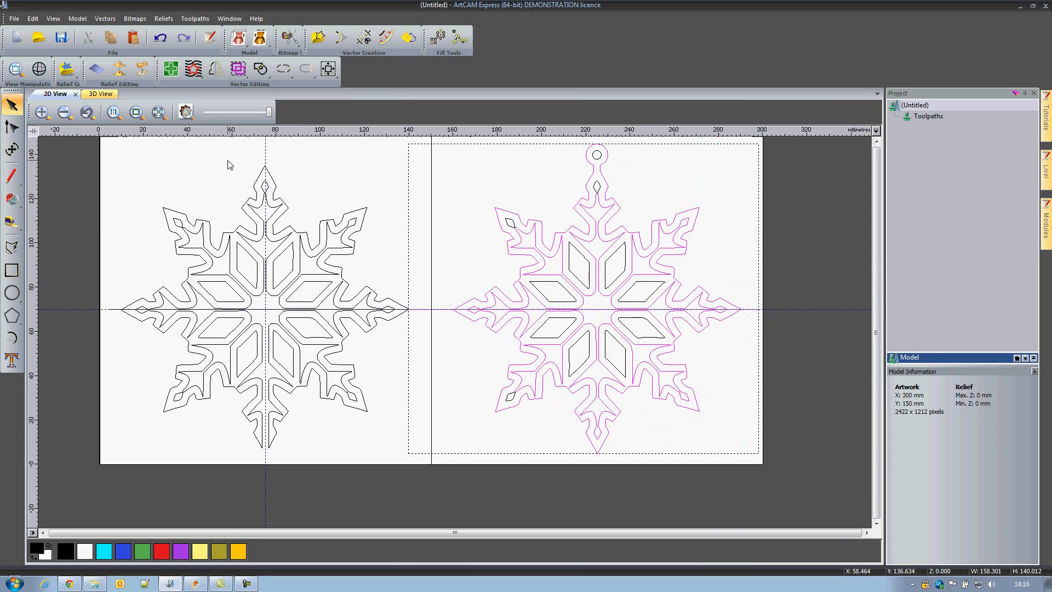
{"action": "left_click", "coordinate": [262, 71]}
{"action": "left_click", "coordinate": [384, 419]}
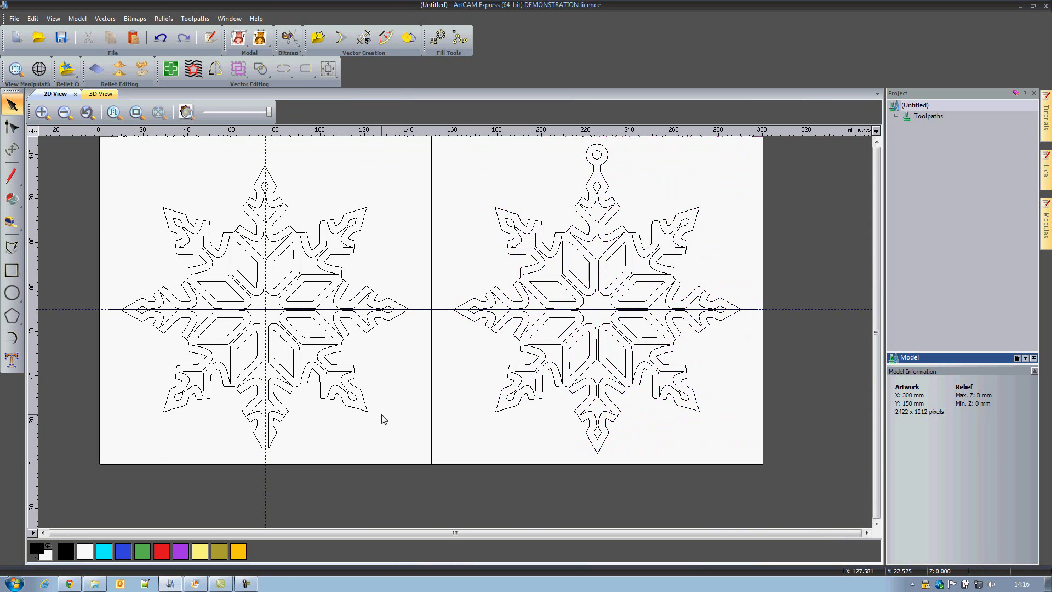
- Delete the right snowflake's lower half and the leftover horizontal line pieces on either side of it
{"action": "left_click_drag", "start_coordinate": [114, 306], "coordinate": [414, 480]}
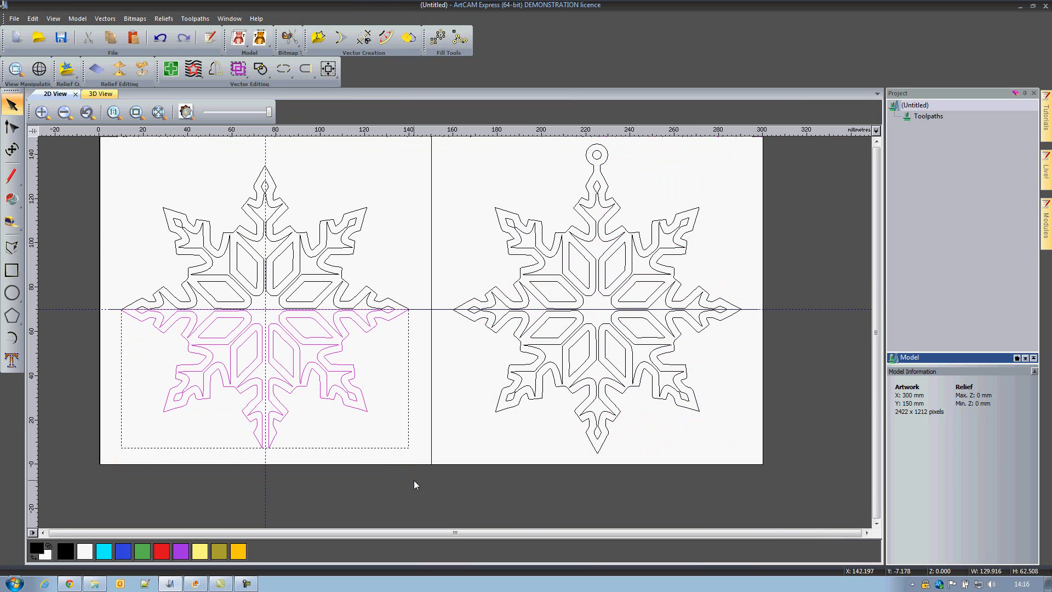
{"action": "left_click", "coordinate": [454, 415]}
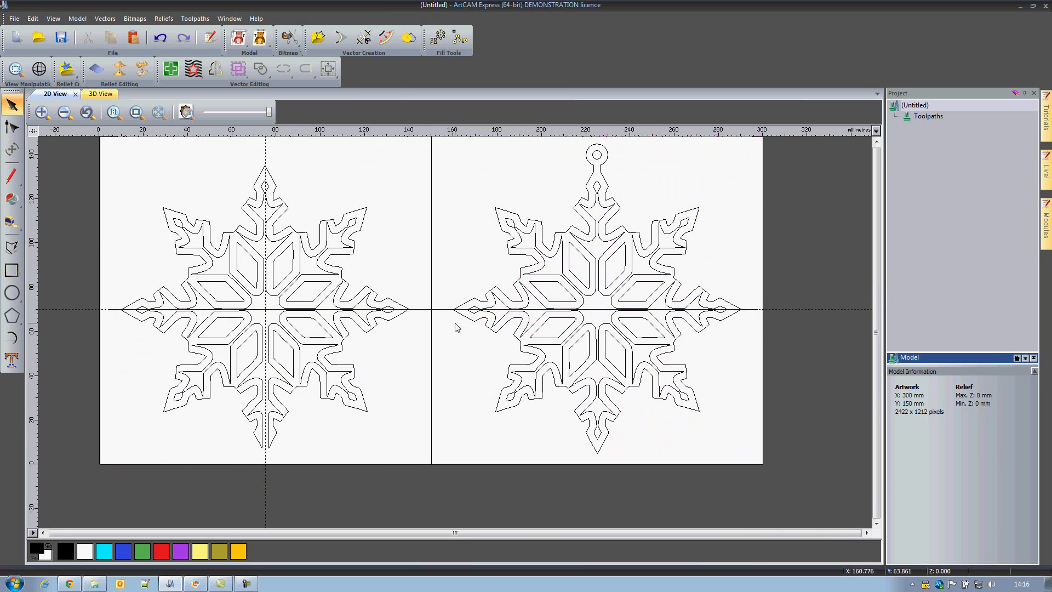
{"action": "left_click_drag", "start_coordinate": [449, 308], "coordinate": [750, 478]}
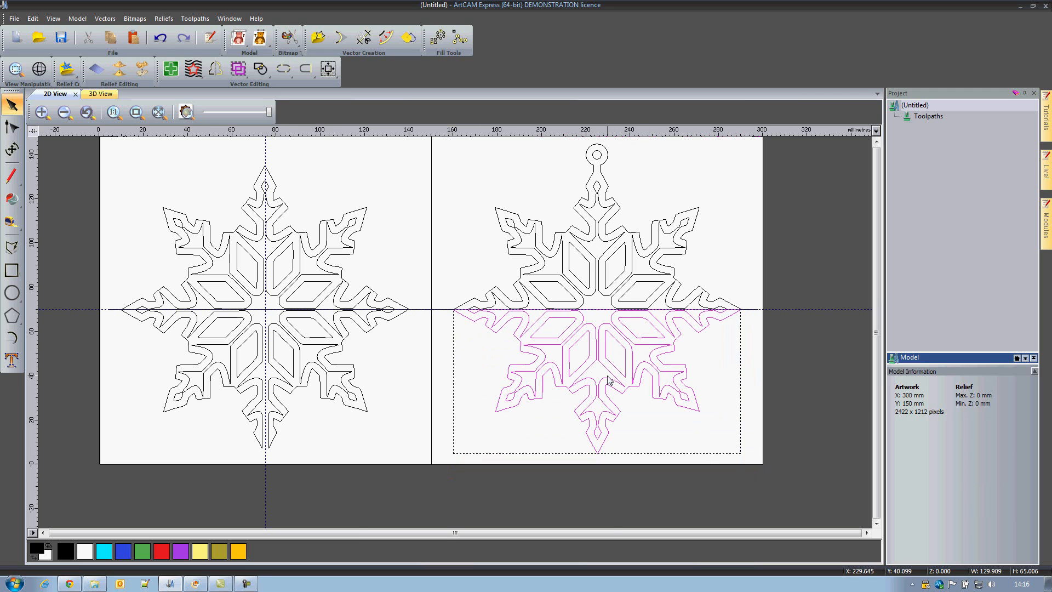
{"action": "scroll", "coordinate": [662, 449], "scroll_direction": "up", "scroll_amount": 2}
{"action": "middle_click_drag", "start_coordinate": [645, 340], "coordinate": [597, 356]}
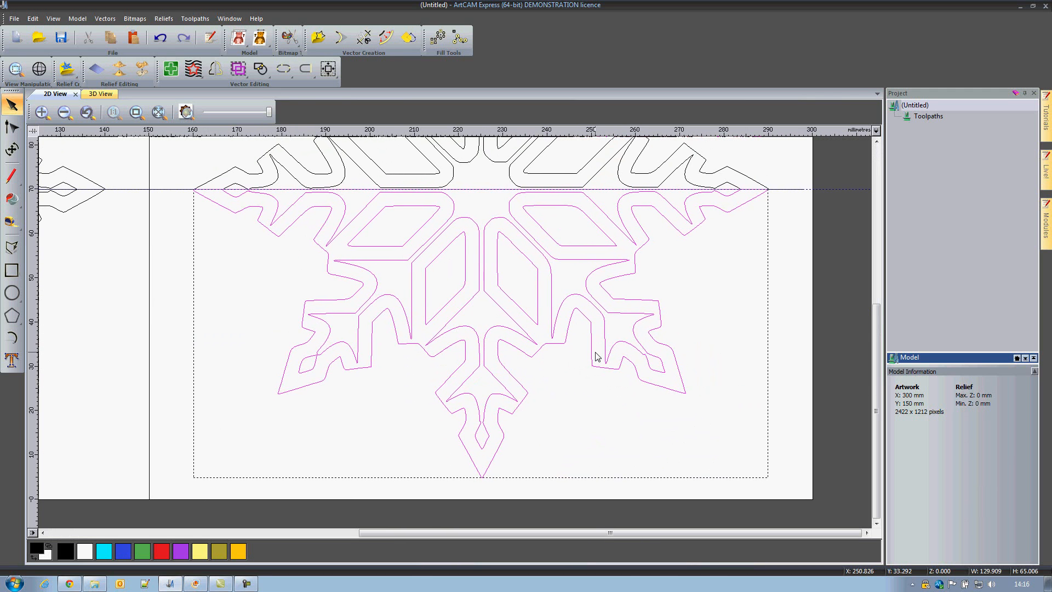
{"action": "key", "text": "Delete"}
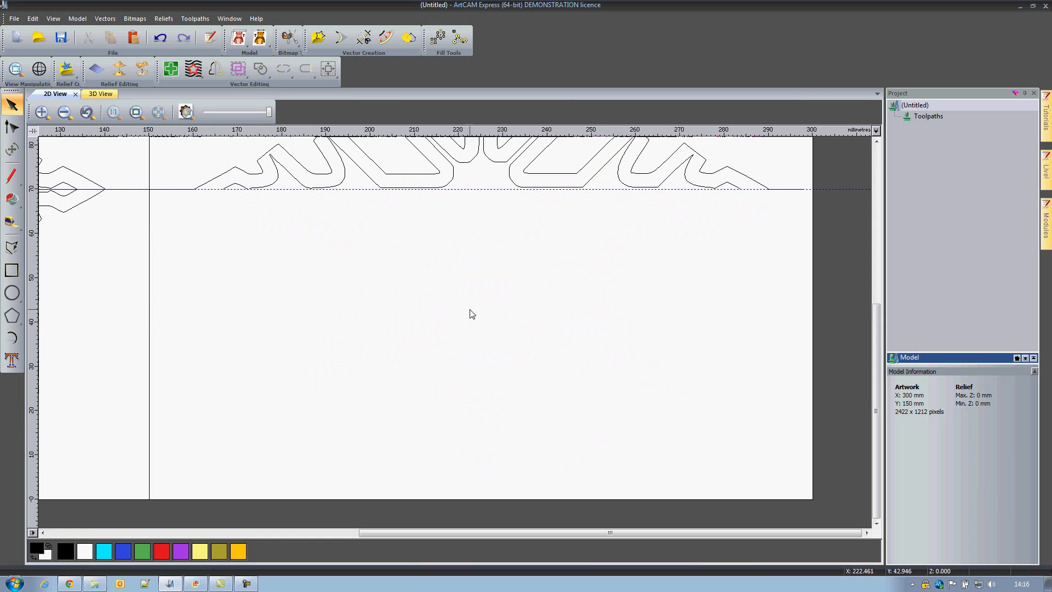
{"action": "left_click", "coordinate": [783, 189]}
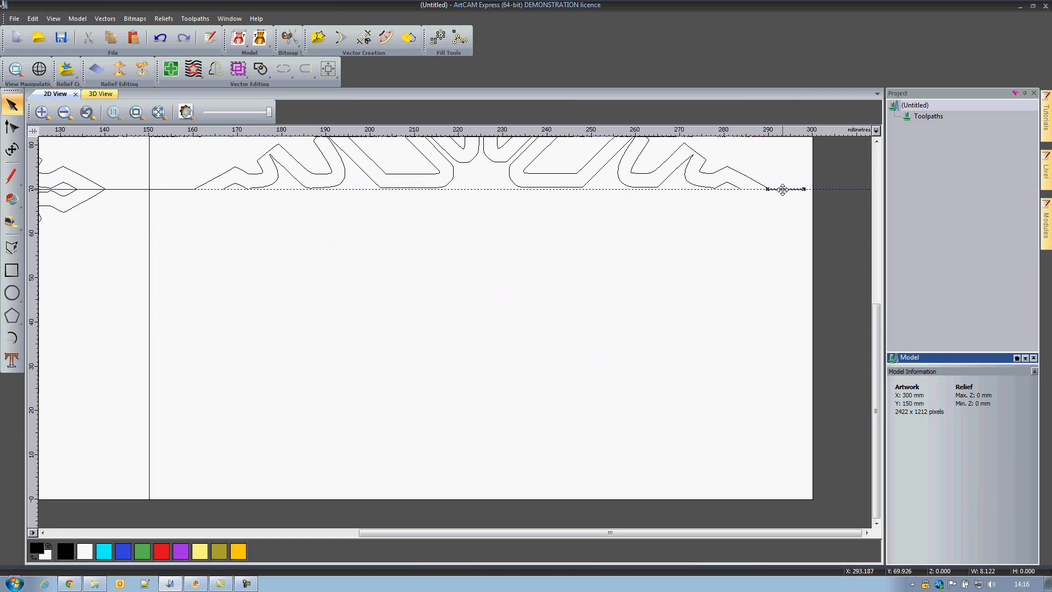
{"action": "key", "text": "Delete"}
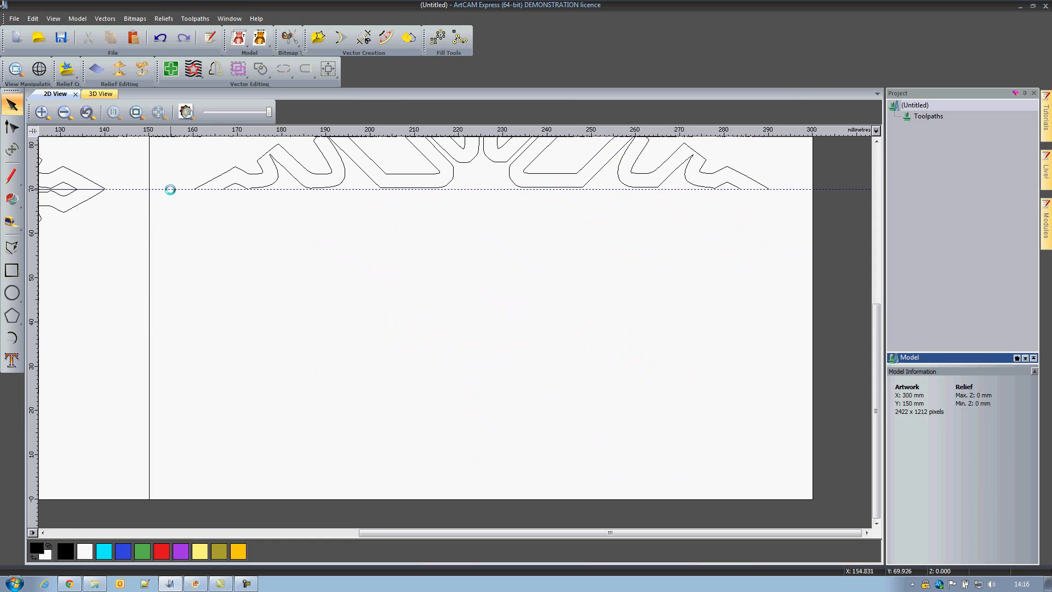
- Copy the left snowflake's slotted lower half and place the copy beneath the right snowflake's upper half at the 70 mm guideline
{"action": "scroll", "coordinate": [188, 260], "scroll_direction": "down", "scroll_amount": 2}
{"action": "scroll", "coordinate": [188, 262], "scroll_direction": "down", "scroll_amount": 2}
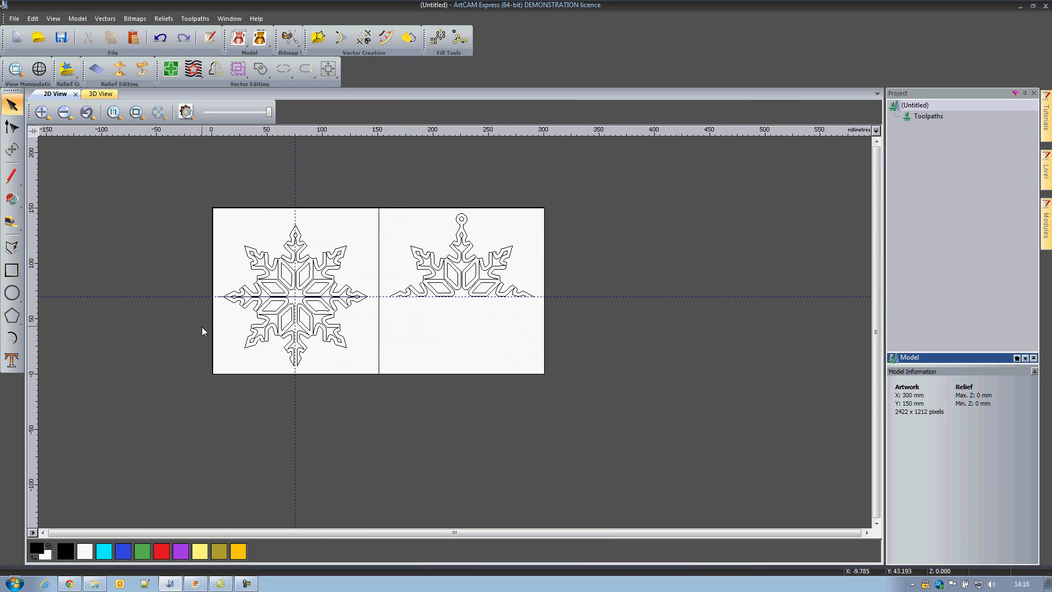
{"action": "scroll", "coordinate": [203, 327], "scroll_direction": "up", "scroll_amount": 2}
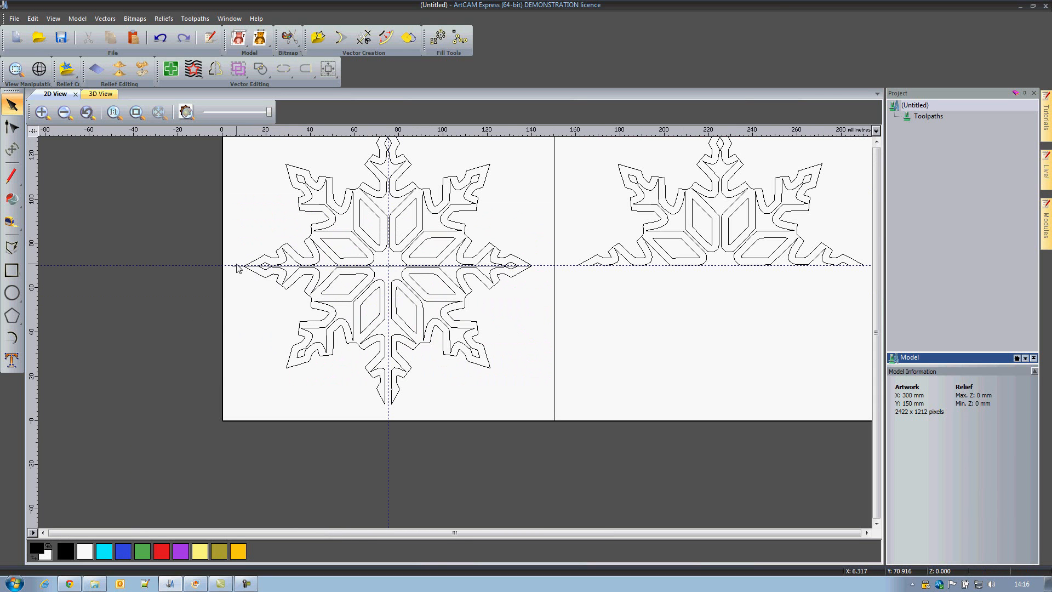
{"action": "left_click_drag", "start_coordinate": [237, 266], "coordinate": [534, 426]}
{"action": "scroll", "coordinate": [444, 302], "scroll_direction": "up", "scroll_amount": 2}
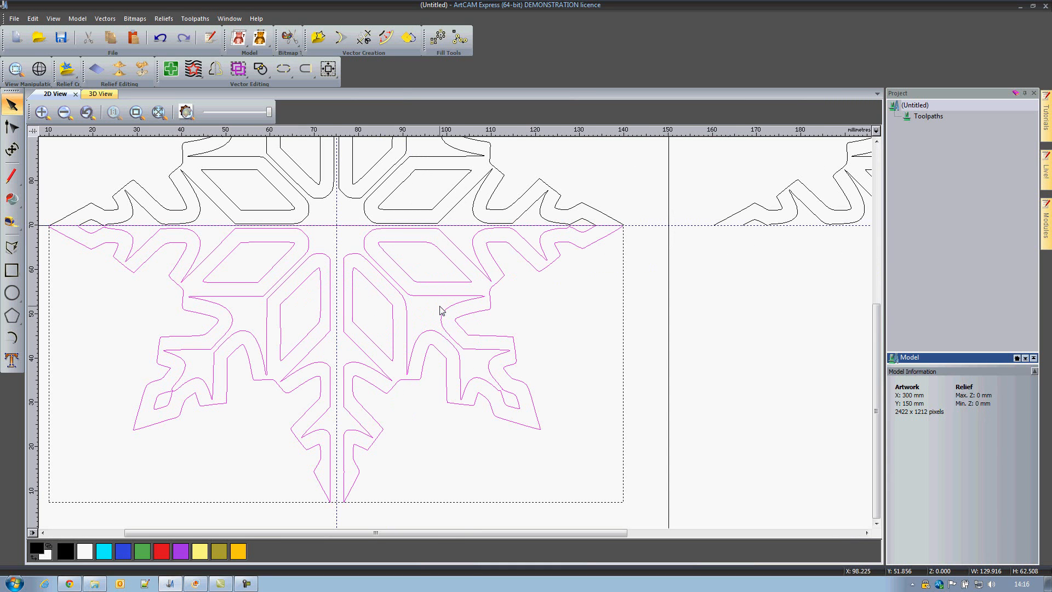
{"action": "scroll", "coordinate": [441, 311], "scroll_direction": "down", "scroll_amount": 2}
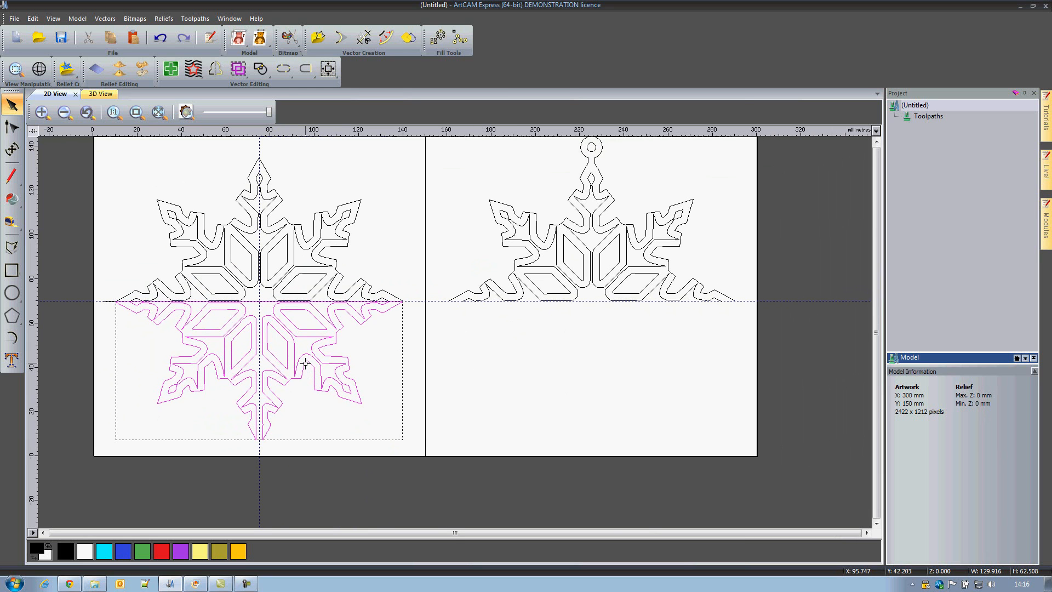
{"action": "left_click_drag", "start_coordinate": [305, 363], "coordinate": [636, 399]}
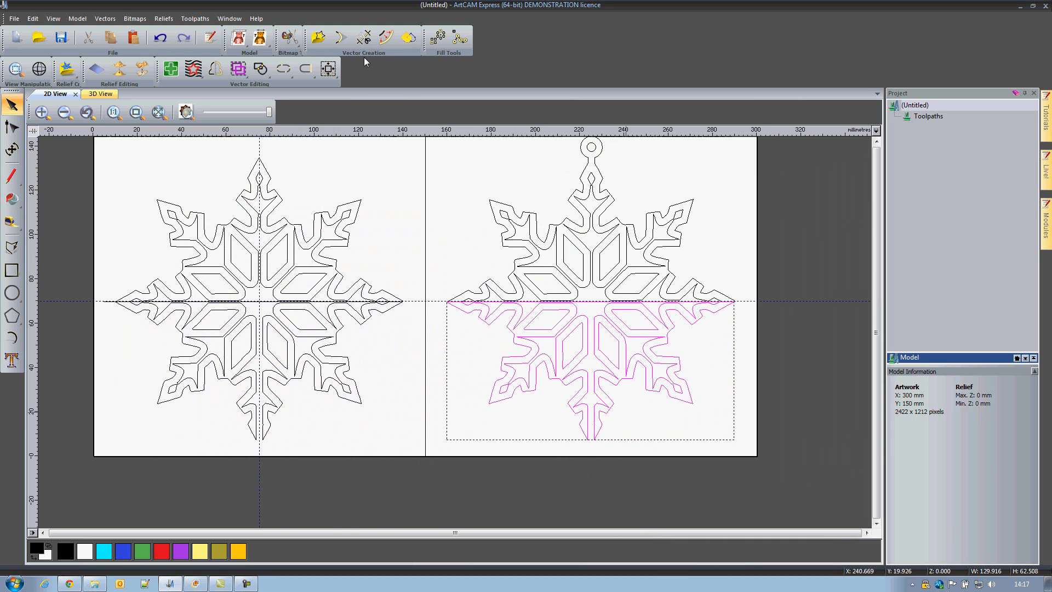
- Nudge the copied slotted lower half to the right to line its left tip up with the right snowflake's upper half
{"action": "scroll", "coordinate": [722, 405], "scroll_direction": "up", "scroll_amount": 2}
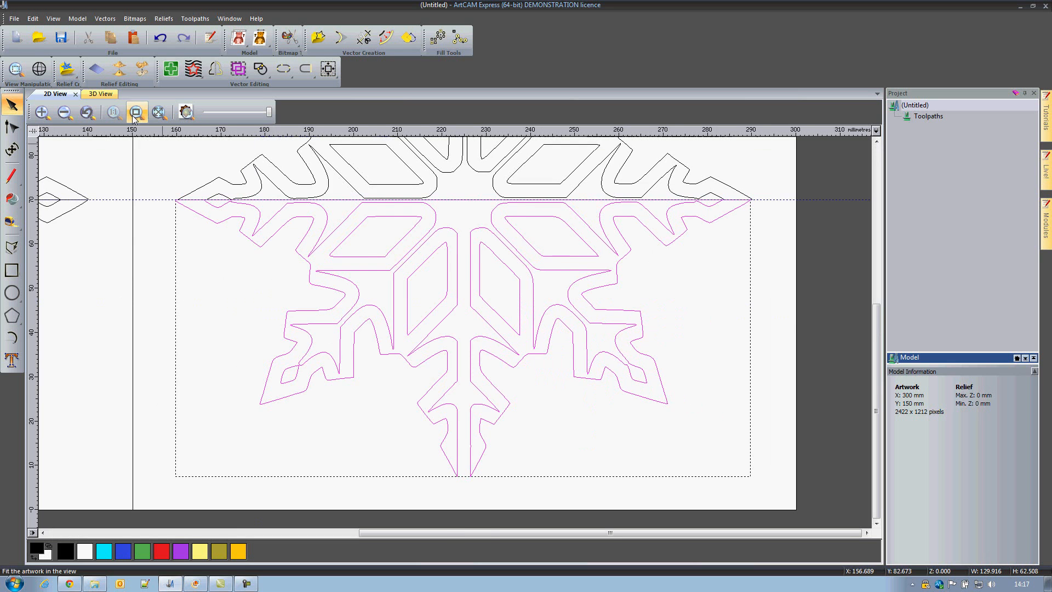
{"action": "scroll", "coordinate": [211, 159], "scroll_direction": "up", "scroll_amount": 1}
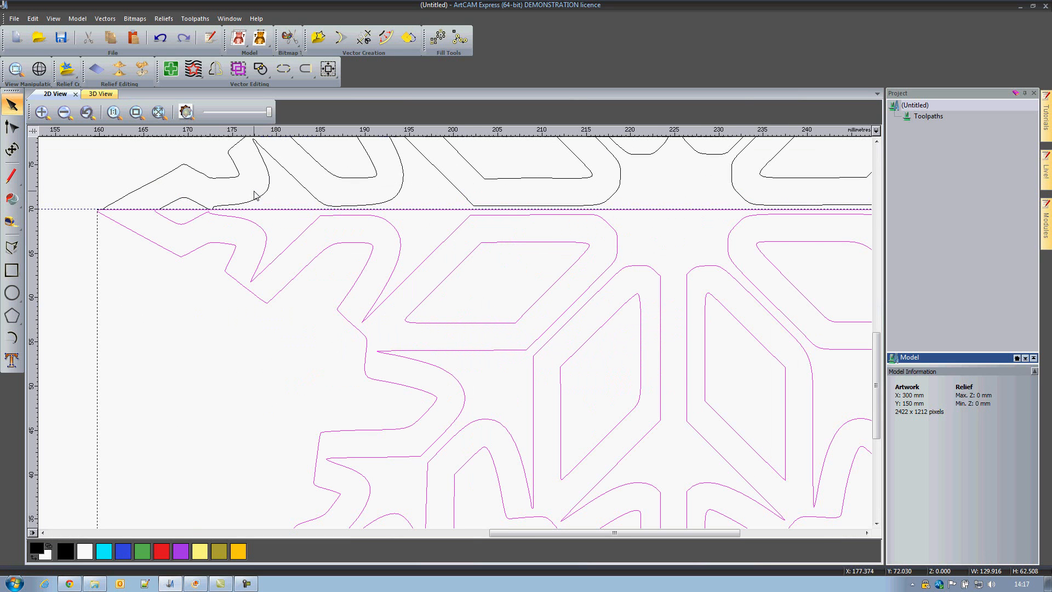
{"action": "scroll", "coordinate": [88, 200], "scroll_direction": "up", "scroll_amount": 1}
{"action": "key", "text": "Right"}
{"action": "key", "text": "Right"}
{"action": "key", "text": "Right"}
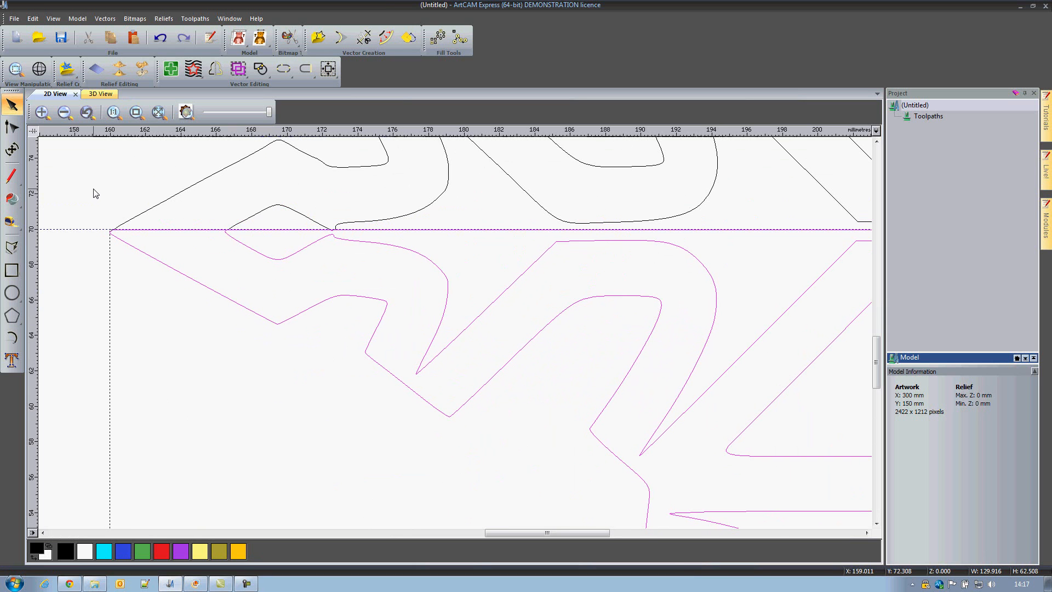
- Delete the horizontal guideline at 70 mm
{"action": "left_click", "coordinate": [94, 249]}
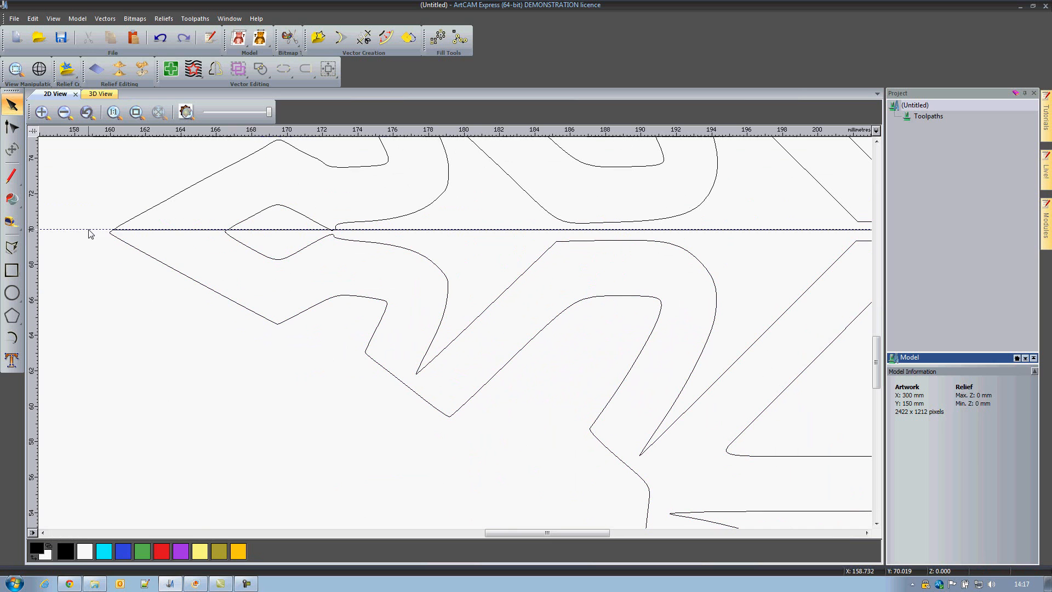
{"action": "right_click", "coordinate": [91, 233]}
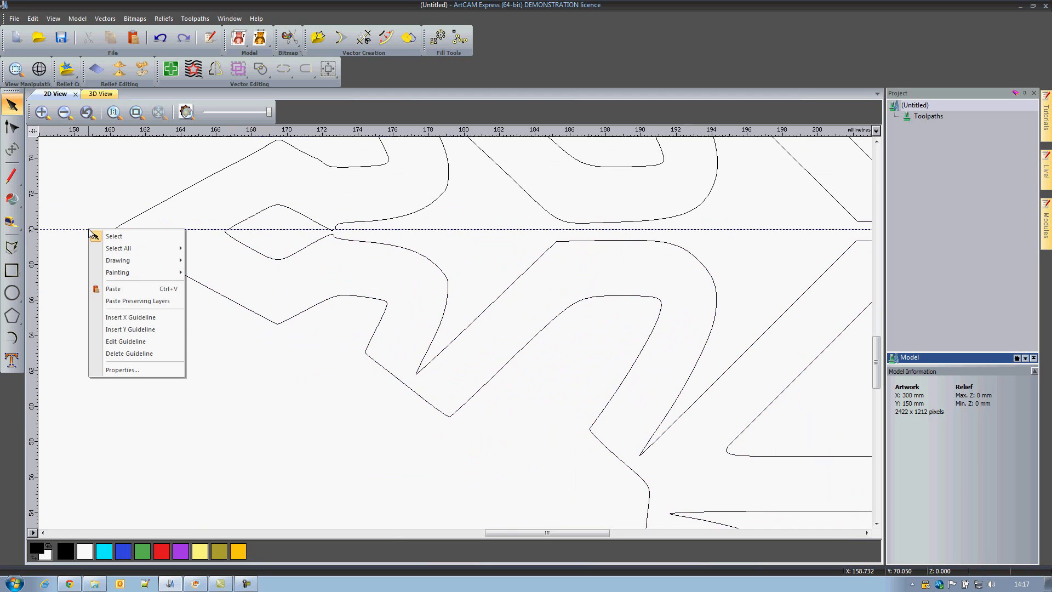
{"action": "left_click", "coordinate": [125, 355]}
- Delete the leftover horizontal line segments running across the right snowflake, including the tiny piece beside the left arm's diamond
{"action": "left_click", "coordinate": [183, 233]}
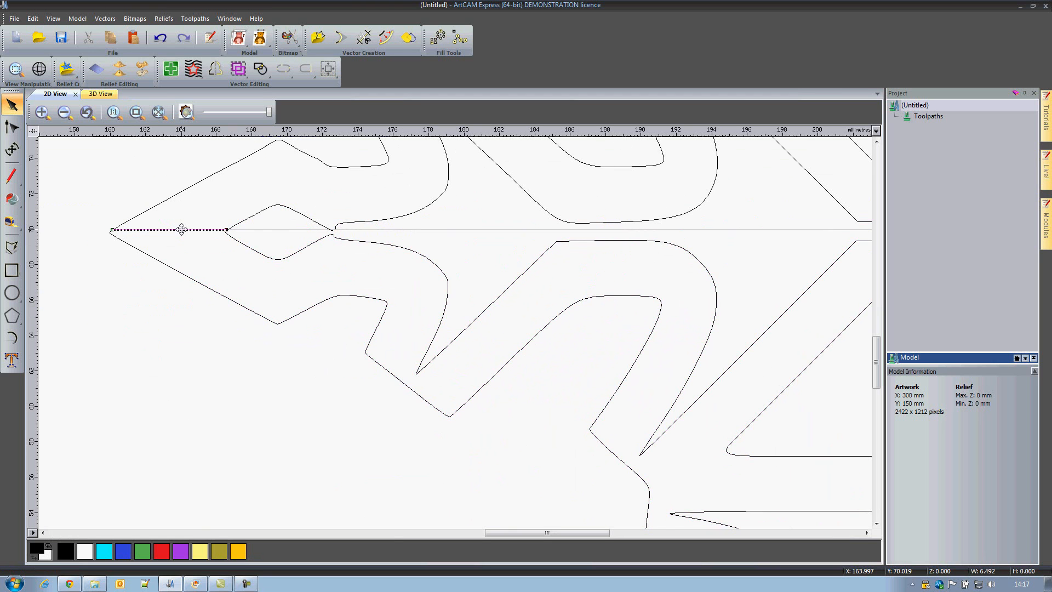
{"action": "left_click", "coordinate": [275, 233], "text": "shift"}
{"action": "left_click", "coordinate": [395, 231], "text": "shift"}
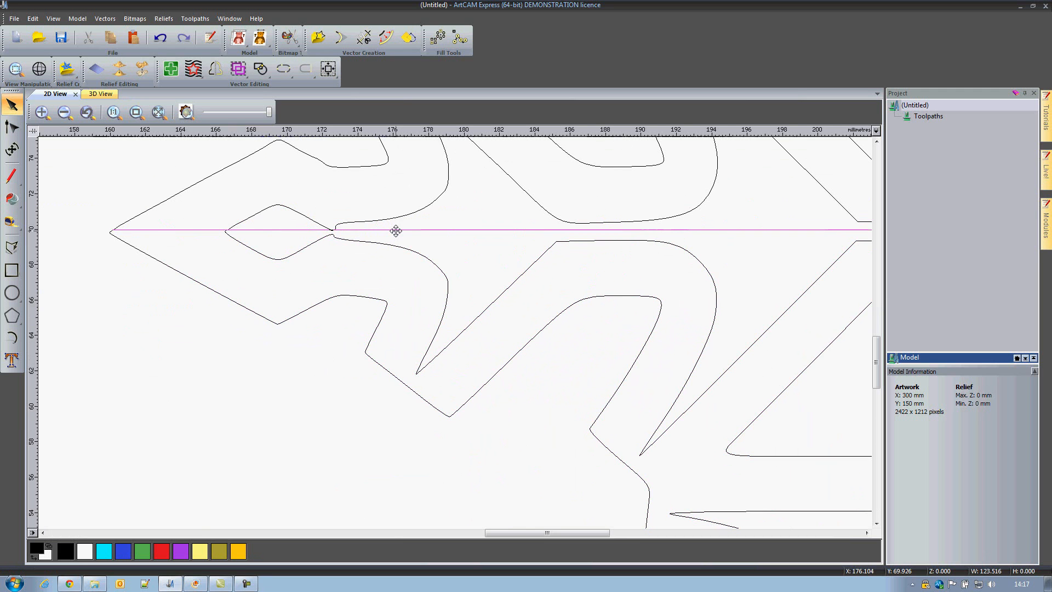
{"action": "key", "text": "Delete"}
{"action": "scroll", "coordinate": [332, 233], "scroll_direction": "up", "scroll_amount": 5}
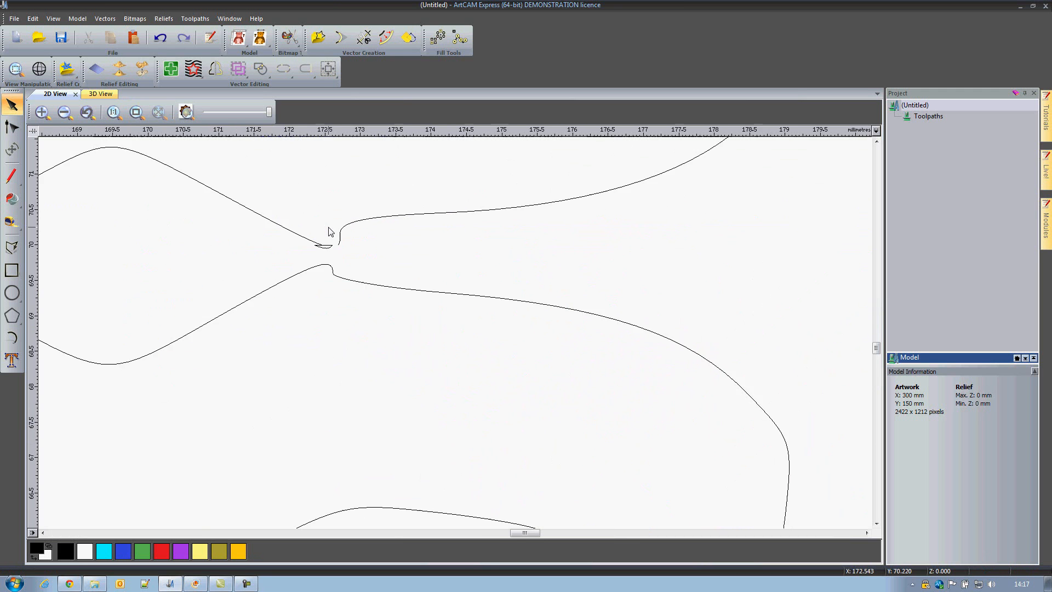
{"action": "left_click", "coordinate": [329, 278]}
{"action": "key", "text": "Delete"}
- Reselect the right snowflake's slotted lower half and nudge it slightly right until its diamond's cut ends meet the upper outline
{"action": "scroll", "coordinate": [327, 279], "scroll_direction": "down", "scroll_amount": 8}
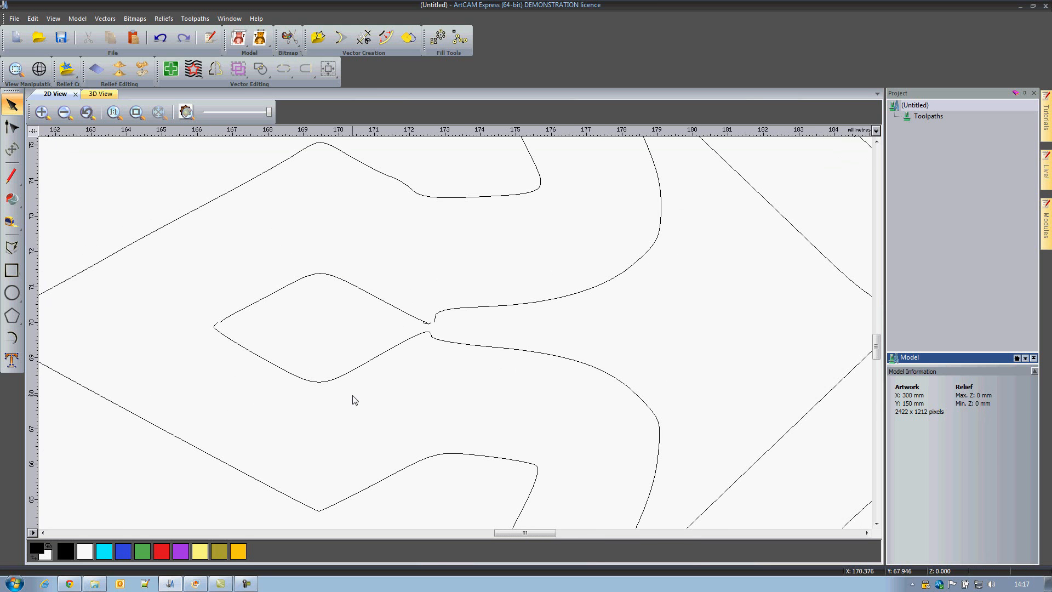
{"action": "scroll", "coordinate": [288, 293], "scroll_direction": "down", "scroll_amount": 1}
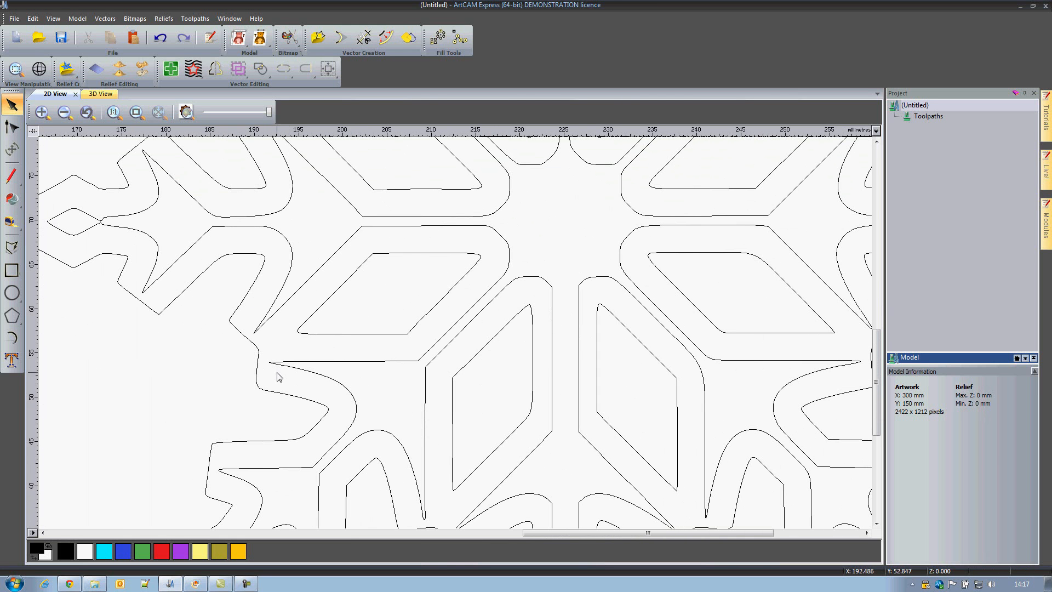
{"action": "scroll", "coordinate": [237, 357], "scroll_direction": "down", "scroll_amount": 1}
{"action": "left_click_drag", "start_coordinate": [211, 274], "coordinate": [835, 546]}
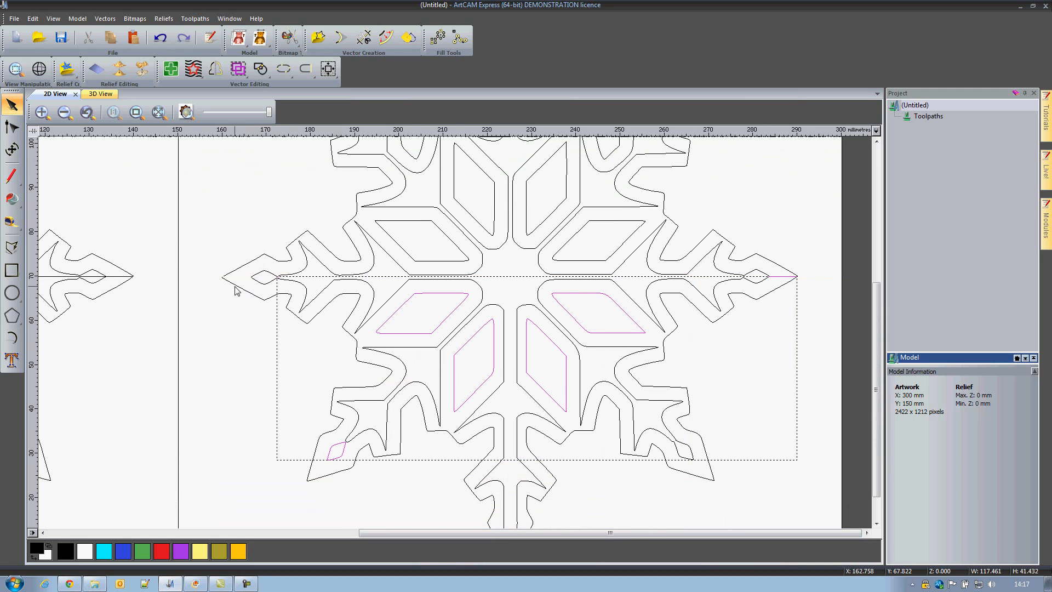
{"action": "scroll", "coordinate": [216, 282], "scroll_direction": "up", "scroll_amount": 9}
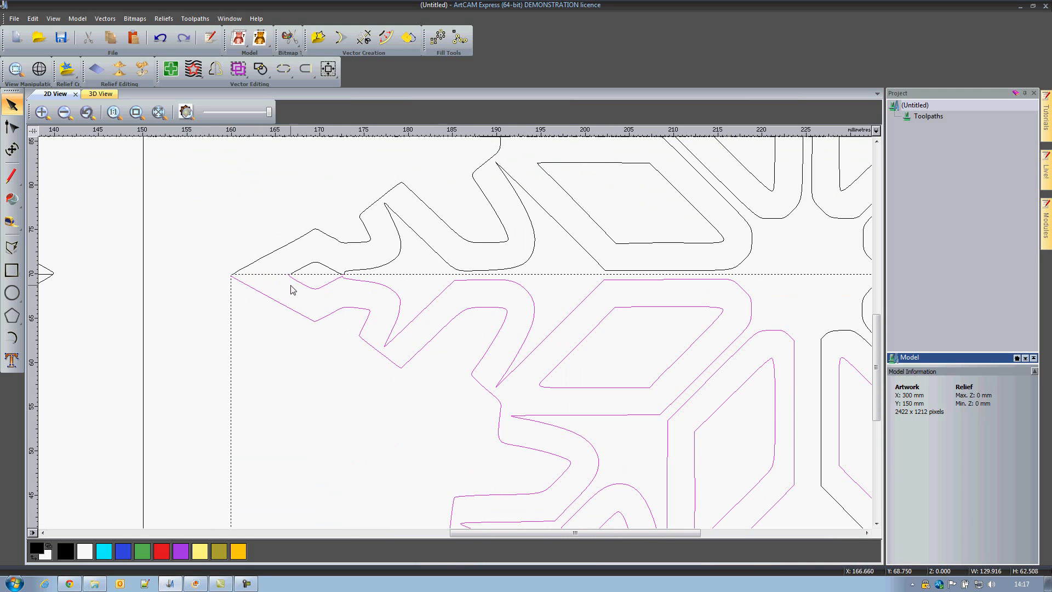
{"action": "scroll", "coordinate": [430, 253], "scroll_direction": "down", "scroll_amount": 2}
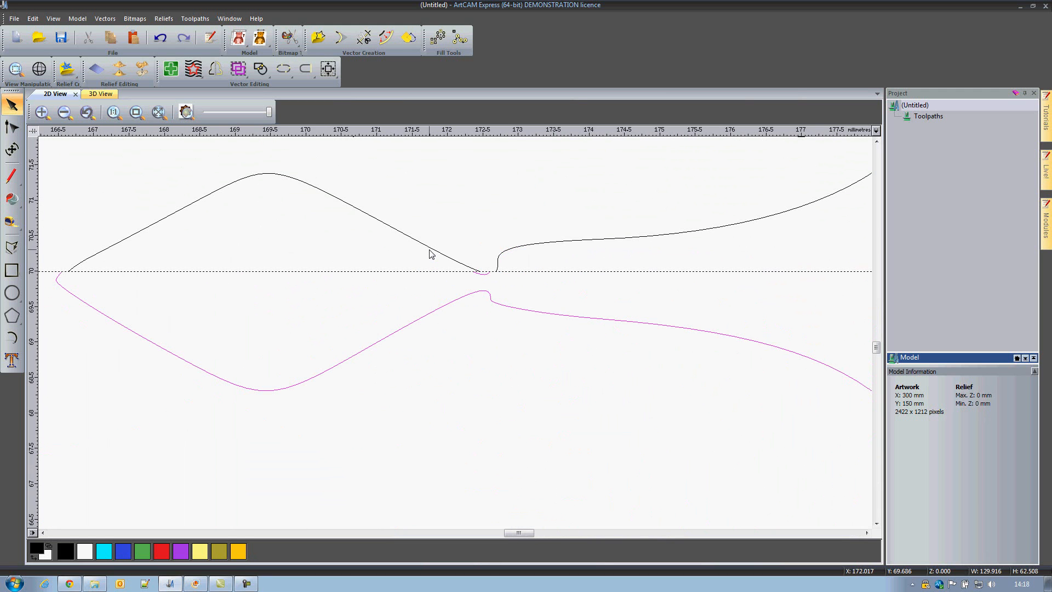
{"action": "key", "text": "Right"}
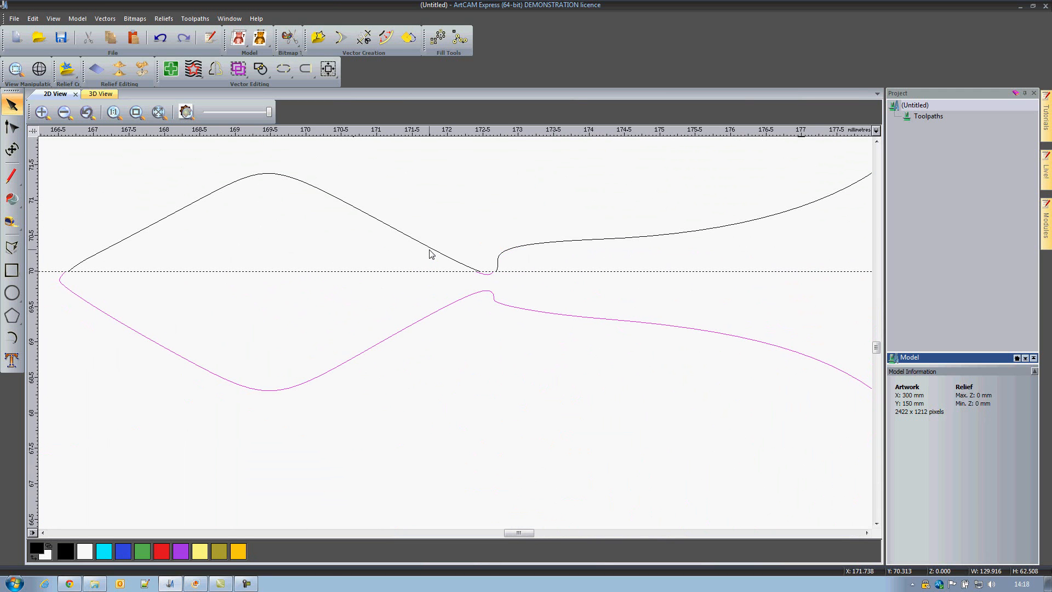
{"action": "key", "text": "Right"}
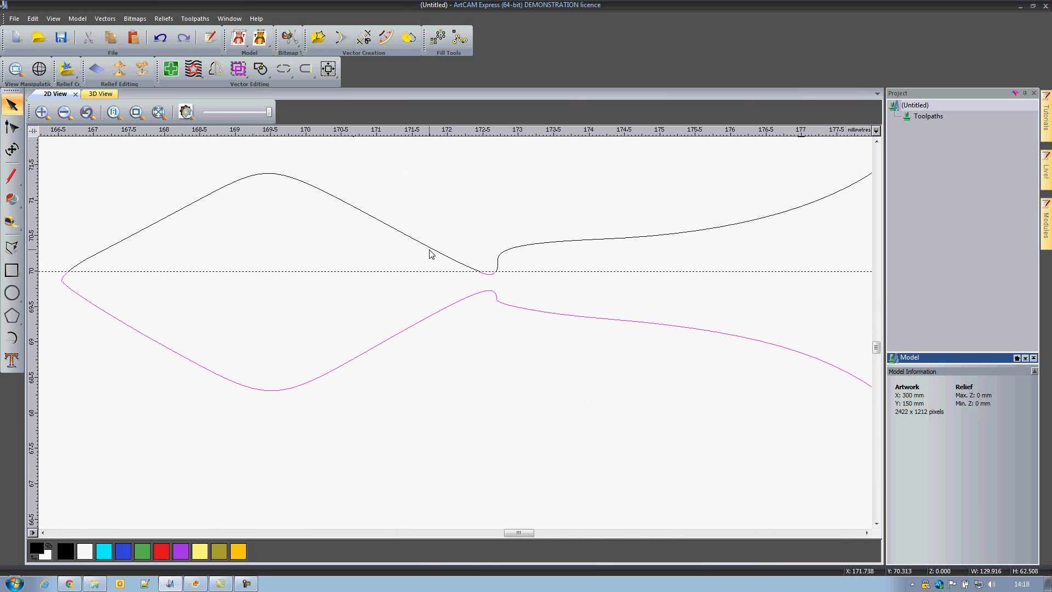
- Nudge the lower-right slotted quarter of the right snowflake slightly right to meet the upper outline at the right arm's tip
{"action": "scroll", "coordinate": [442, 272], "scroll_direction": "down", "scroll_amount": 7}
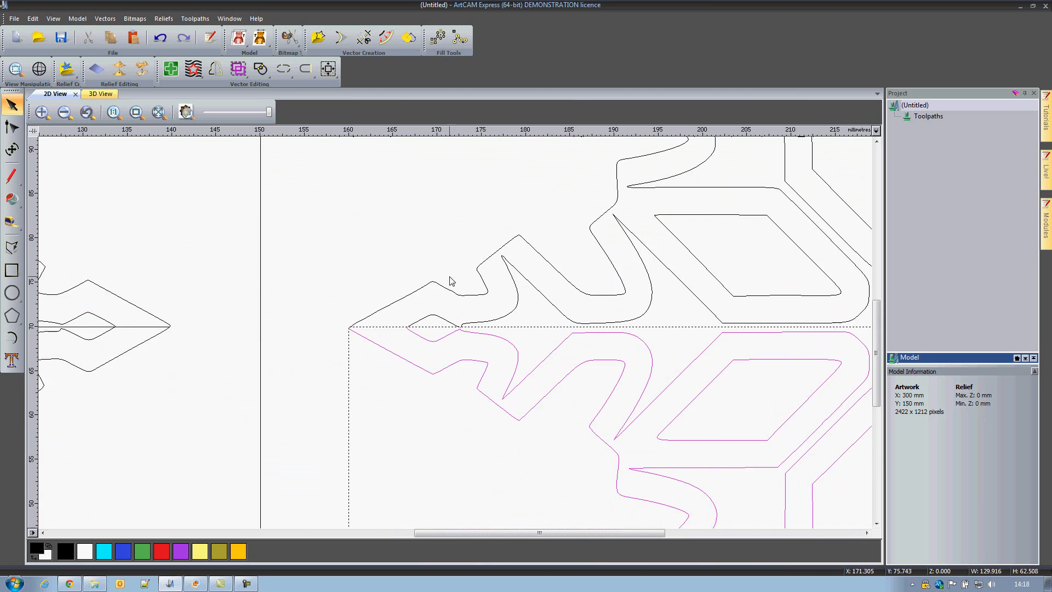
{"action": "key", "text": "F3"}
{"action": "scroll", "coordinate": [702, 339], "scroll_direction": "up", "scroll_amount": 2}
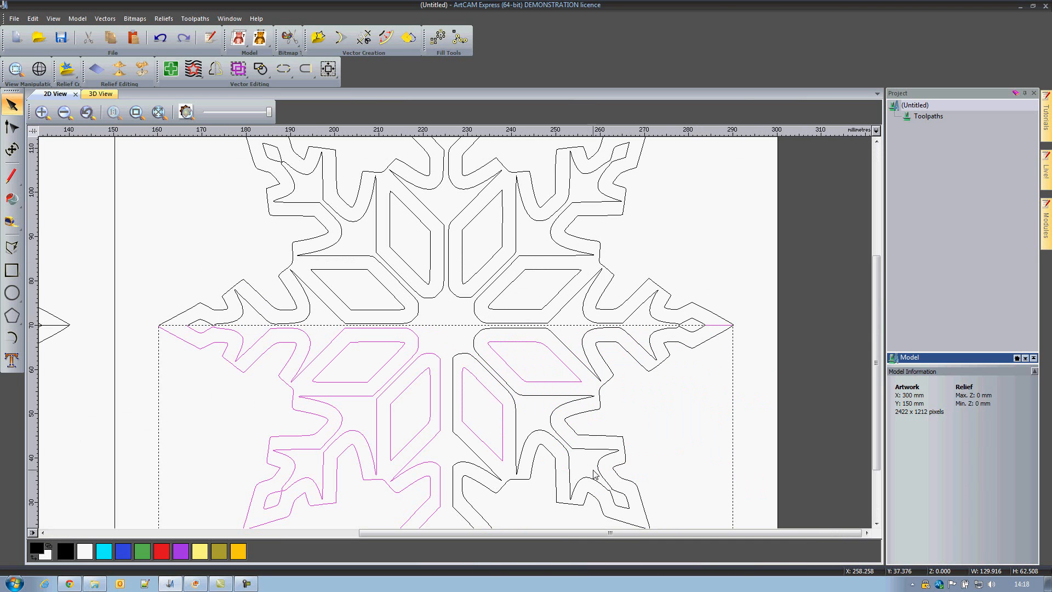
{"action": "left_click", "coordinate": [586, 438]}
{"action": "scroll", "coordinate": [767, 329], "scroll_direction": "up", "scroll_amount": 2}
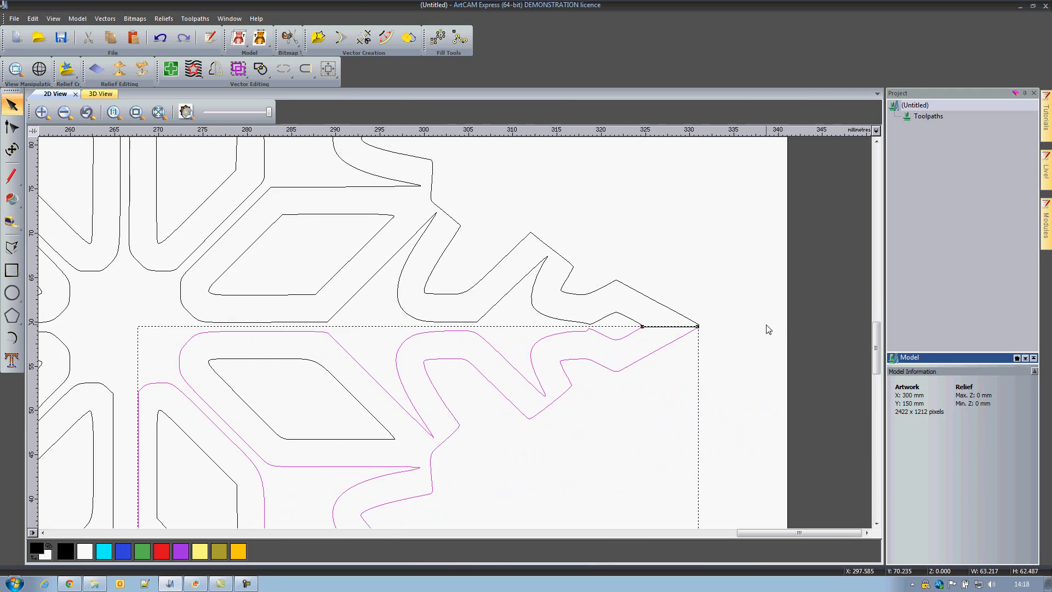
{"action": "scroll", "coordinate": [570, 333], "scroll_direction": "up", "scroll_amount": 1}
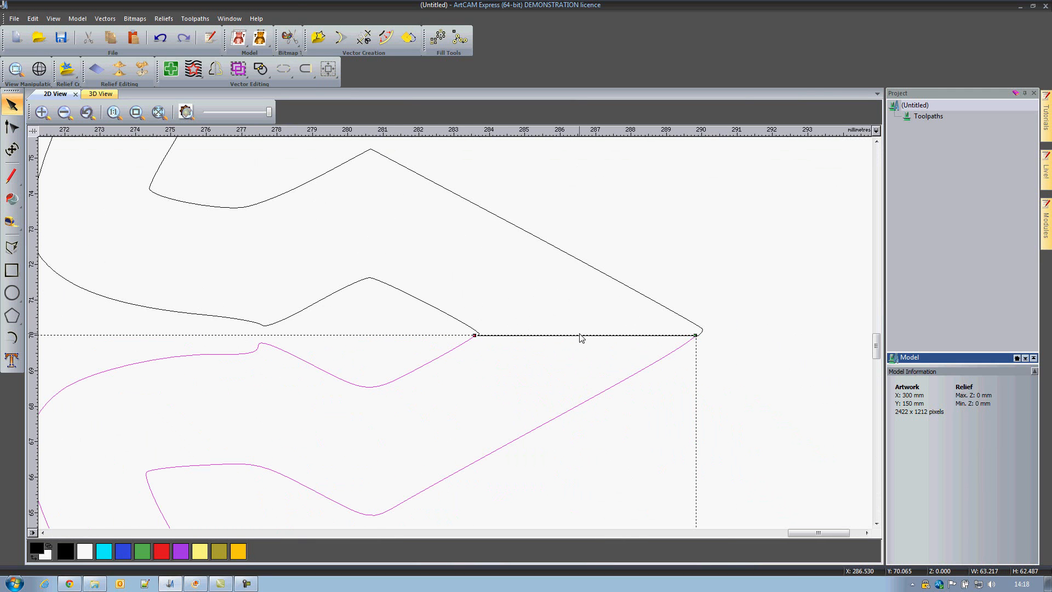
{"action": "key", "text": "Right"}
{"action": "key", "text": "Right"}
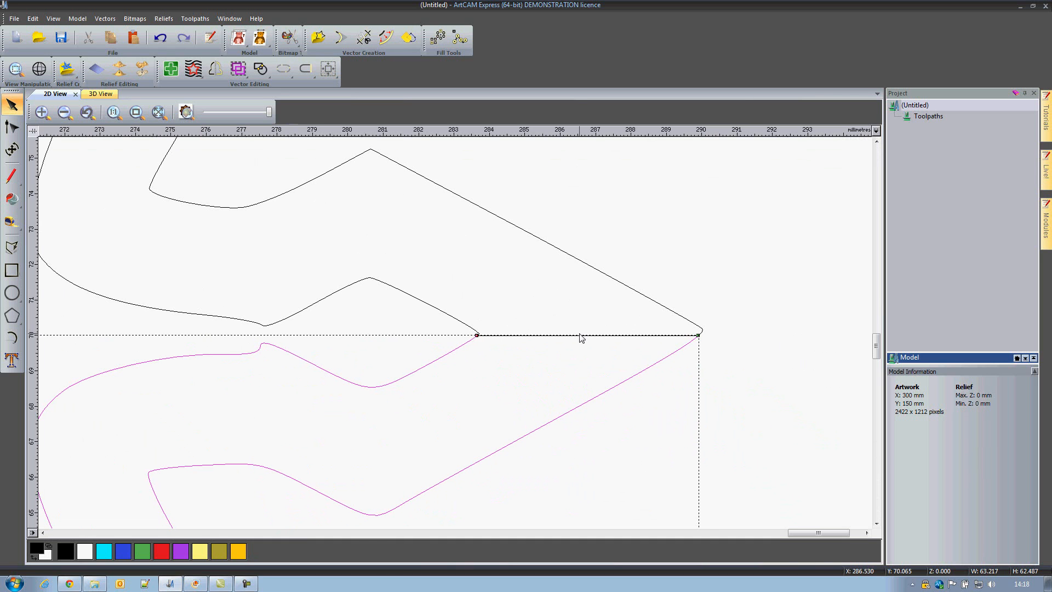
{"action": "left_click", "coordinate": [559, 359]}
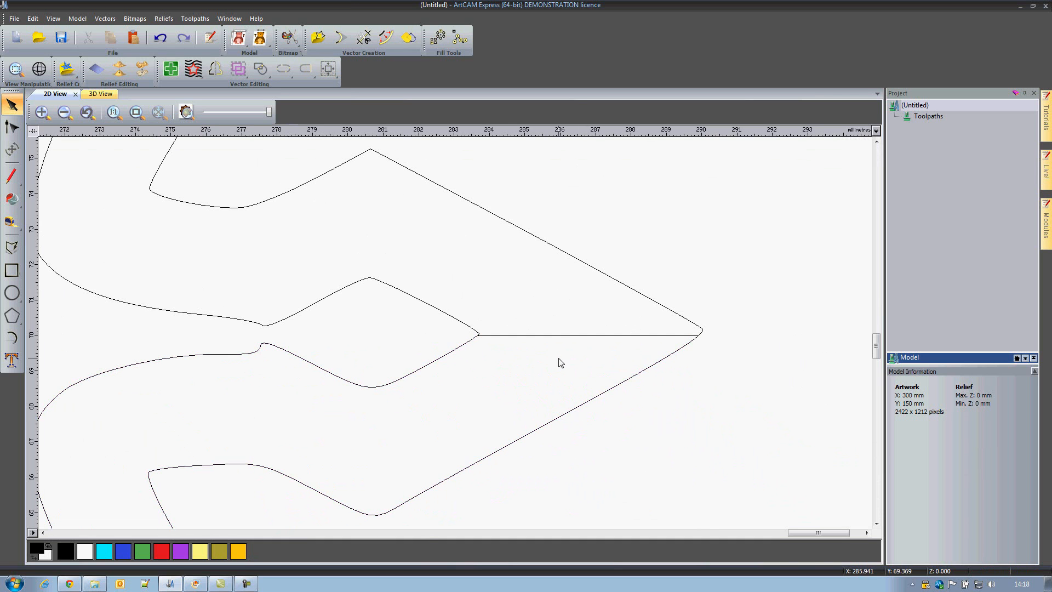
- Delete the leftover horizontal segment inside the right snowflake's right arm tip and nudge the lower-right quarter slightly further right
{"action": "left_click", "coordinate": [514, 335]}
{"action": "key", "text": "Delete"}
{"action": "left_click", "coordinate": [349, 383]}
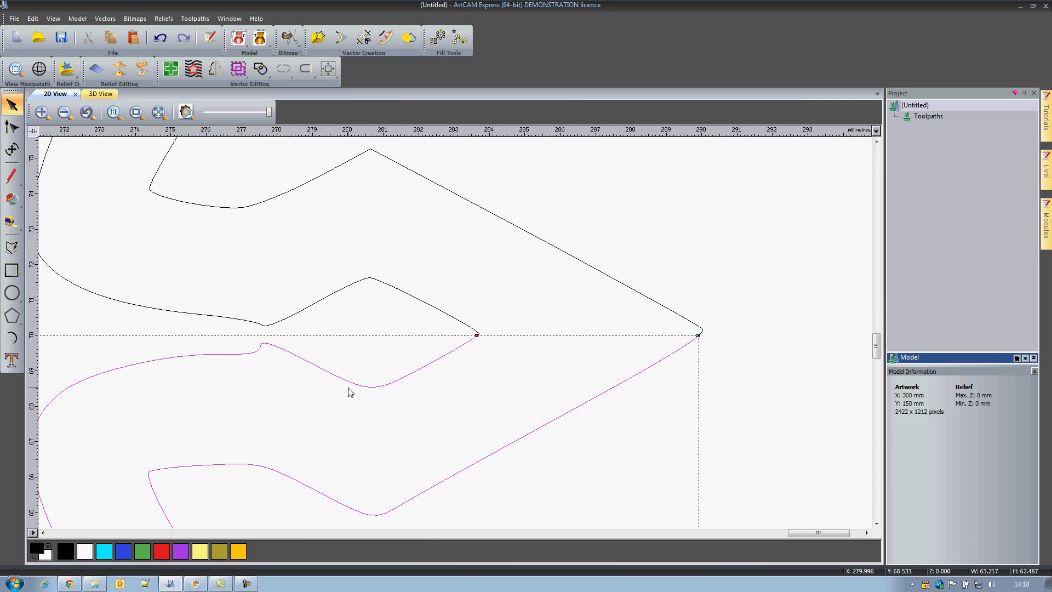
{"action": "key", "text": "Right"}
{"action": "left_click", "coordinate": [617, 277]}
{"action": "scroll", "coordinate": [667, 245], "scroll_direction": "down", "scroll_amount": 8}
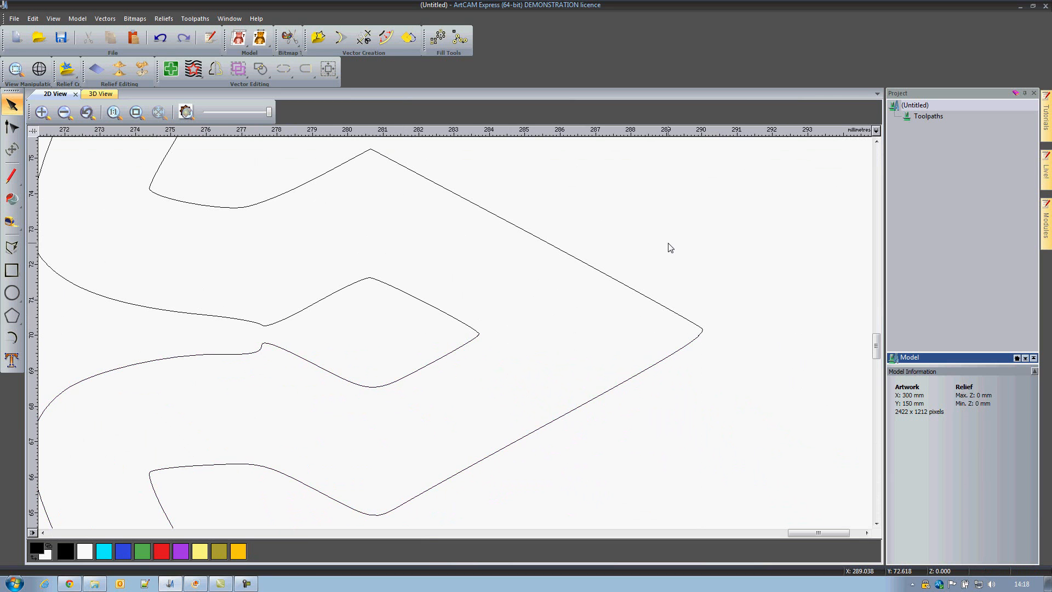
- Delete the horizontal line segments running out of the left snowflake's left tip and across its middle
{"action": "middle_click_drag", "start_coordinate": [237, 392], "coordinate": [395, 373]}
{"action": "left_click", "coordinate": [46, 313]}
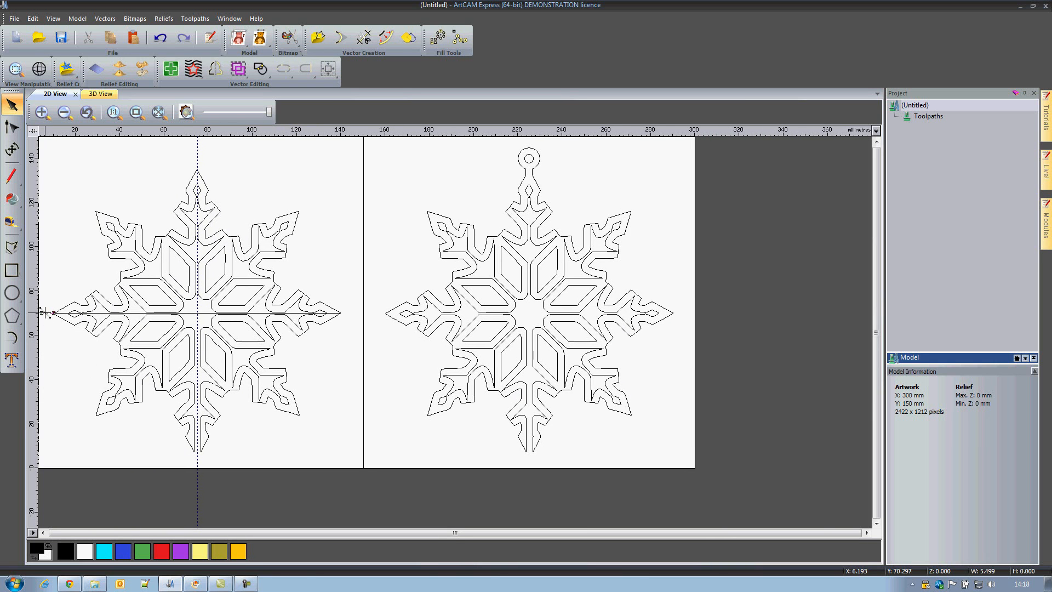
{"action": "scroll", "coordinate": [46, 311], "scroll_direction": "up", "scroll_amount": 4}
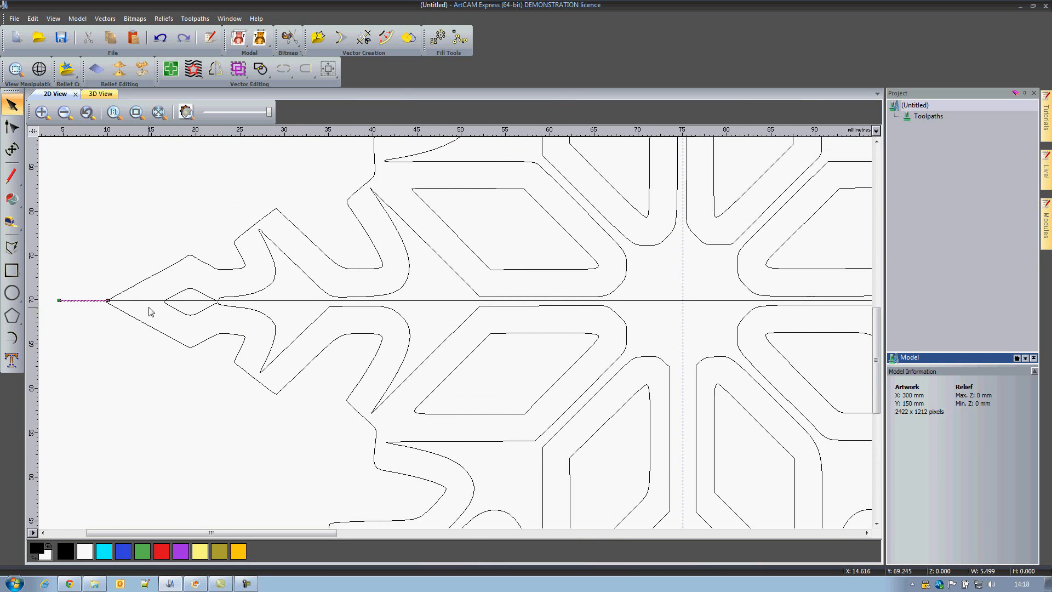
{"action": "left_click", "coordinate": [252, 300], "text": "shift"}
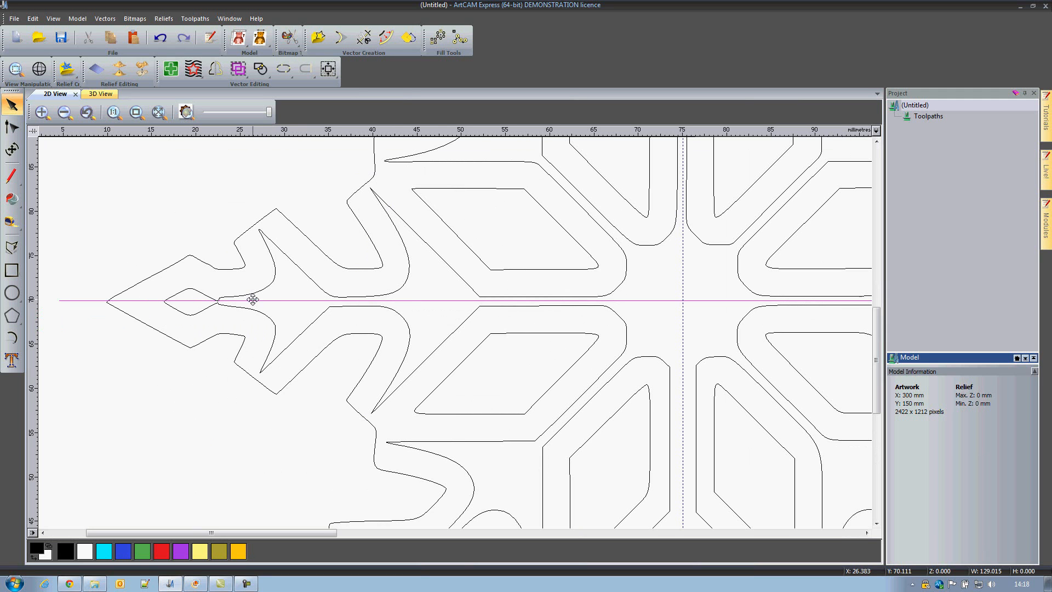
{"action": "left_click", "coordinate": [555, 288]}
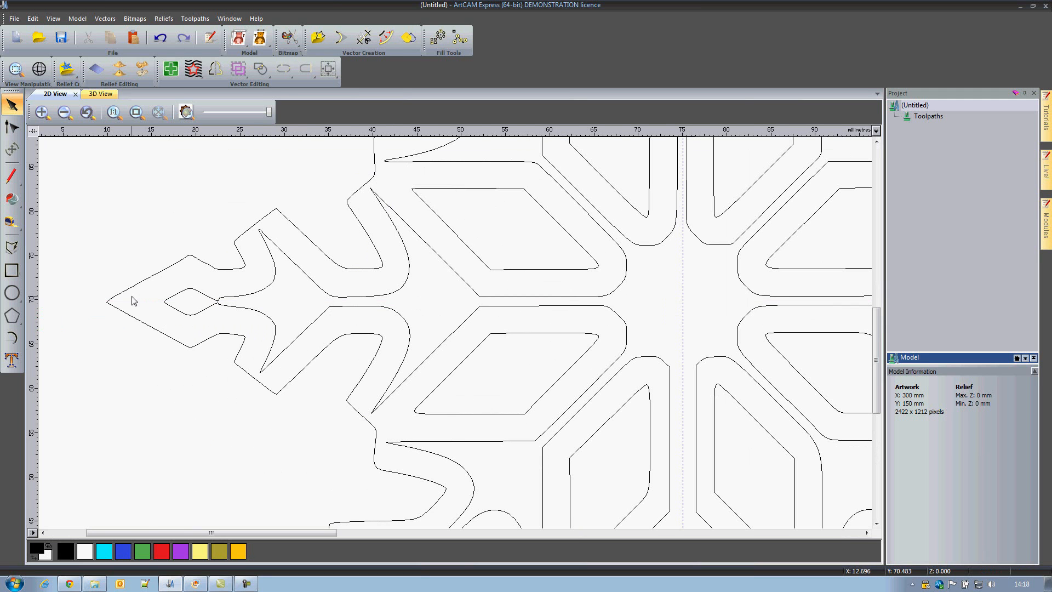
- Delete the leftover line pieces beside the left snowflake's left arm diamond and inside its right arm tip
{"action": "scroll", "coordinate": [183, 305], "scroll_direction": "up", "scroll_amount": 2}
{"action": "scroll", "coordinate": [228, 305], "scroll_direction": "up", "scroll_amount": 4}
{"action": "left_click", "coordinate": [468, 310]}
{"action": "key", "text": "Delete"}
{"action": "scroll", "coordinate": [469, 310], "scroll_direction": "down", "scroll_amount": 6}
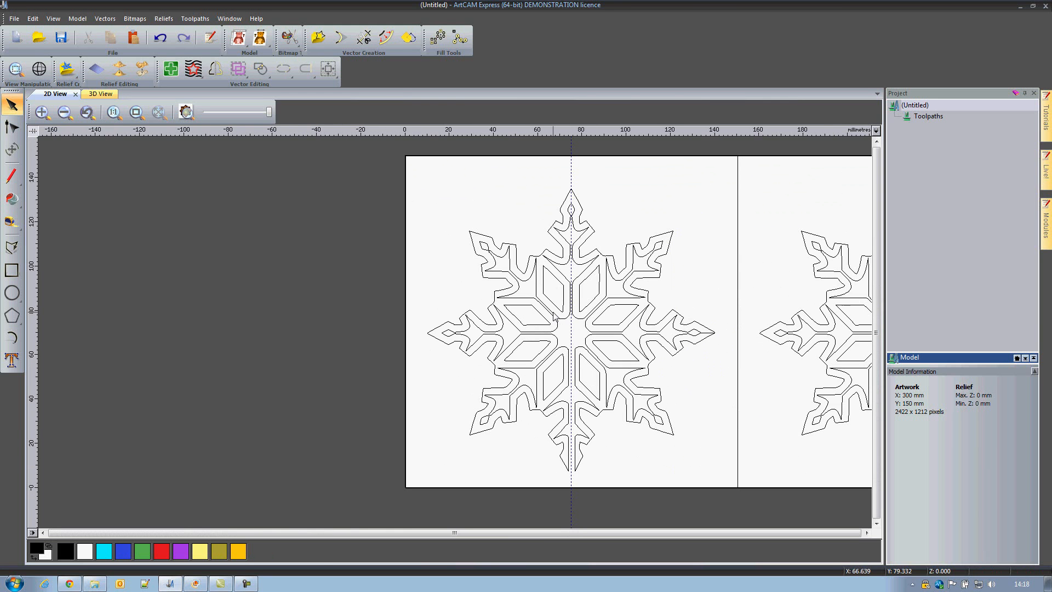
{"action": "scroll", "coordinate": [729, 328], "scroll_direction": "up", "scroll_amount": 2}
{"action": "left_click", "coordinate": [630, 364]}
{"action": "key", "text": "Delete"}
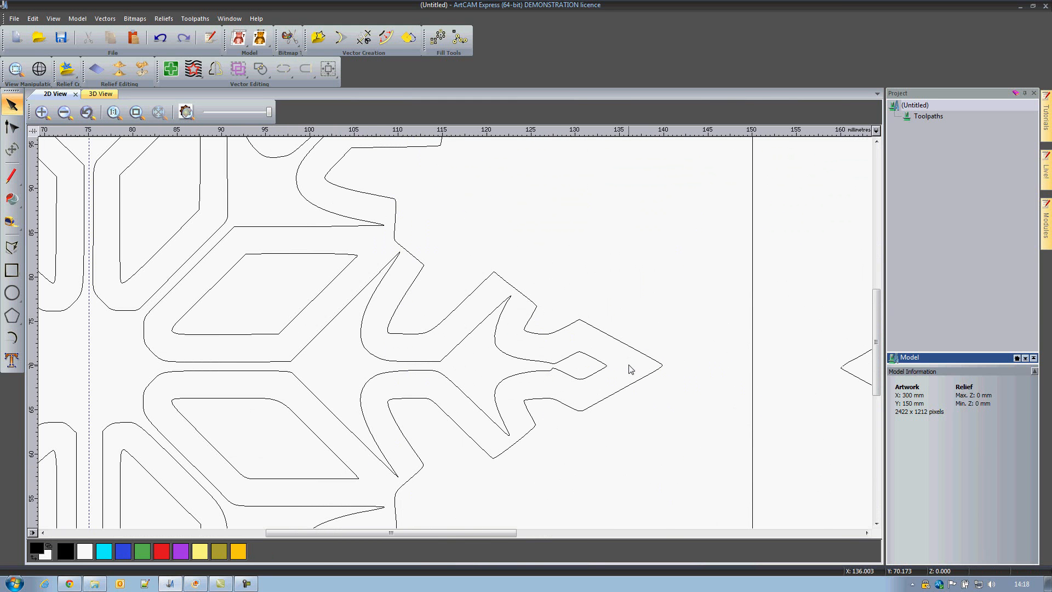
- Delete the vertical guideline through the centre of the left snowflake
{"action": "scroll", "coordinate": [629, 364], "scroll_direction": "down", "scroll_amount": 2}
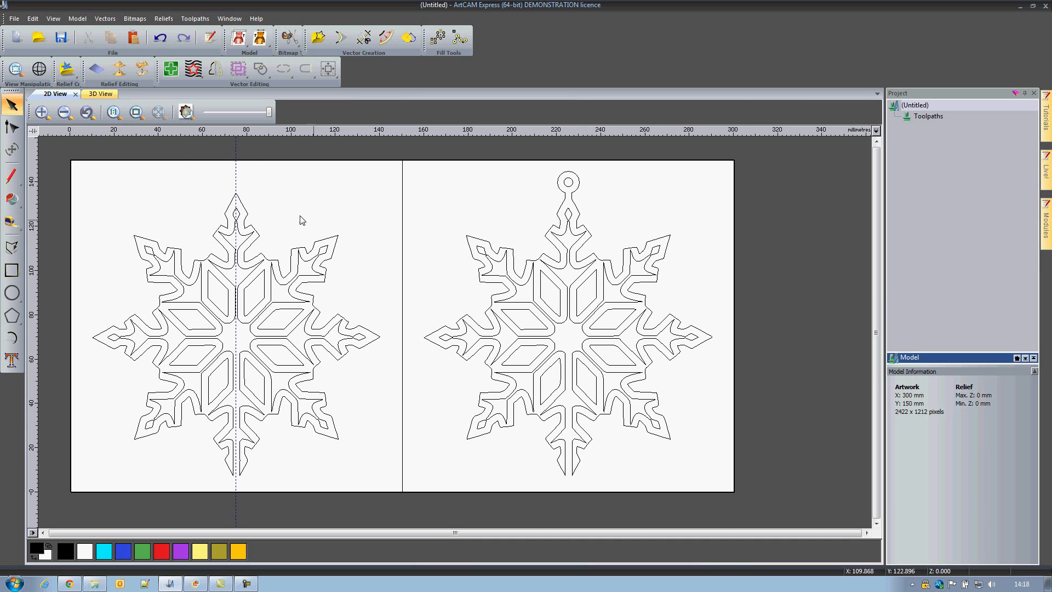
{"action": "right_click", "coordinate": [236, 176]}
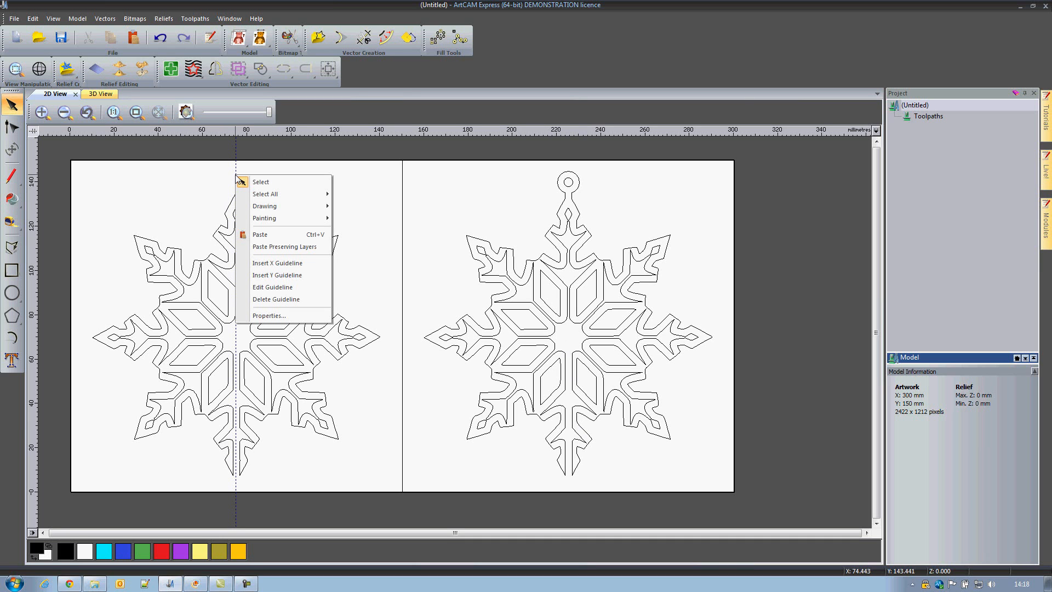
{"action": "left_click", "coordinate": [273, 299]}
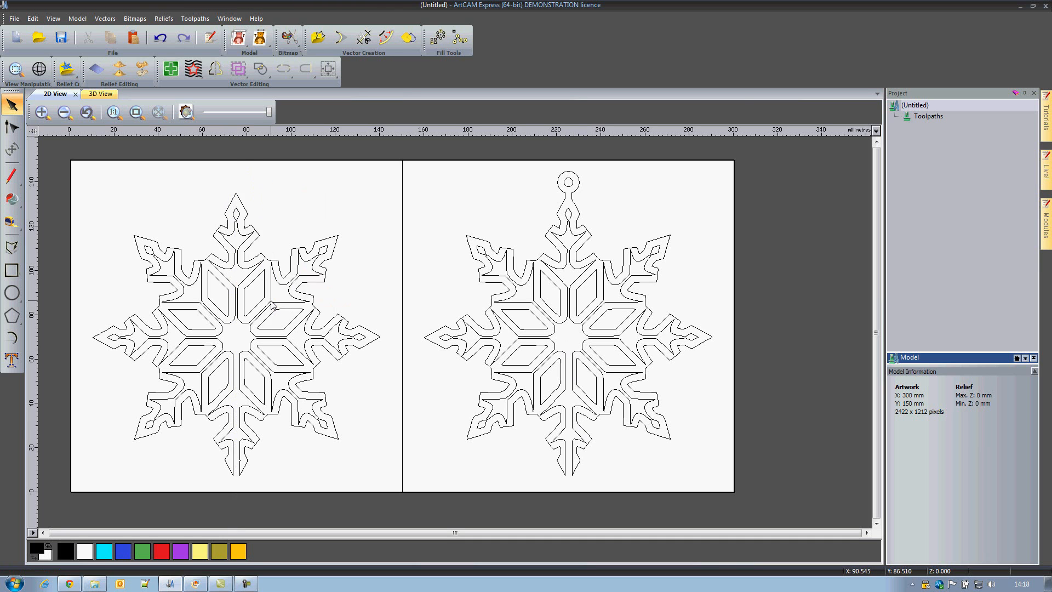
- Join the left snowflake's outer upper outline and its two slotted lower quarters into one vector at their coincident nodes
{"action": "left_click", "coordinate": [174, 426]}
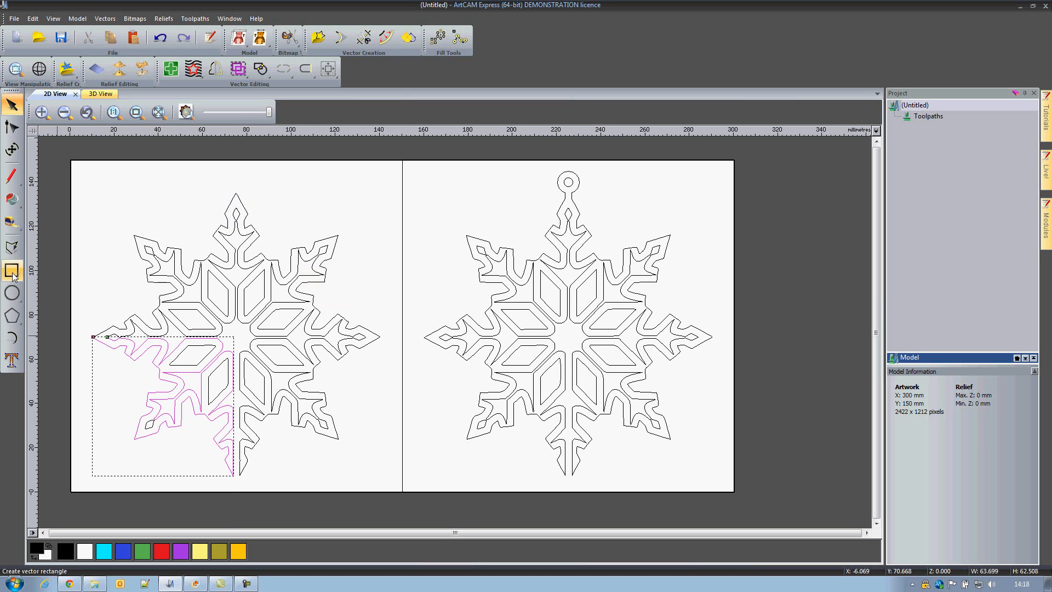
{"action": "left_click", "coordinate": [132, 318], "text": "shift"}
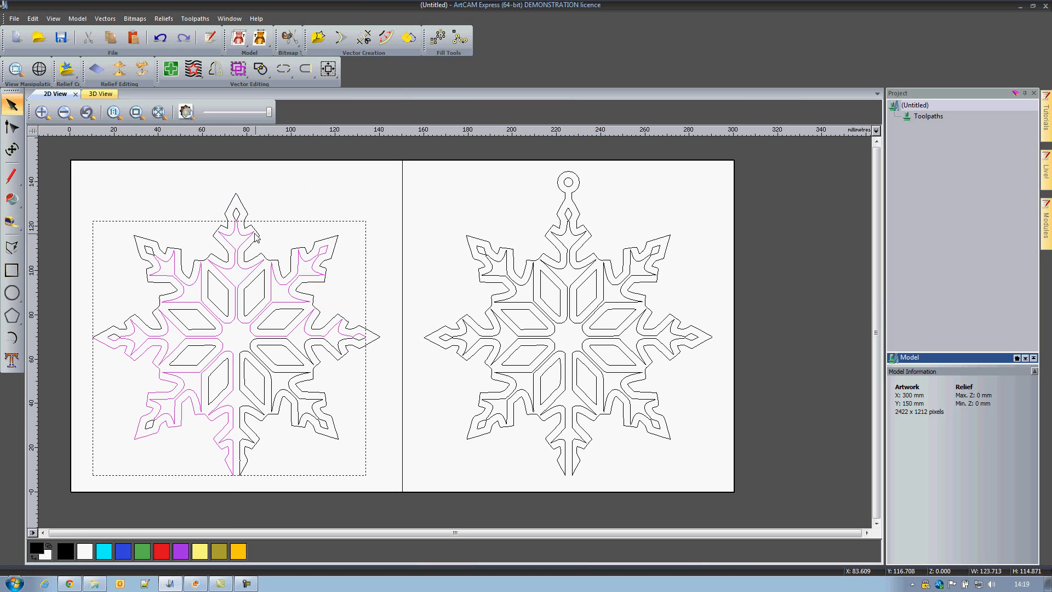
{"action": "left_click", "coordinate": [97, 343]}
{"action": "left_click", "coordinate": [94, 337]}
{"action": "left_click", "coordinate": [114, 331], "text": "shift"}
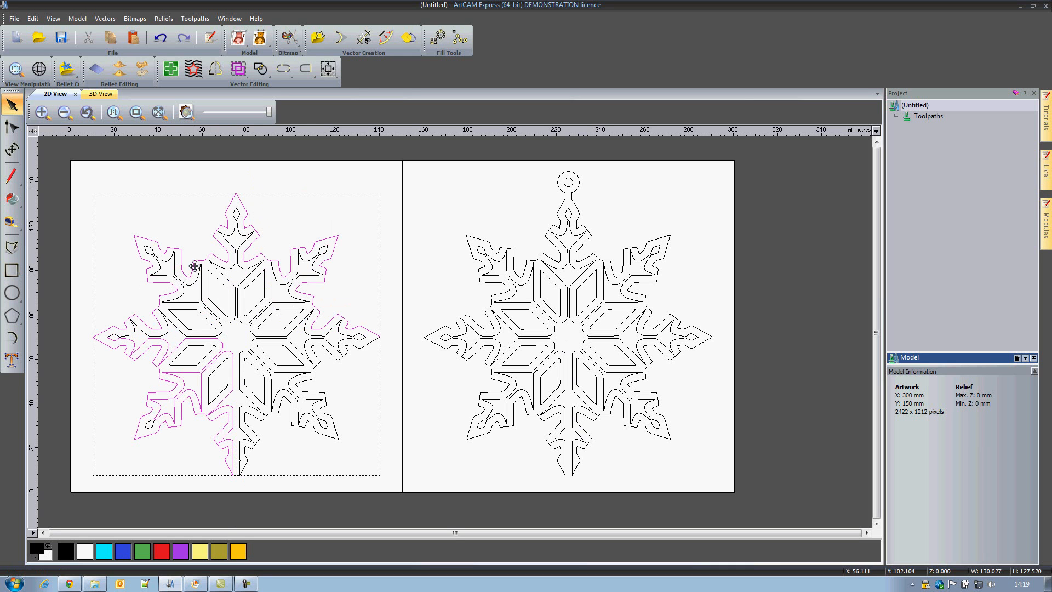
{"action": "left_click", "coordinate": [343, 357], "text": "shift"}
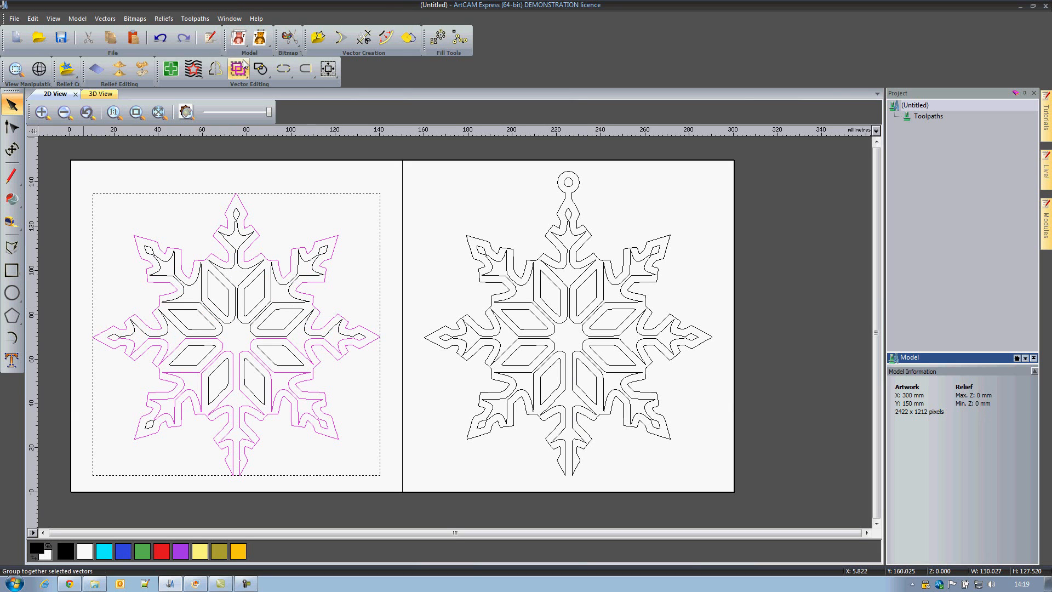
{"action": "left_click", "coordinate": [284, 69]}
{"action": "left_click", "coordinate": [284, 69]}
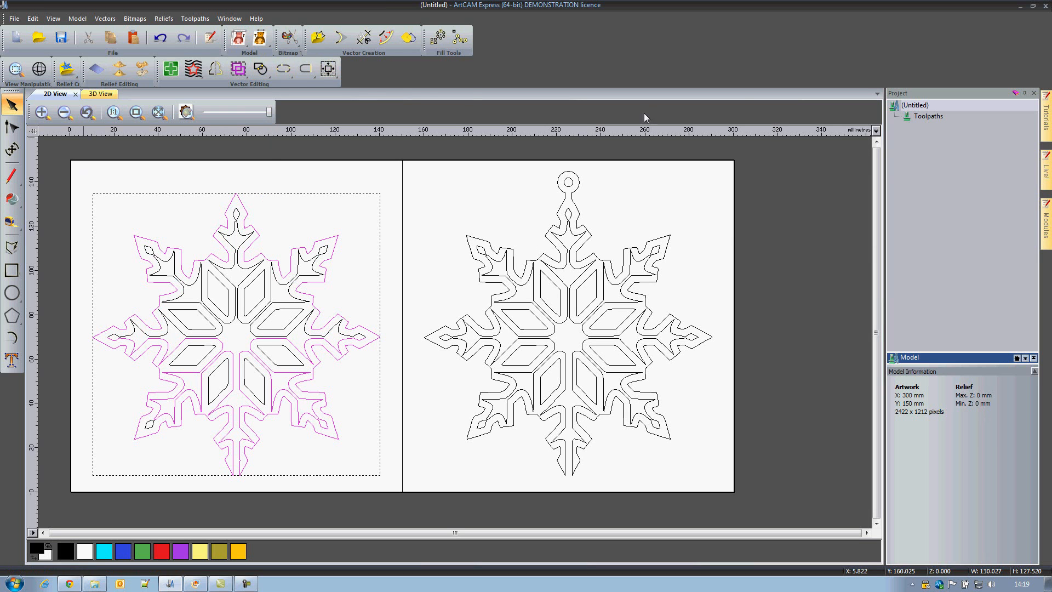
{"action": "left_click", "coordinate": [284, 70]}
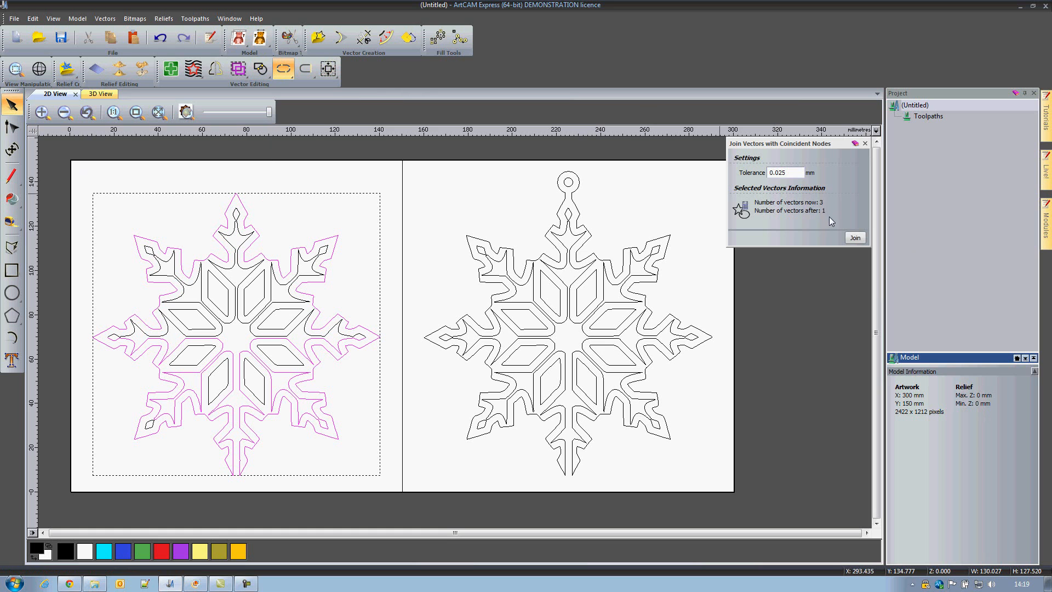
{"action": "left_click", "coordinate": [855, 238]}
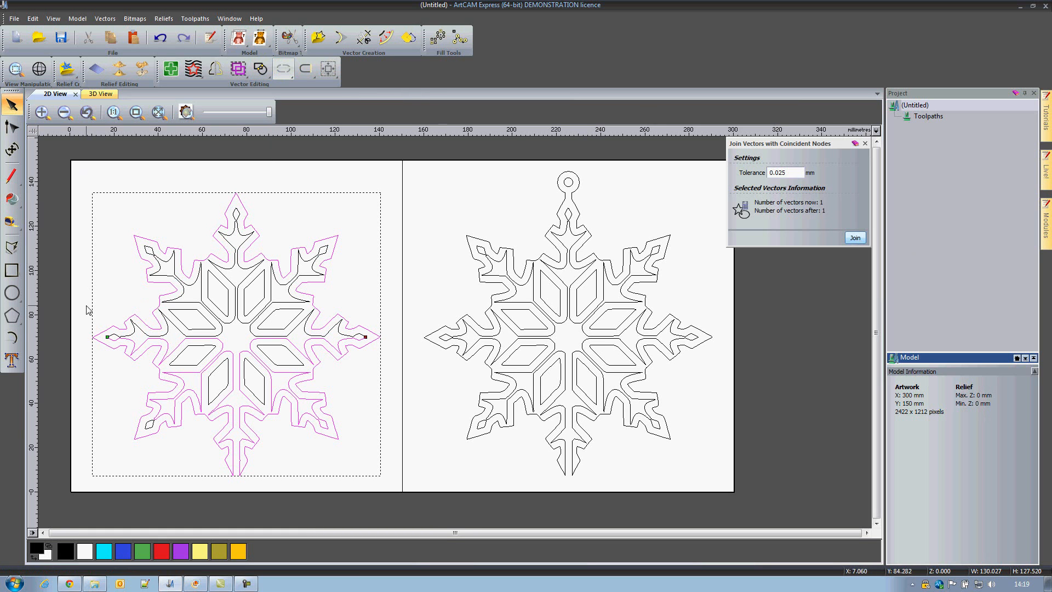
- Join the left snowflake's upper inner contour and the upper edge of its left arm diamond to the joined outline
{"action": "left_click", "coordinate": [132, 338], "text": "shift"}
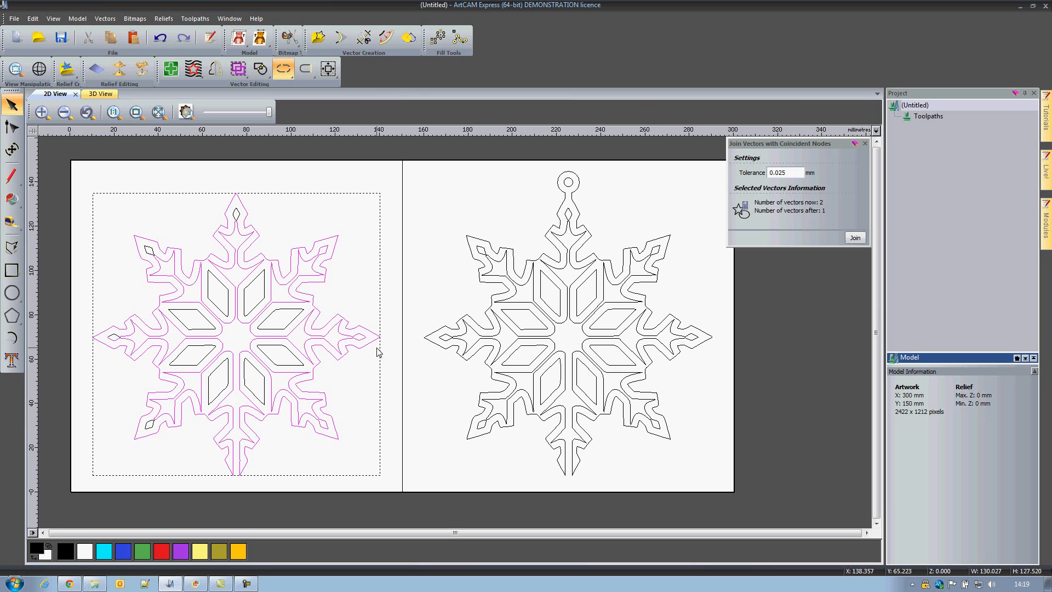
{"action": "left_click", "coordinate": [855, 238]}
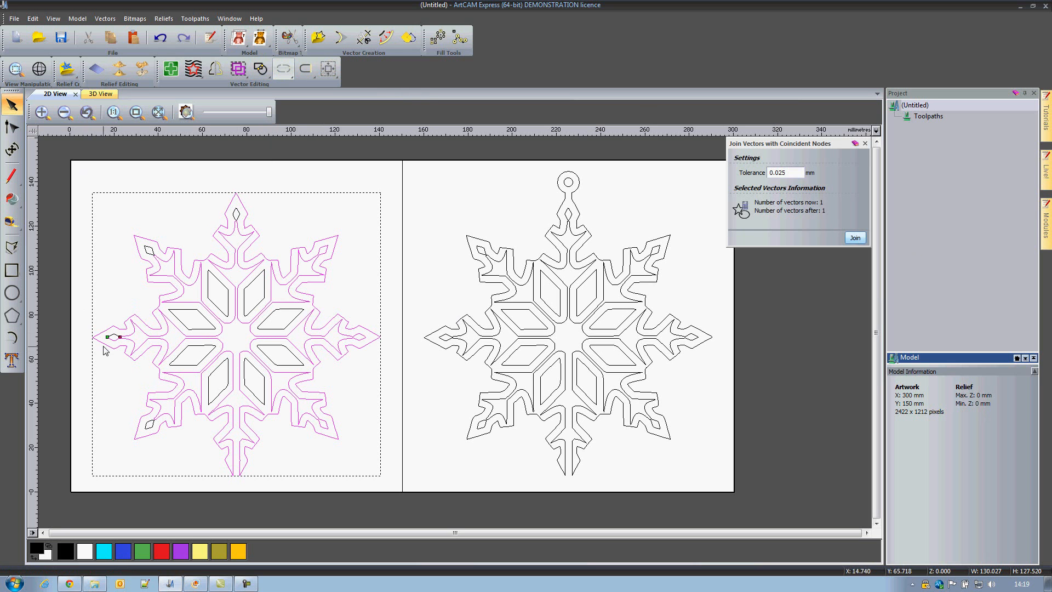
{"action": "scroll", "coordinate": [107, 335], "scroll_direction": "up", "scroll_amount": 3}
{"action": "scroll", "coordinate": [107, 334], "scroll_direction": "up", "scroll_amount": 1}
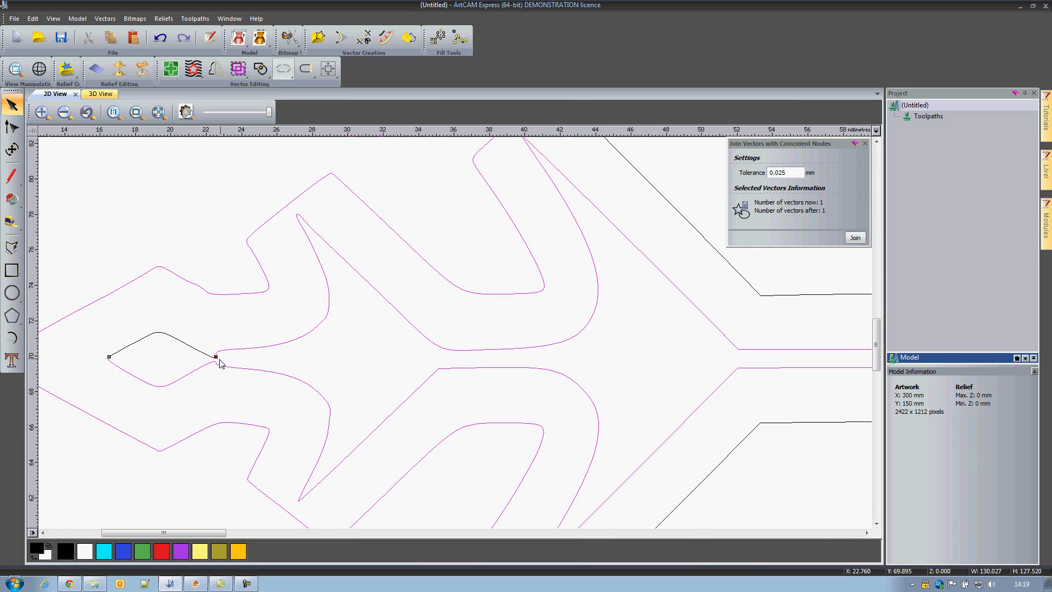
{"action": "left_click", "coordinate": [124, 349], "text": "shift"}
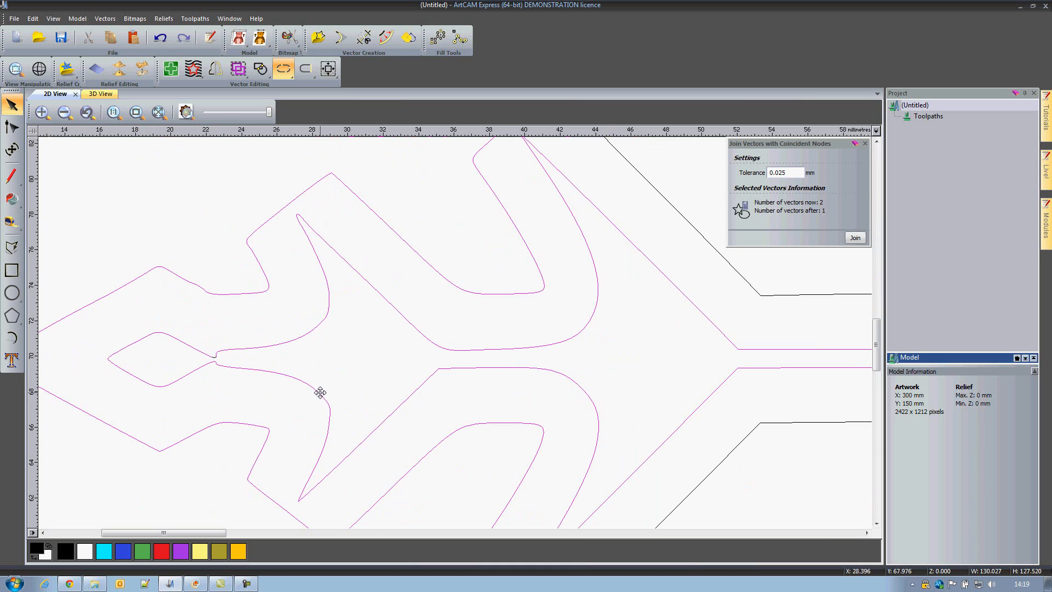
{"action": "scroll", "coordinate": [303, 388], "scroll_direction": "up", "scroll_amount": 3}
{"action": "left_click", "coordinate": [293, 378], "text": "shift"}
{"action": "left_click", "coordinate": [855, 237]}
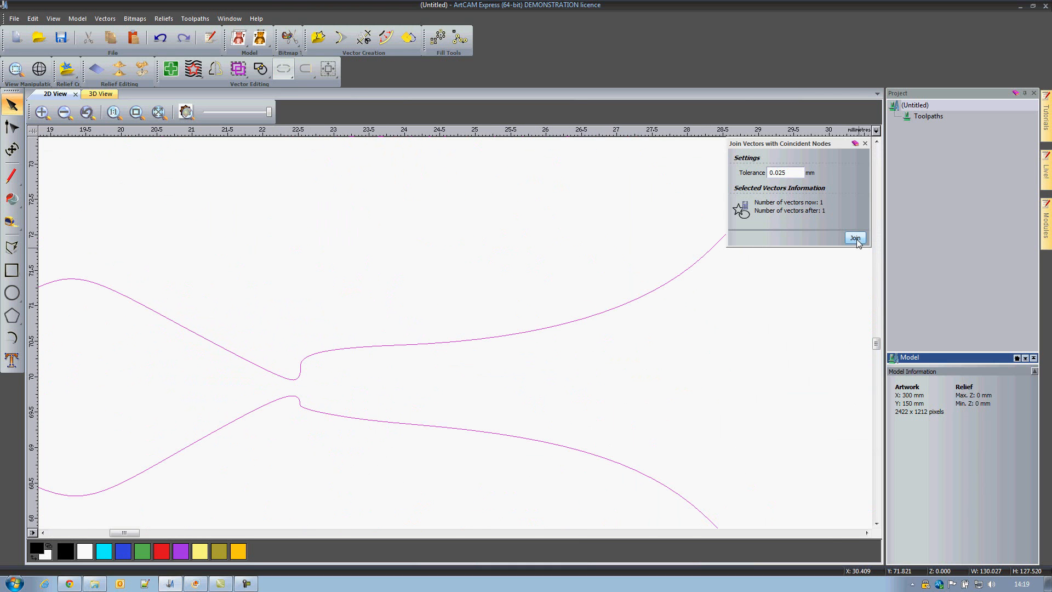
- Join the right snowflake's outer outline, its two slotted lower quarters and its upper inner contours into one vector at their coincident nodes
{"action": "scroll", "coordinate": [753, 385], "scroll_direction": "down", "scroll_amount": 10}
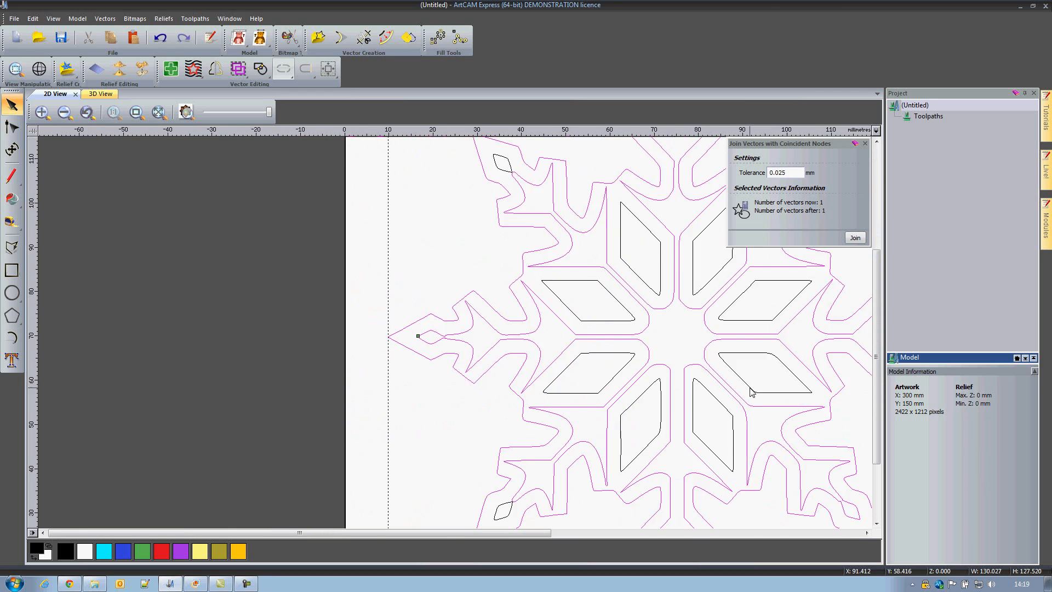
{"action": "middle_click_drag", "start_coordinate": [557, 364], "coordinate": [506, 364]}
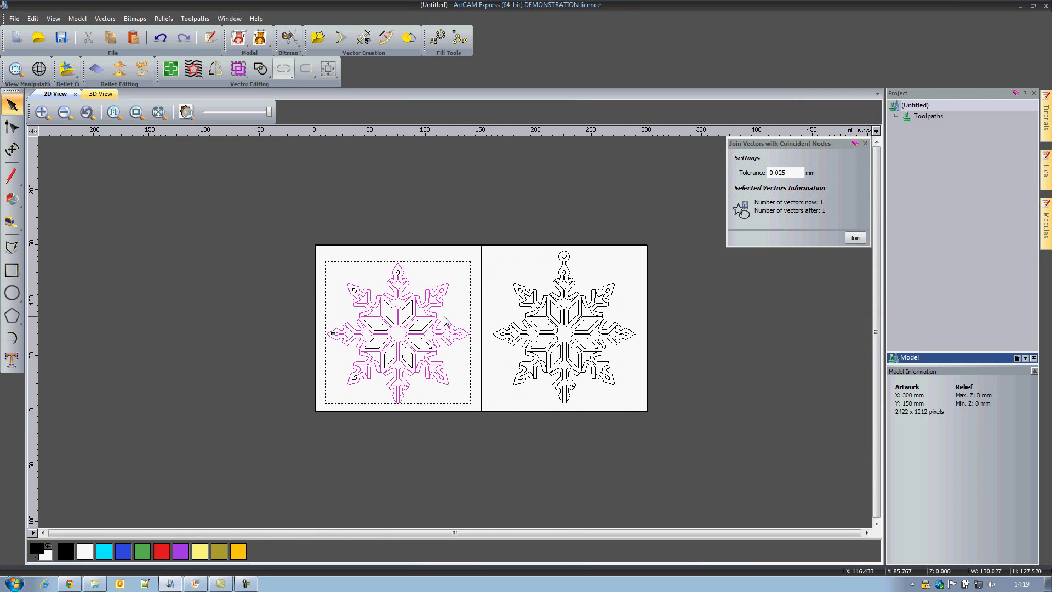
{"action": "scroll", "coordinate": [445, 321], "scroll_direction": "up", "scroll_amount": 3}
{"action": "middle_click_drag", "start_coordinate": [780, 362], "coordinate": [527, 342]}
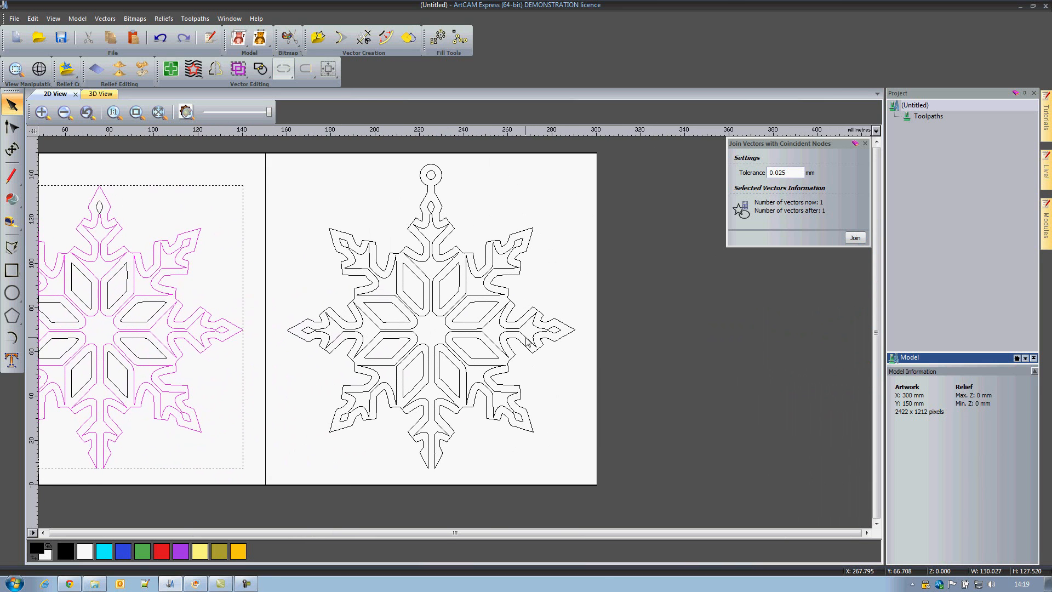
{"action": "left_click", "coordinate": [307, 342]}
{"action": "left_click", "coordinate": [333, 318], "text": "shift"}
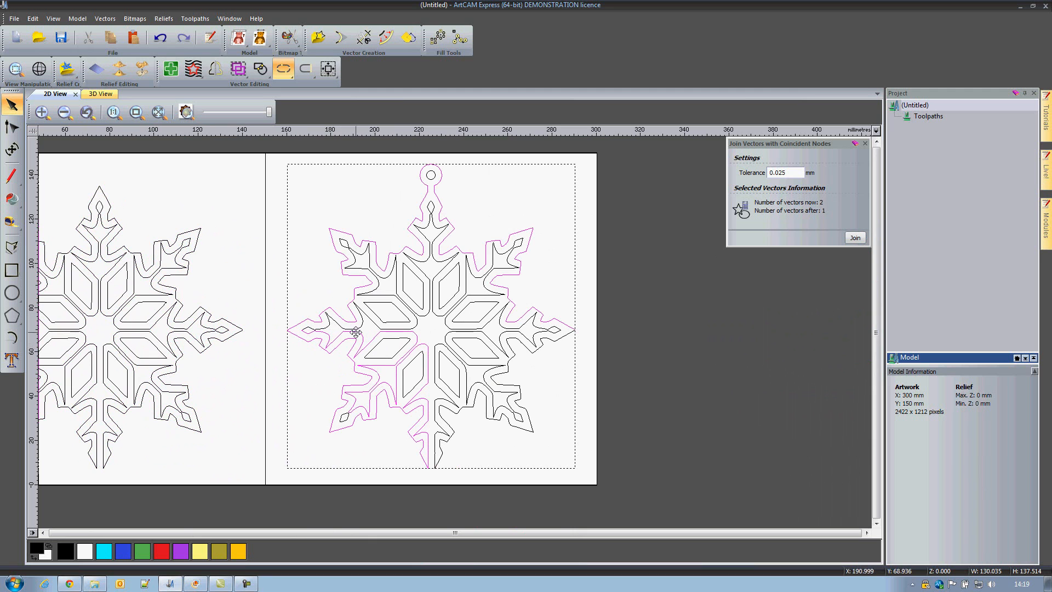
{"action": "left_click", "coordinate": [541, 351], "text": "shift"}
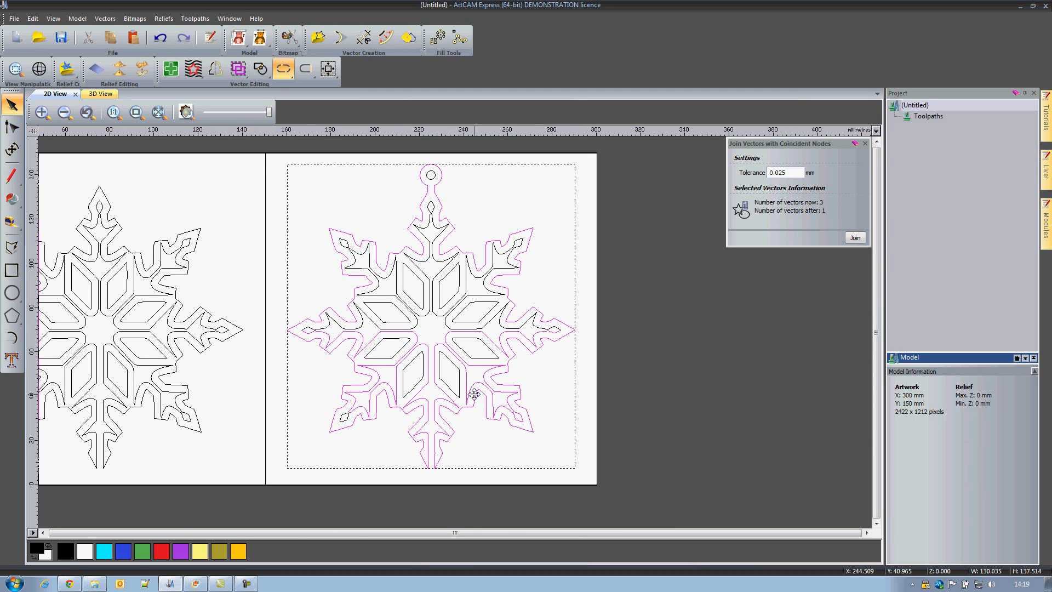
{"action": "scroll", "coordinate": [346, 353], "scroll_direction": "up", "scroll_amount": 2}
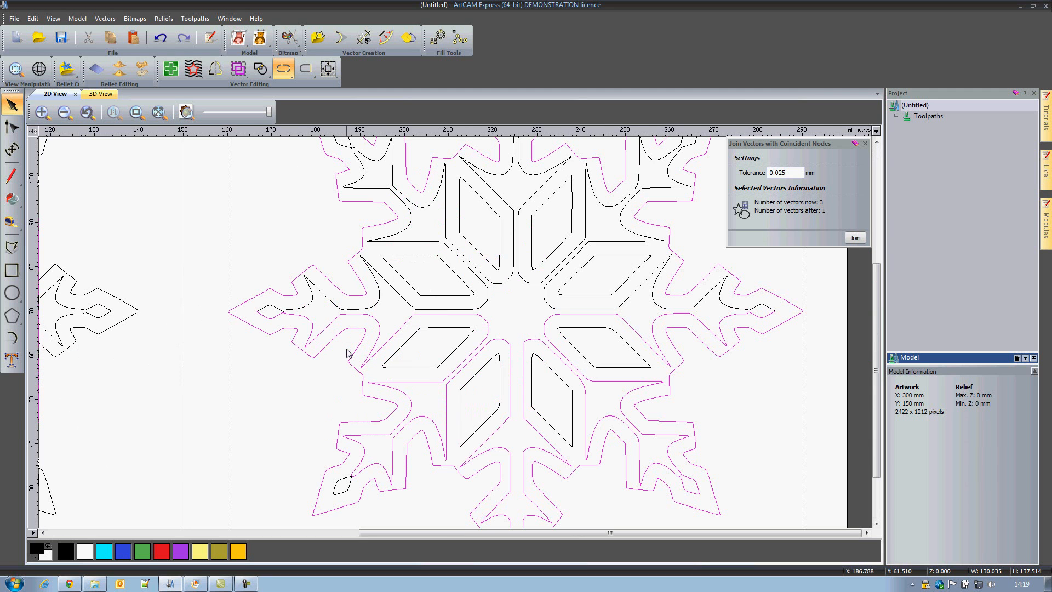
{"action": "left_click", "coordinate": [277, 308], "text": "shift"}
{"action": "scroll", "coordinate": [277, 308], "scroll_direction": "up", "scroll_amount": 5}
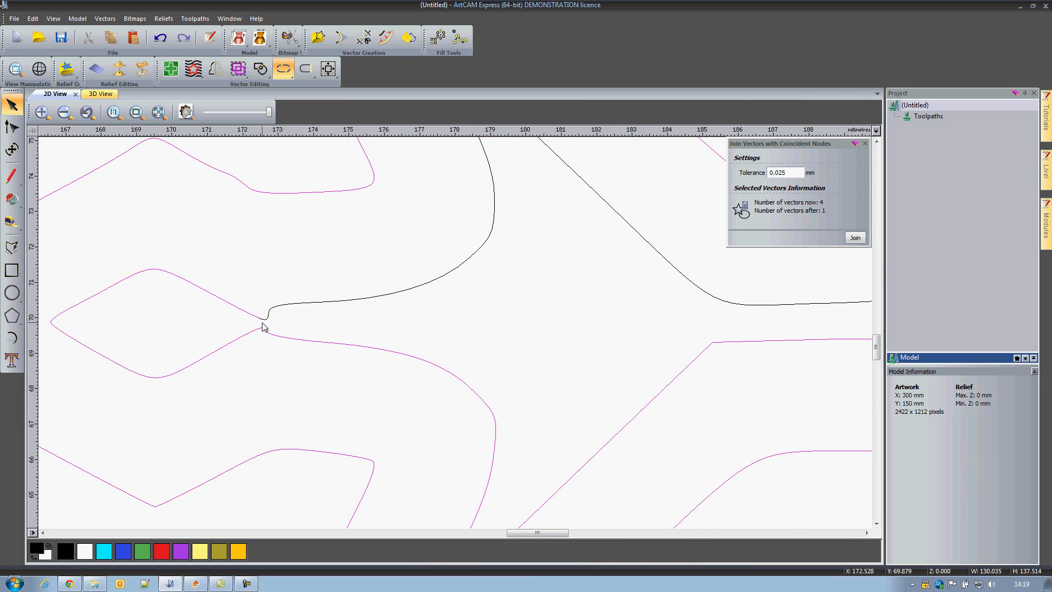
{"action": "left_click", "coordinate": [308, 303], "text": "shift"}
{"action": "scroll", "coordinate": [438, 331], "scroll_direction": "down", "scroll_amount": 5}
{"action": "middle_click_drag", "start_coordinate": [696, 356], "coordinate": [496, 315]}
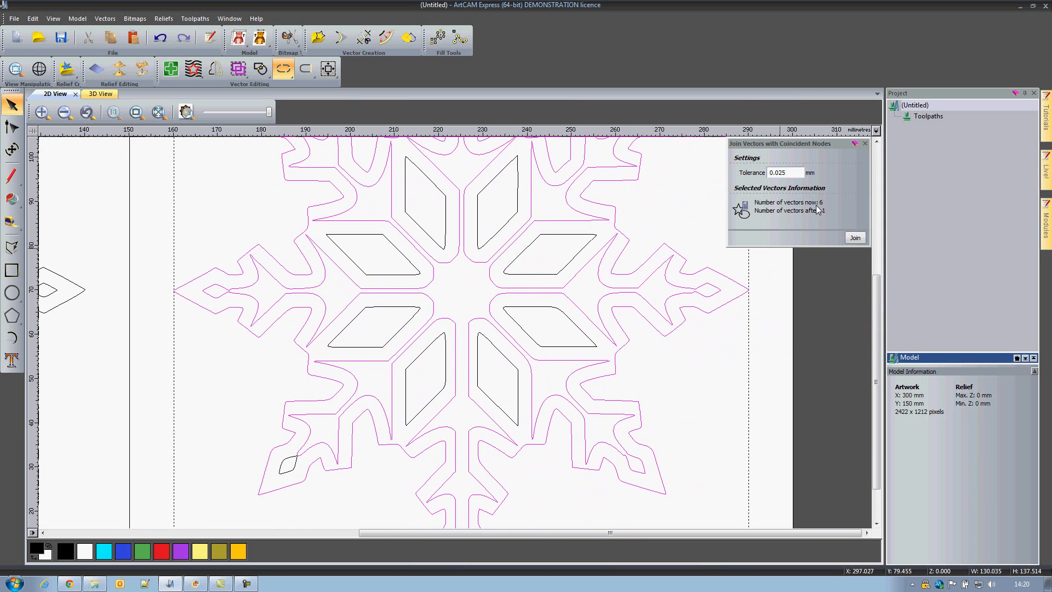
{"action": "left_click", "coordinate": [855, 238]}
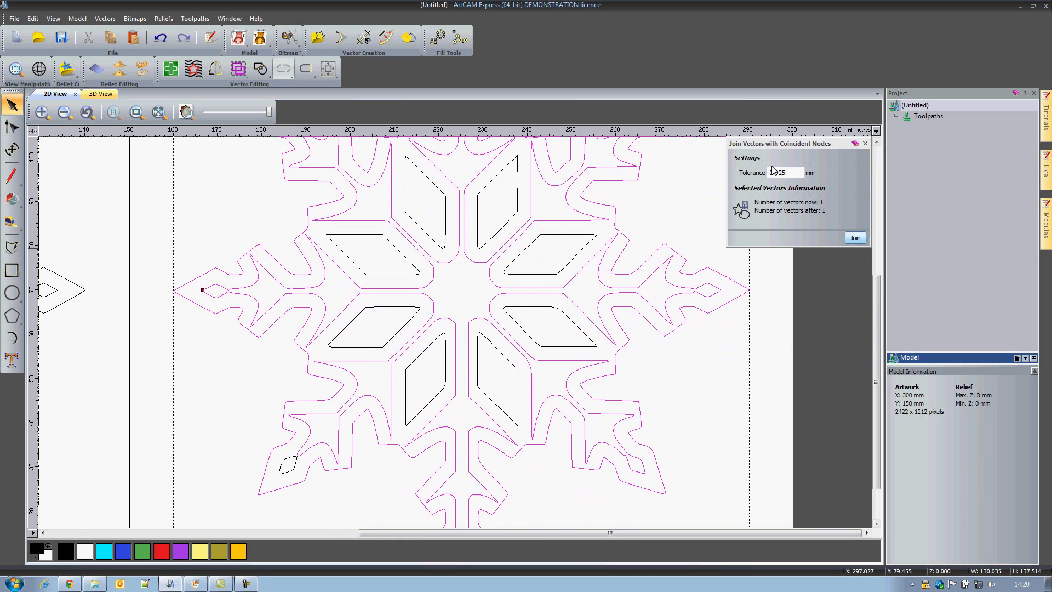
{"action": "left_click", "coordinate": [865, 144]}
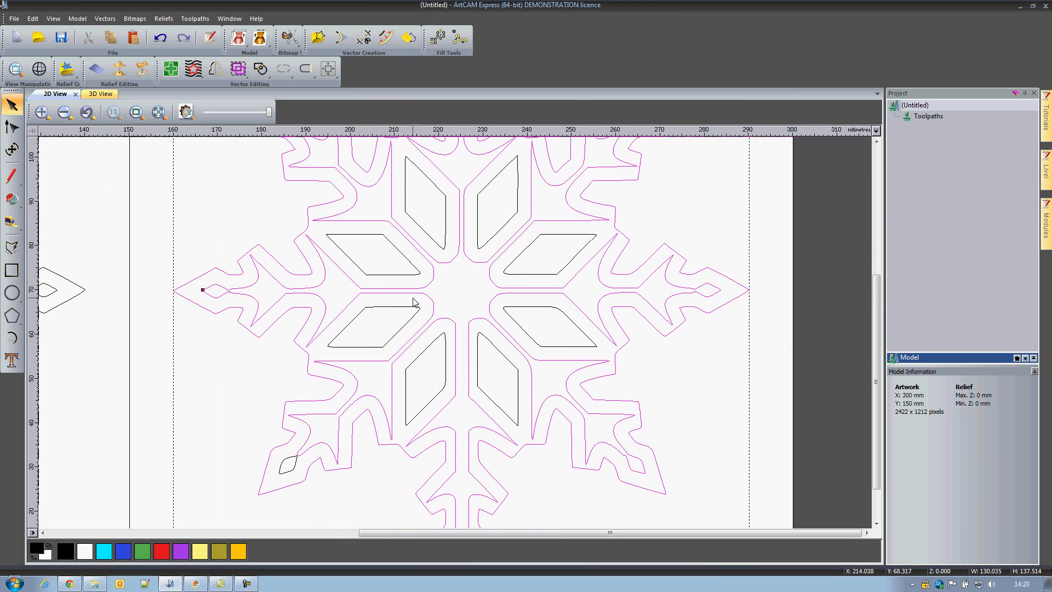
- Close the right snowflake's joined vector at the open node of its left arm diamond and clear the selection
{"action": "scroll", "coordinate": [205, 291], "scroll_direction": "up", "scroll_amount": 2}
{"action": "scroll", "coordinate": [182, 294], "scroll_direction": "up", "scroll_amount": 2}
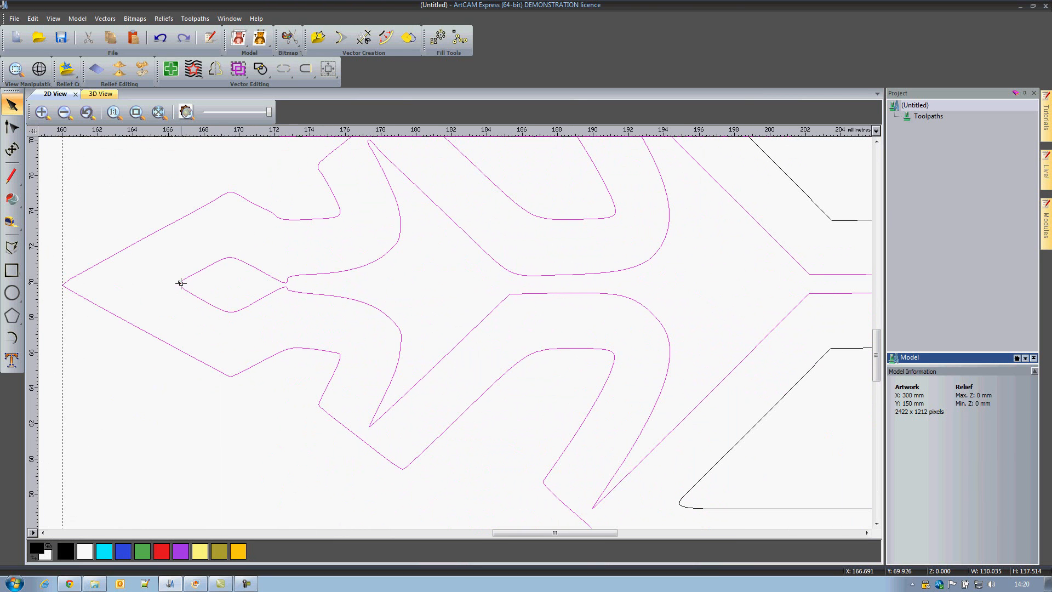
{"action": "left_click", "coordinate": [305, 68]}
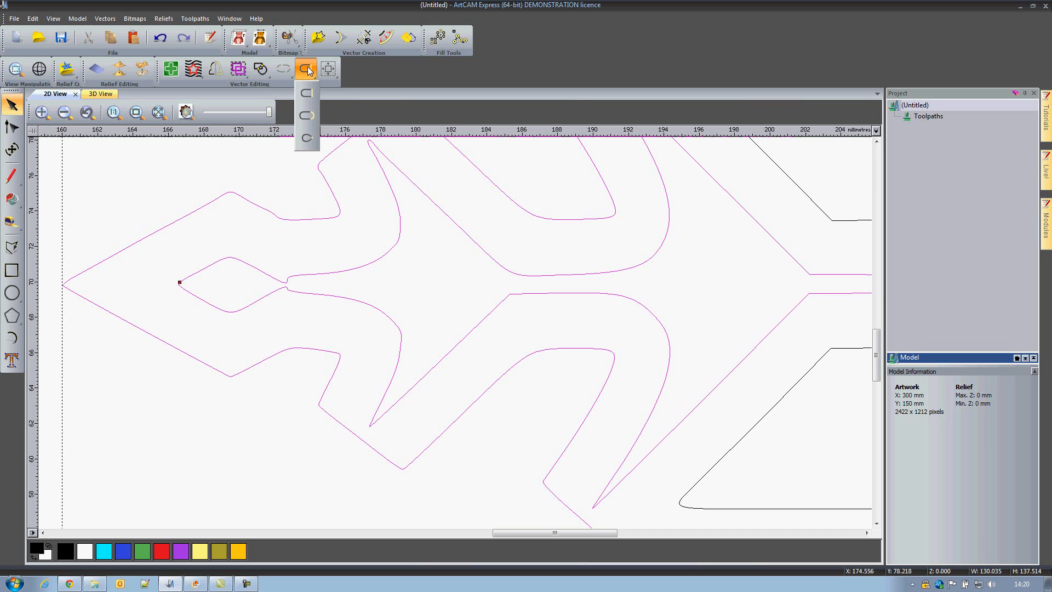
{"action": "left_click", "coordinate": [307, 140]}
{"action": "scroll", "coordinate": [180, 284], "scroll_direction": "down", "scroll_amount": 6}
{"action": "left_click", "coordinate": [324, 346]}
{"action": "left_click", "coordinate": [439, 450]}
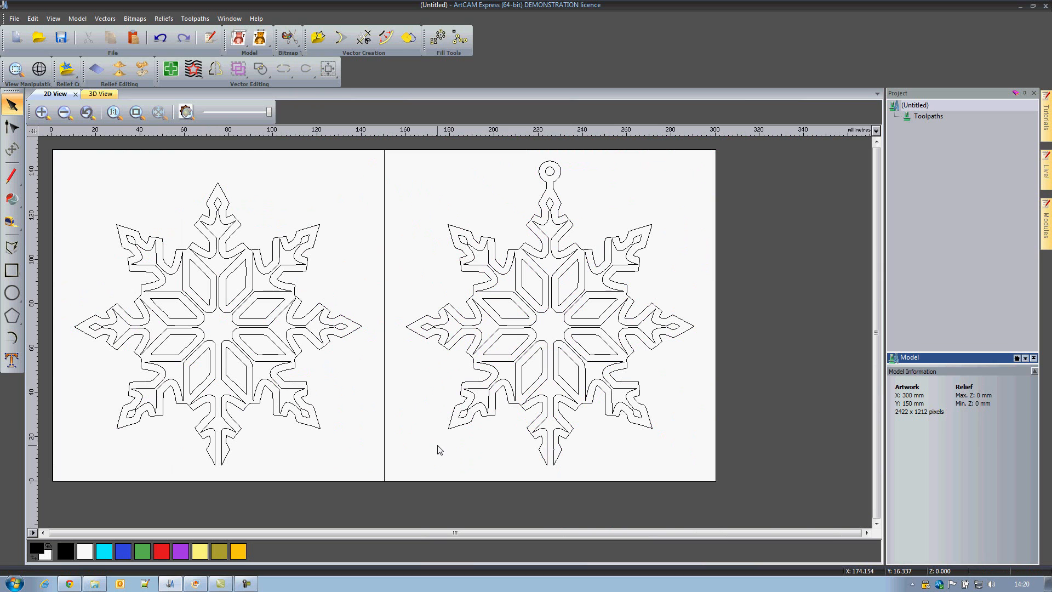
- Start a 2D profiling toolpath outside both snowflake outlines with a finish depth of 3 mm
{"action": "left_click", "coordinate": [919, 118]}
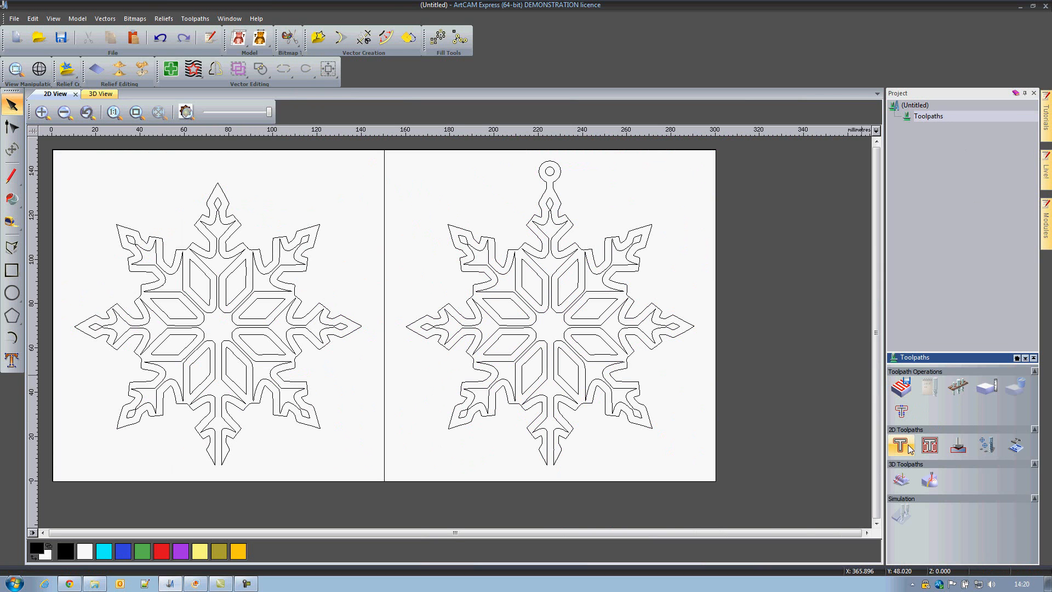
{"action": "left_click", "coordinate": [907, 450]}
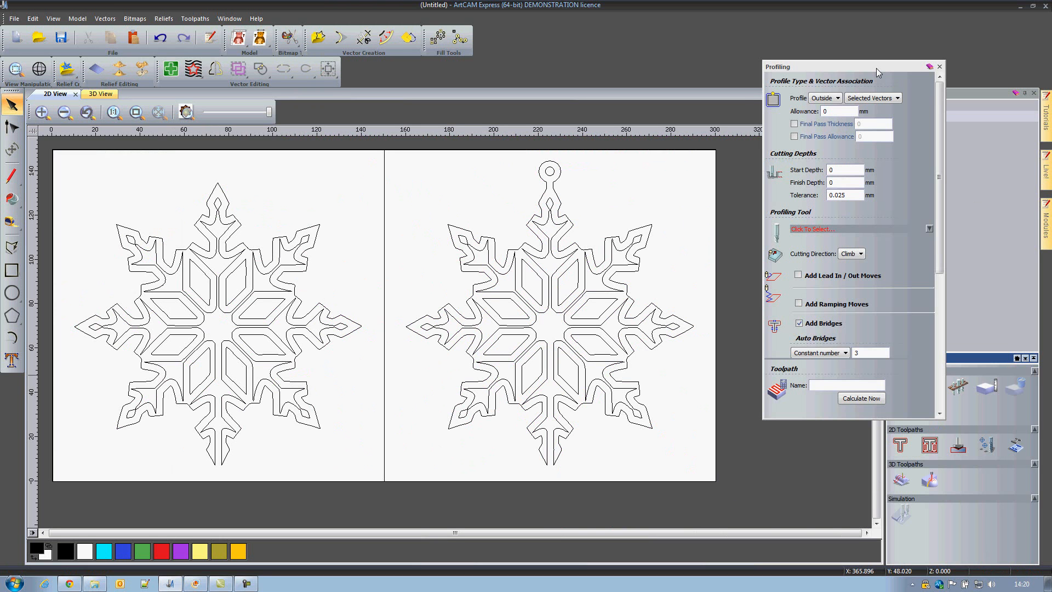
{"action": "left_click", "coordinate": [116, 350]}
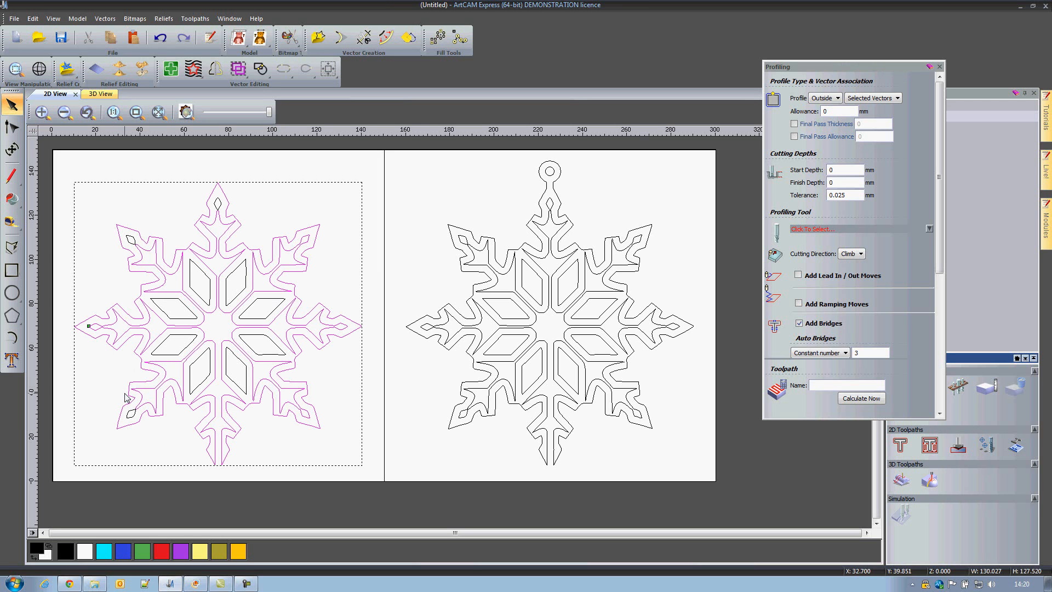
{"action": "left_click", "coordinate": [448, 349], "text": "shift"}
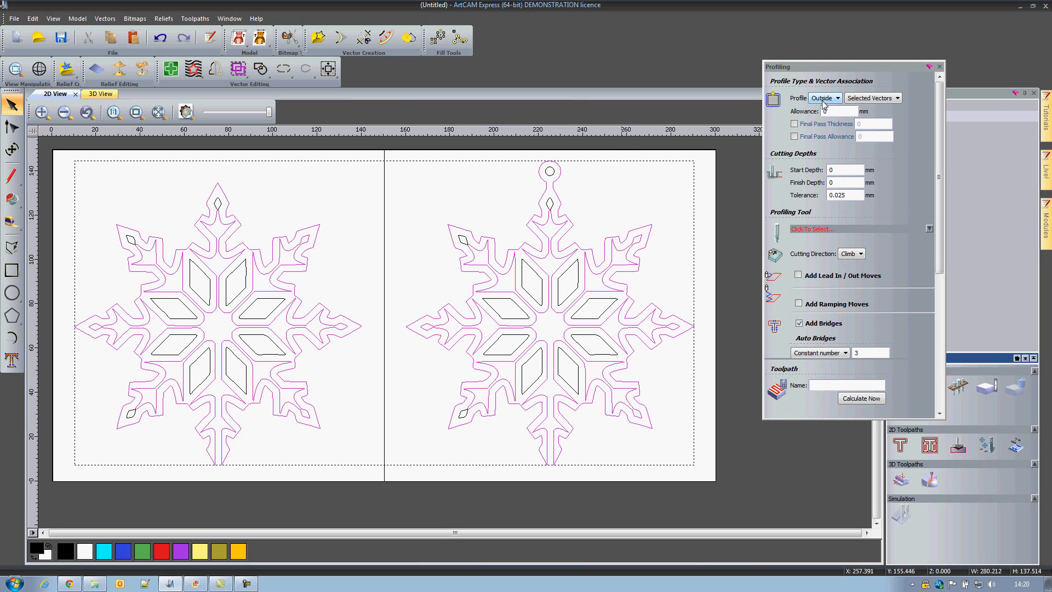
{"action": "double_click", "coordinate": [839, 184]}
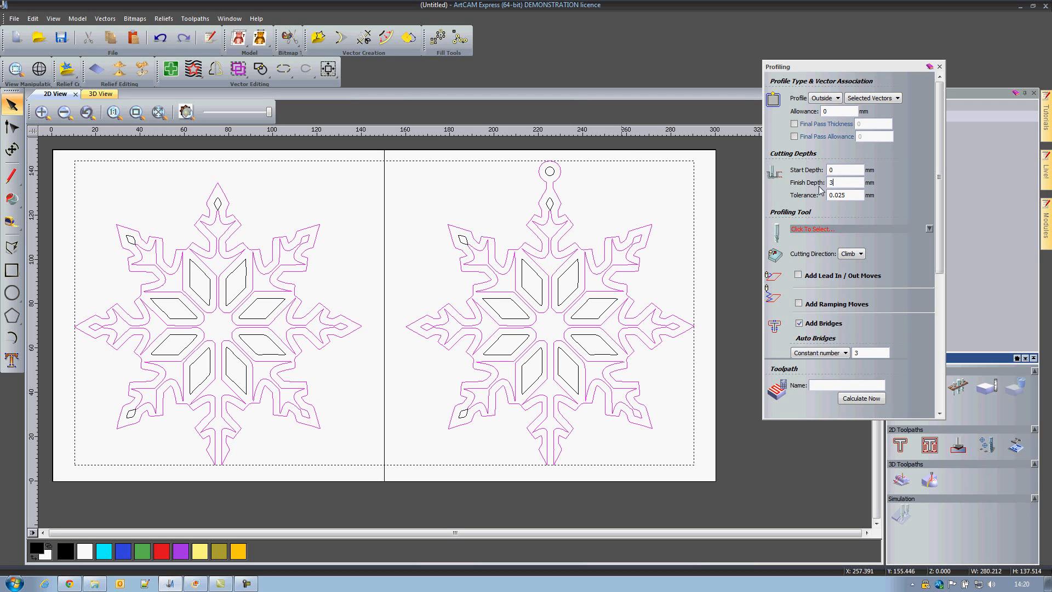
- Assign the metric aluminum End Mill 0.75 mm as the profiling tool
{"action": "scroll", "coordinate": [940, 211], "scroll_direction": "down", "scroll_amount": 3}
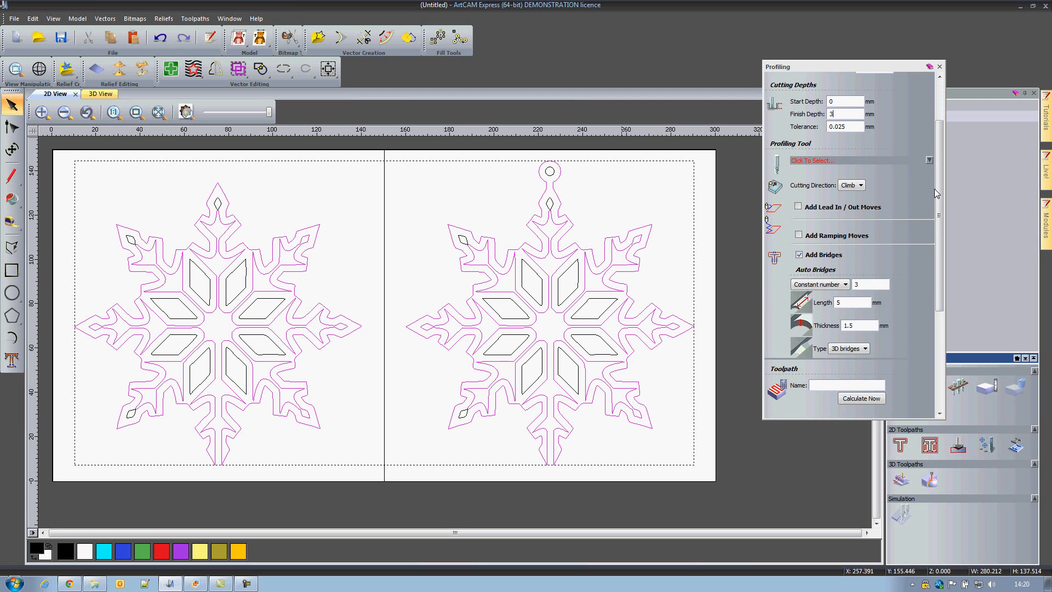
{"action": "left_click", "coordinate": [928, 160]}
{"action": "left_click", "coordinate": [359, 306]}
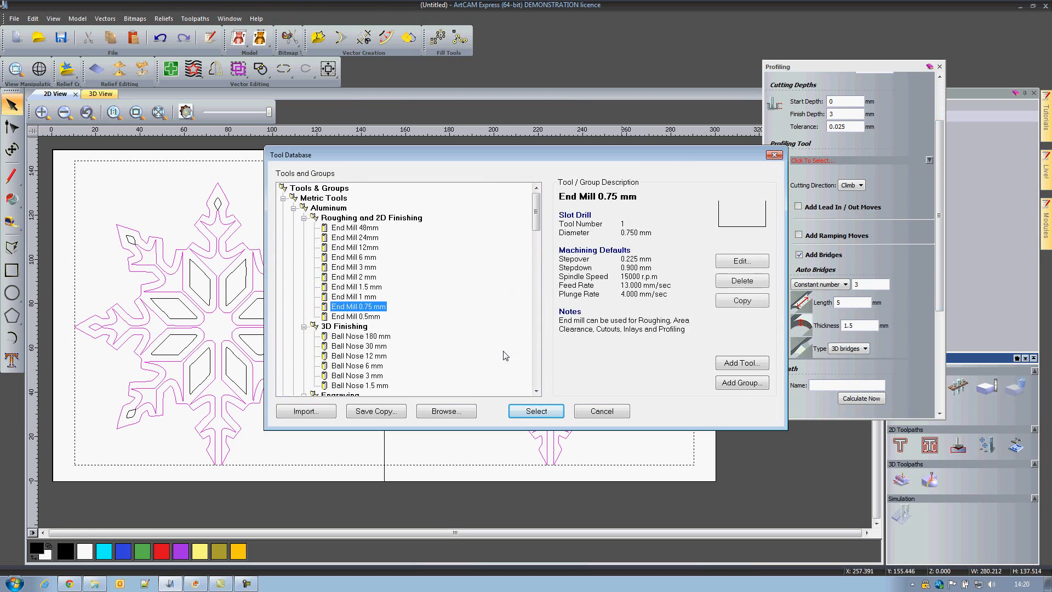
{"action": "left_click", "coordinate": [534, 412]}
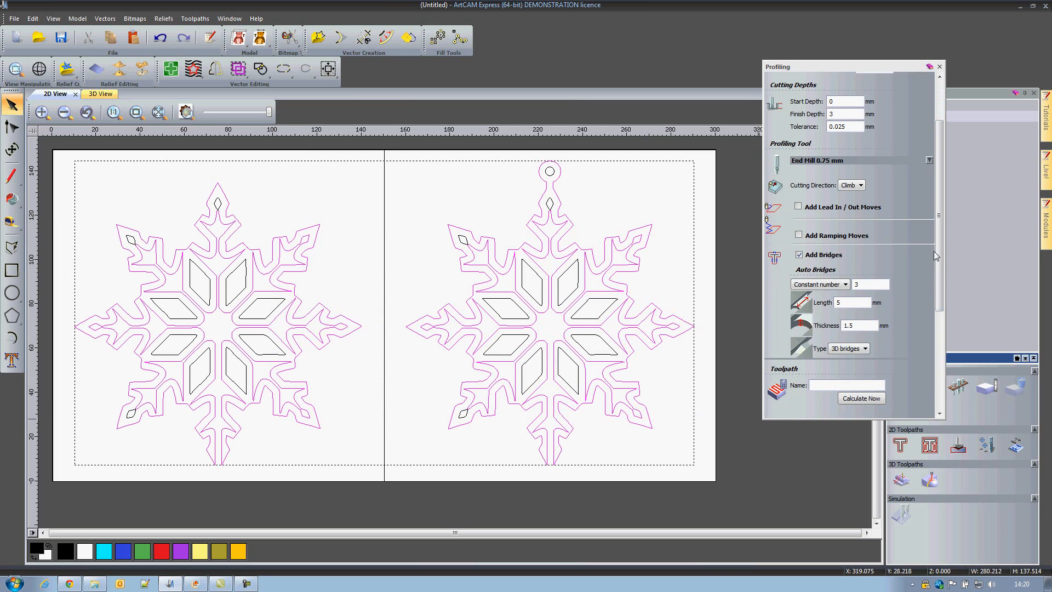
- Add a constant number of 3 automatic bridges as 2D bridges to each snowflake outline
{"action": "scroll", "coordinate": [936, 274], "scroll_direction": "down", "scroll_amount": 3}
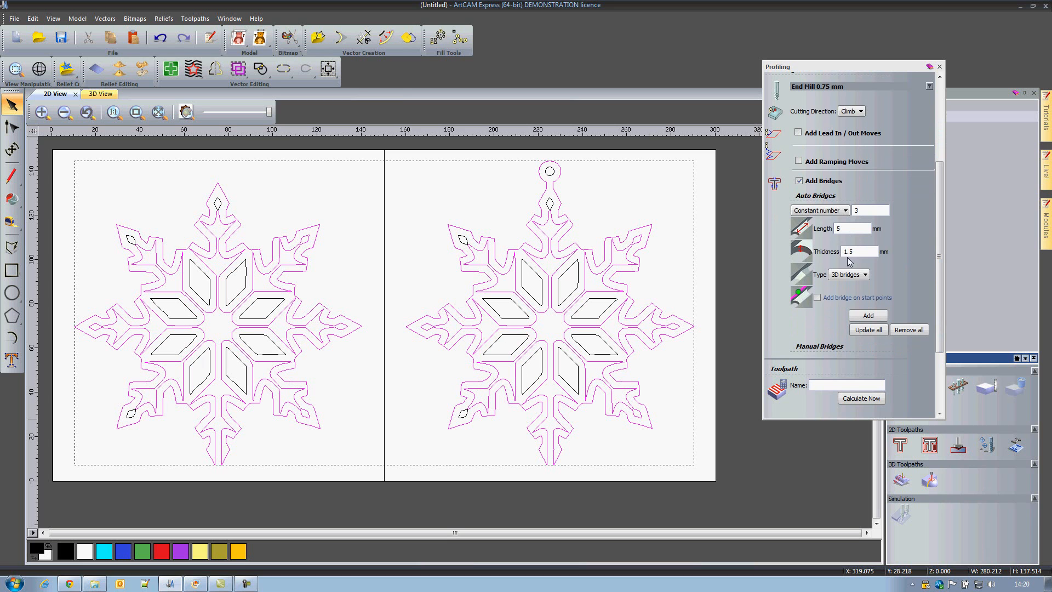
{"action": "left_click", "coordinate": [849, 274]}
{"action": "left_click", "coordinate": [846, 282]}
{"action": "left_click", "coordinate": [872, 317]}
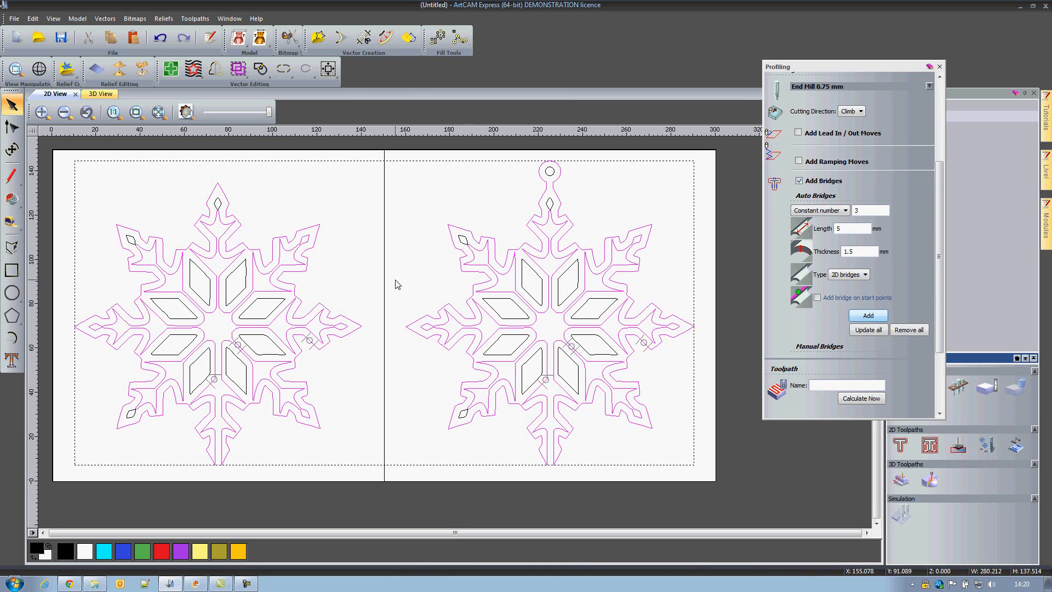
- Reposition the bridges onto the left snowflake's lower-left, upper-left and right arms and the right snowflake's upper-right, left and bottom arms
{"action": "scroll", "coordinate": [922, 316], "scroll_direction": "down", "scroll_amount": 3}
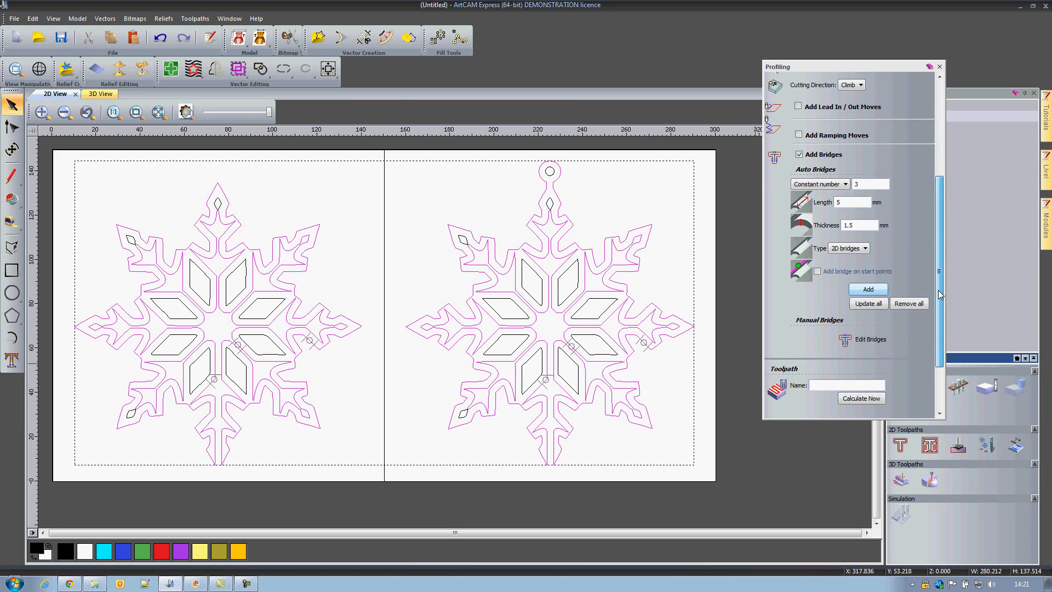
{"action": "left_click", "coordinate": [861, 282]}
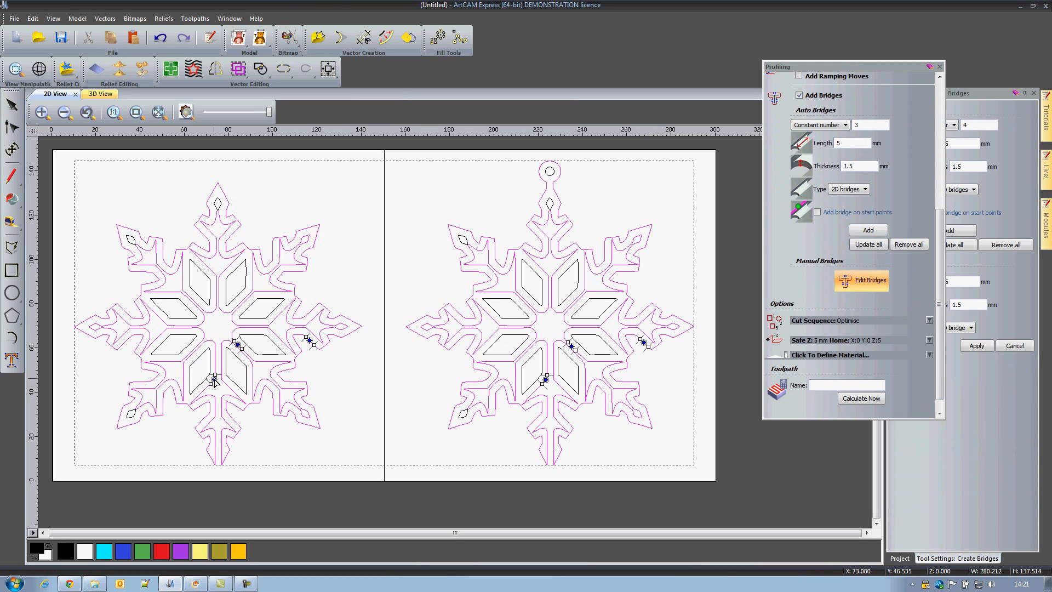
{"action": "left_click_drag", "start_coordinate": [216, 382], "coordinate": [119, 417]}
{"action": "mouse_move", "coordinate": [545, 379]}
{"action": "left_mouse_down"}
{"action": "mouse_move", "coordinate": [583, 295]}
{"action": "mouse_move", "coordinate": [641, 232]}
{"action": "left_mouse_up"}
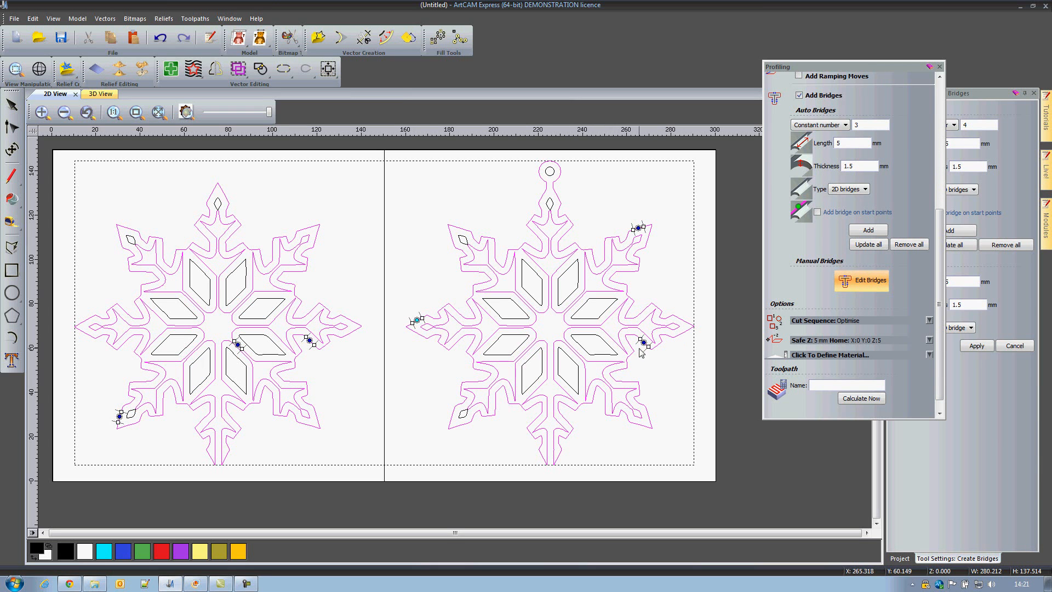
{"action": "mouse_move", "coordinate": [645, 344]}
{"action": "left_mouse_down"}
{"action": "mouse_move", "coordinate": [563, 454]}
{"action": "mouse_move", "coordinate": [572, 436]}
{"action": "left_mouse_up"}
{"action": "mouse_move", "coordinate": [237, 345]}
{"action": "left_mouse_down"}
{"action": "mouse_move", "coordinate": [132, 272]}
{"action": "mouse_move", "coordinate": [117, 238]}
{"action": "left_mouse_up"}
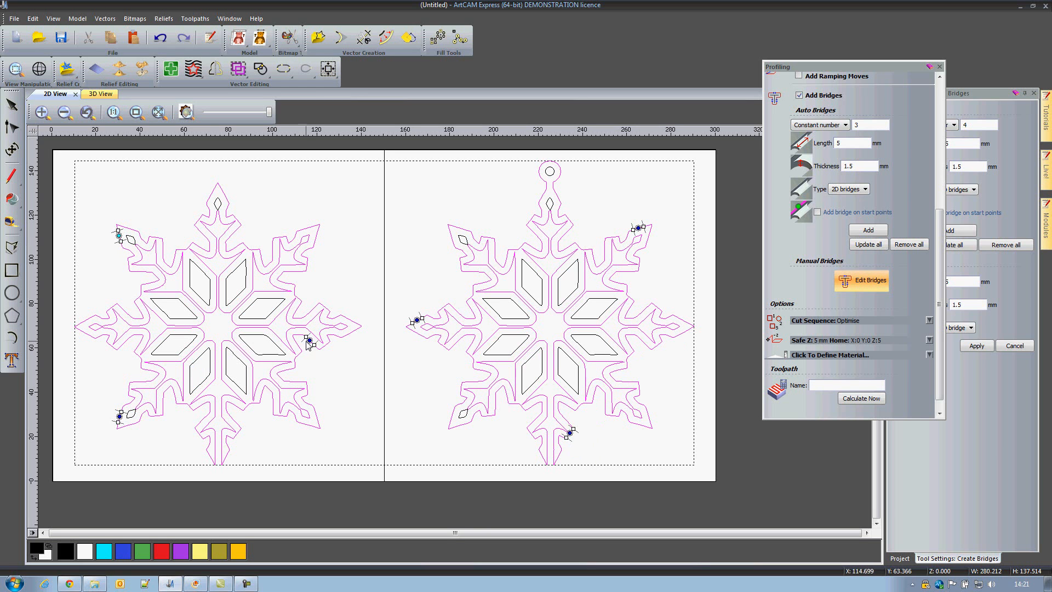
{"action": "left_click_drag", "start_coordinate": [310, 341], "coordinate": [354, 323]}
{"action": "left_click", "coordinate": [1012, 346]}
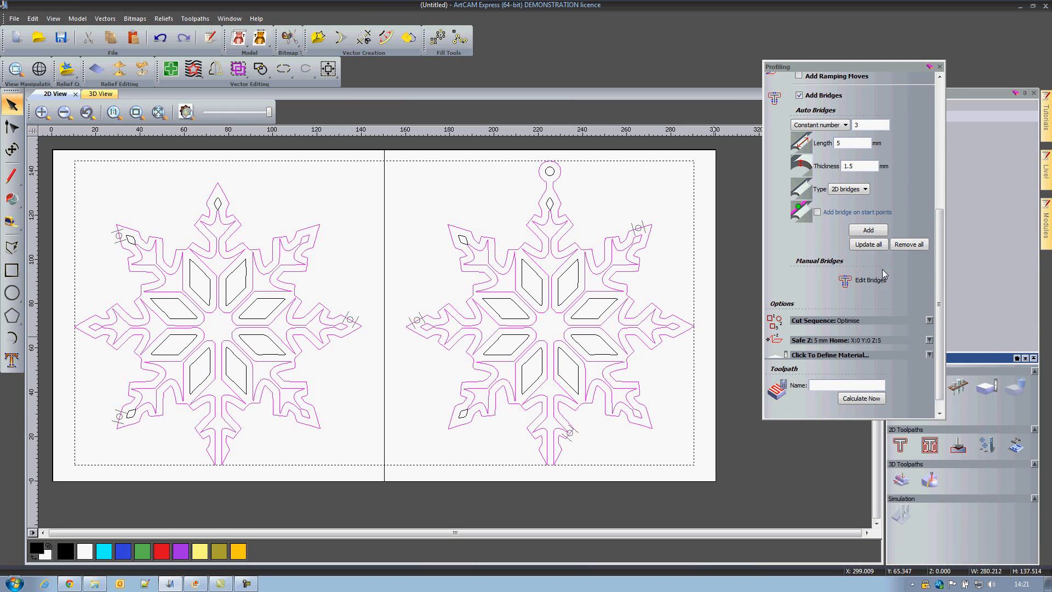
- Name the toolpath outside_profile, calculate it and hide its preview in the 2D view
{"action": "scroll", "coordinate": [910, 306], "scroll_direction": "down", "scroll_amount": 2}
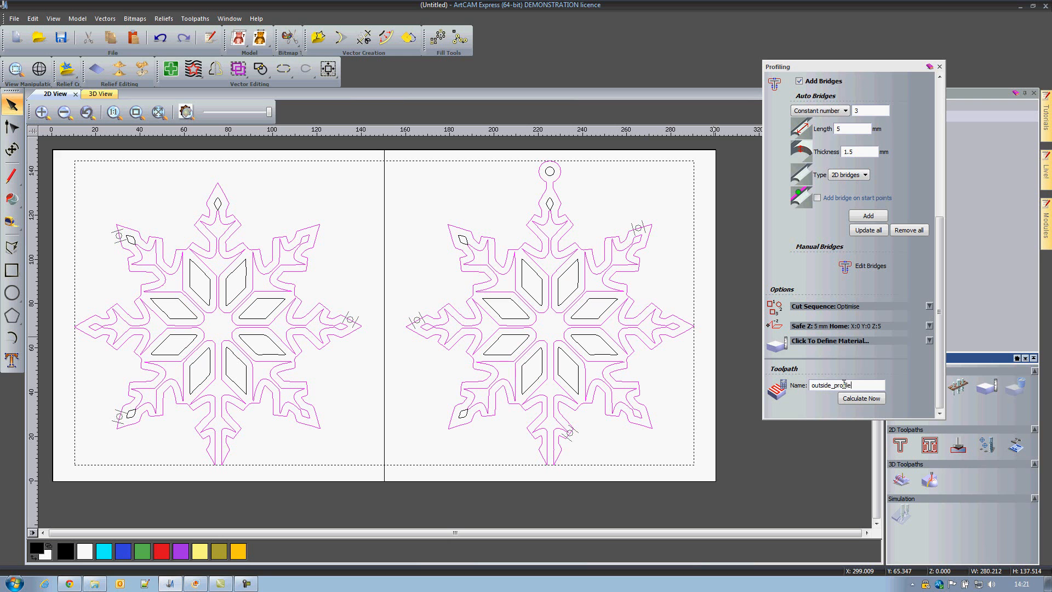
{"action": "left_click", "coordinate": [853, 398]}
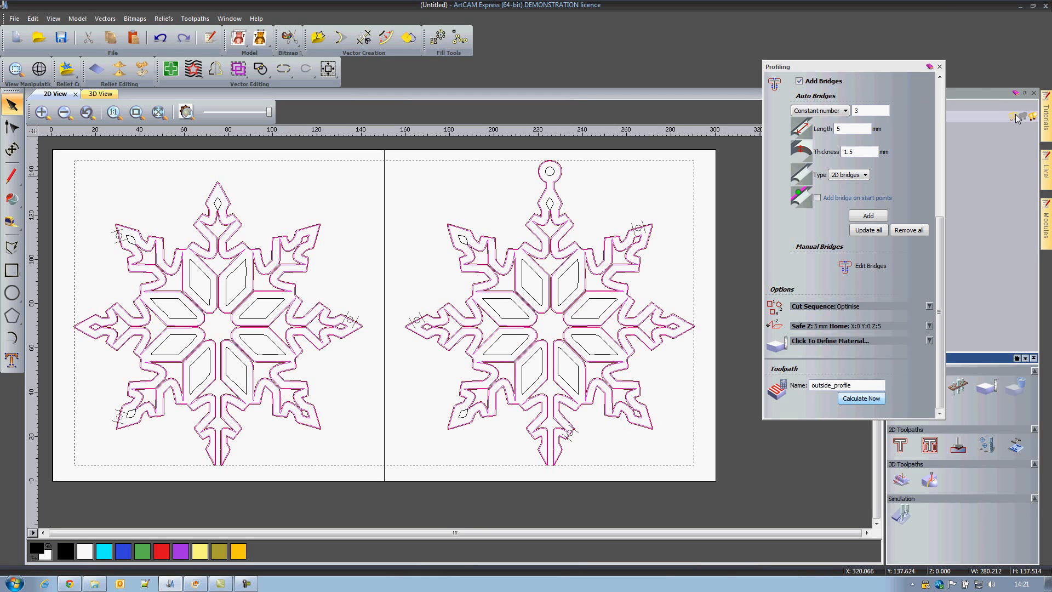
{"action": "left_click", "coordinate": [939, 66]}
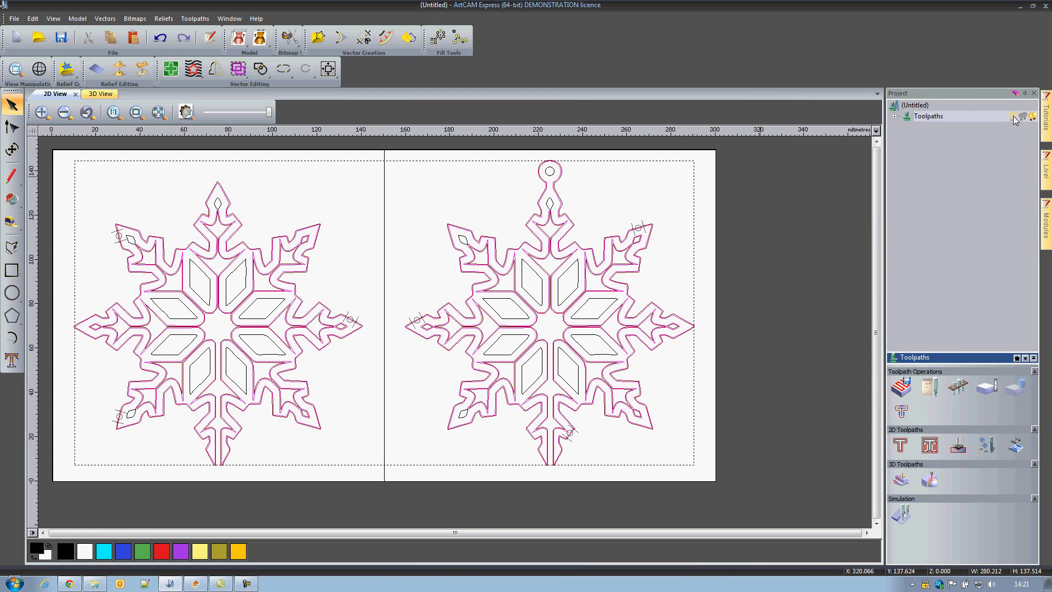
{"action": "left_click", "coordinate": [1013, 118]}
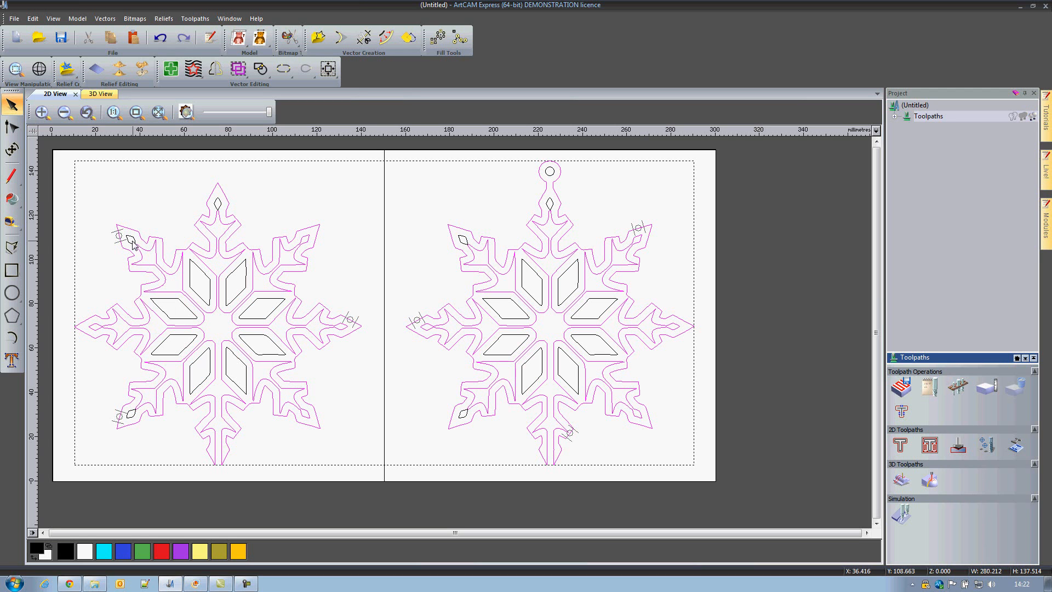
- Select the inner cut-out vectors of both snowflakes, including the top diamonds and the hanging-hole circle
{"action": "left_click", "coordinate": [144, 201]}
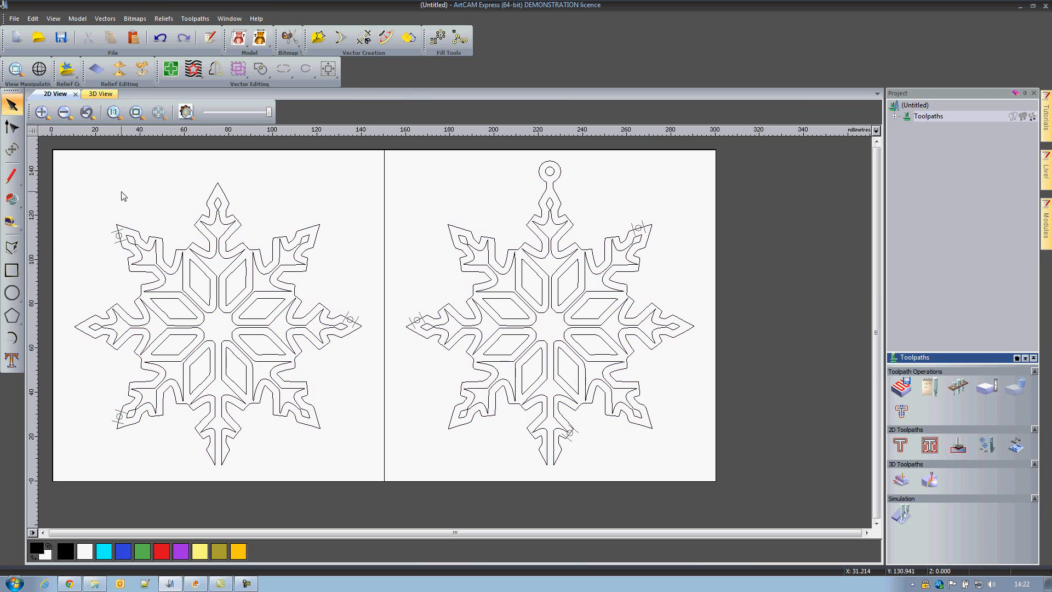
{"action": "left_click_drag", "start_coordinate": [84, 203], "coordinate": [312, 427]}
{"action": "left_click", "coordinate": [219, 199], "text": "shift"}
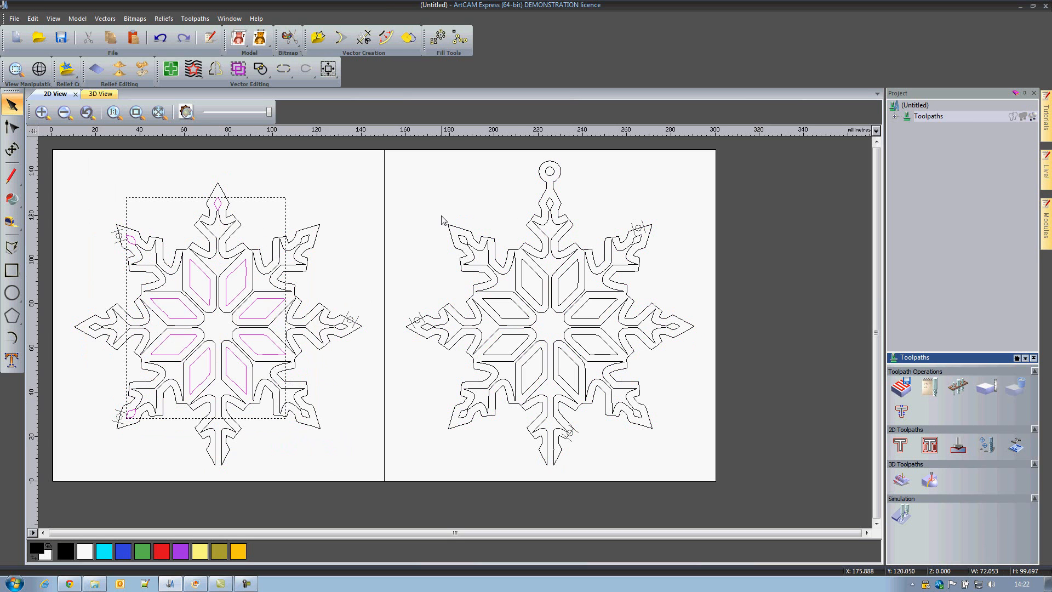
{"action": "left_click_drag", "start_coordinate": [433, 228], "coordinate": [684, 425]}
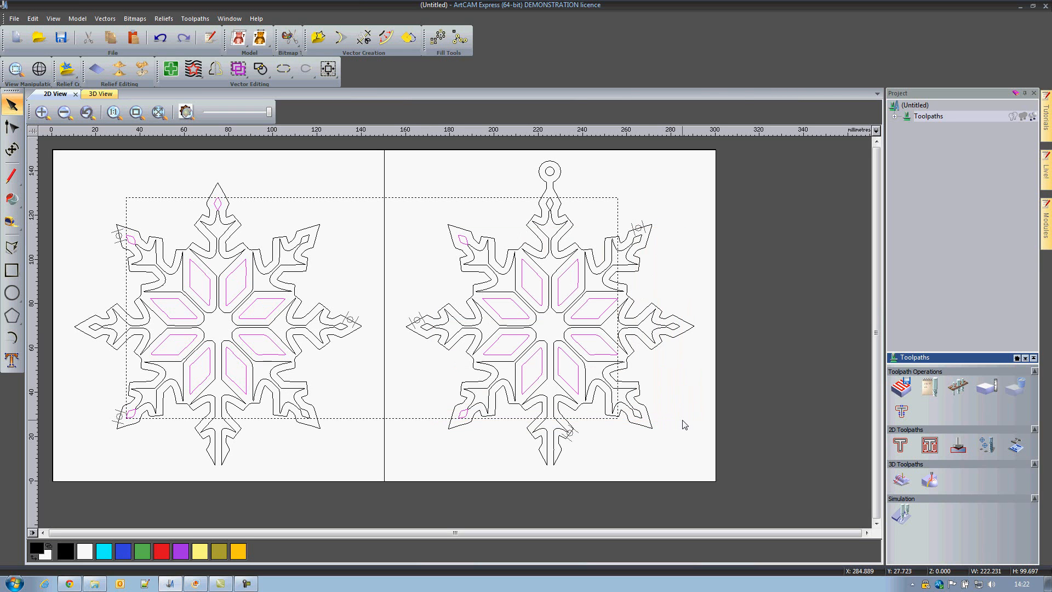
{"action": "left_click", "coordinate": [553, 173], "text": "shift"}
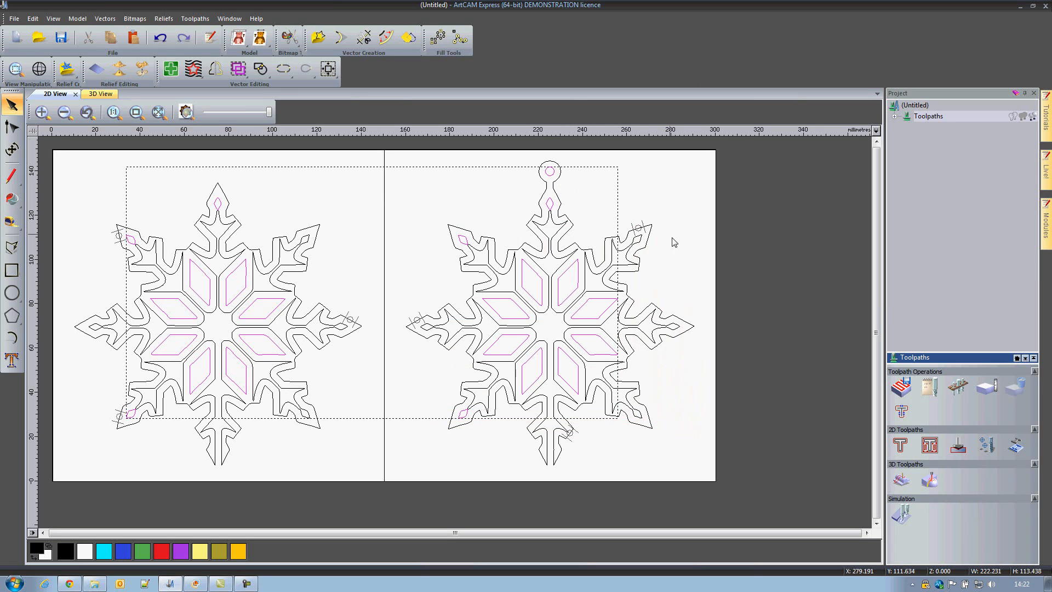
- Start a profiling toolpath for the selected vectors with the profile set to Inside and a finish depth of 3 mm
{"action": "left_click", "coordinate": [900, 445]}
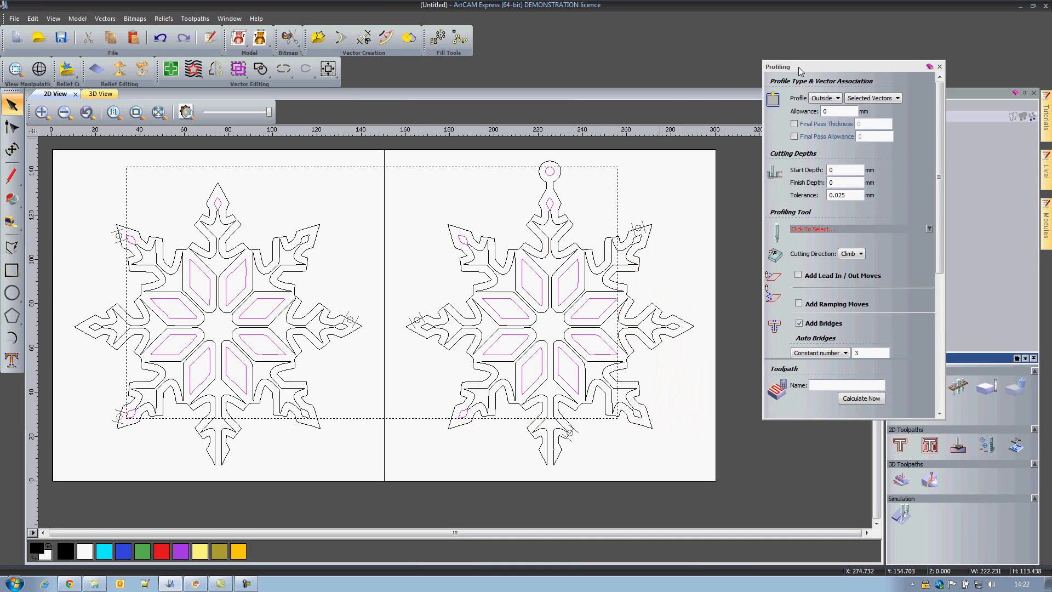
{"action": "left_click", "coordinate": [828, 98]}
{"action": "left_click", "coordinate": [830, 122]}
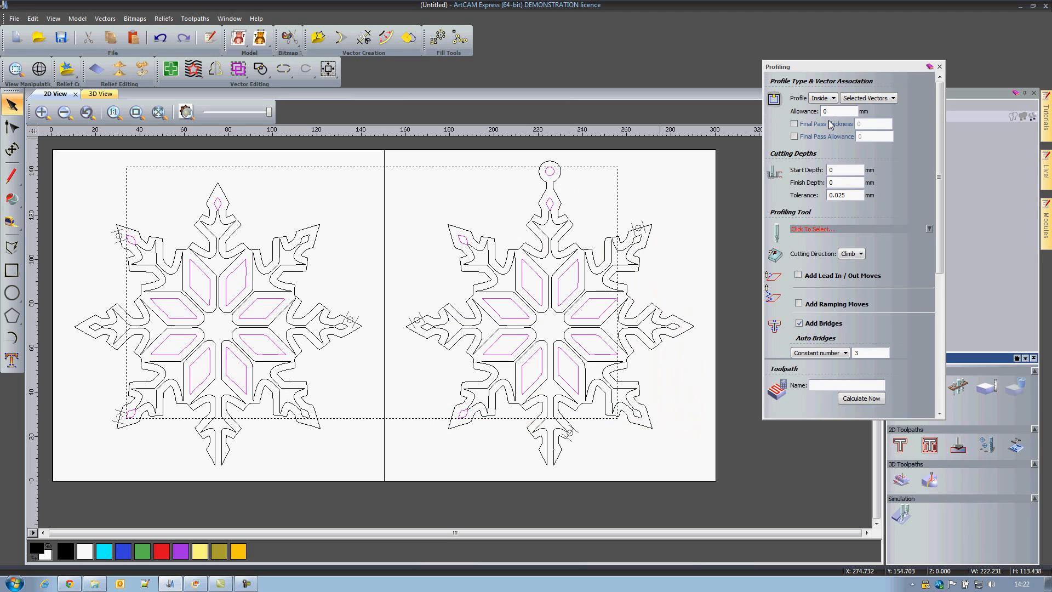
{"action": "double_click", "coordinate": [846, 182]}
- Assign the metric aluminum End Mill 0.75 mm as the tool for the inside profile
{"action": "scroll", "coordinate": [938, 178], "scroll_direction": "down", "scroll_amount": 3}
{"action": "left_click", "coordinate": [929, 146]}
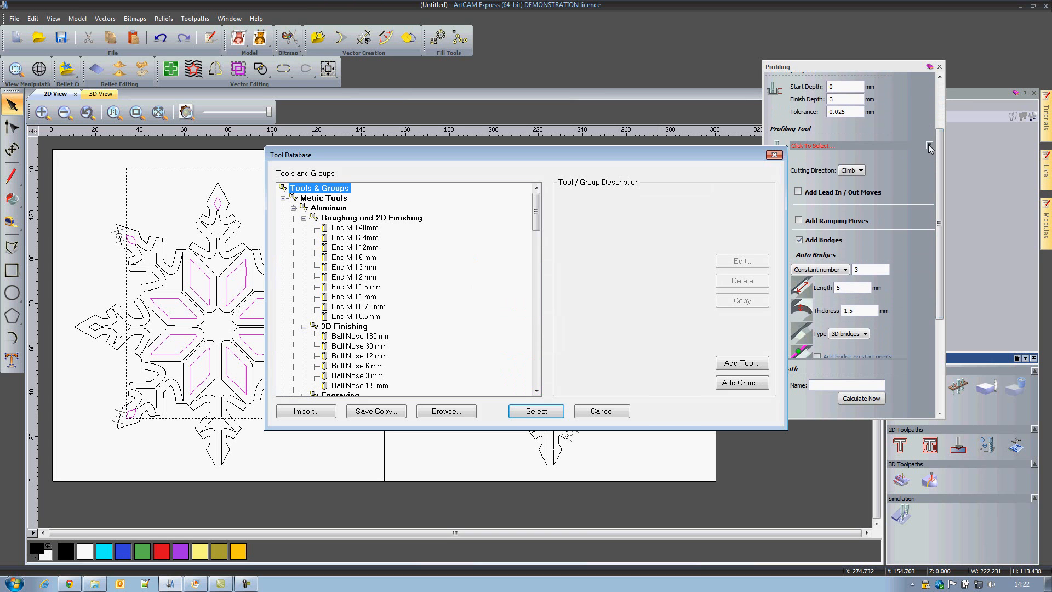
{"action": "left_click", "coordinate": [362, 306]}
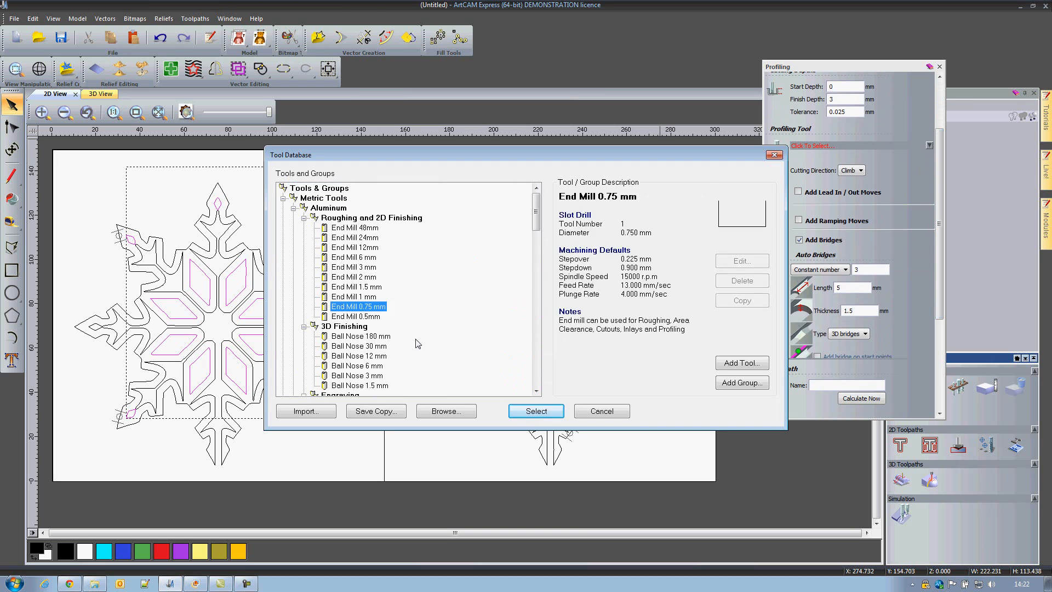
{"action": "left_click", "coordinate": [536, 410]}
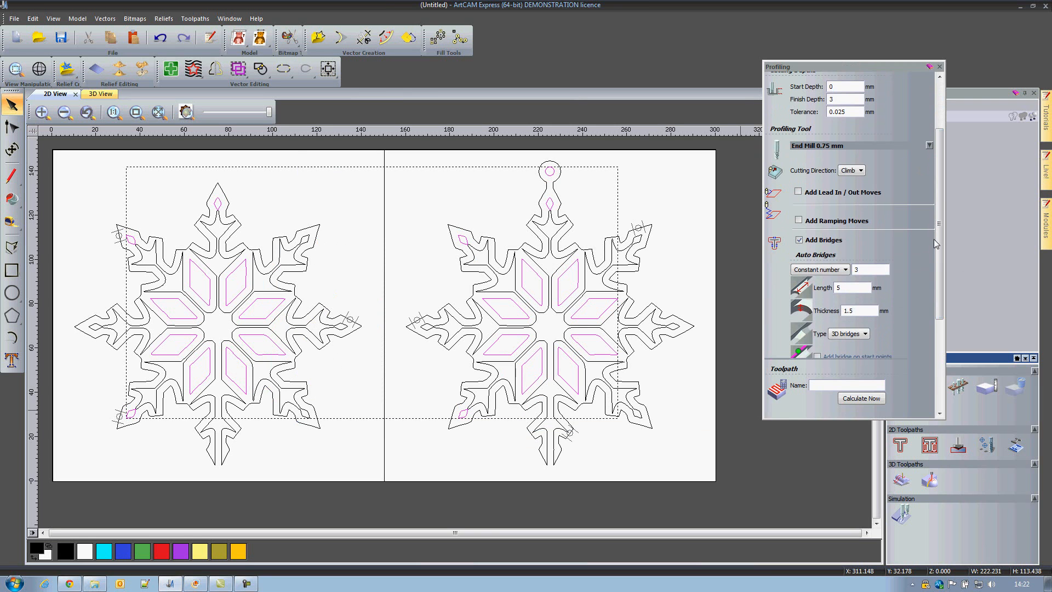
- Turn off bridges for the inside profile and define the material thickness as 3 mm
{"action": "scroll", "coordinate": [931, 239], "scroll_direction": "down", "scroll_amount": 3}
{"action": "left_click_drag", "start_coordinate": [940, 295], "coordinate": [941, 308]}
{"action": "left_click", "coordinate": [798, 120]}
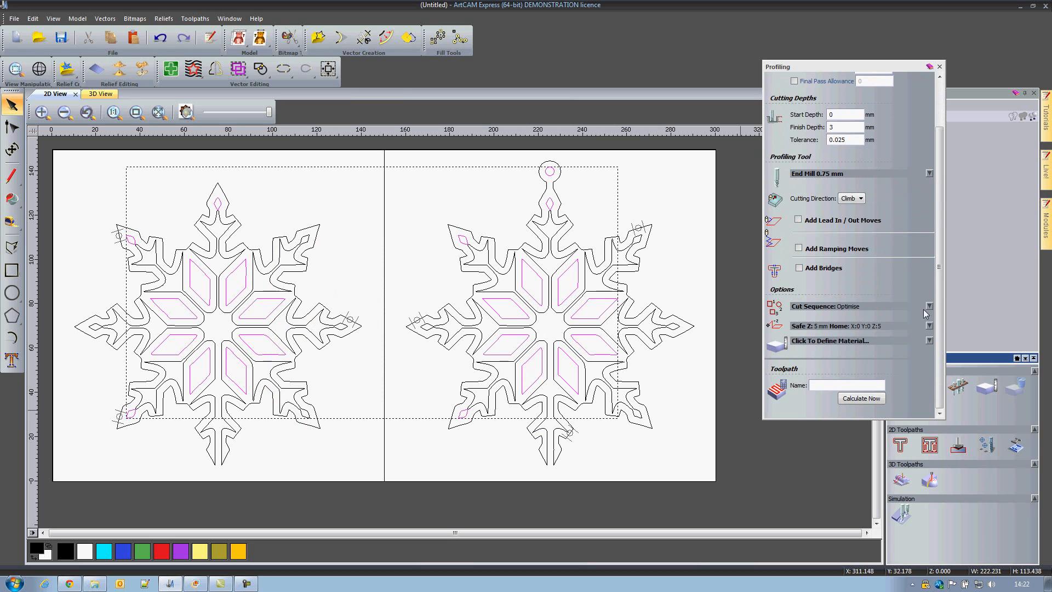
{"action": "left_click", "coordinate": [929, 341]}
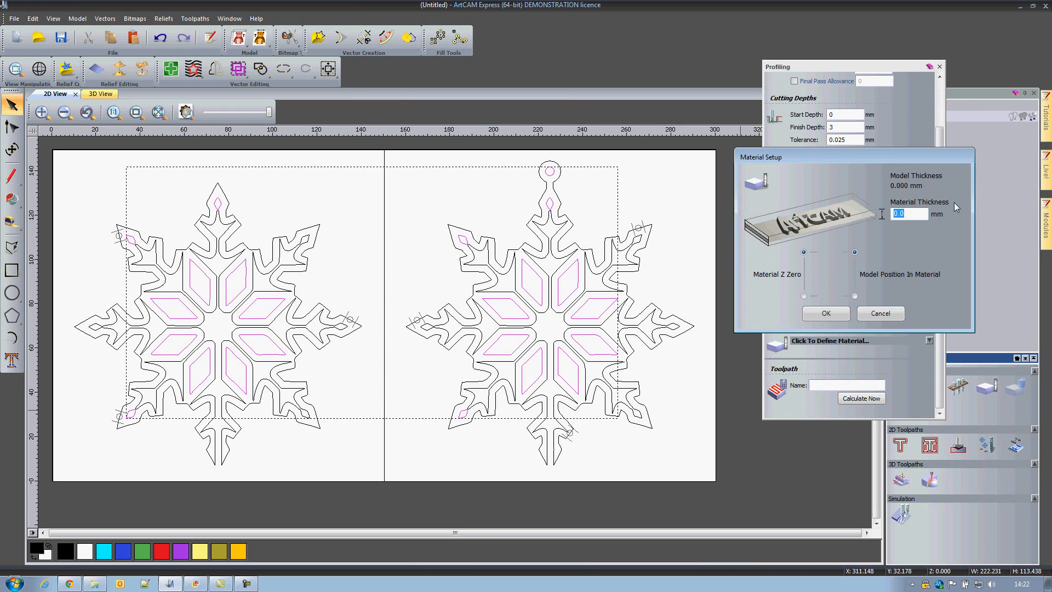
{"action": "left_click", "coordinate": [918, 214]}
{"action": "double_click", "coordinate": [919, 214]}
{"action": "type", "text": "3"}
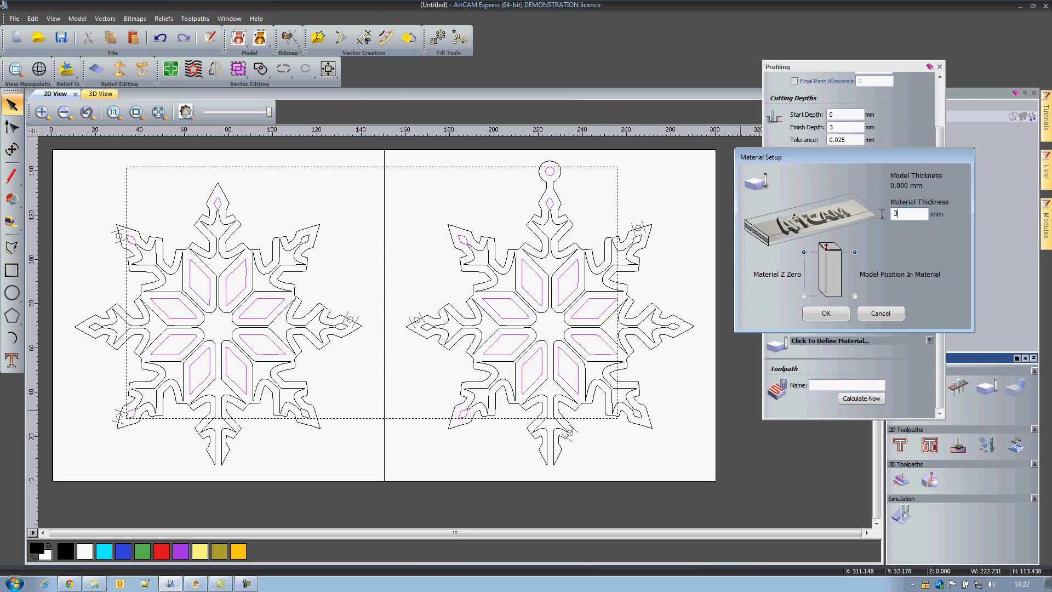
{"action": "left_click", "coordinate": [822, 313]}
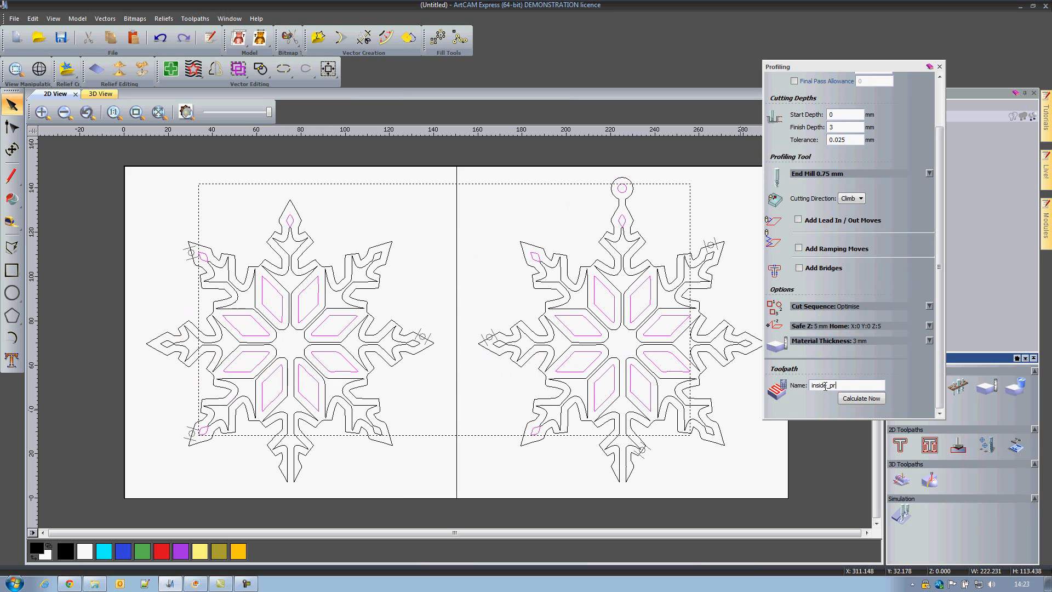
- Name the toolpath inside_profile, calculate it and close the profiling settings
{"action": "left_click", "coordinate": [878, 398]}
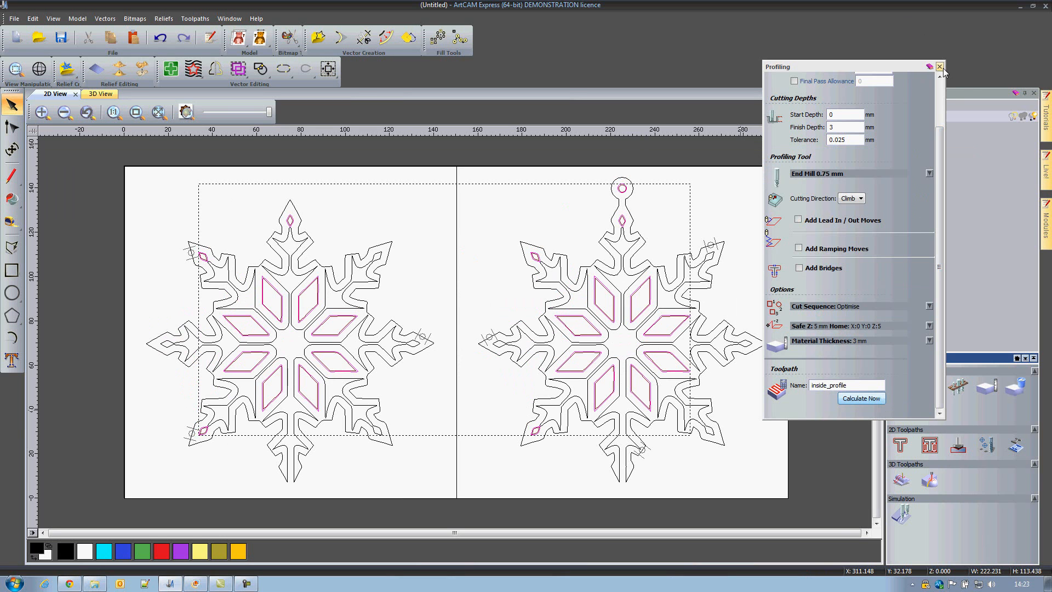
{"action": "left_click", "coordinate": [939, 67]}
- Inspect the outside_profile and inside_profile toolpaths on the material block in 3D, toggling their previews
{"action": "left_click", "coordinate": [101, 93]}
{"action": "left_click_drag", "start_coordinate": [424, 436], "coordinate": [326, 384]}
{"action": "left_click", "coordinate": [895, 116]}
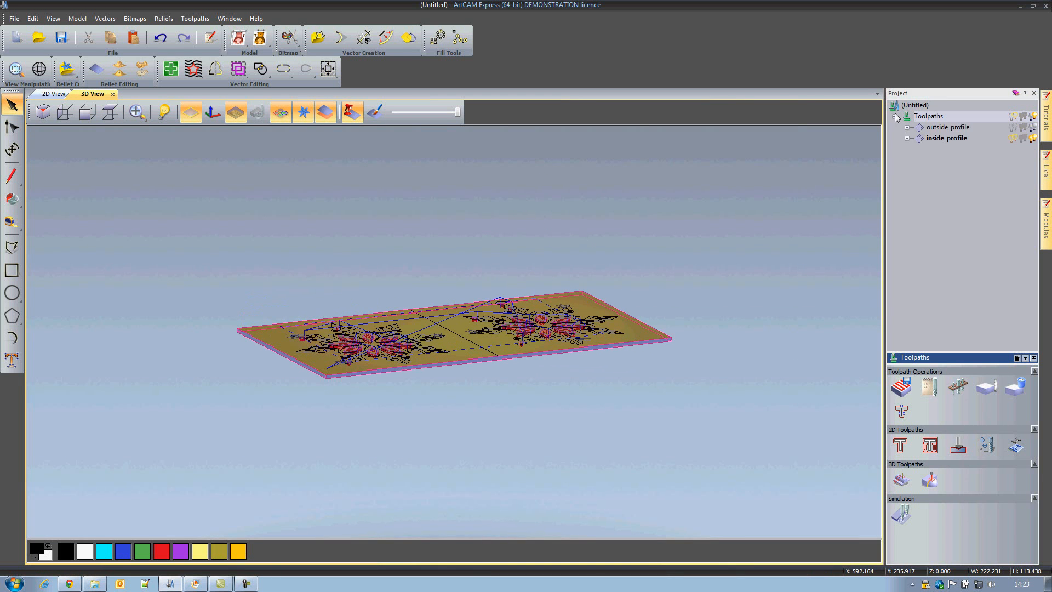
{"action": "left_click", "coordinate": [1032, 139]}
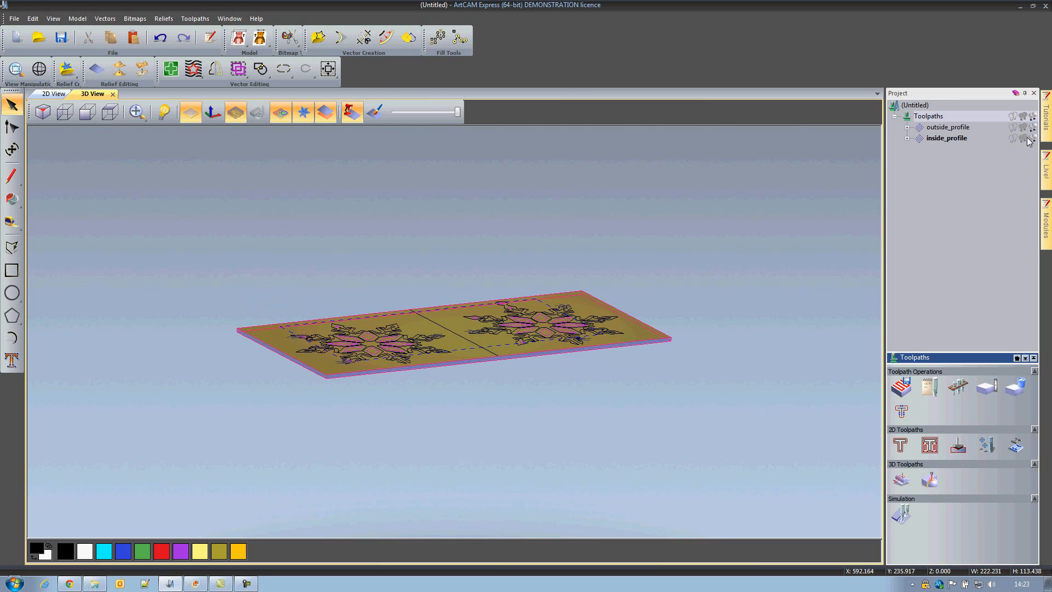
{"action": "left_click", "coordinate": [1013, 127]}
{"action": "left_click_drag", "start_coordinate": [497, 333], "coordinate": [845, 216]}
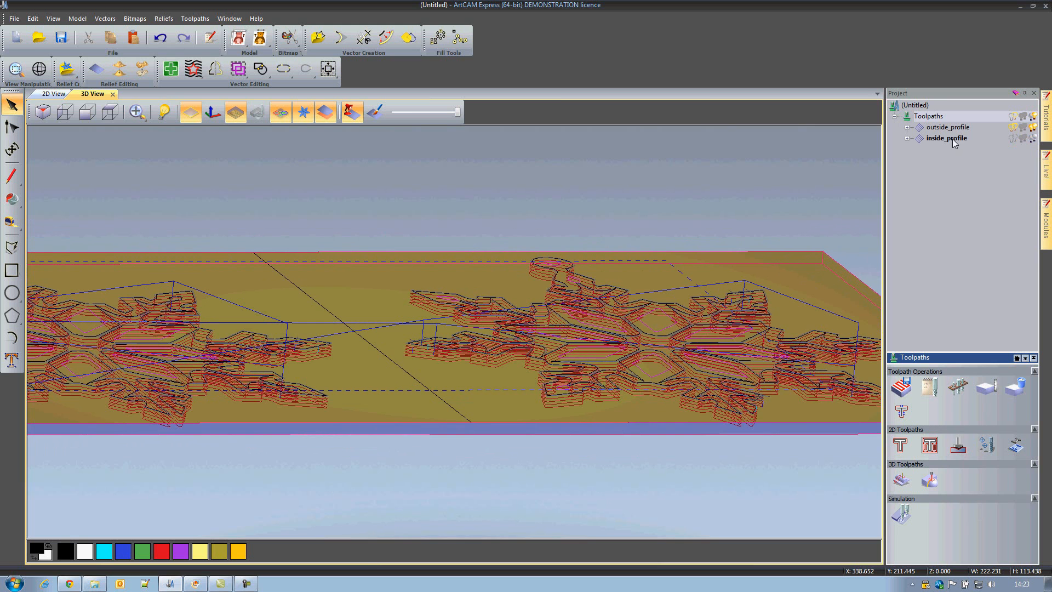
{"action": "left_click", "coordinate": [1032, 139]}
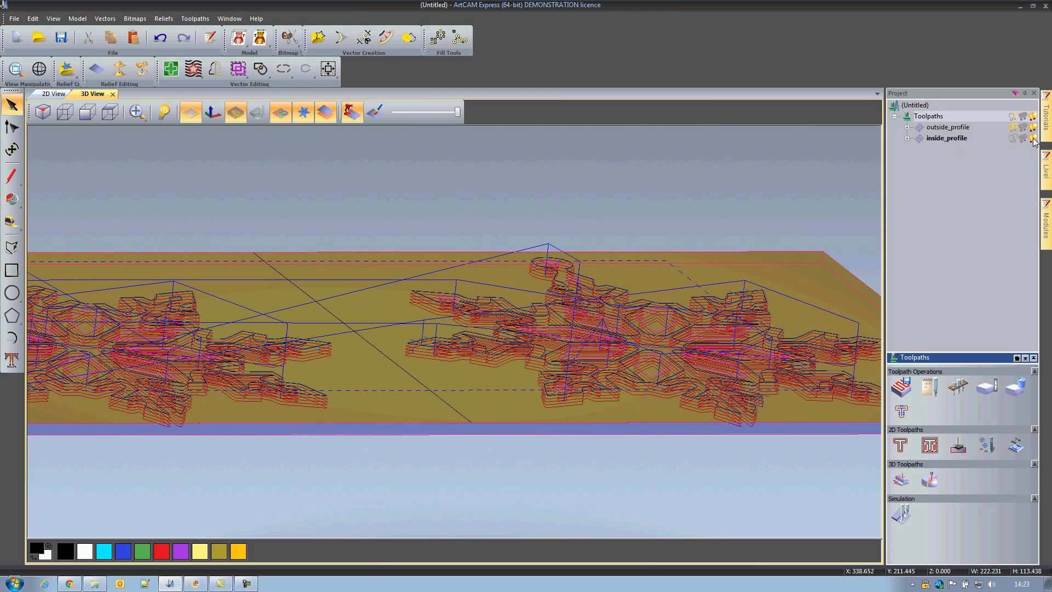
{"action": "left_click", "coordinate": [1032, 139]}
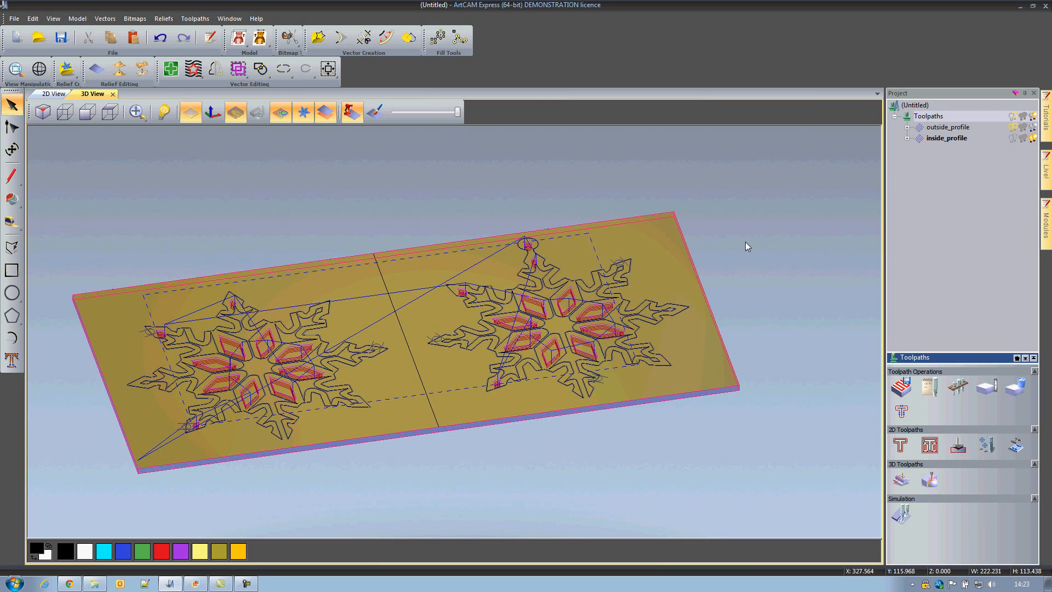
- Simulate all toolpaths on the material block
{"action": "right_click", "coordinate": [921, 120]}
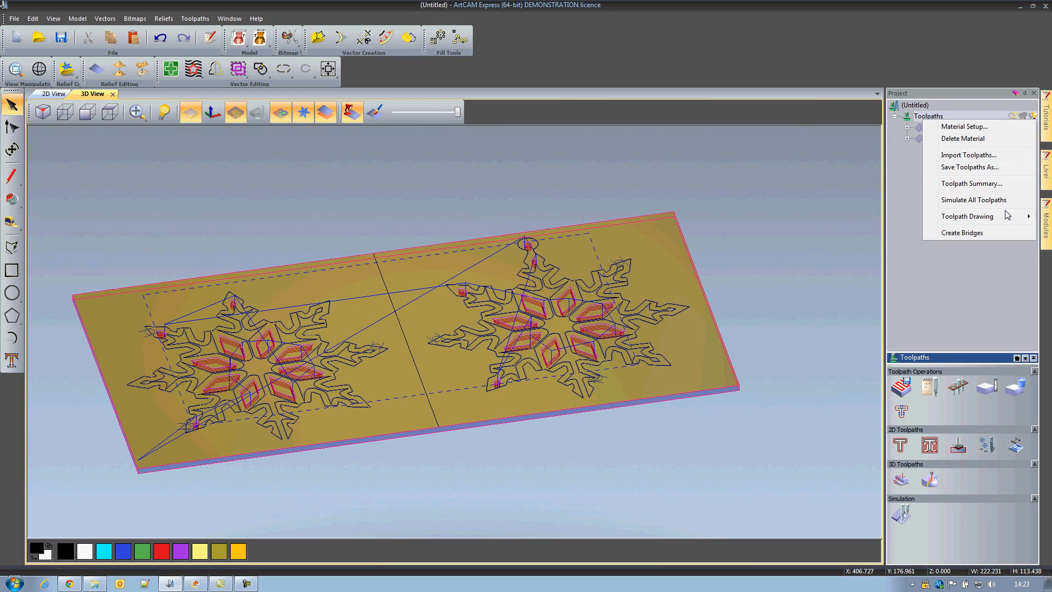
{"action": "left_click", "coordinate": [995, 199]}
{"action": "left_click_drag", "start_coordinate": [537, 362], "coordinate": [538, 462]}
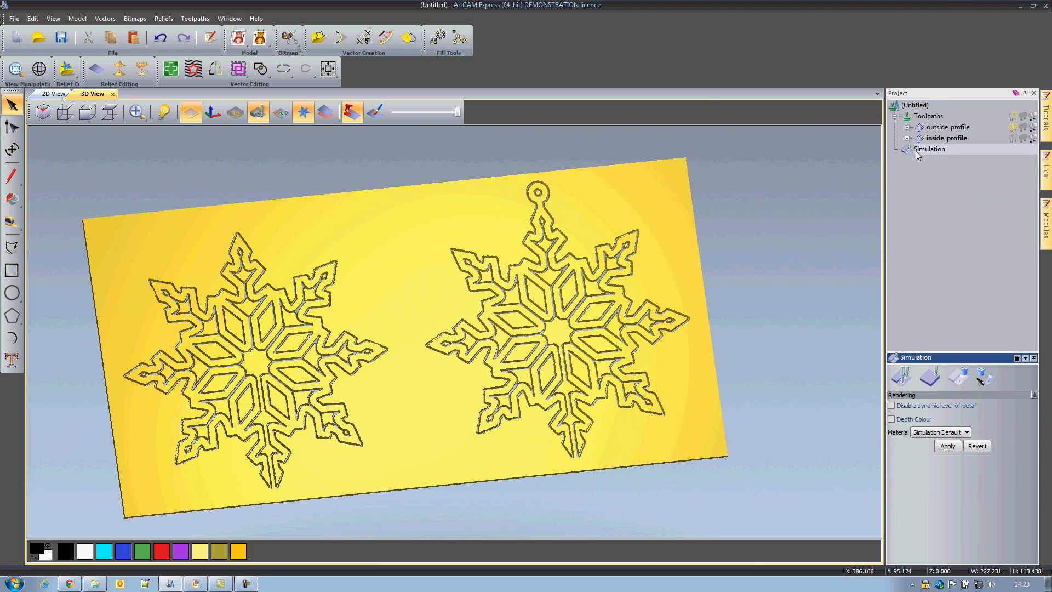
- Auto-delete the waste material from the simulation and close the deletion settings
{"action": "left_click", "coordinate": [996, 379]}
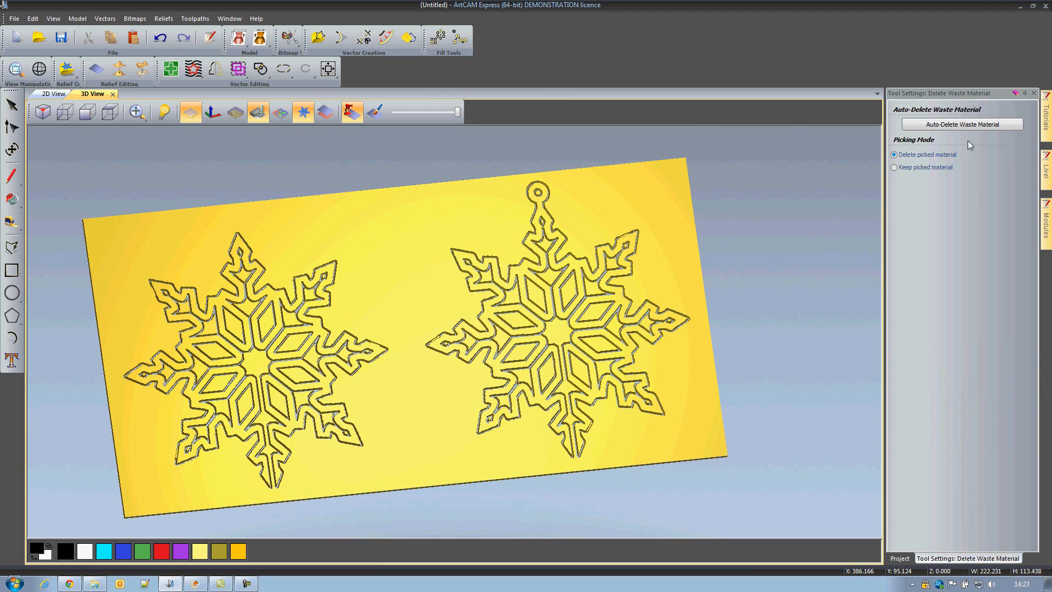
{"action": "left_click", "coordinate": [964, 125]}
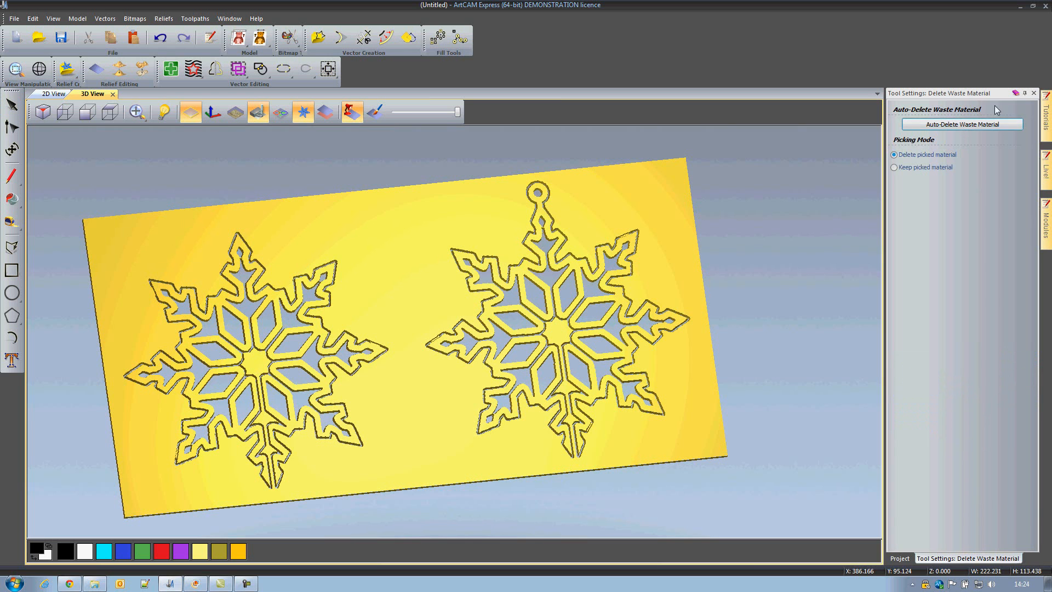
{"action": "left_click", "coordinate": [1033, 93]}
- Apply the Pine material to the simulation rendering
{"action": "left_click", "coordinate": [961, 437]}
{"action": "left_click", "coordinate": [941, 392]}
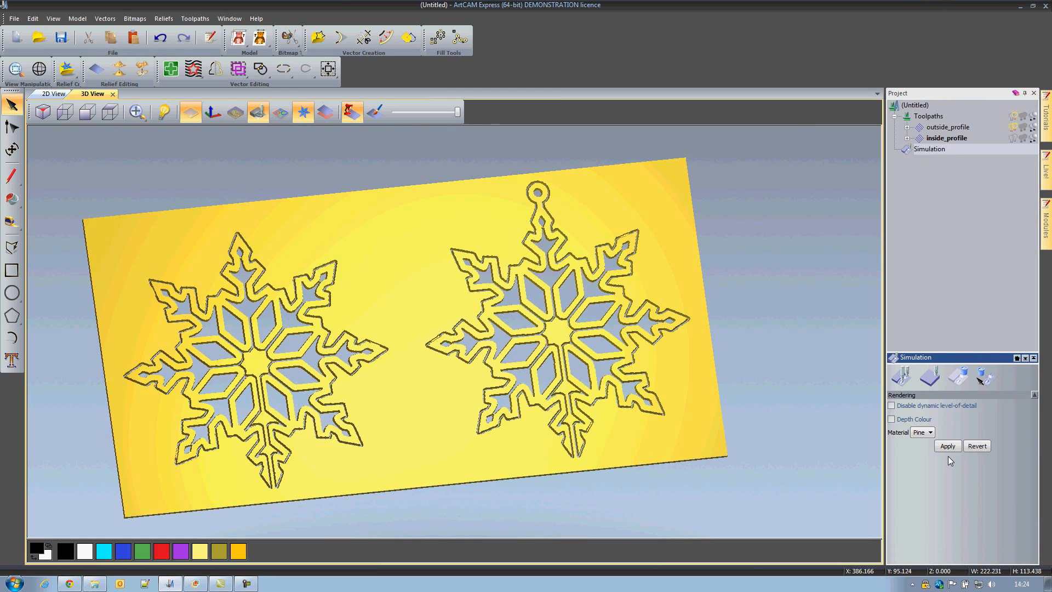
{"action": "left_click", "coordinate": [948, 446]}
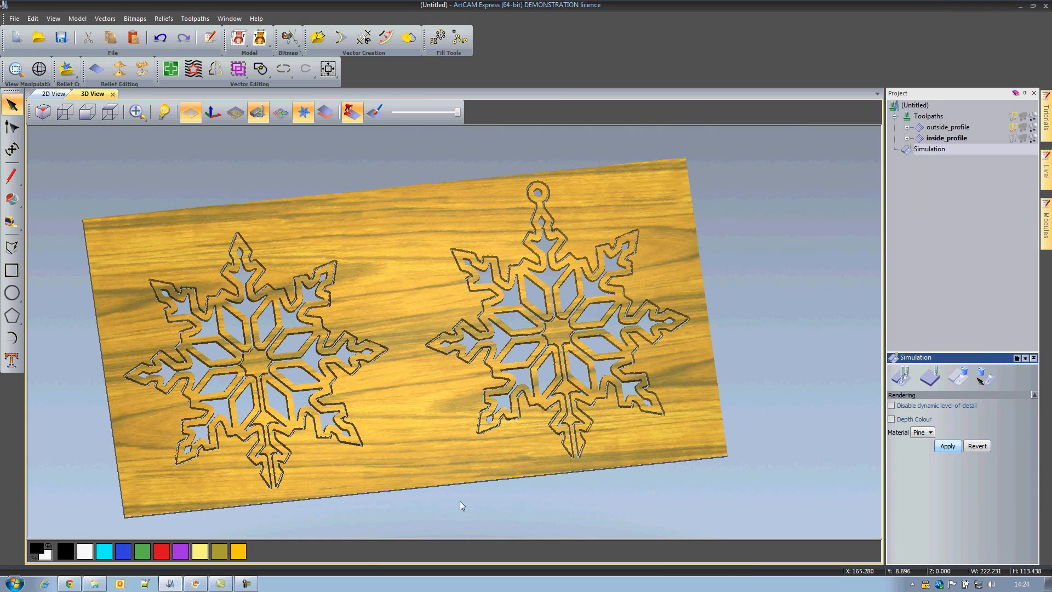
- Examine the simulated snowflake cuts up close, then check the assembled ornament image 3.tif in Photo Gallery and return to ArtCAM
{"action": "mouse_move", "coordinate": [342, 452]}
{"action": "left_mouse_down"}
{"action": "mouse_move", "coordinate": [413, 449]}
{"action": "mouse_move", "coordinate": [395, 429]}
{"action": "mouse_move", "coordinate": [384, 470]}
{"action": "mouse_move", "coordinate": [331, 442]}
{"action": "left_mouse_up"}
{"action": "scroll", "coordinate": [331, 442], "scroll_direction": "up", "scroll_amount": 5}
{"action": "scroll", "coordinate": [331, 442], "scroll_direction": "down", "scroll_amount": 2}
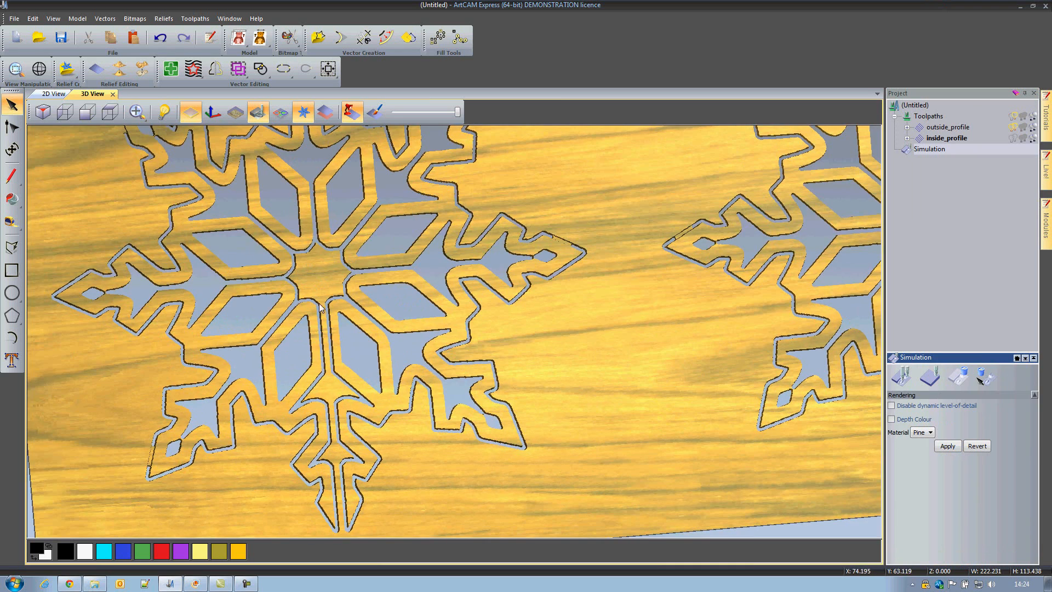
{"action": "scroll", "coordinate": [331, 420], "scroll_direction": "down", "scroll_amount": 2}
{"action": "scroll", "coordinate": [331, 421], "scroll_direction": "down", "scroll_amount": 3}
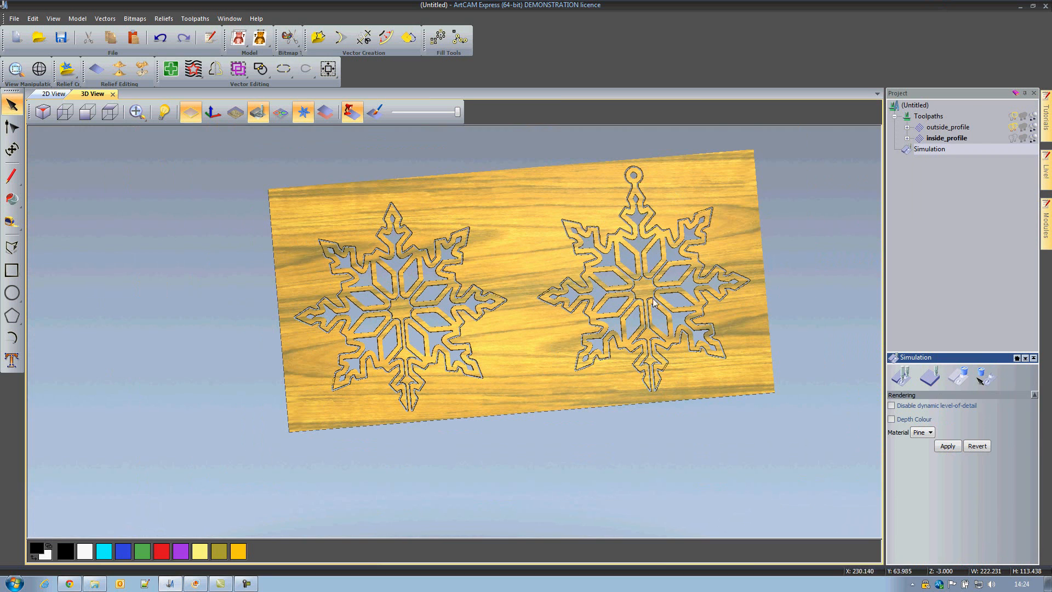
{"action": "left_click", "coordinate": [196, 583]}
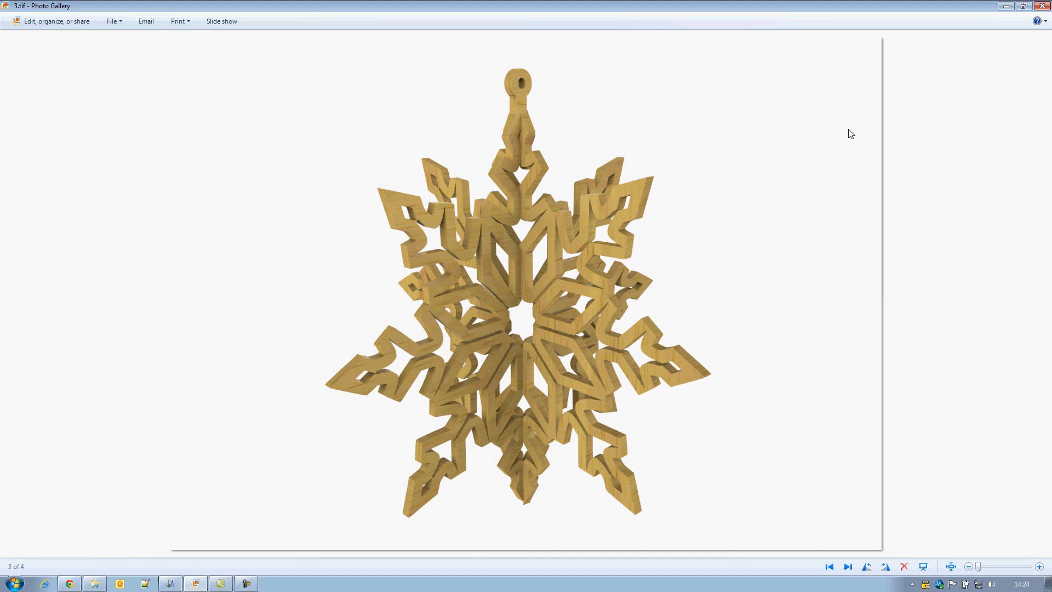
{"action": "left_click", "coordinate": [1005, 6]}
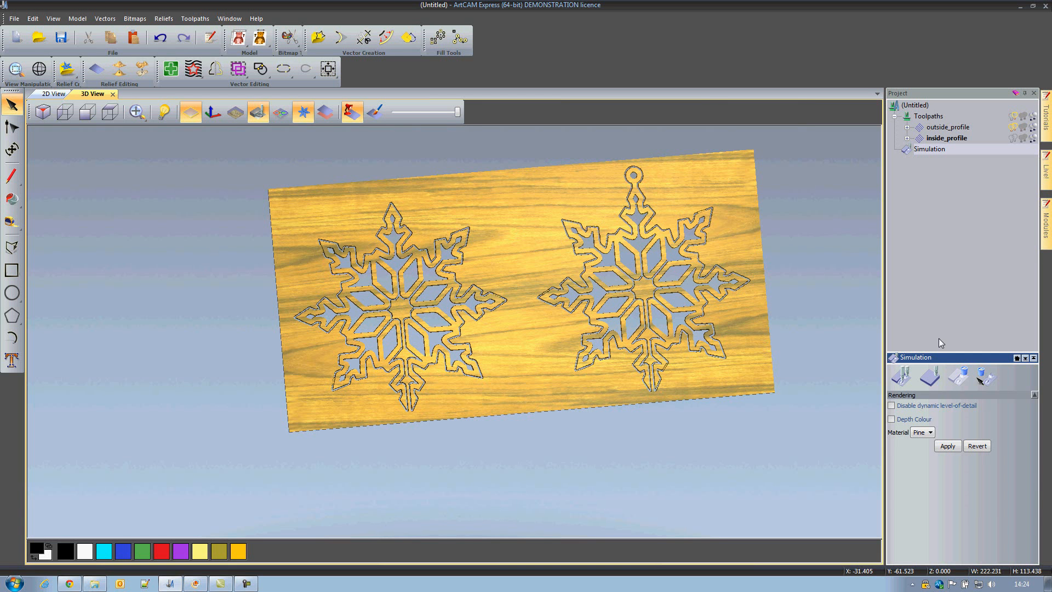
- Save the outside_profile and inside_profile toolpaths together as 3d_snowflake_0.75mmEND in G-Code Arcs (mm) (*.tap) format
{"action": "left_click", "coordinate": [934, 116]}
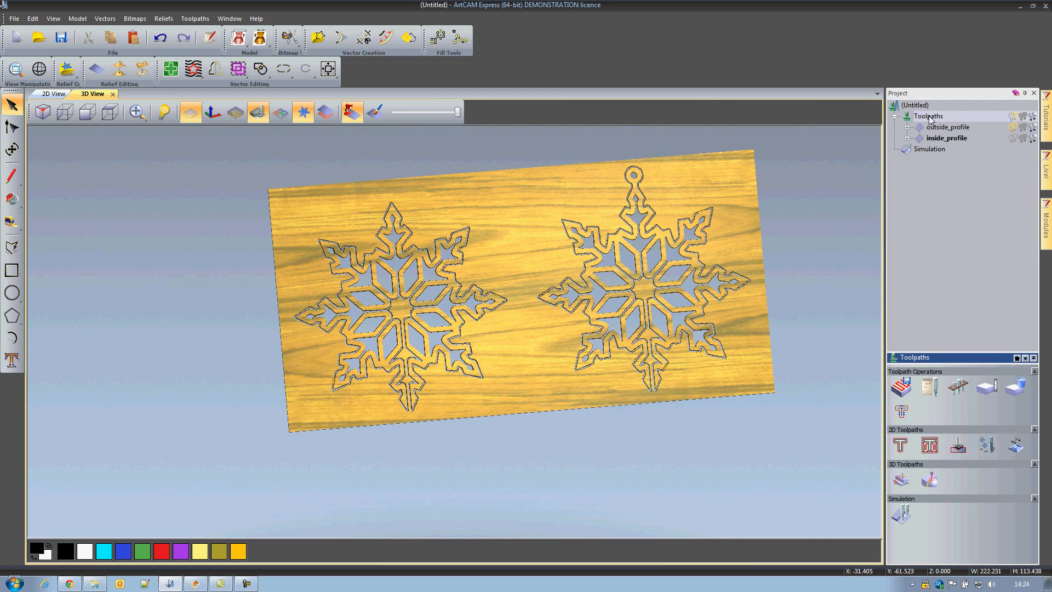
{"action": "left_click", "coordinate": [901, 388]}
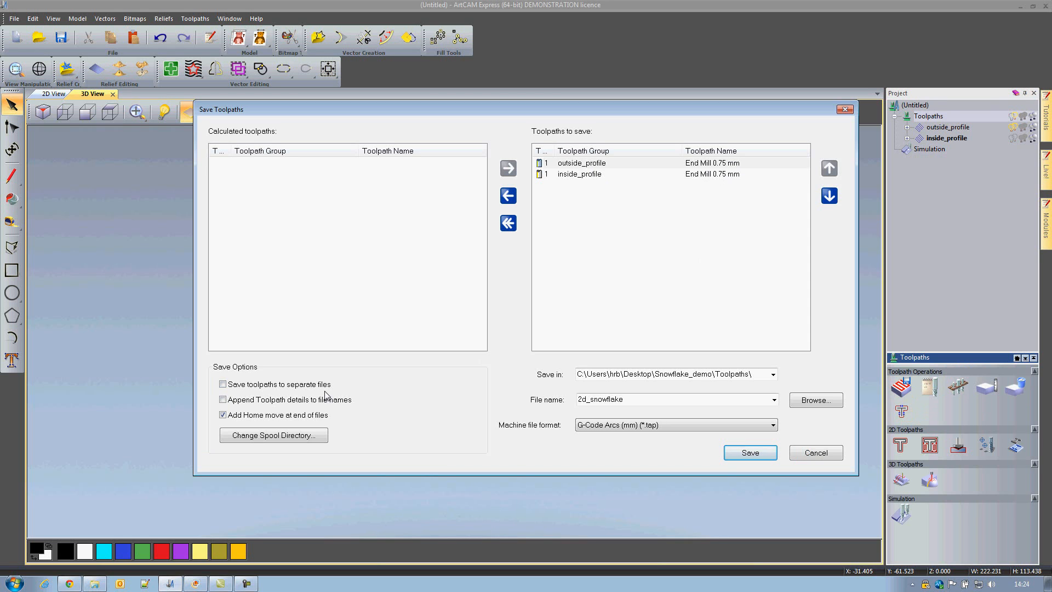
{"action": "left_click", "coordinate": [223, 399]}
{"action": "left_click", "coordinate": [222, 400]}
{"action": "left_click_drag", "start_coordinate": [576, 400], "coordinate": [679, 410]}
{"action": "left_click", "coordinate": [679, 410]}
{"action": "key", "text": "Home"}
{"action": "key", "text": "Delete"}
{"action": "type", "text": "3"}
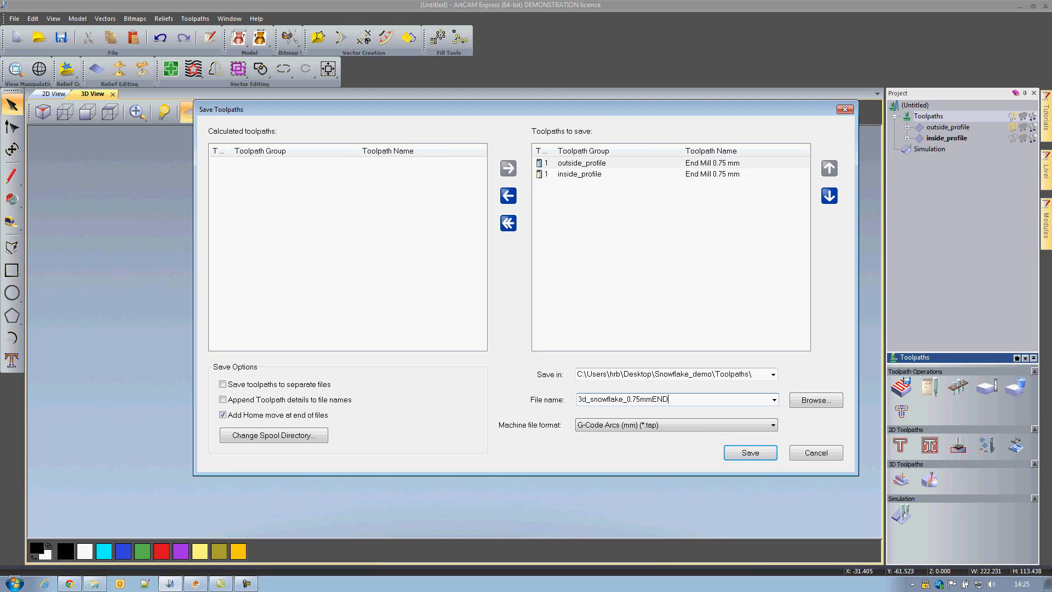
{"action": "left_click", "coordinate": [677, 425]}
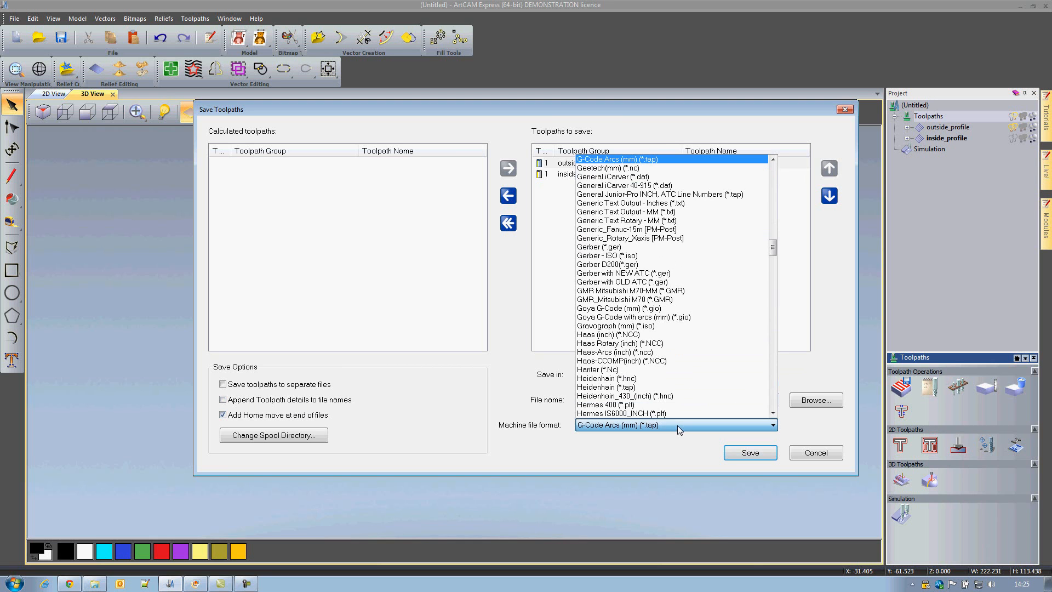
{"action": "left_click", "coordinate": [677, 425]}
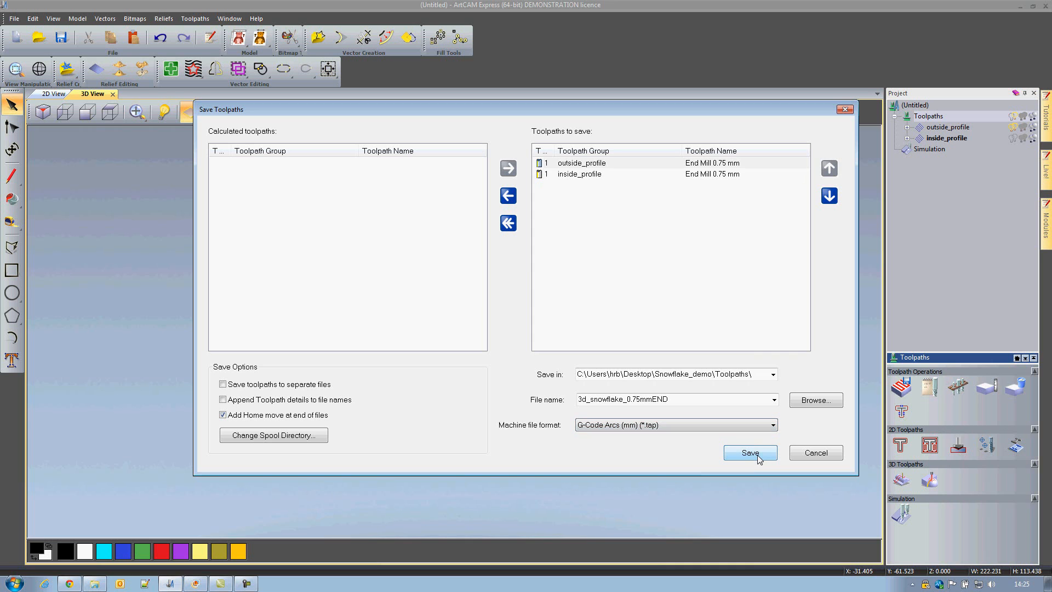
- Open 3d_snowflake_0.75mmEND.tap from the Toolpaths folder in Notepad++ and look through its G-code
{"action": "left_click", "coordinate": [95, 585]}
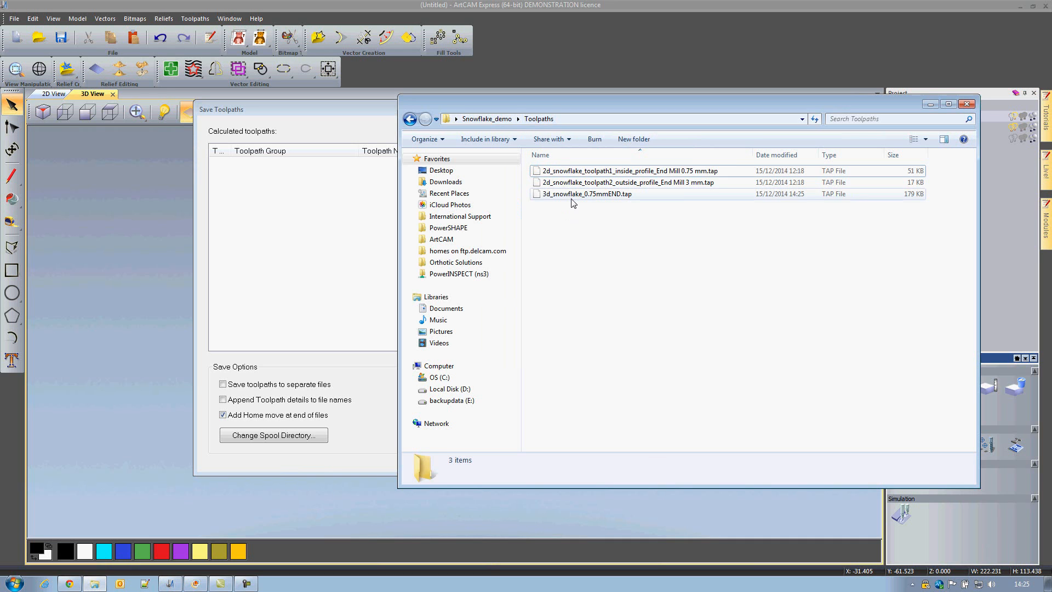
{"action": "left_click", "coordinate": [624, 194]}
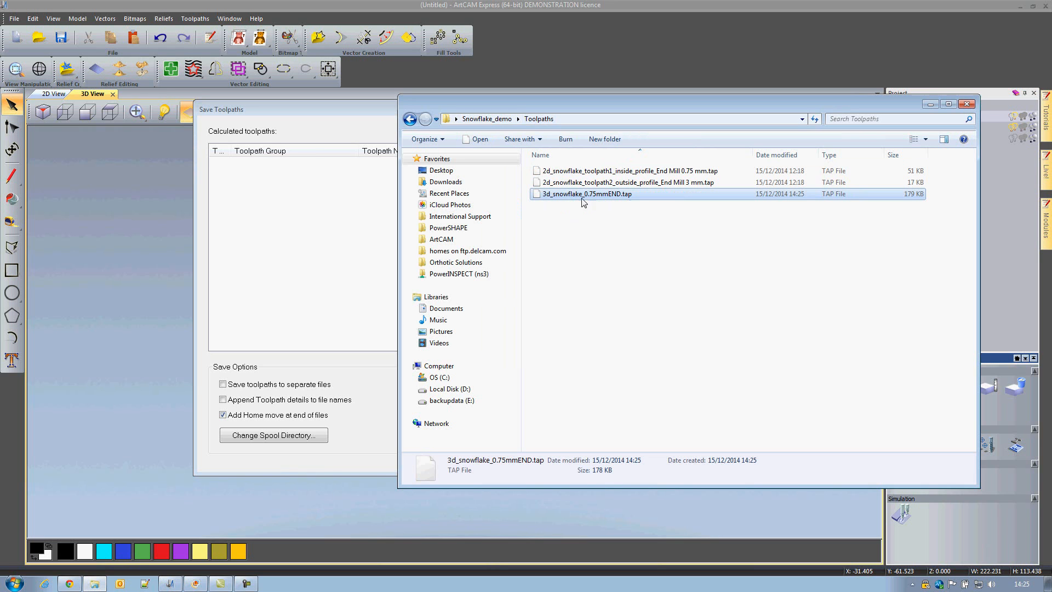
{"action": "right_click", "coordinate": [621, 197]}
{"action": "left_click", "coordinate": [660, 226]}
{"action": "left_click_drag", "start_coordinate": [694, 113], "coordinate": [696, 189]}
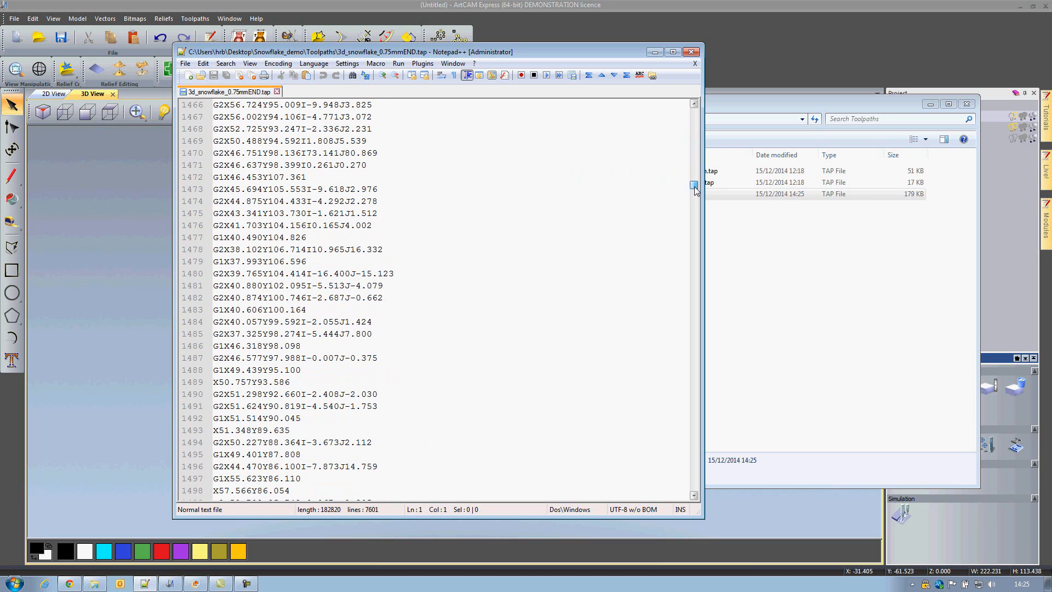
- Switch to Photo Gallery and browse the rendered snowflake images 1.tif to 3.tif
{"action": "left_click", "coordinate": [195, 583]}
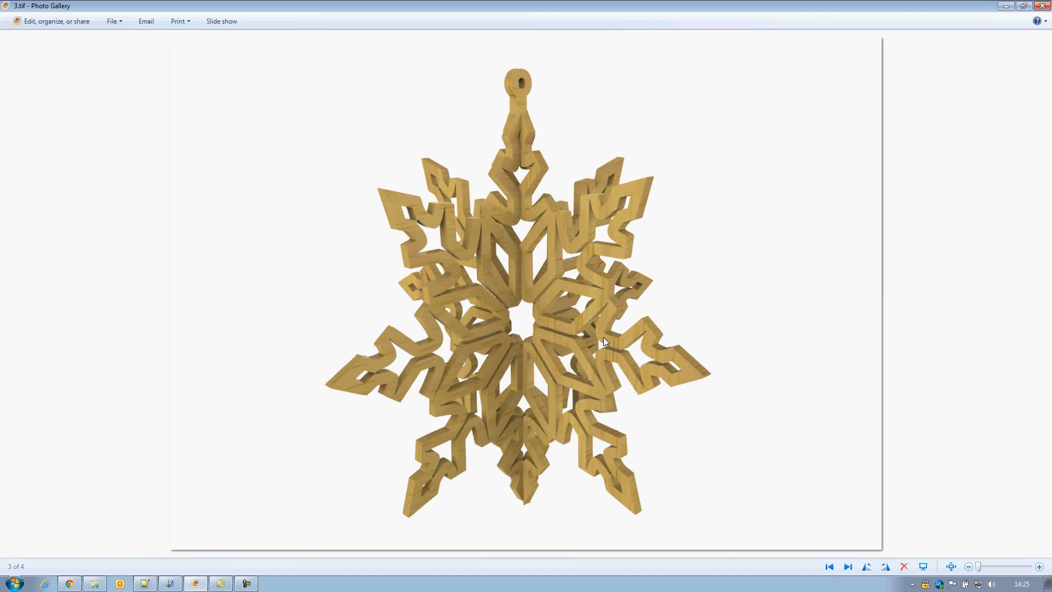
{"action": "key", "text": "Left"}
{"action": "key", "text": "Left"}
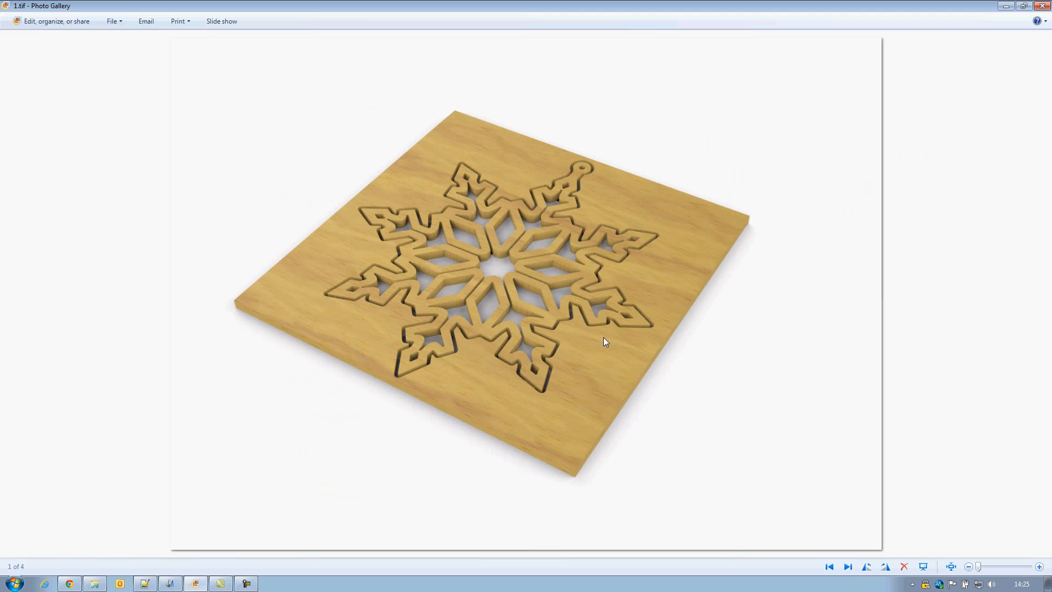
{"action": "key", "text": "Right"}
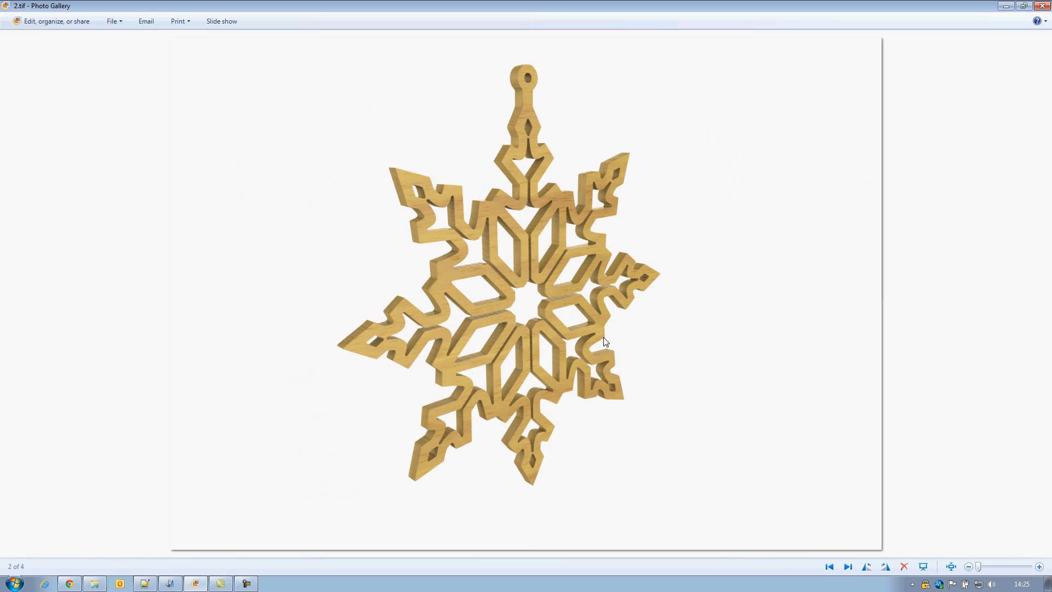